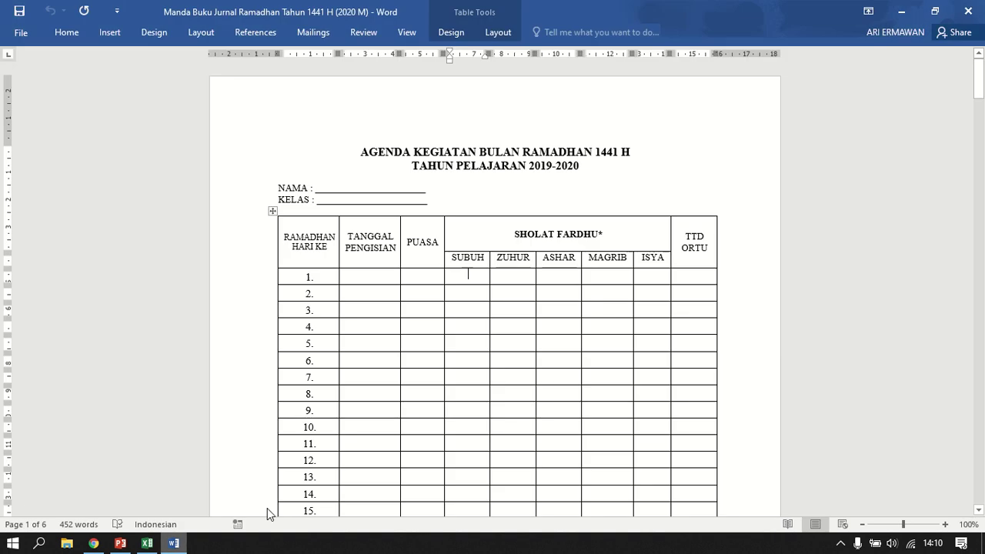
Examine the Ramadhan agenda form's name, class and table fields, glancing at the response workbook in Excel for comparison.
scroll(466, 299, down, 2)
scroll(480, 262, up, 2)
click(470, 206)
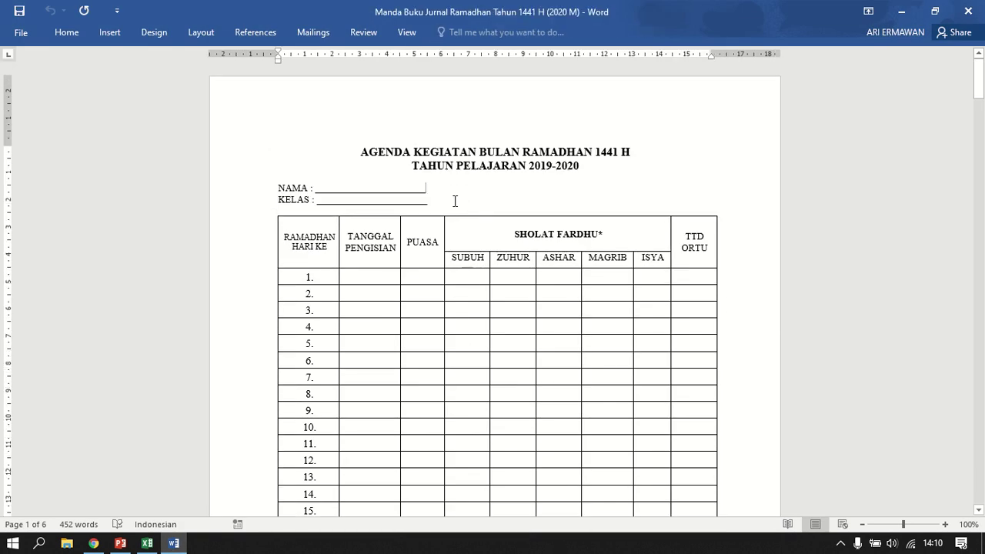
click(147, 544)
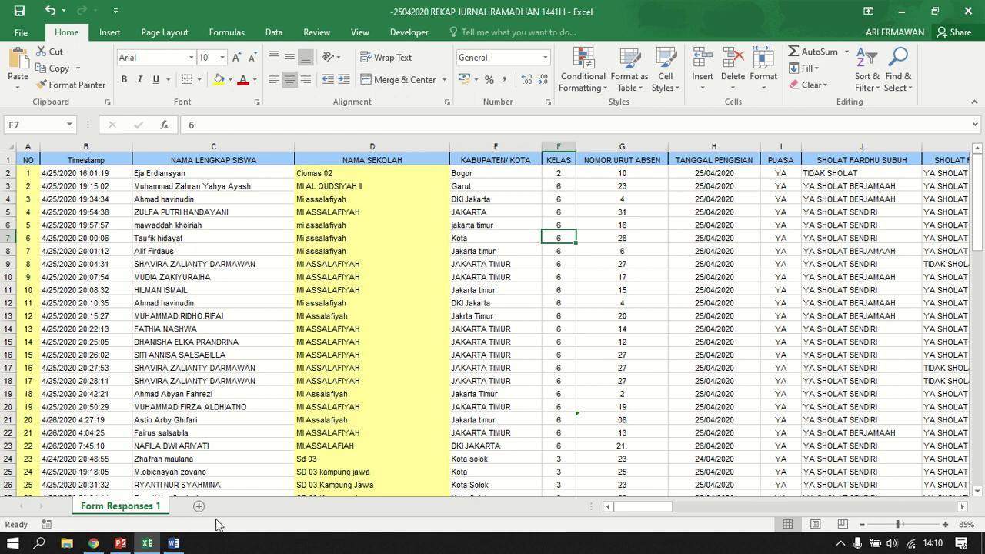
click(174, 543)
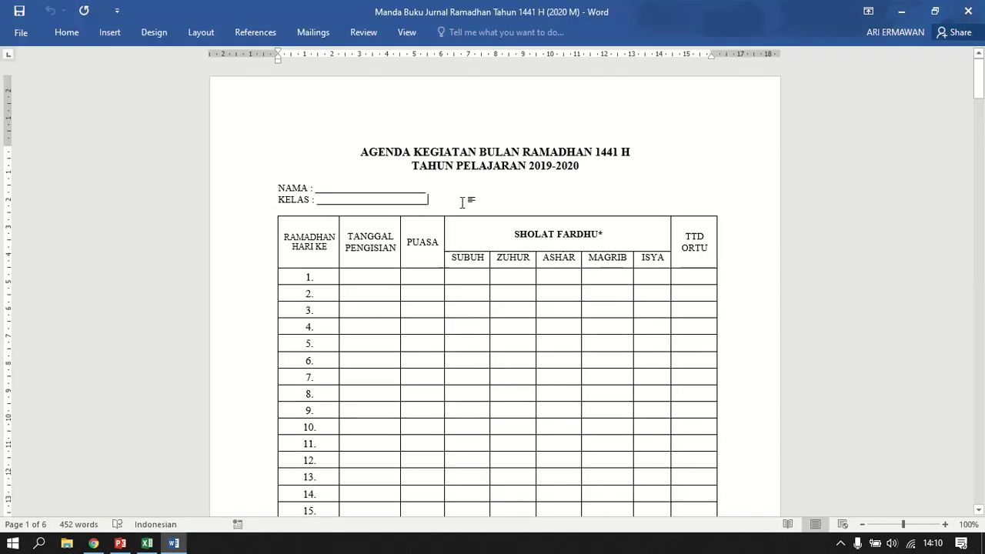
scroll(686, 283, down, 2)
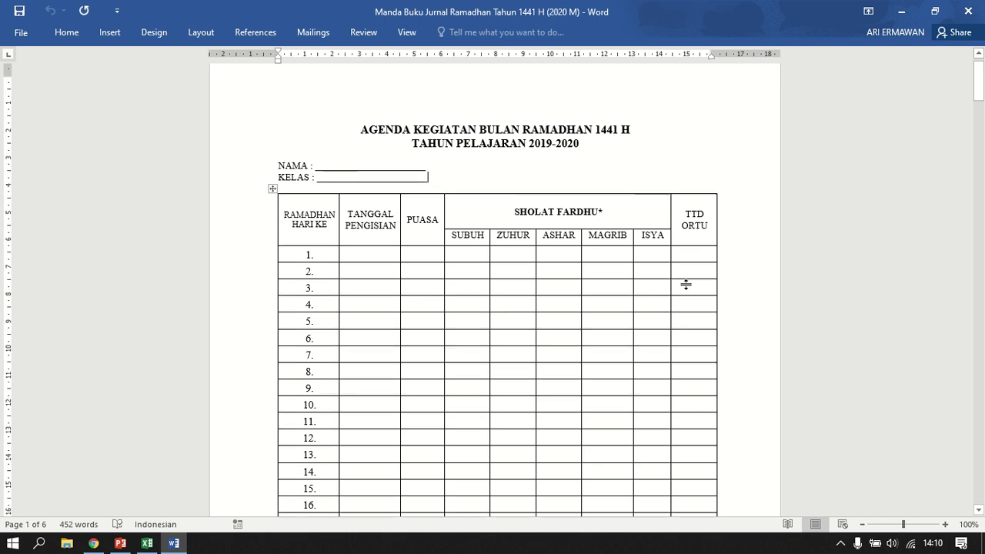
click(374, 210)
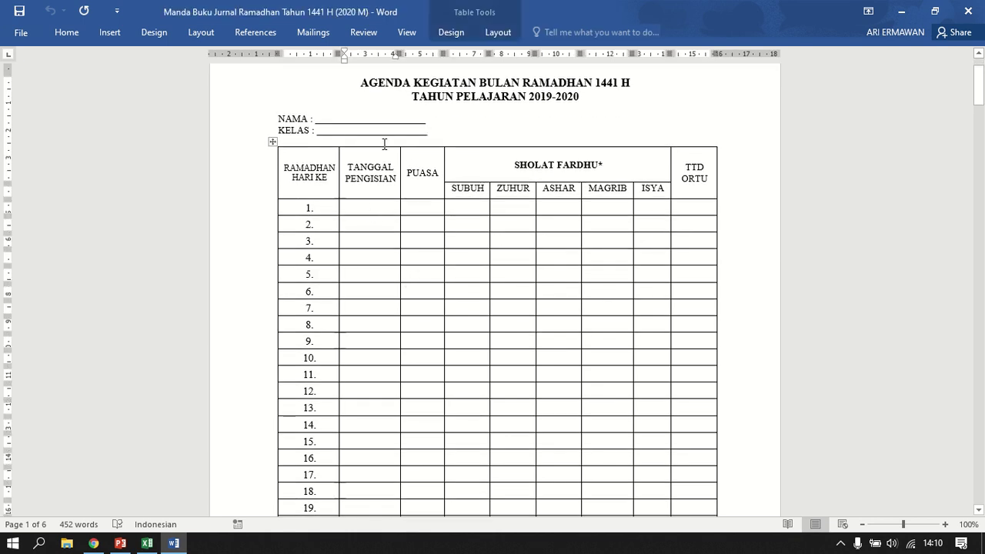
scroll(371, 205, up, 1)
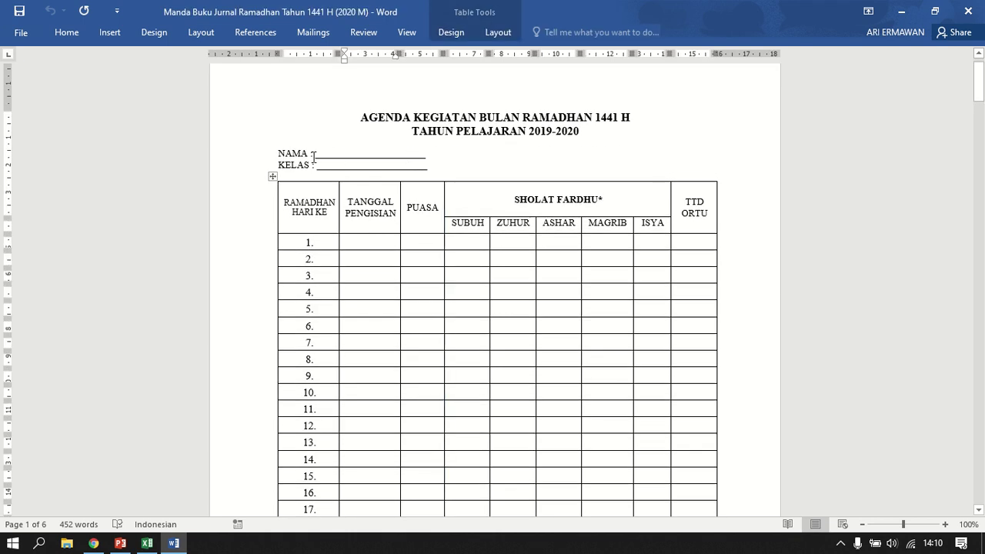
scroll(324, 168, up, 1)
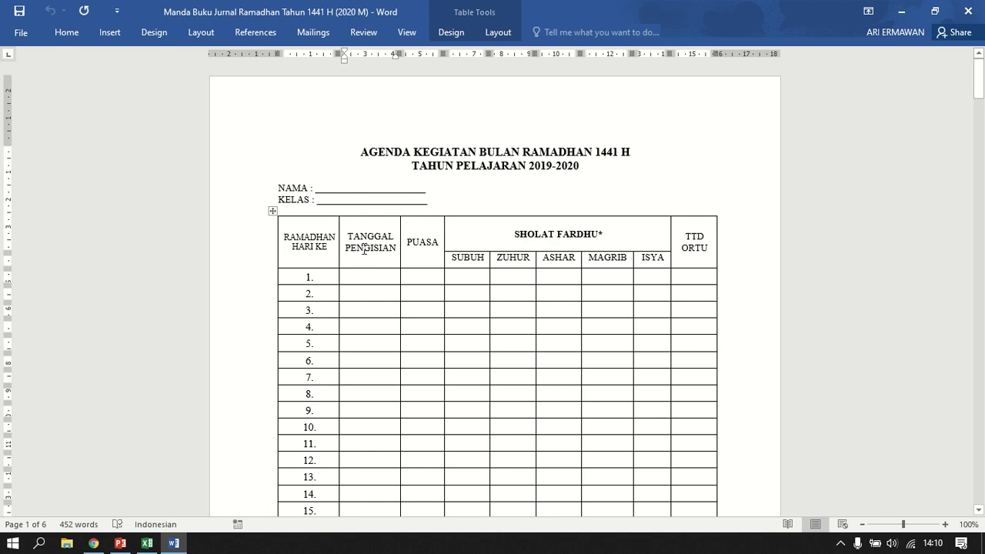
scroll(372, 263, down, 4)
scroll(373, 267, up, 5)
Switch to the Excel response workbook and check the NAMA LENGKAP SISWA and KELAS headers against the agenda form.
click(147, 543)
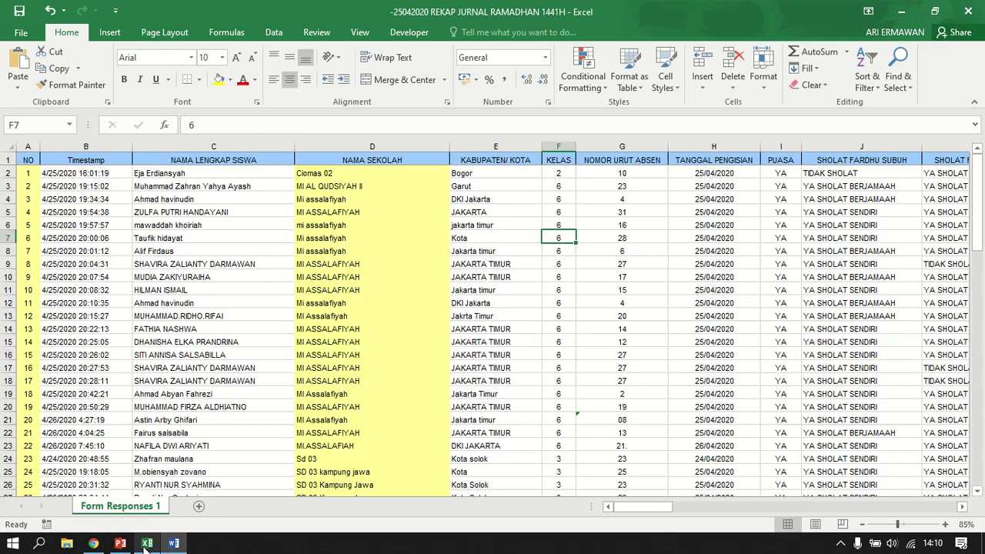
click(183, 160)
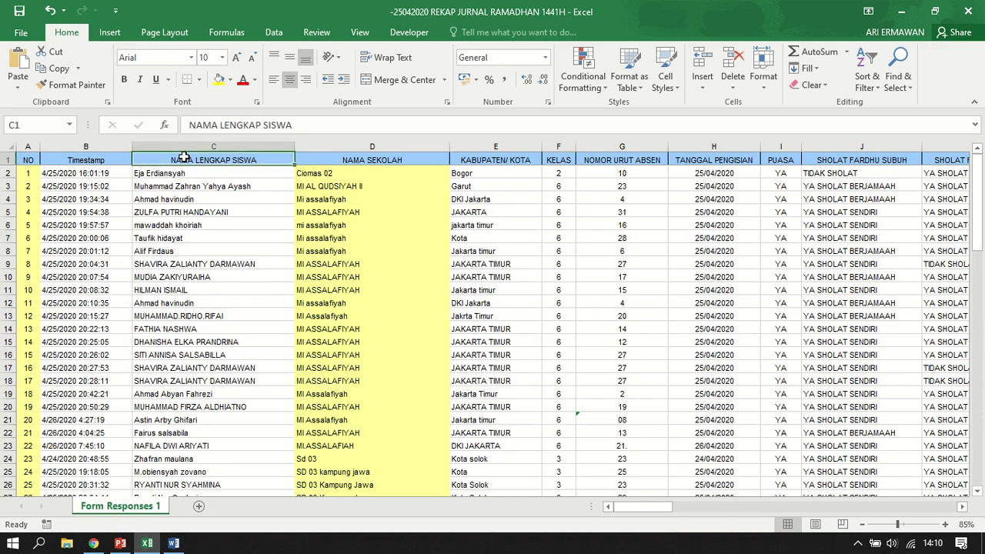
click(549, 154)
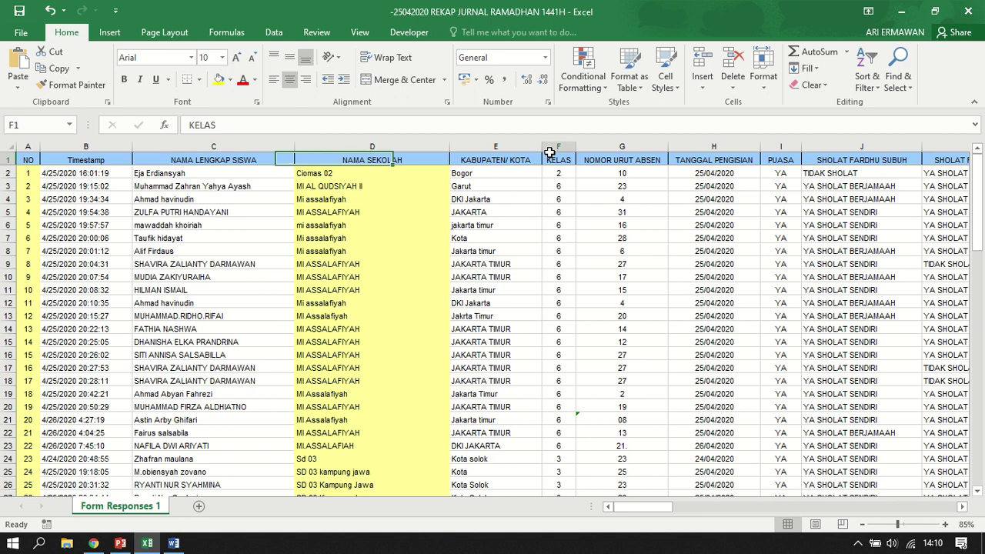
click(85, 145)
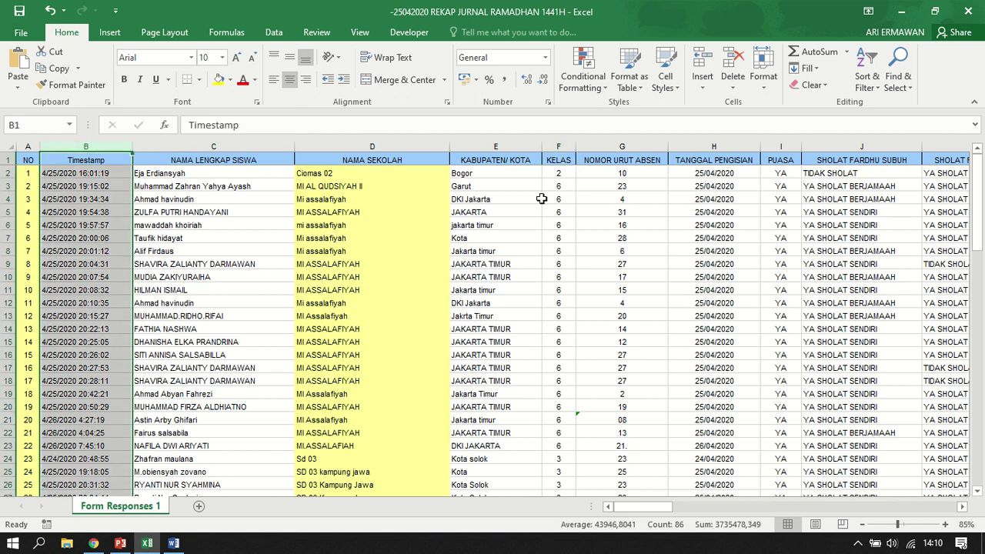
ctrl+click(378, 143)
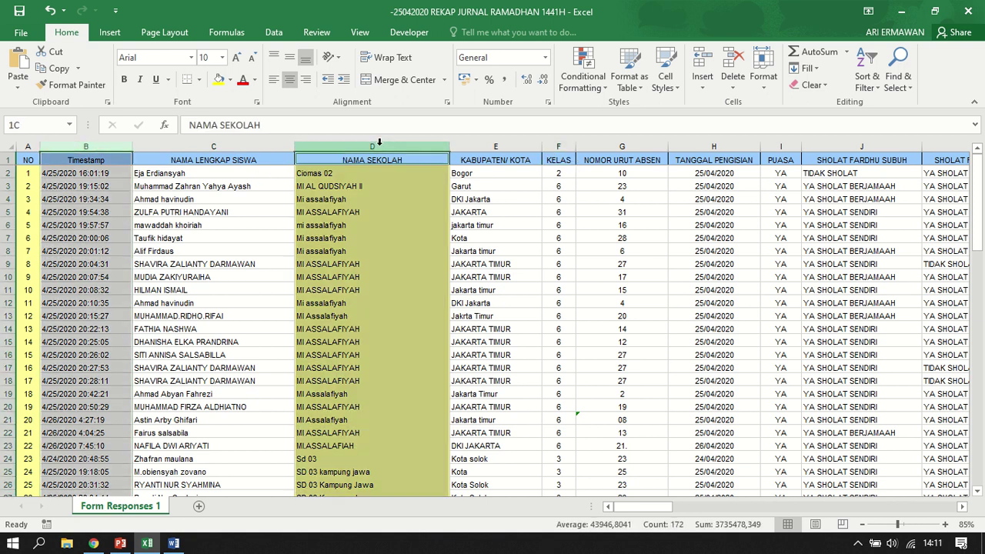
ctrl+click(503, 144)
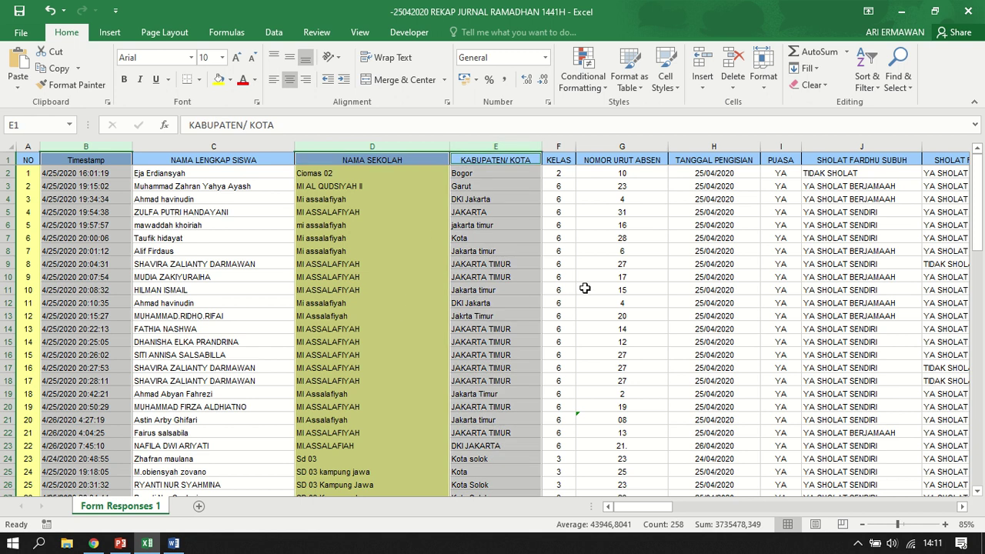
ctrl+click(634, 145)
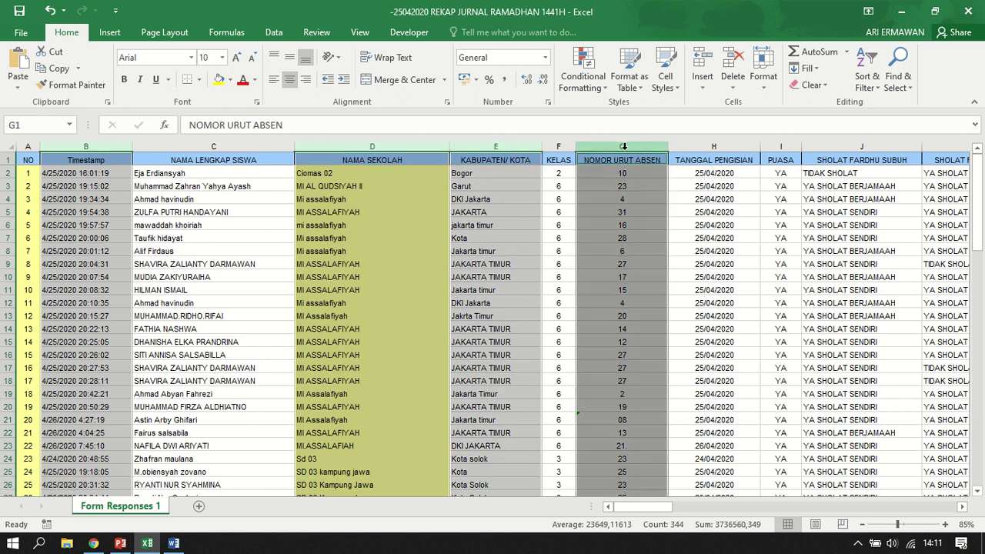
click(605, 226)
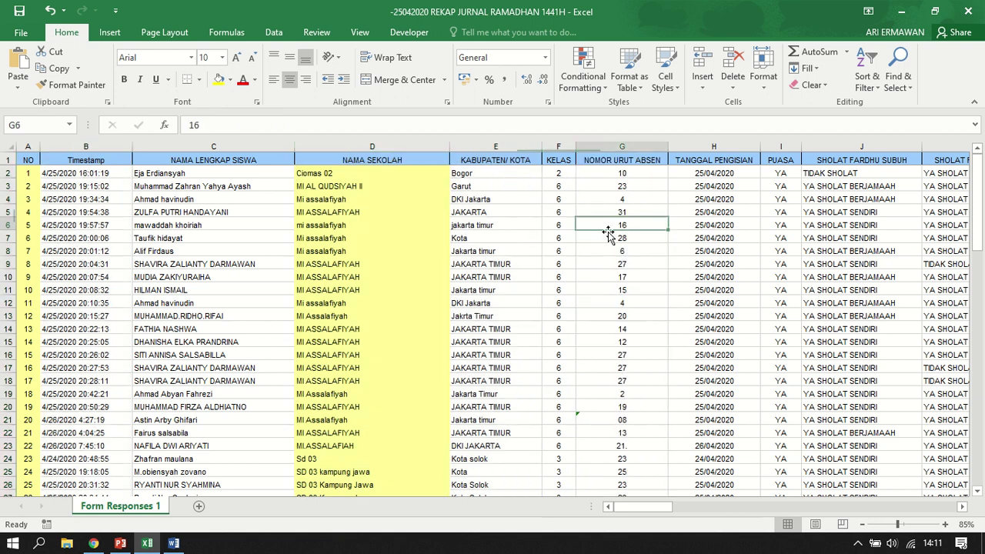
Try to delete the Timestamp, NAMA SEKOLAH and KABUPATEN/ KOTA columns together in a single operation.
ctrl+click(493, 145)
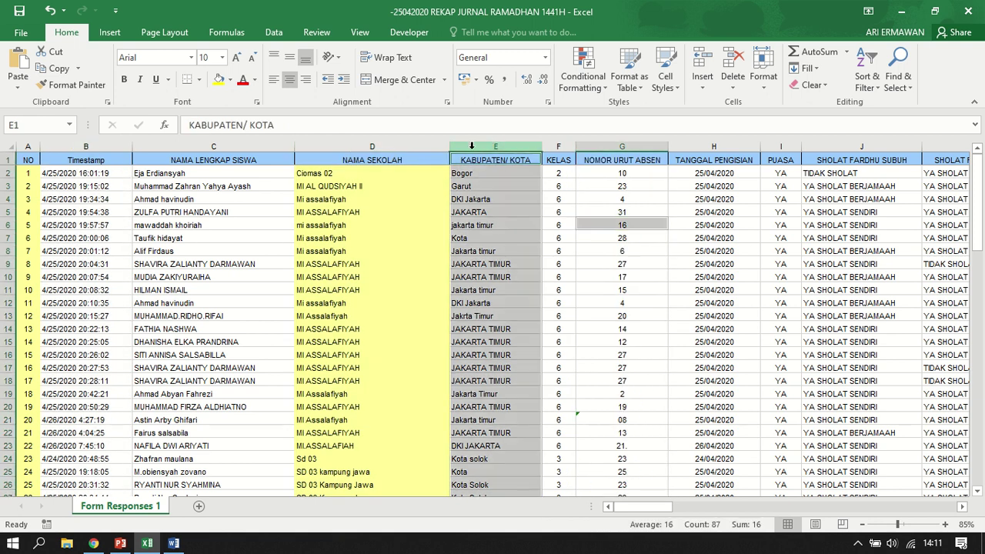
ctrl+click(388, 146)
ctrl+click(93, 147)
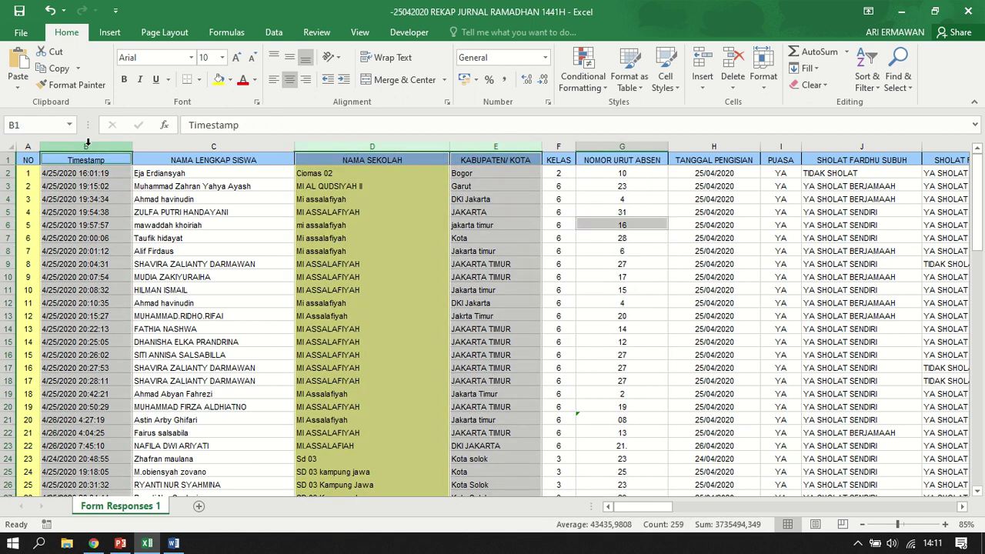
right_click(91, 146)
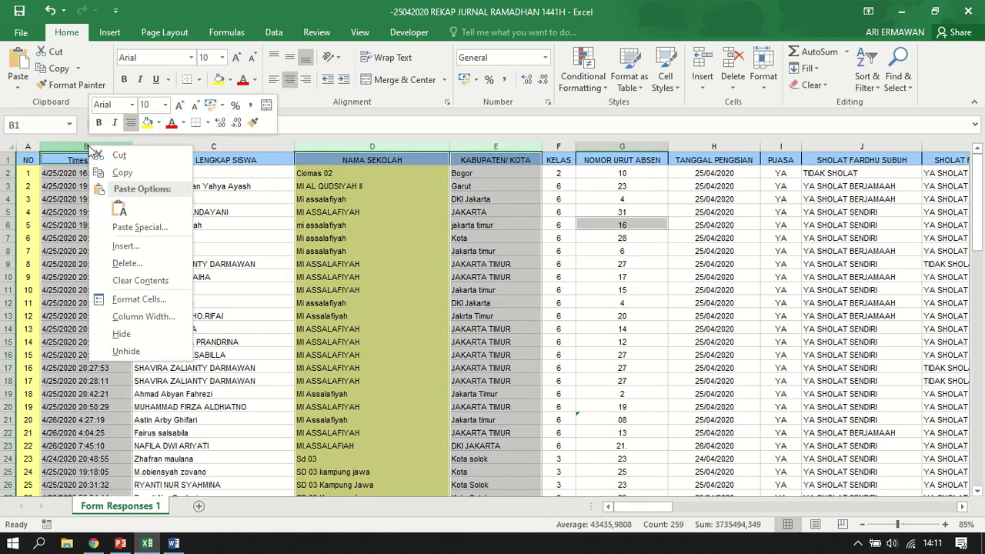
click(127, 263)
click(490, 314)
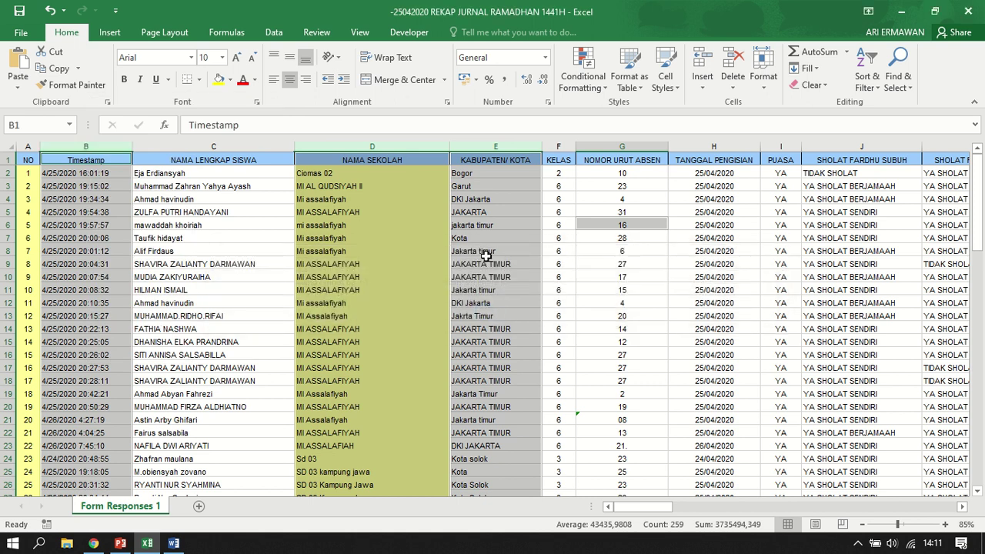
click(236, 254)
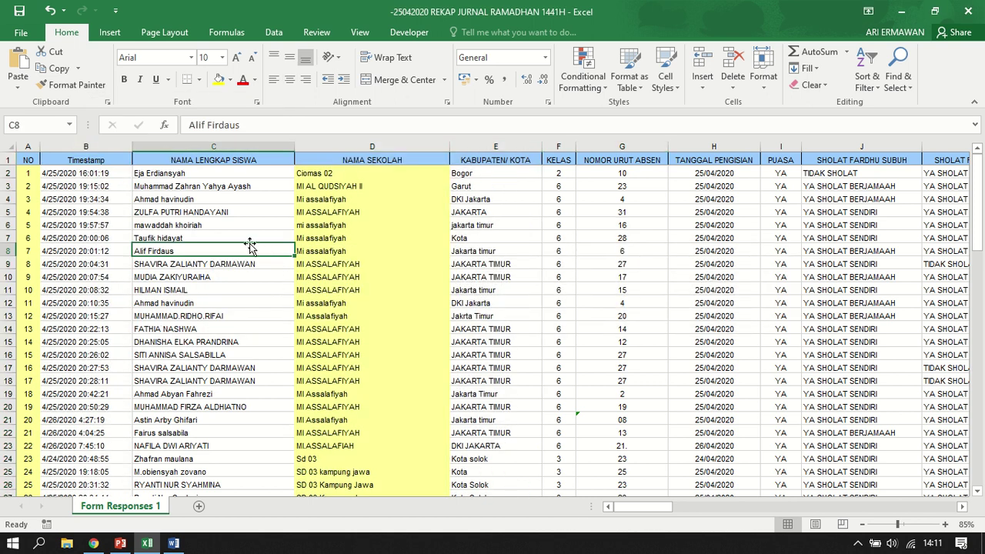
Delete the Timestamp, NAMA SEKOLAH and KABUPATEN/ KOTA columns from the response sheet one at a time.
right_click(83, 146)
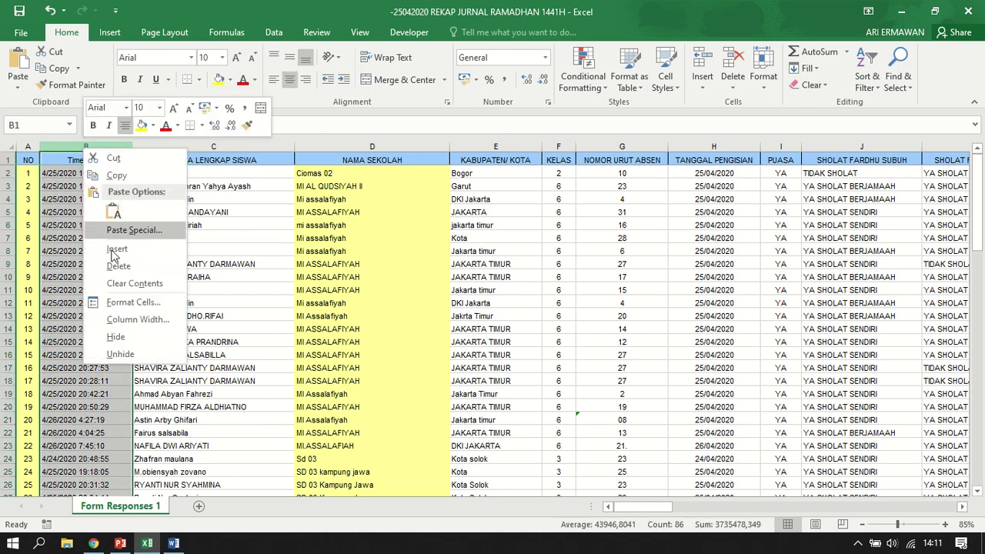
click(130, 269)
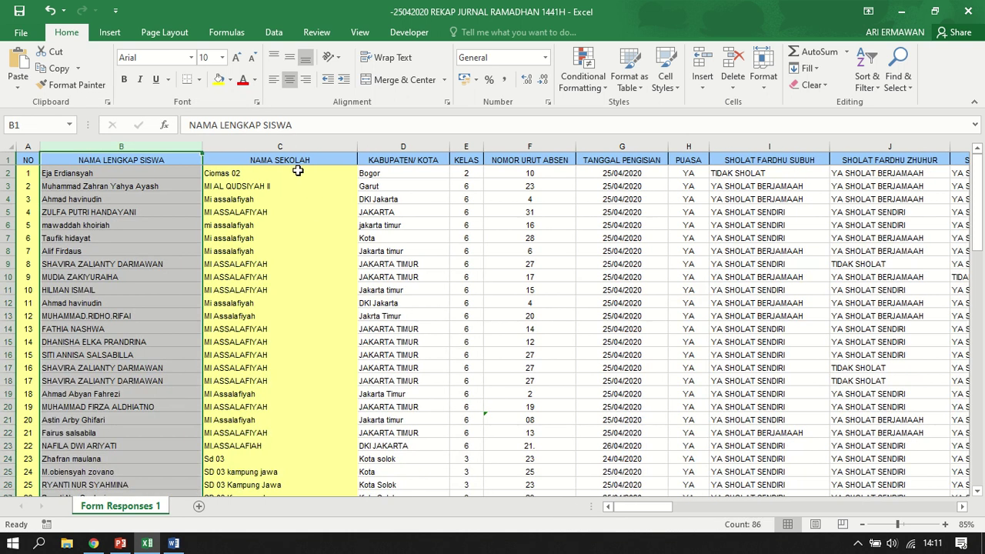
click(304, 142)
right_click(304, 146)
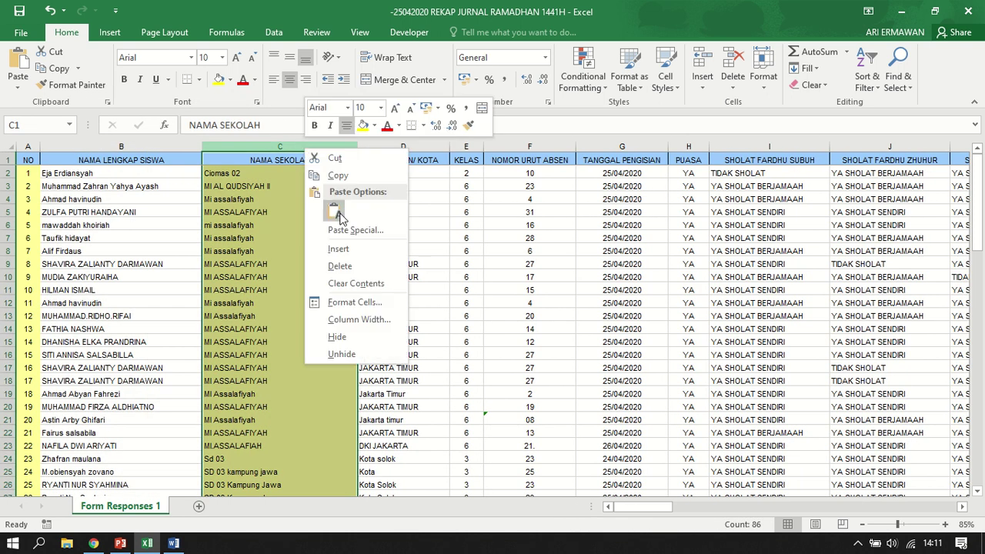
click(331, 266)
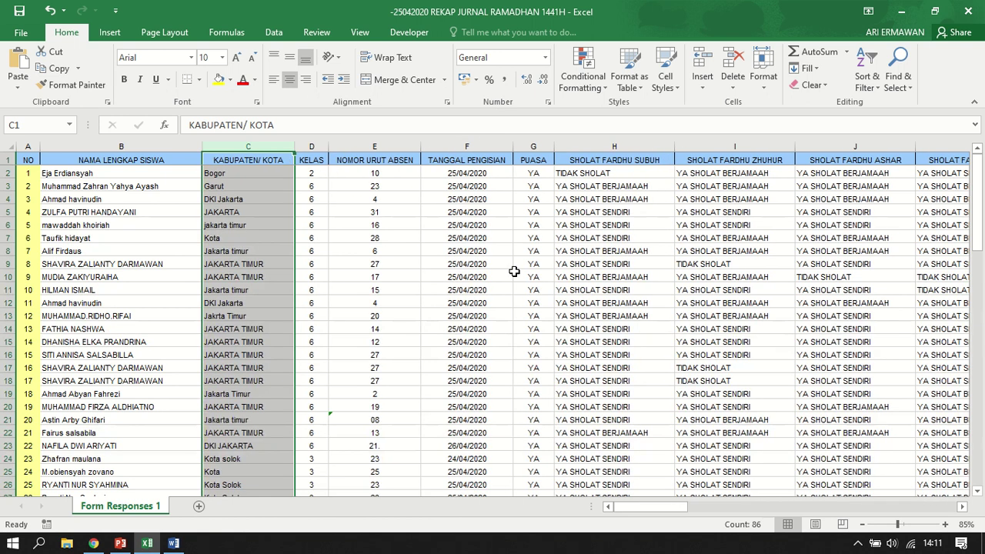
right_click(265, 148)
click(319, 270)
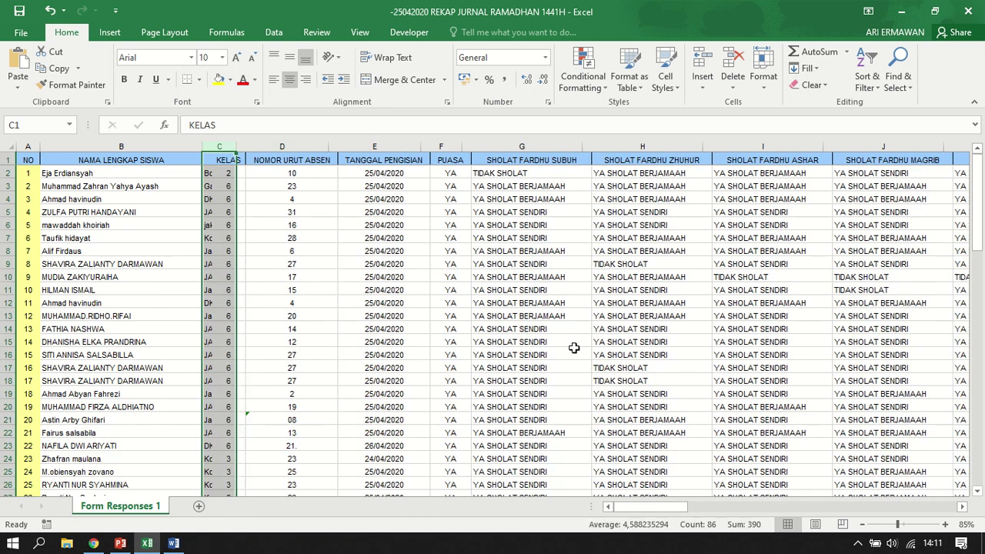
click(476, 329)
click(304, 185)
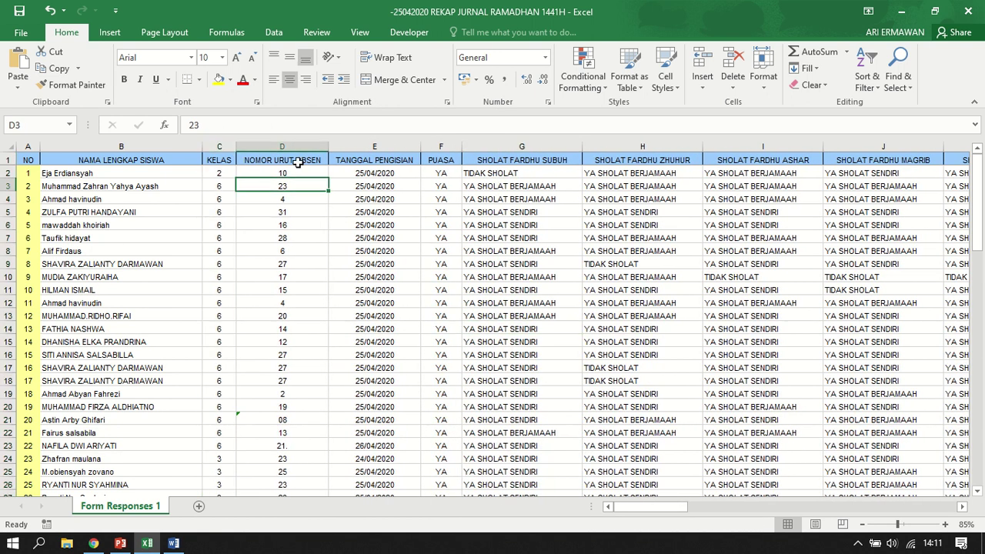
Delete the NOMOR URUT ABSEN column from the response sheet, keeping the NO column.
click(299, 160)
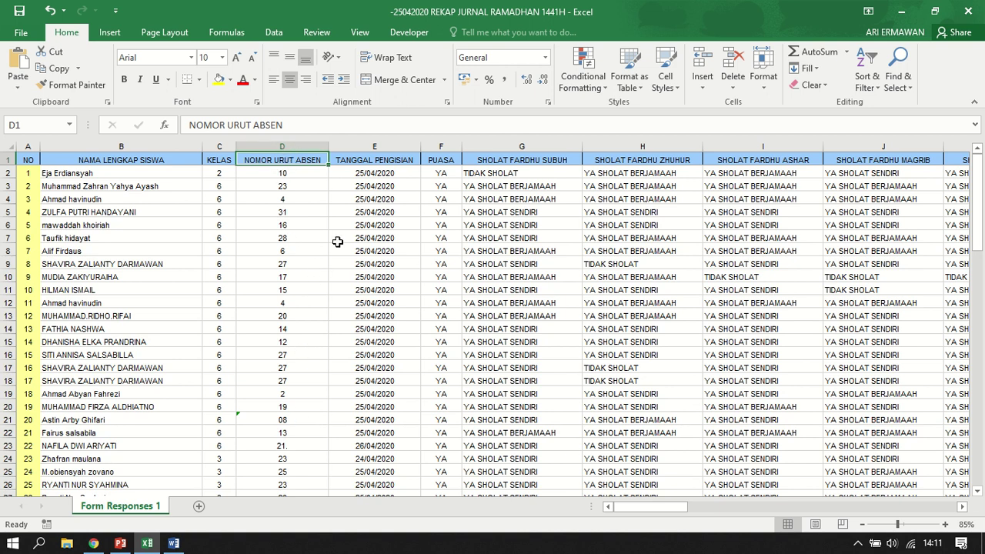
click(277, 197)
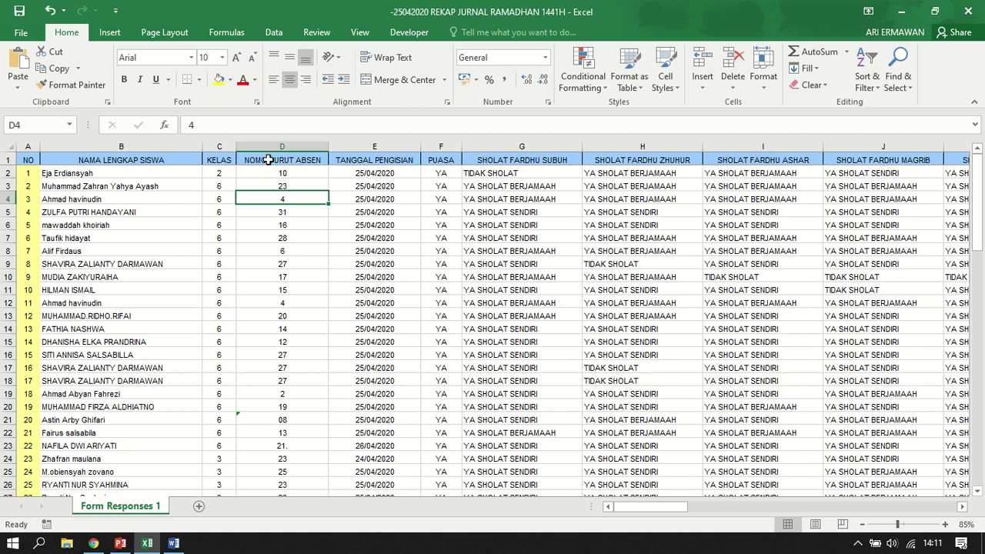
click(26, 162)
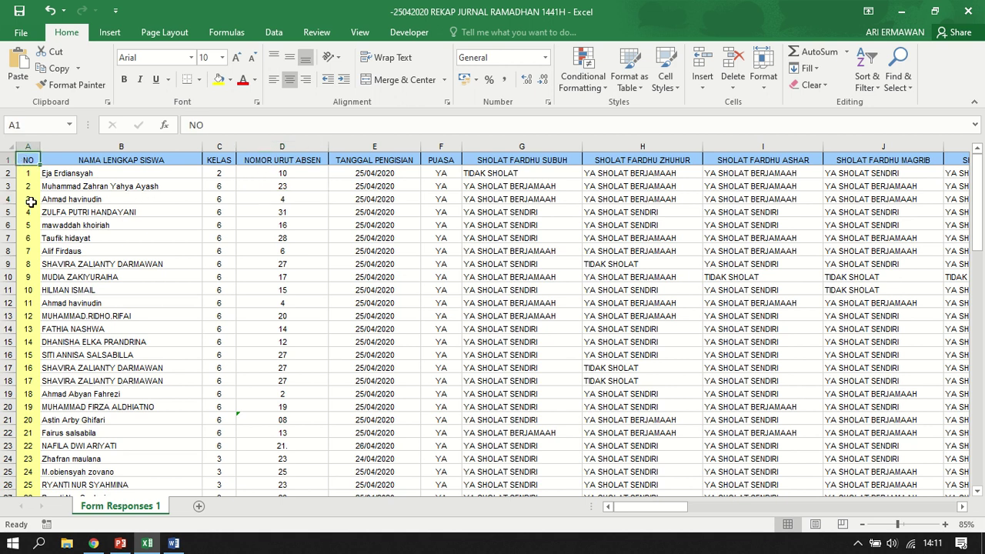
click(279, 146)
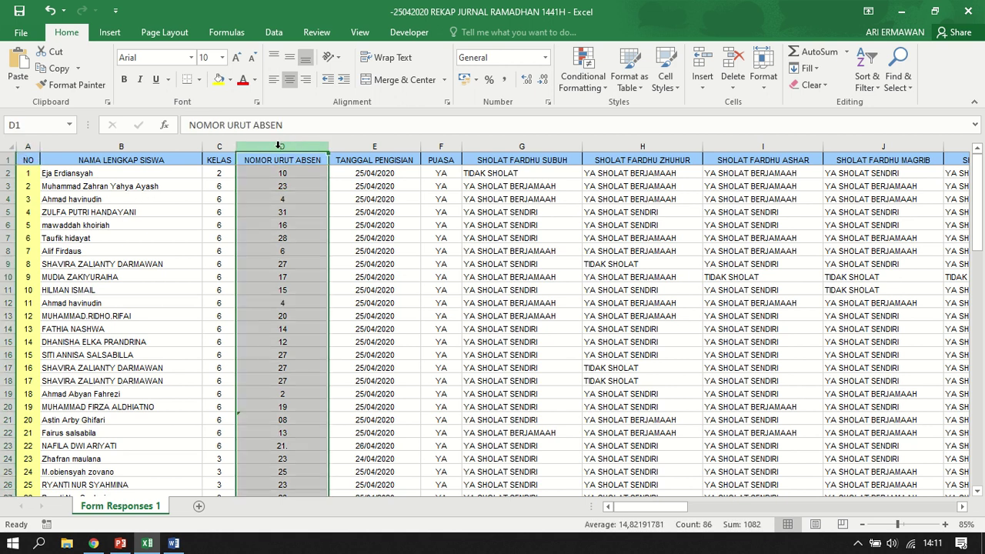
right_click(280, 148)
click(322, 267)
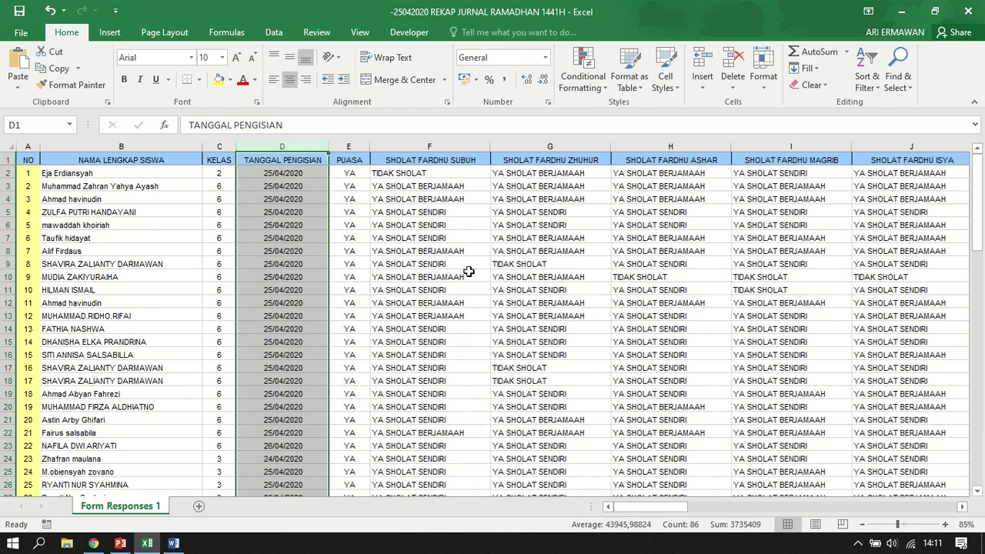
click(472, 276)
click(575, 186)
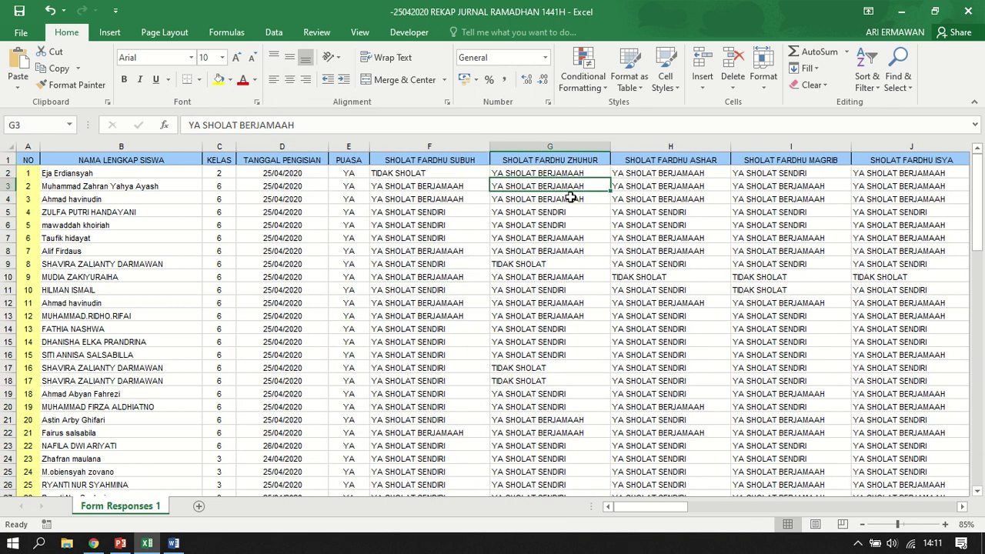
Switch to the Word agenda form and review its name line and first-row cells from TANGGAL PENGISIAN through ISYA.
click(174, 543)
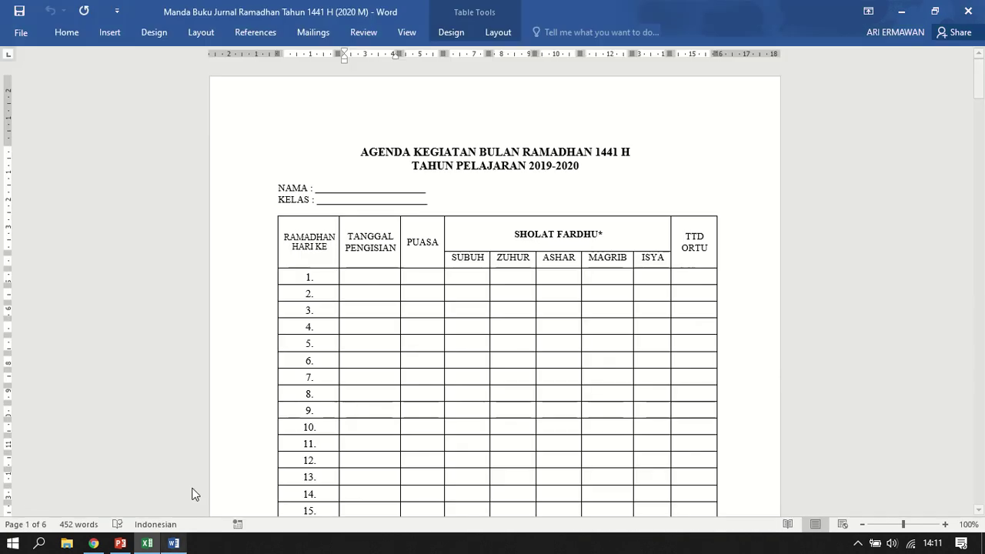
click(369, 189)
click(382, 274)
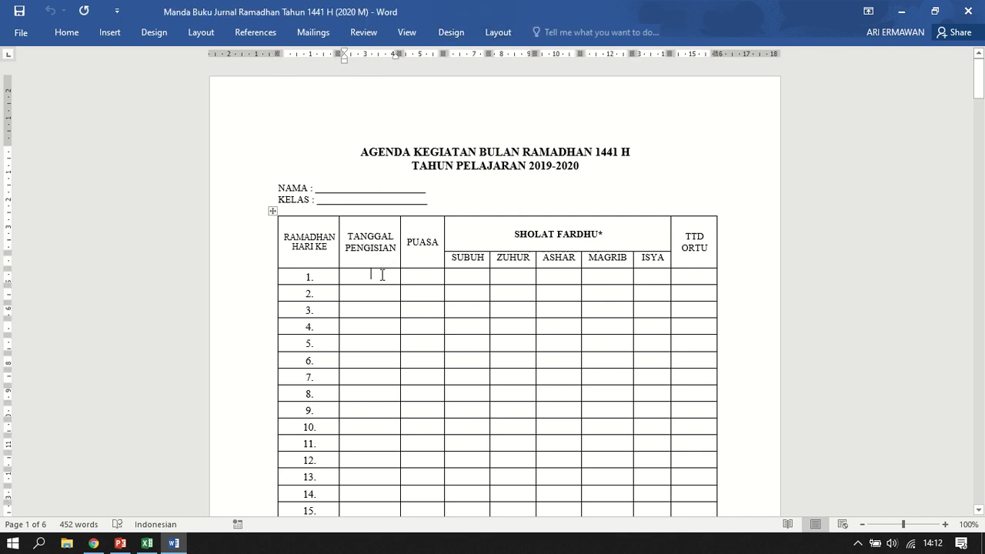
click(435, 275)
click(478, 278)
click(514, 275)
click(568, 276)
click(614, 276)
click(667, 275)
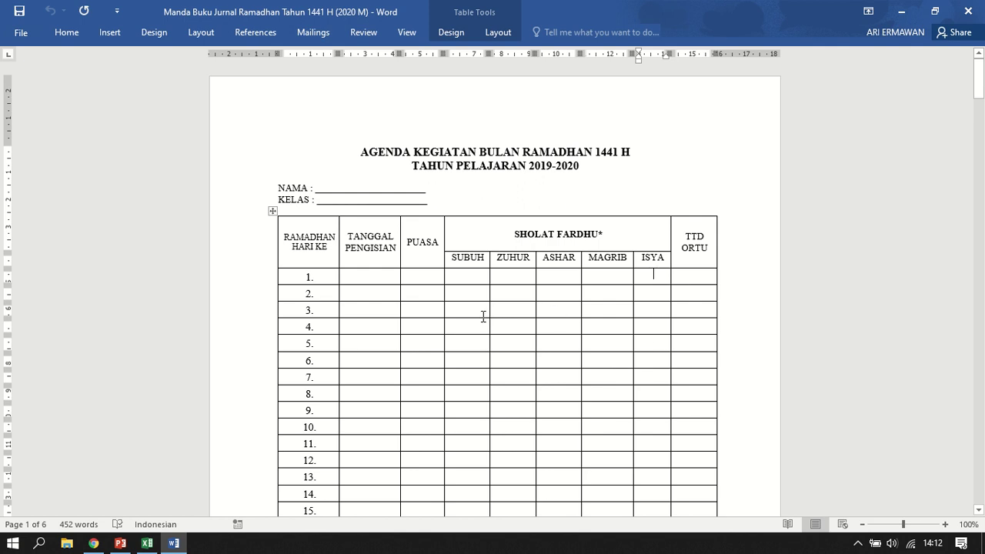
Review the activity tables on the remaining pages of the agenda form, from the SHOLAT SUNNAH table through the NILAI summary.
scroll(483, 316, down, 10)
scroll(499, 318, down, 4)
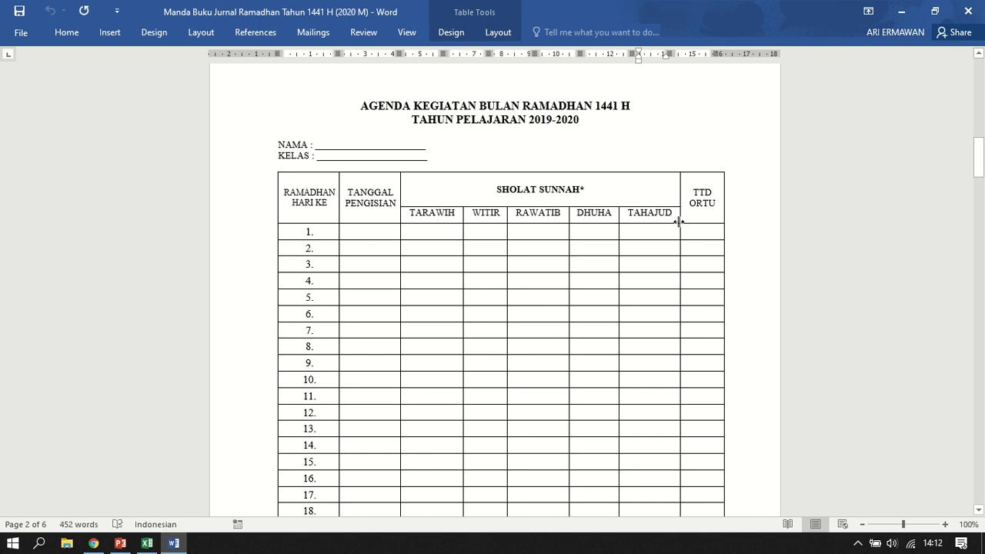
scroll(587, 282, down, 20)
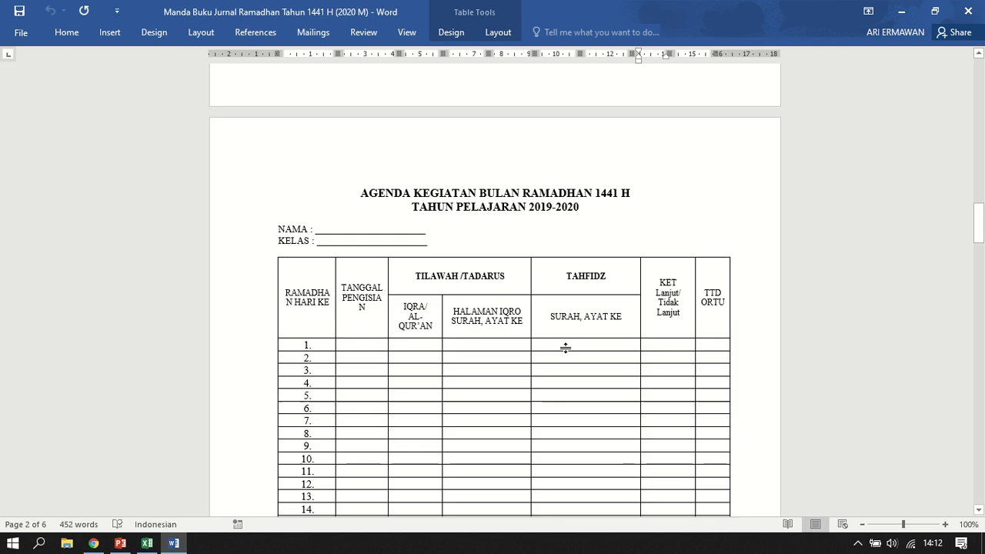
scroll(436, 326, down, 2)
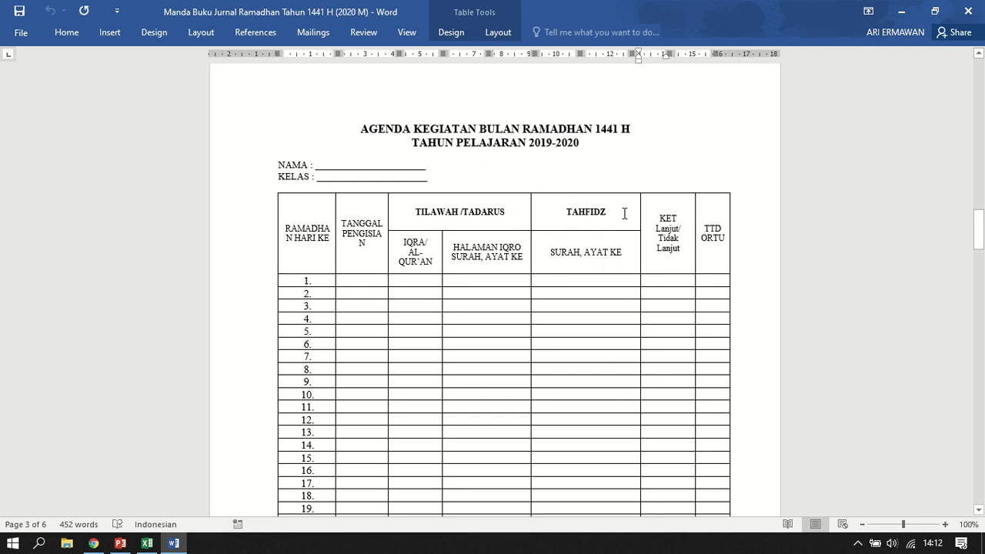
scroll(528, 345, down, 18)
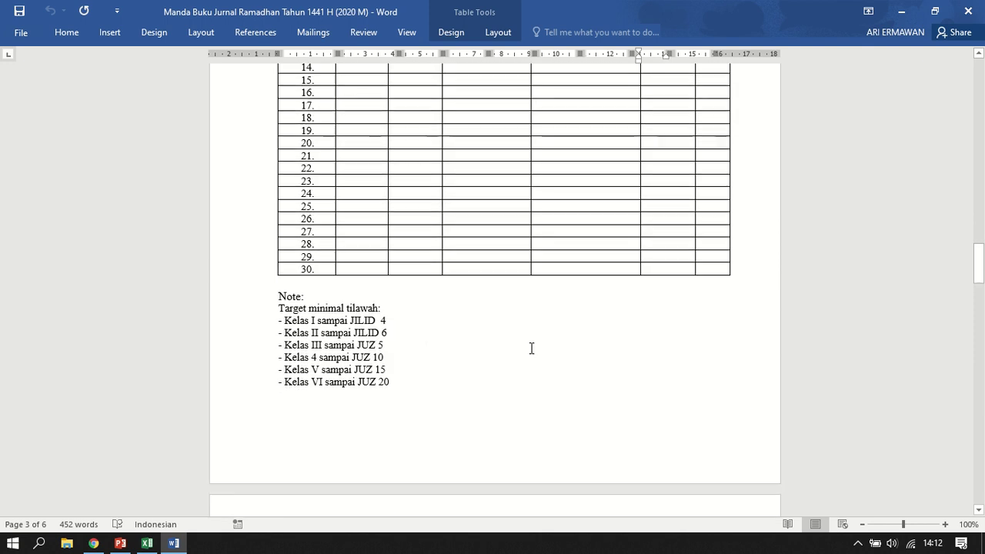
scroll(532, 346, down, 3)
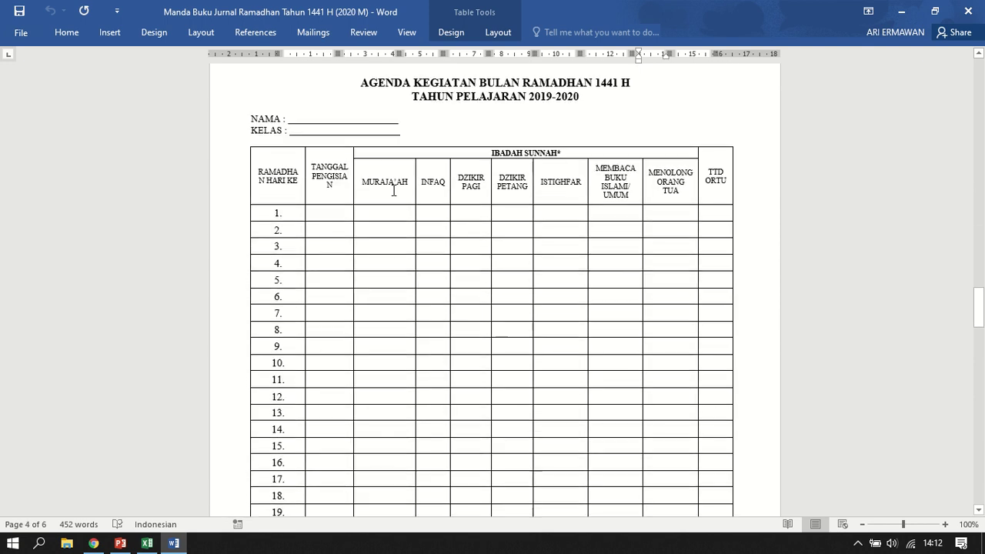
scroll(500, 288, down, 20)
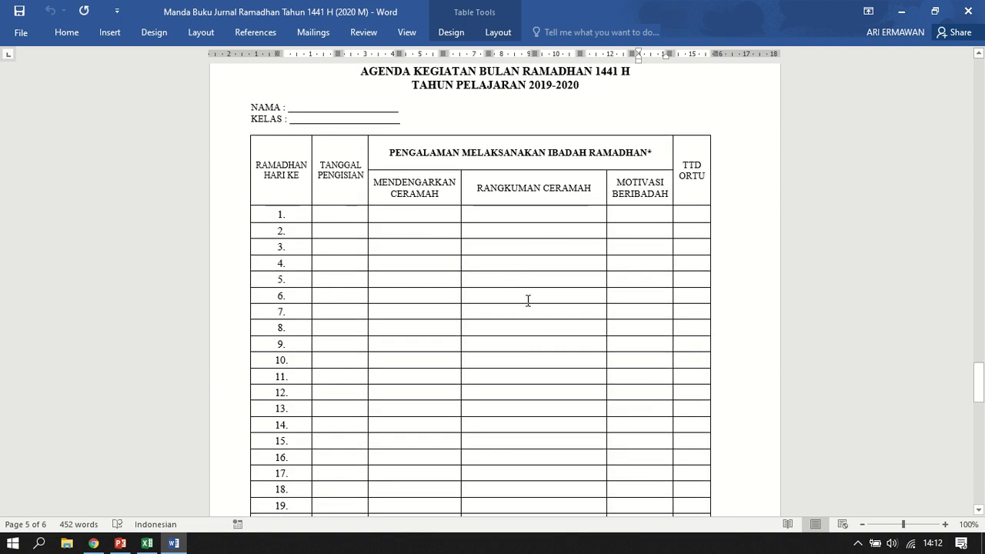
scroll(578, 332, down, 20)
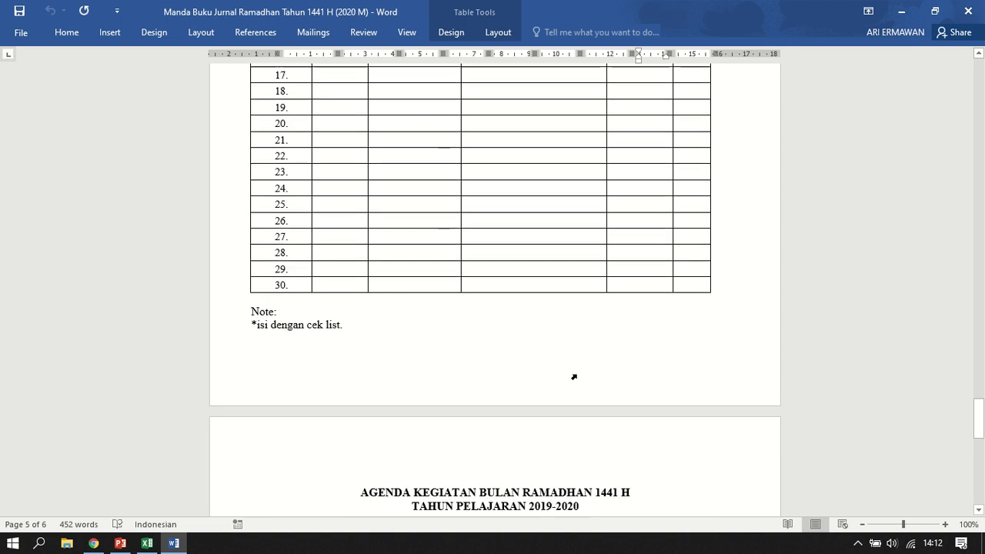
scroll(572, 377, up, 5)
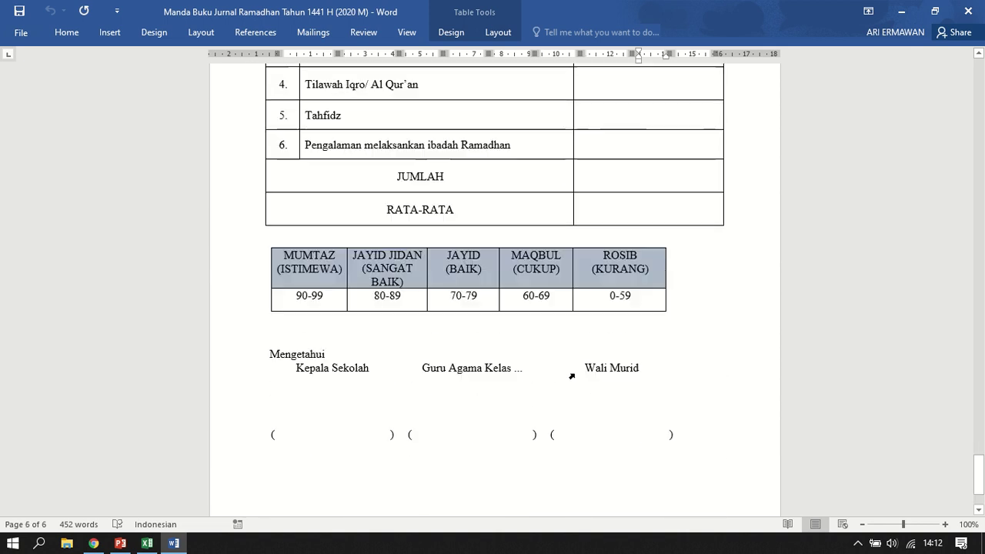
scroll(571, 377, up, 10)
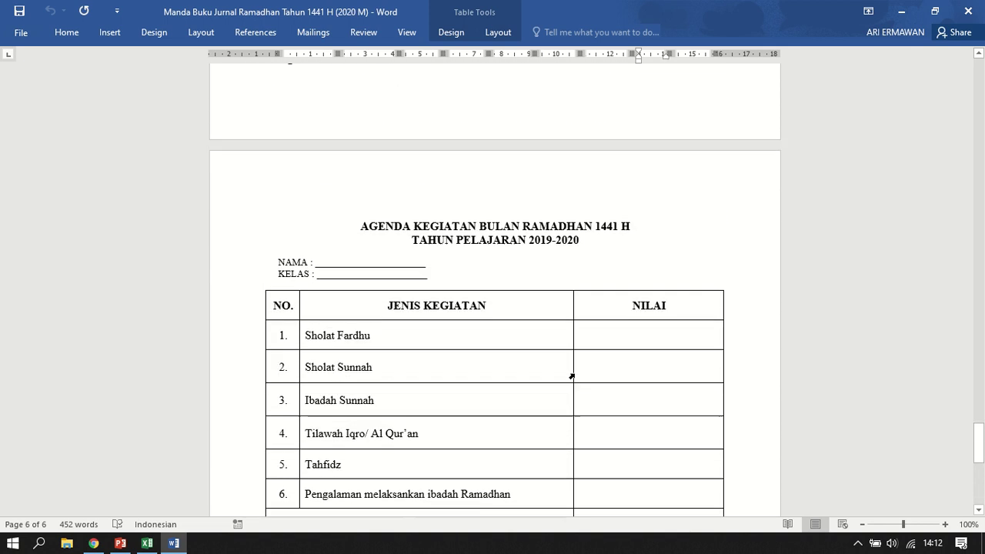
scroll(574, 374, up, 3)
drag(979, 406, 962, 61)
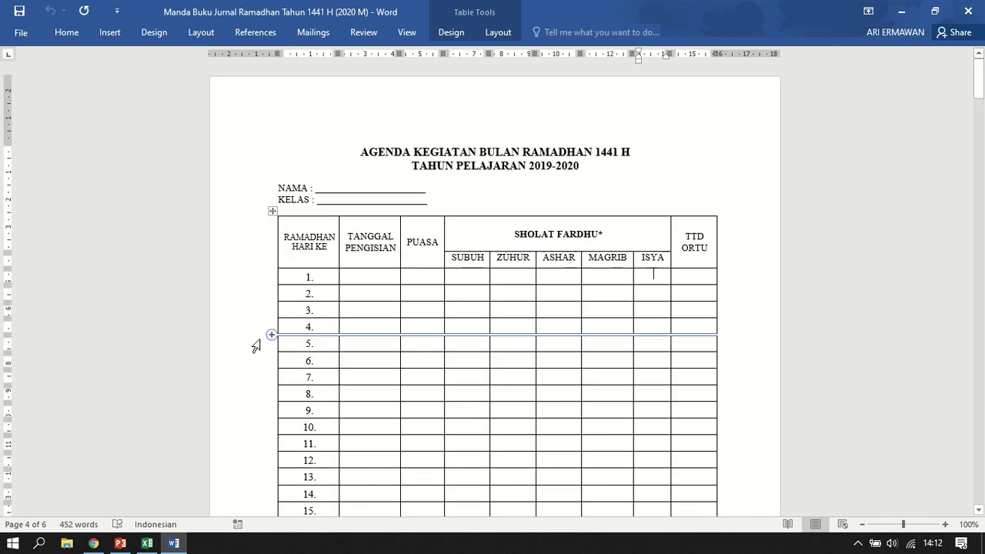
Compare the first-day row of the SHOLAT FARDHU table in Word with the matching columns of the Excel response sheet.
click(371, 275)
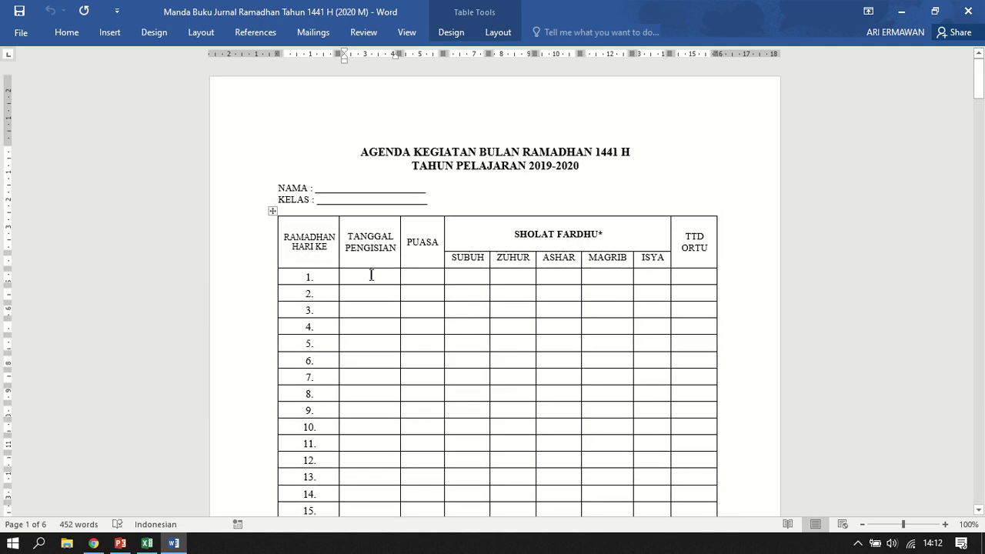
click(147, 543)
click(177, 199)
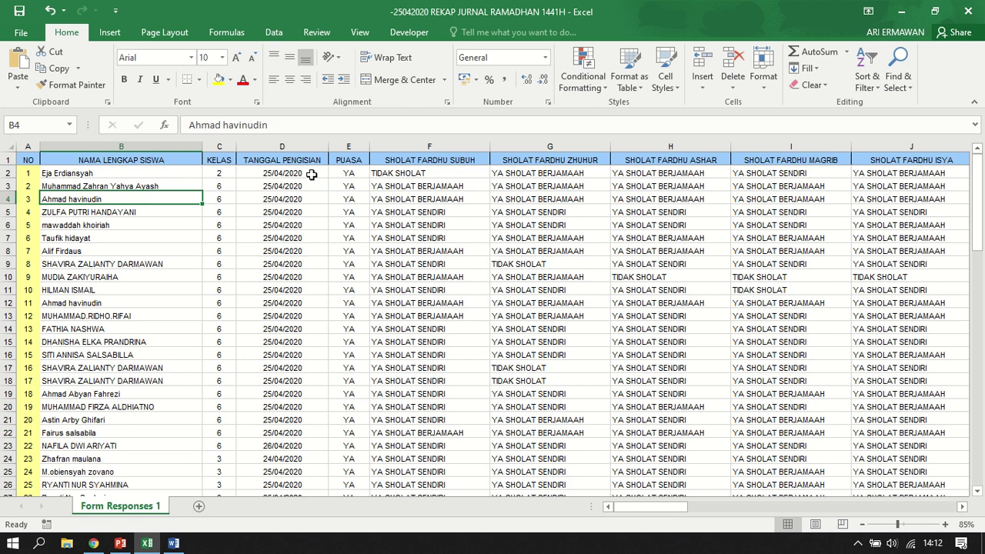
click(172, 543)
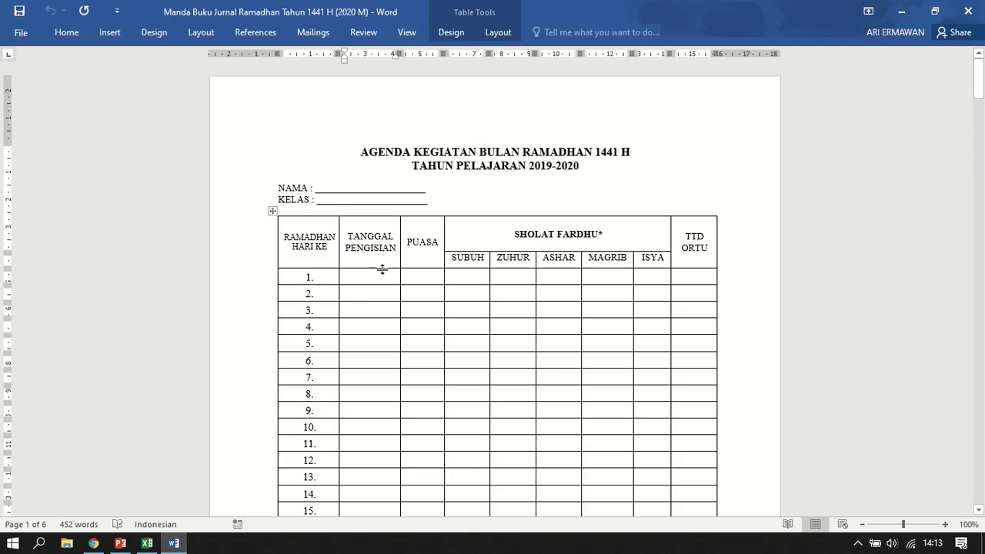
click(414, 272)
click(377, 278)
scroll(331, 289, down, 1)
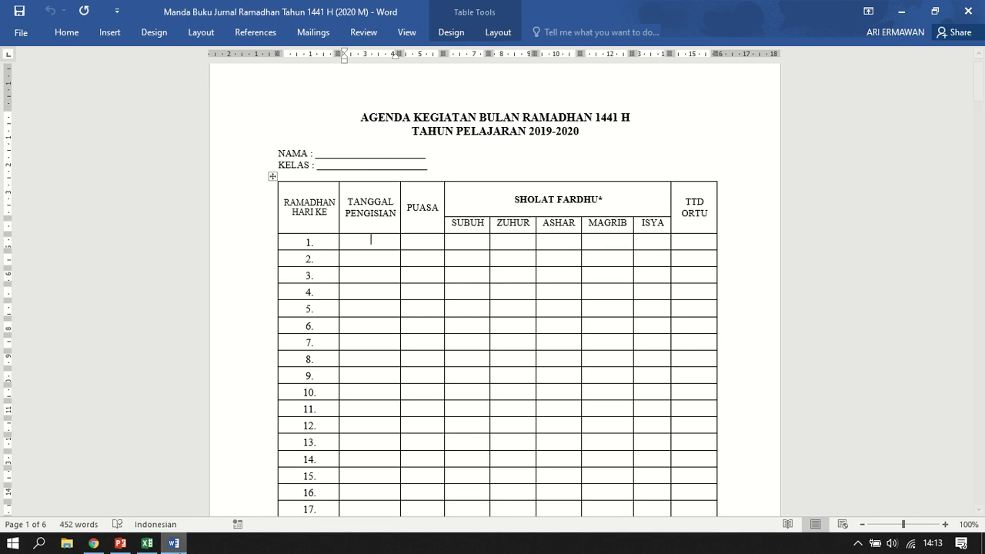
click(147, 544)
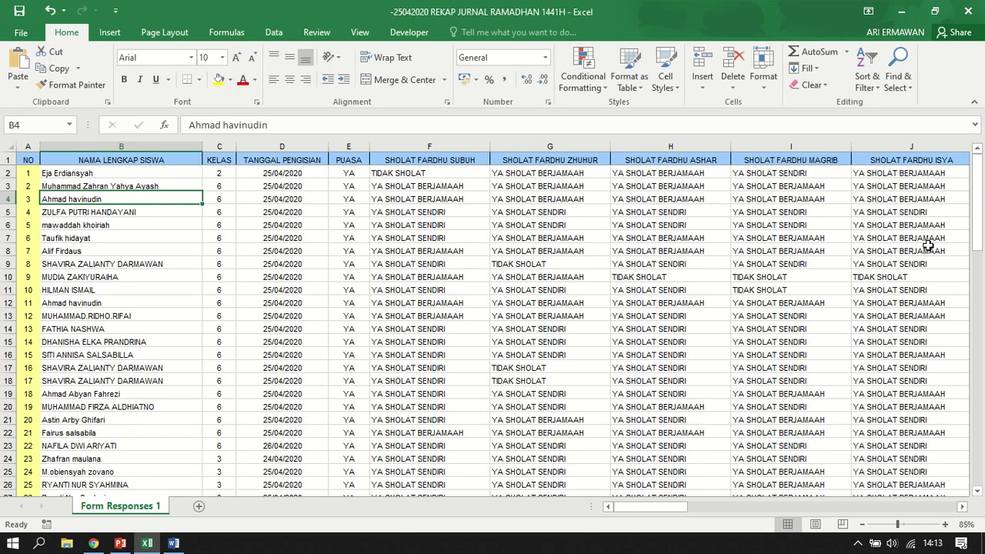
click(174, 543)
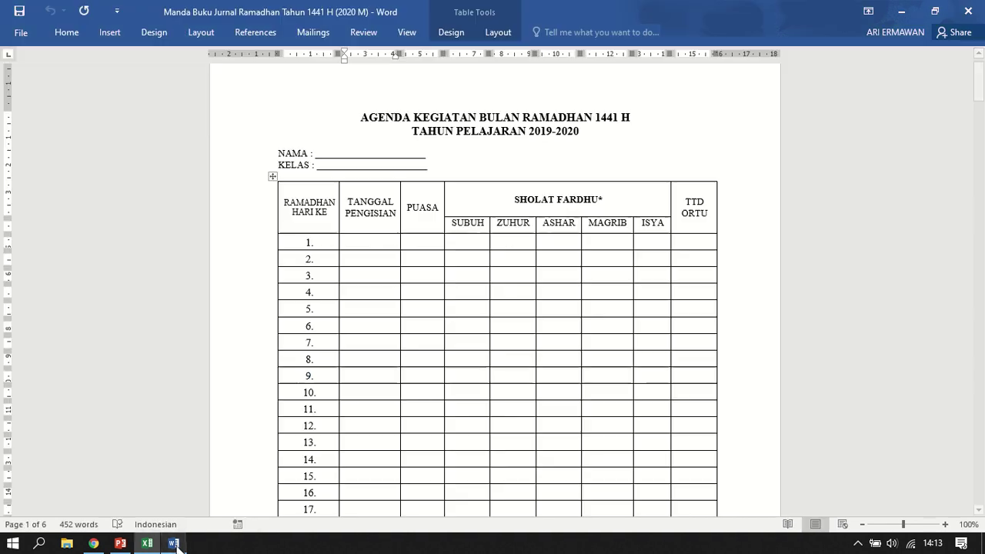
click(251, 244)
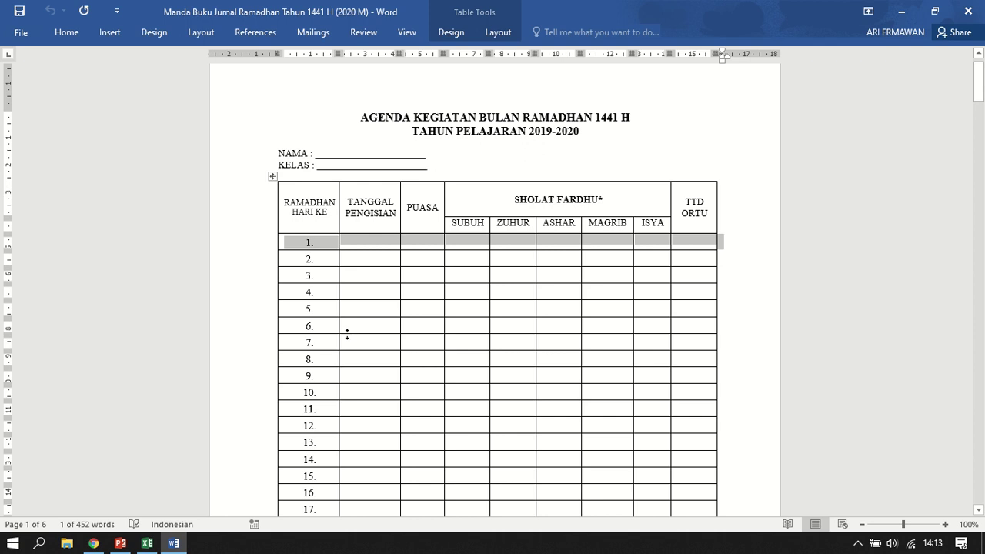
scroll(351, 326, down, 6)
scroll(361, 347, up, 7)
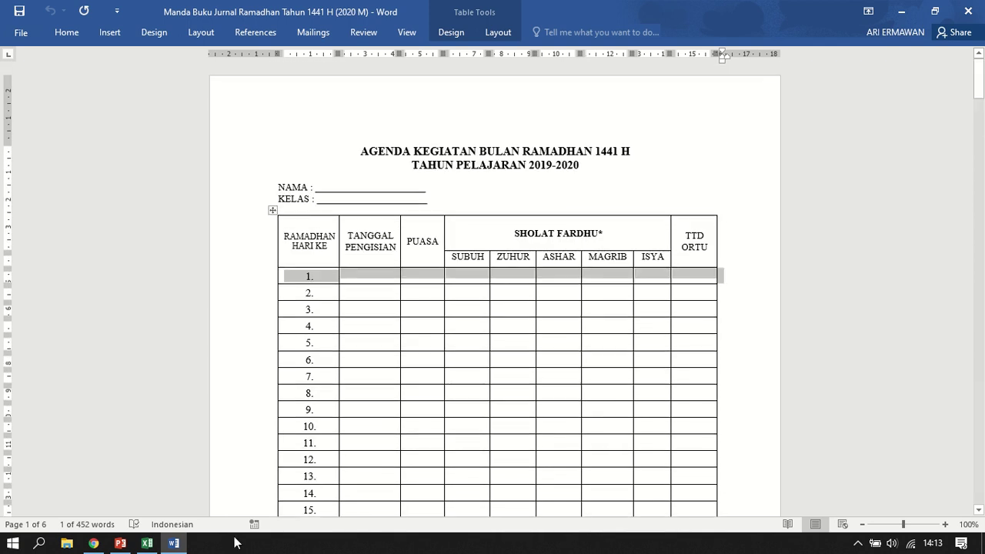
Switch to Excel and create a copy of the Form Responses 1 sheet at the end of the same workbook.
click(147, 544)
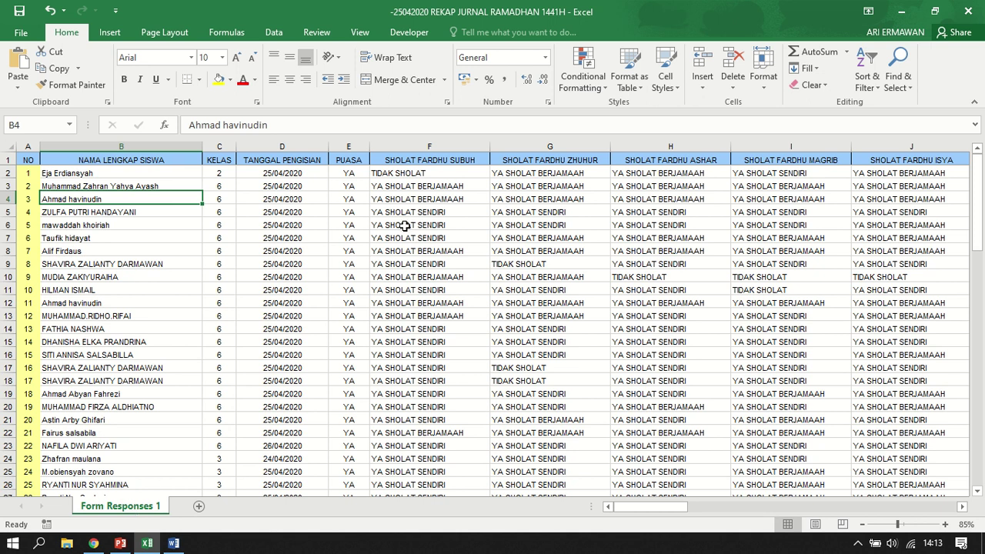
right_click(139, 512)
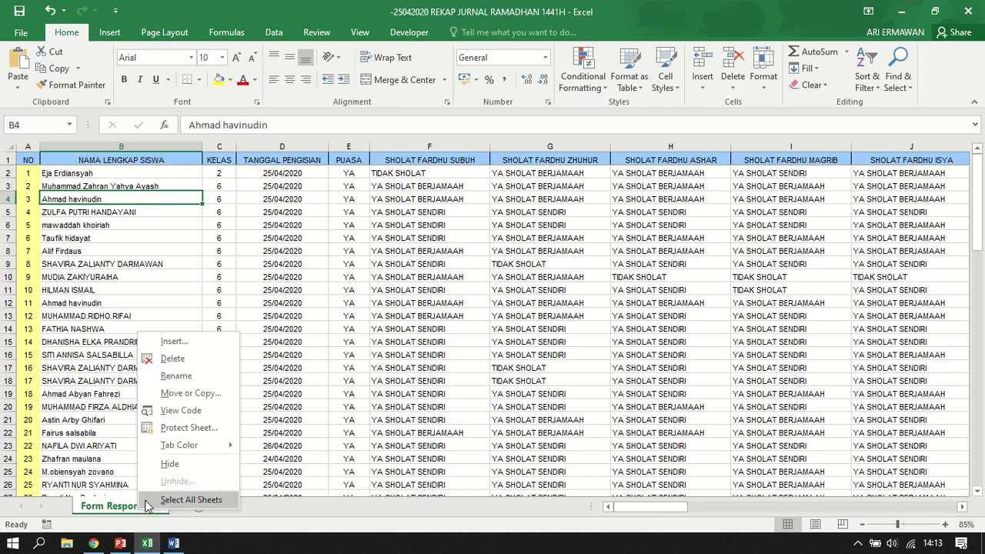
click(202, 392)
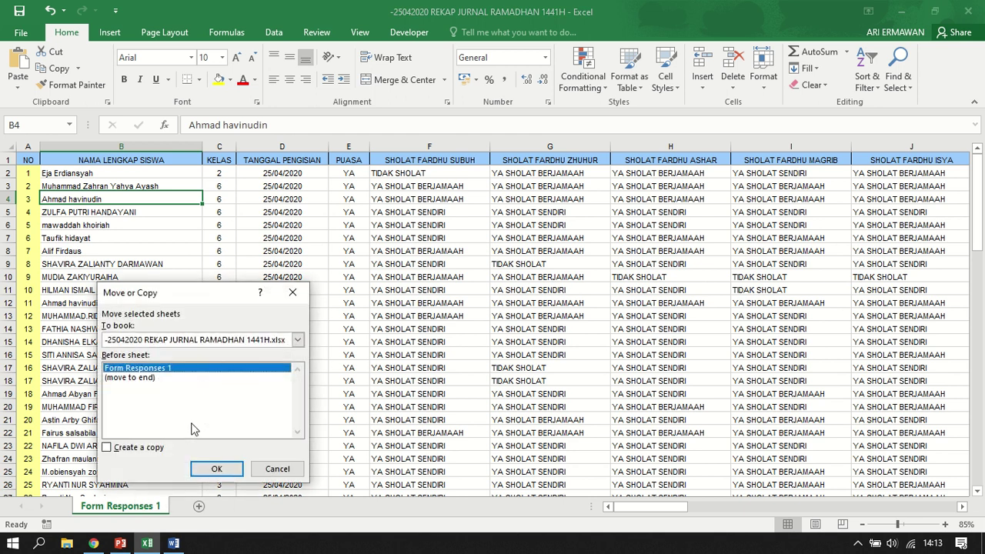
click(142, 378)
click(143, 448)
click(214, 472)
Compare the original response sheet with its copy, checking the KELAS and TANGGAL PENGISIAN headings on the copy.
click(132, 511)
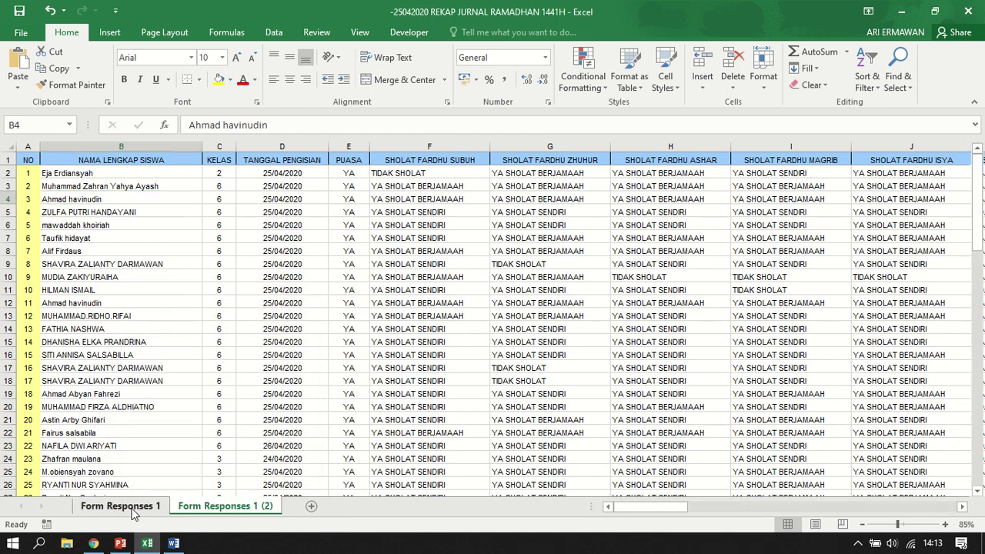
click(209, 507)
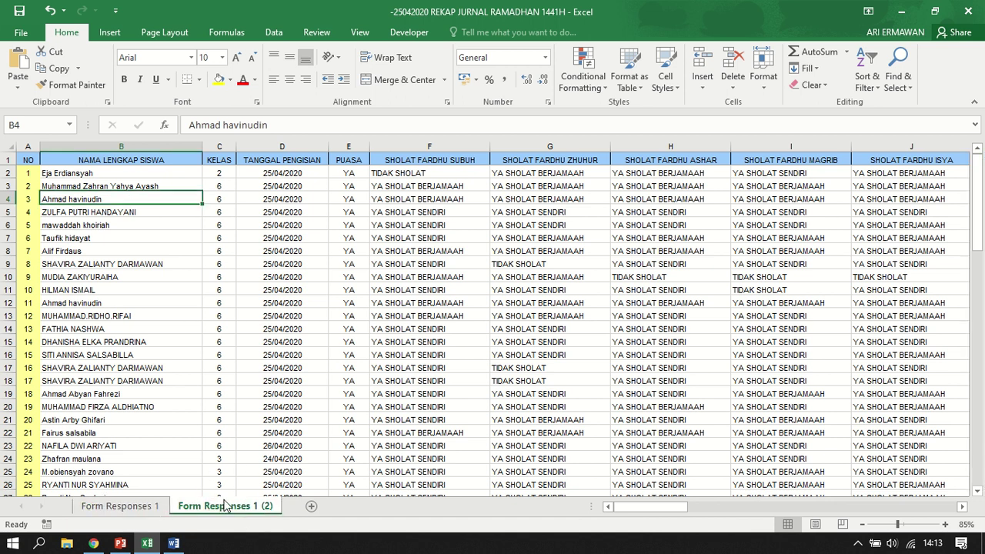
click(143, 507)
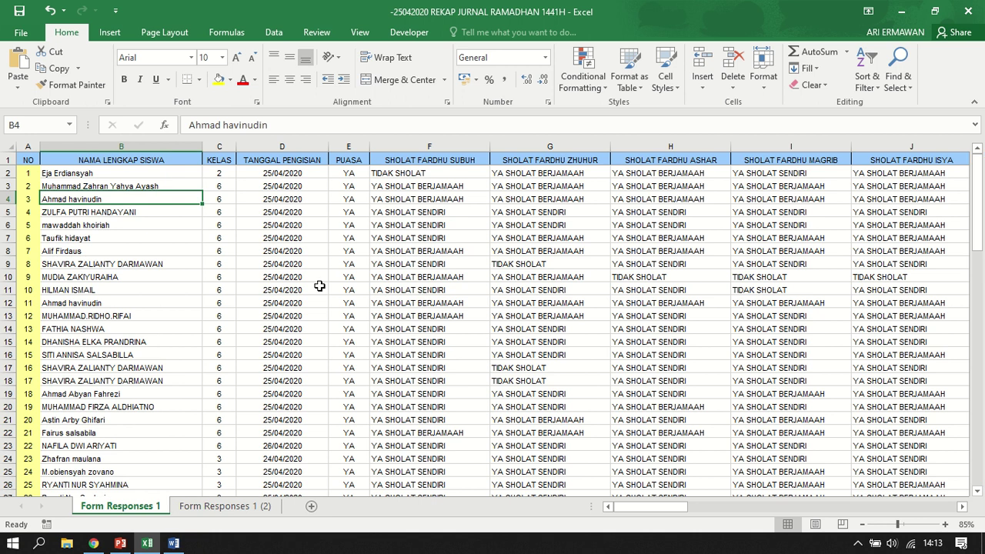
click(224, 506)
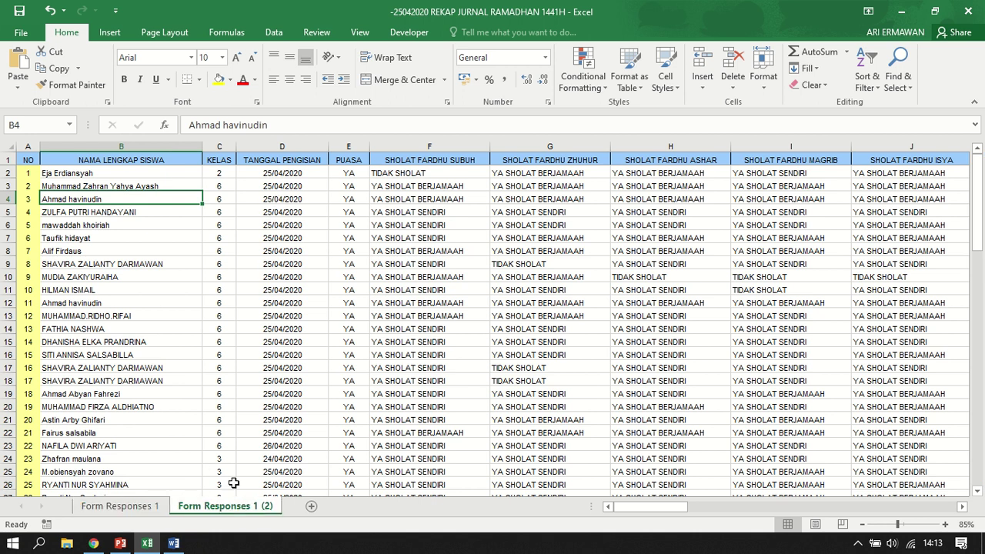
click(218, 162)
click(264, 165)
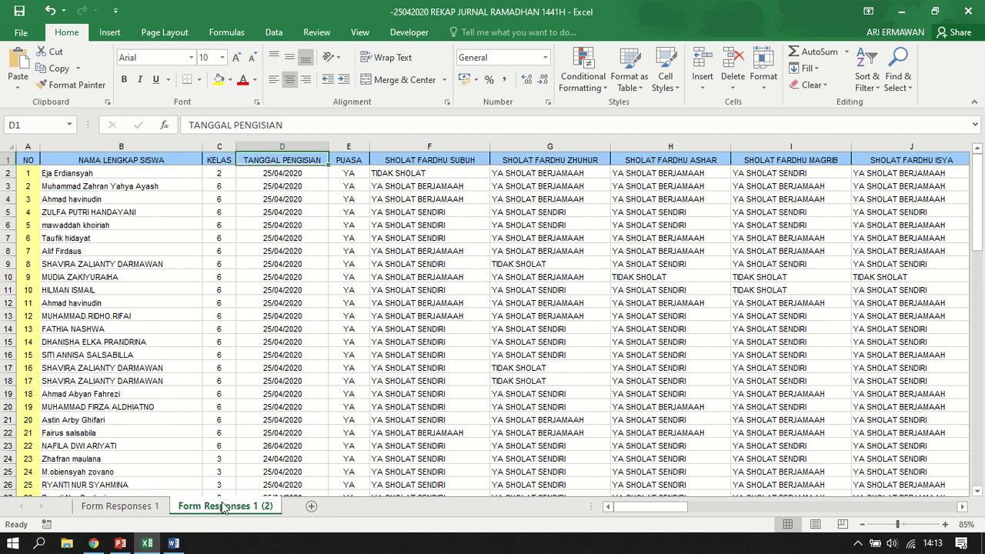
click(133, 512)
click(216, 508)
On the original Form Responses 1 sheet, rename the TANGGAL PENGISIAN heading as "1. tanggal" and the PUASA heading as "1. puasa".
click(141, 508)
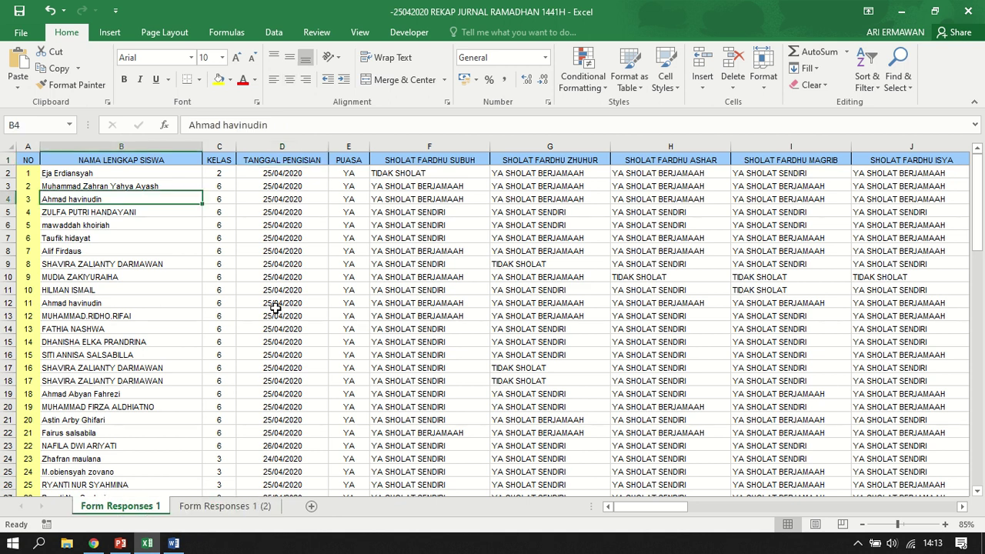
click(297, 159)
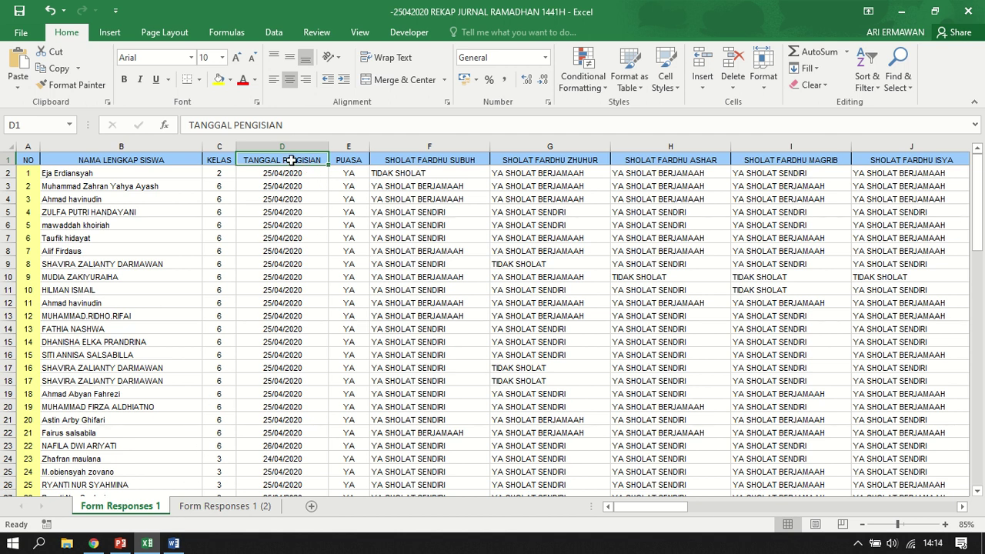
text(1)
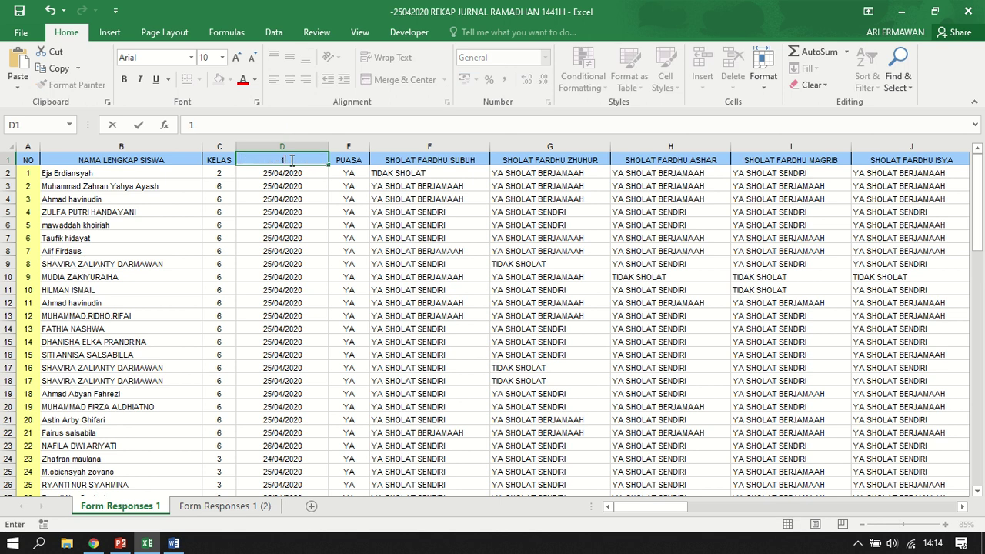
text(. tanggal)
key(Tab)
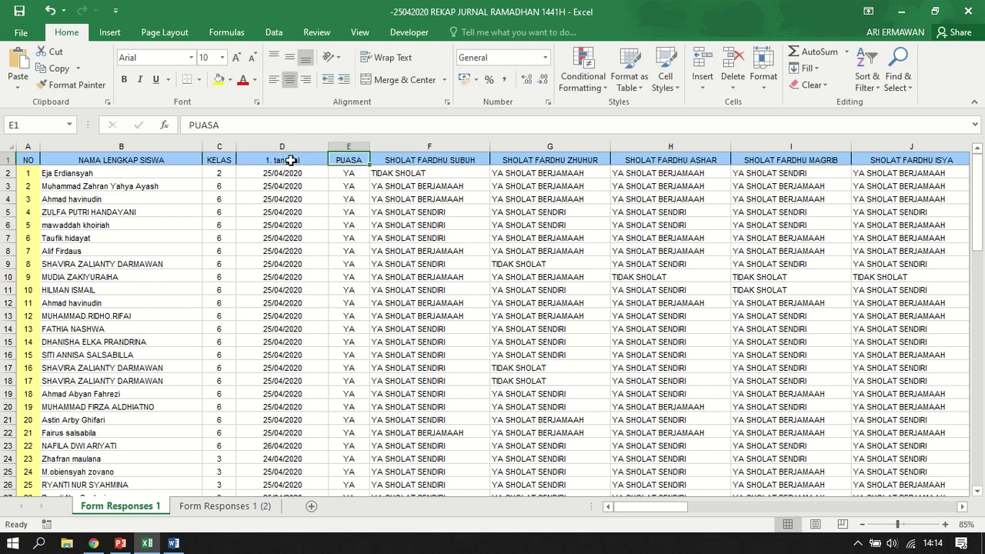
text(1. puasa)
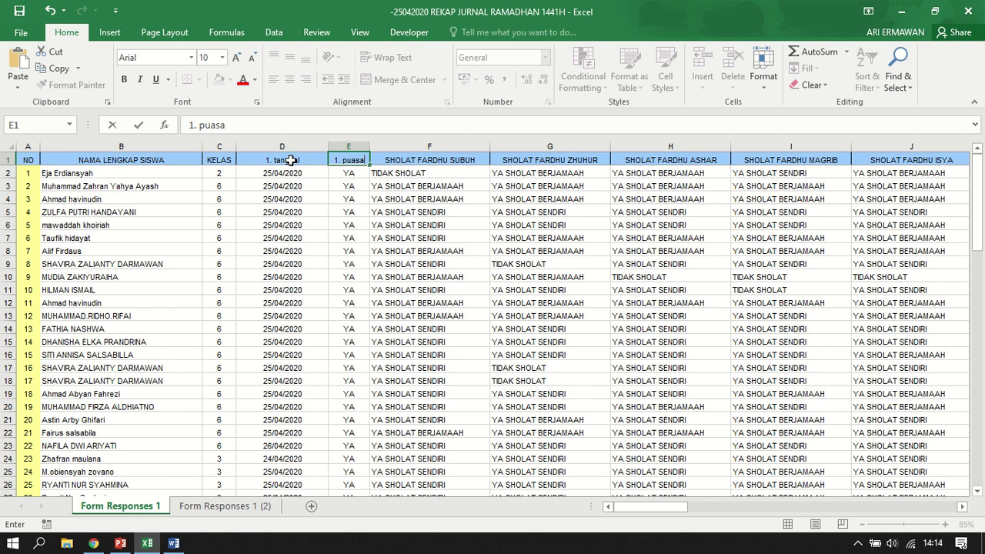
key(Tab)
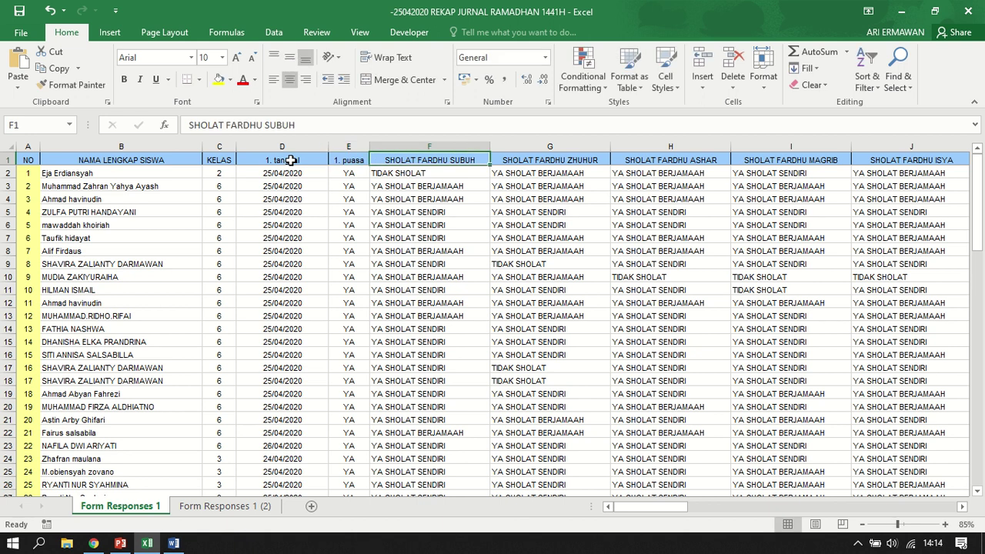
Rename the SHOLAT FARDHU SUBUH, ZHUHUR and ASHAR headings as "1. subuh", "1. zuhur" and "1. asar".
text(1. subuh)
key(Tab)
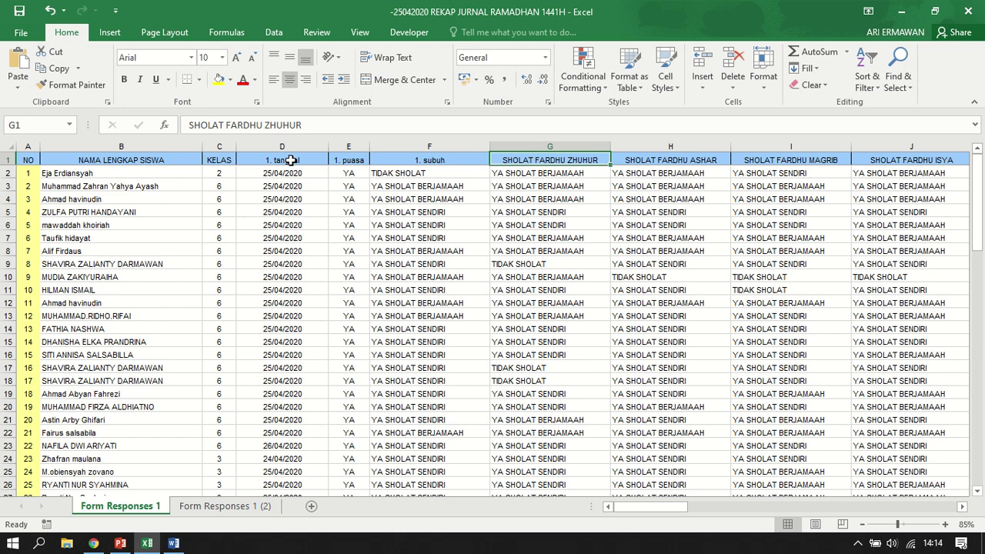
text(1. zuhur)
key(Tab)
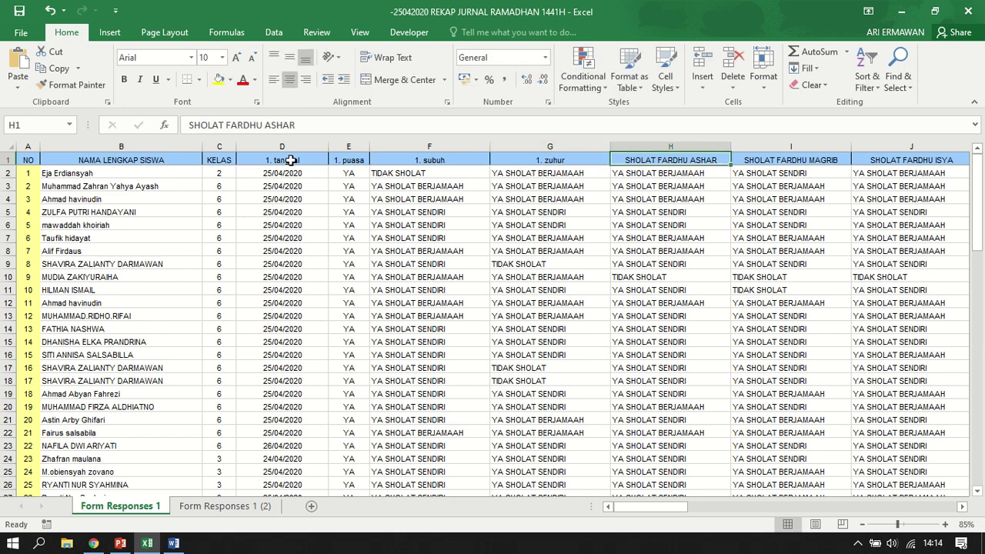
text(1. asar)
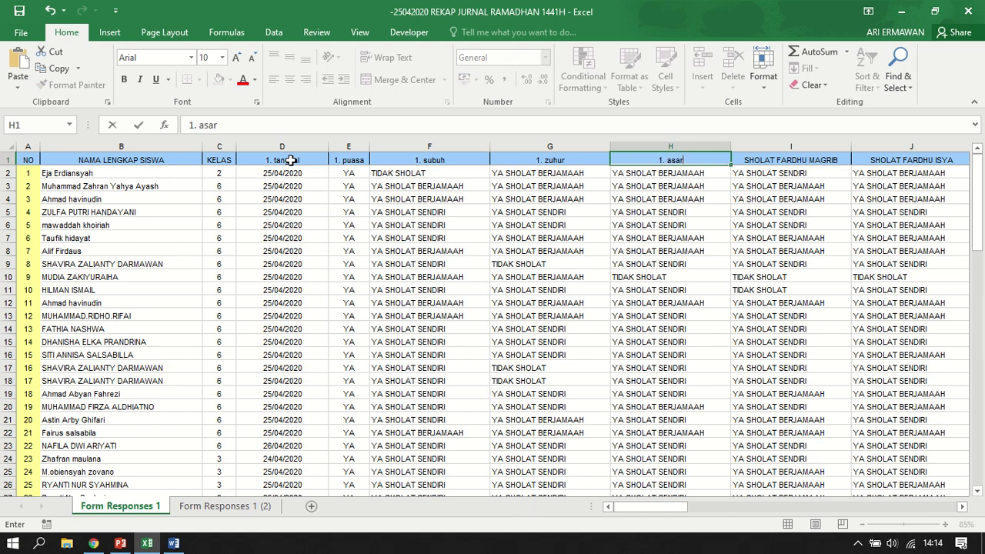
key(Tab)
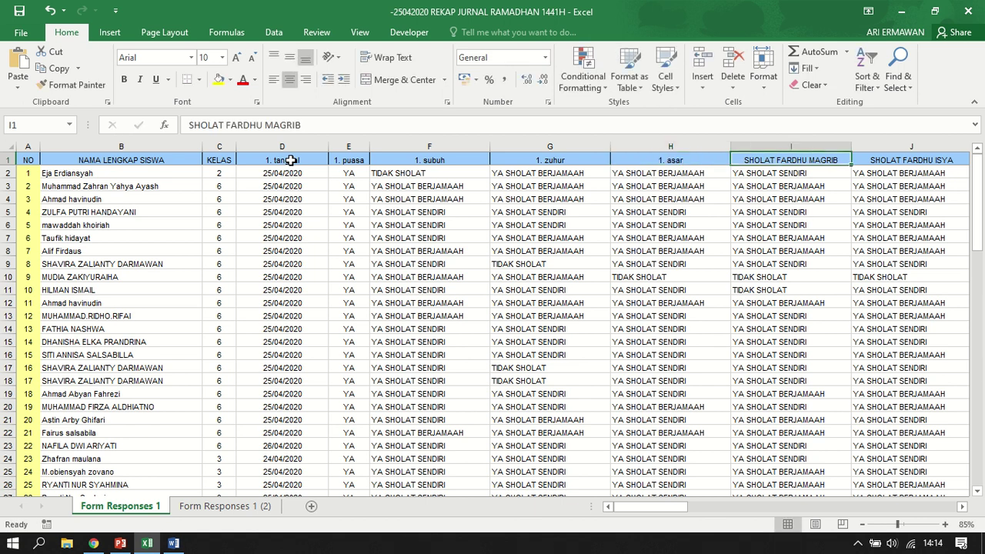
Rename the SHOLAT FARDHU MAGRIB heading as "1. magrib" and the SHOLAT FARDHU ISYA heading as "1. isya".
text(1. )
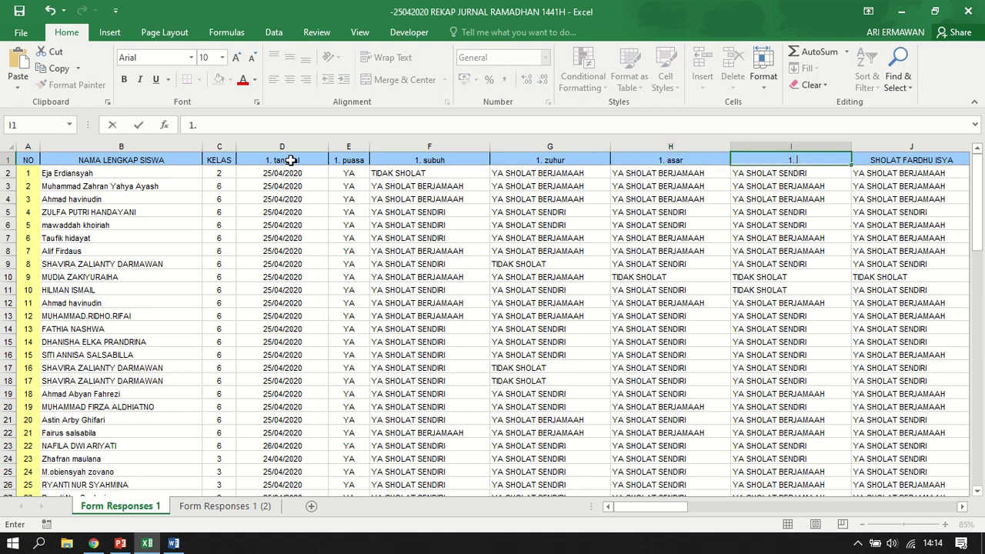
text(magrib)
key(Tab)
text(1)
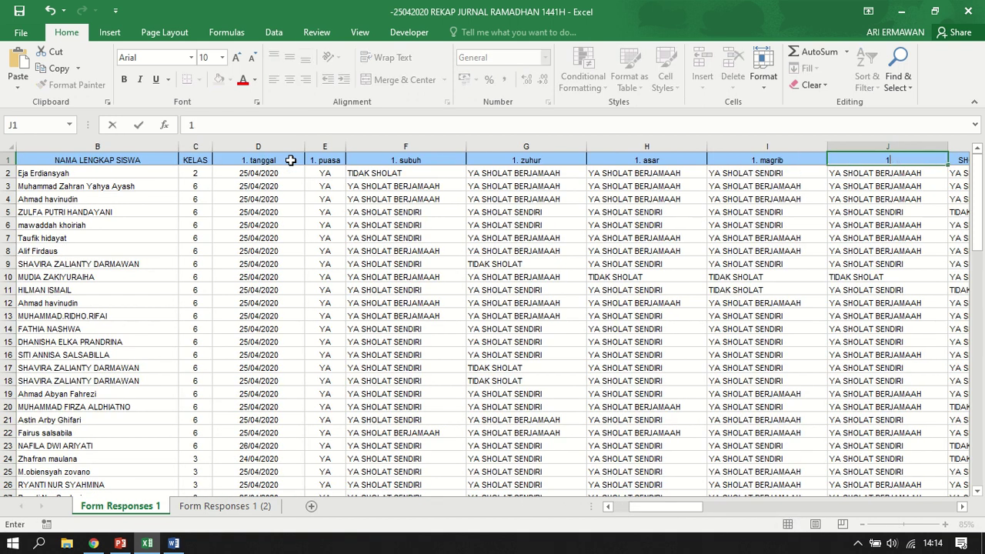
text(. isya)
key(Tab)
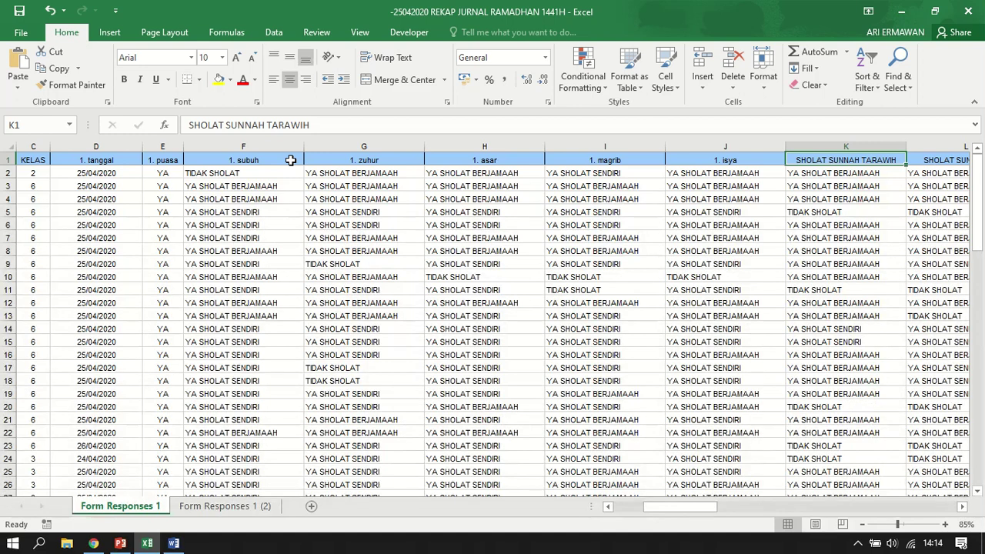
Rename the SHOLAT SUNNAH TARAWIH heading as "1. tarawih" and the SHOLAT SUNNAH WITIR heading as "1. witir".
text(1)
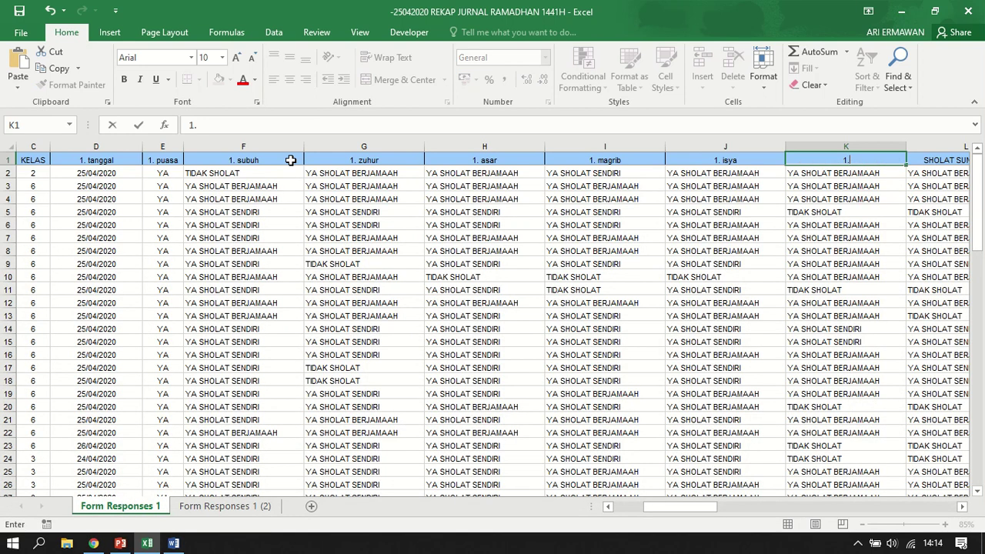
text(. tarawih)
key(Tab)
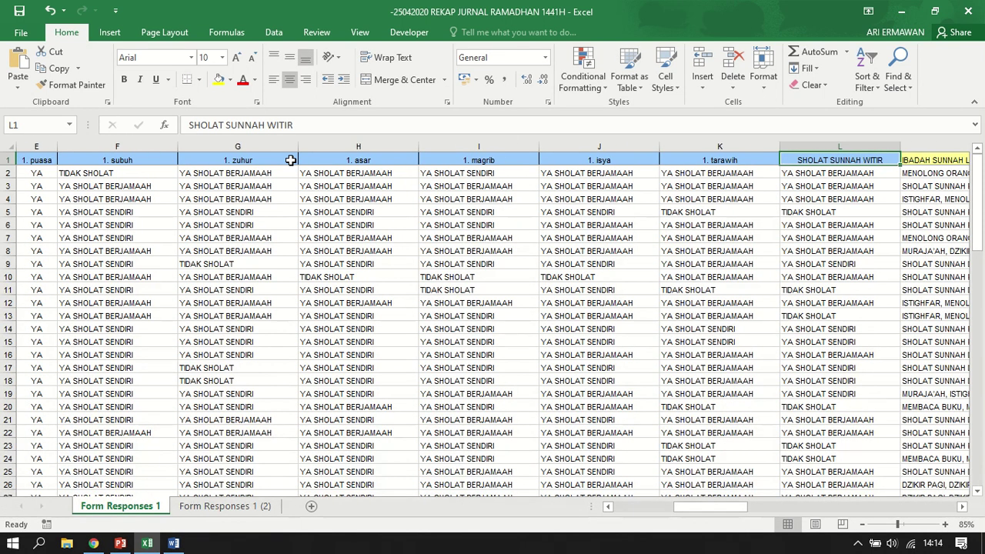
text(1. witir)
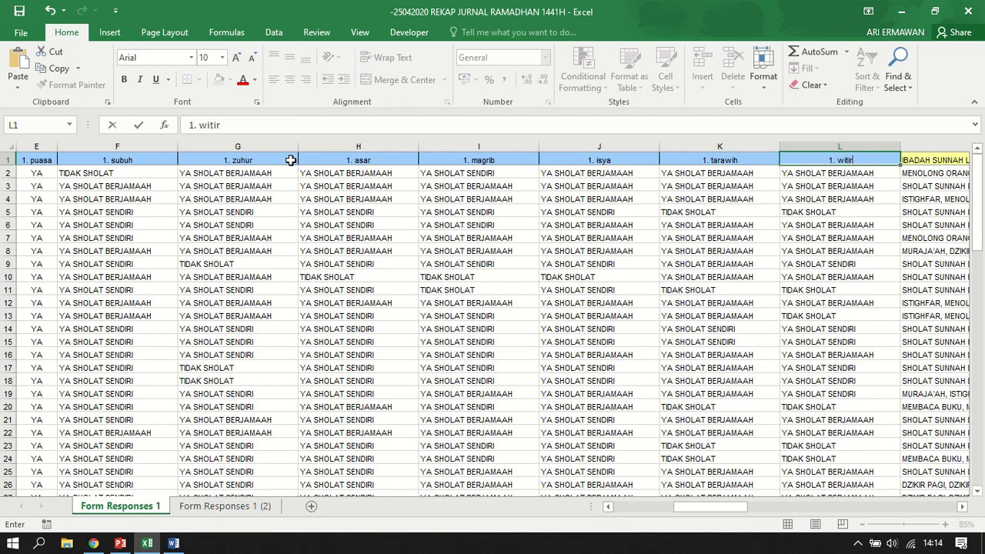
key(Tab)
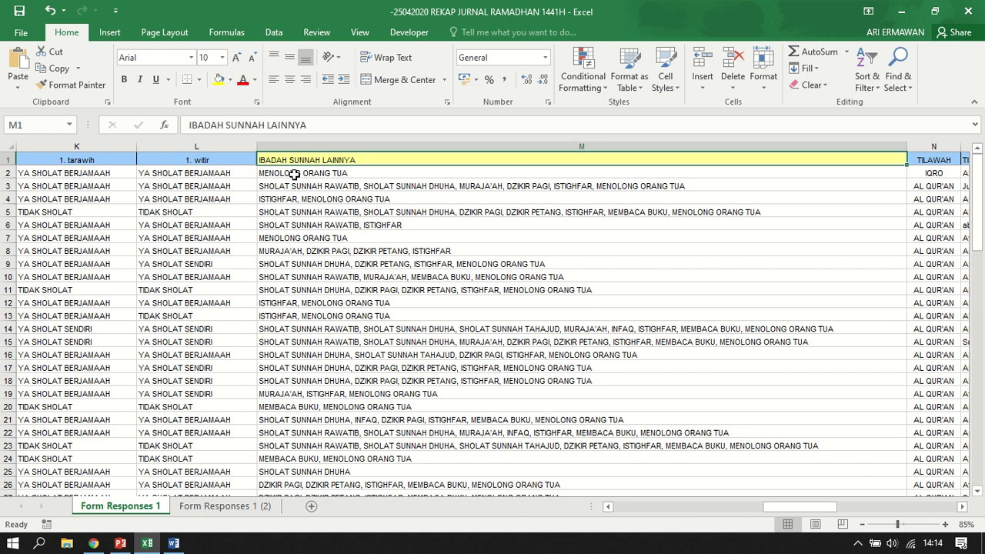
Look over the IBADAH SUNNAH LAINNYA answers and narrow that column to a small fraction of its width.
scroll(293, 354, down, 1)
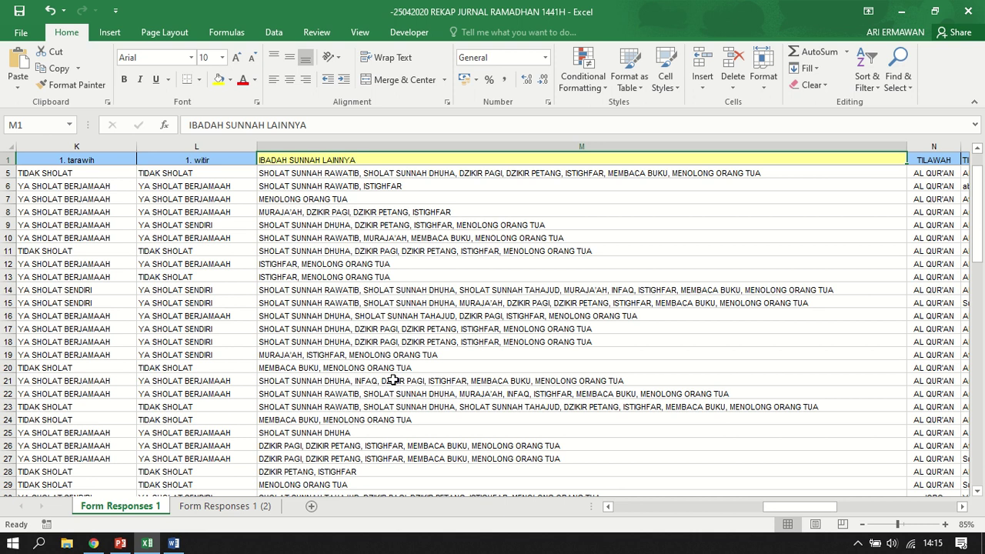
scroll(390, 379, up, 1)
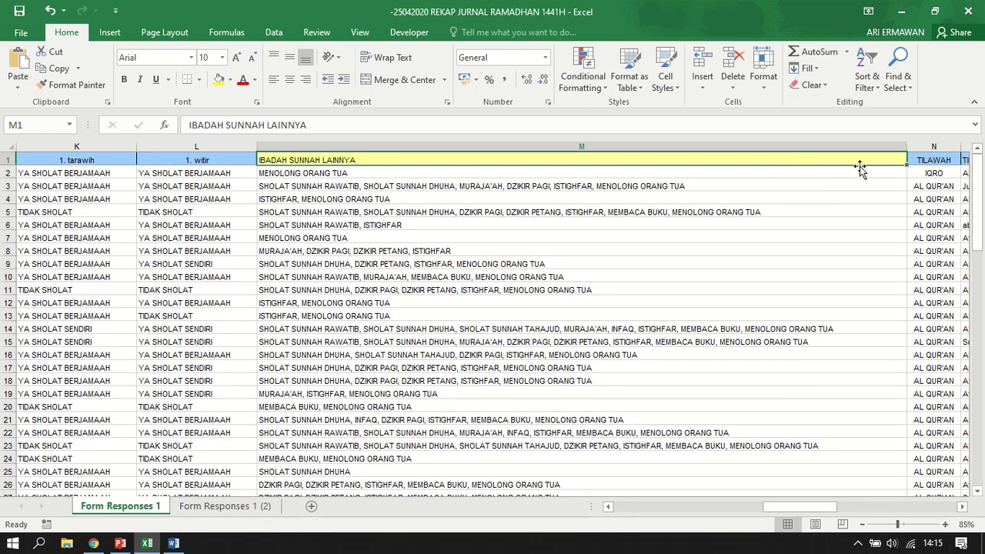
drag(907, 145, 306, 146)
Rename the short TILAWAH heading in column N as "1. tilawah".
click(346, 159)
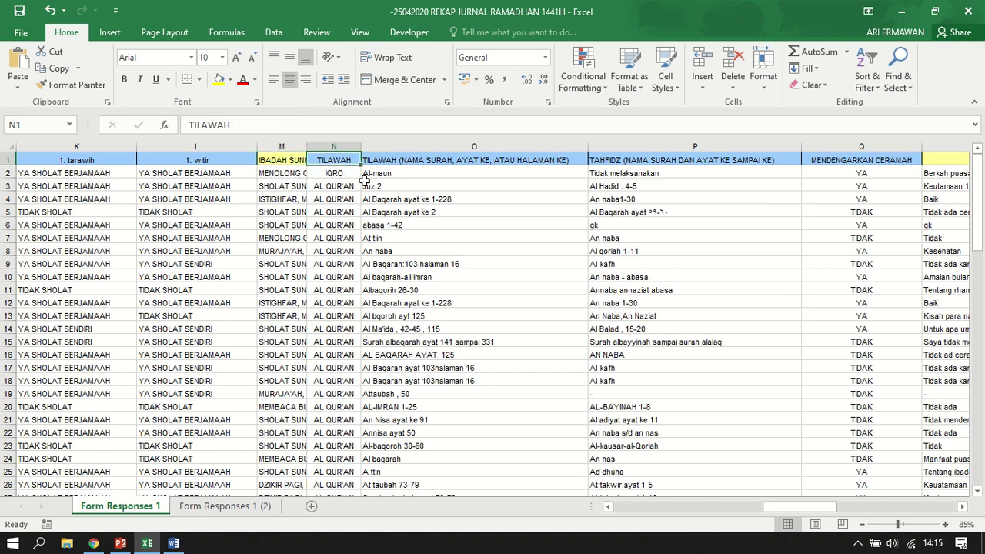
text(1. ti)
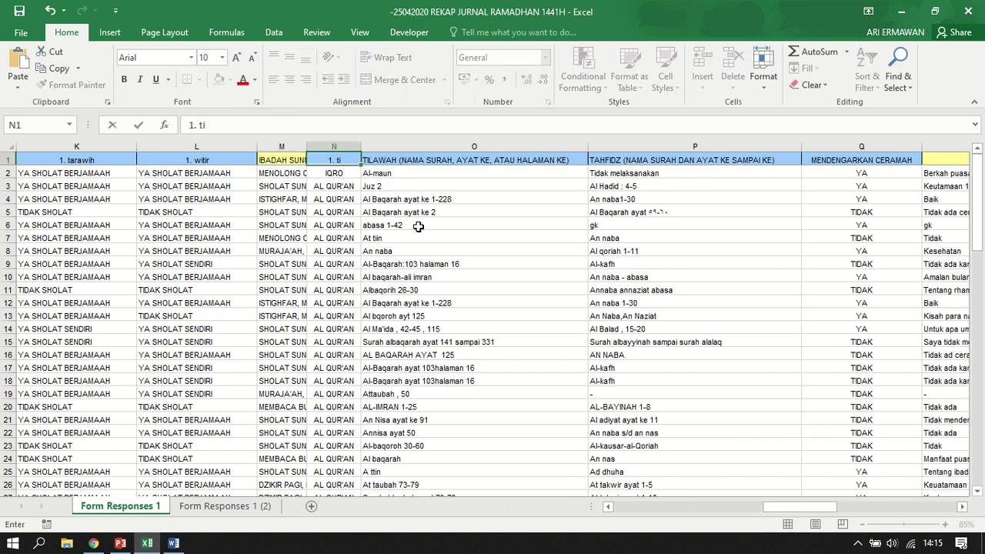
key(Escape)
text(1. tyilawah)
key(Tab)
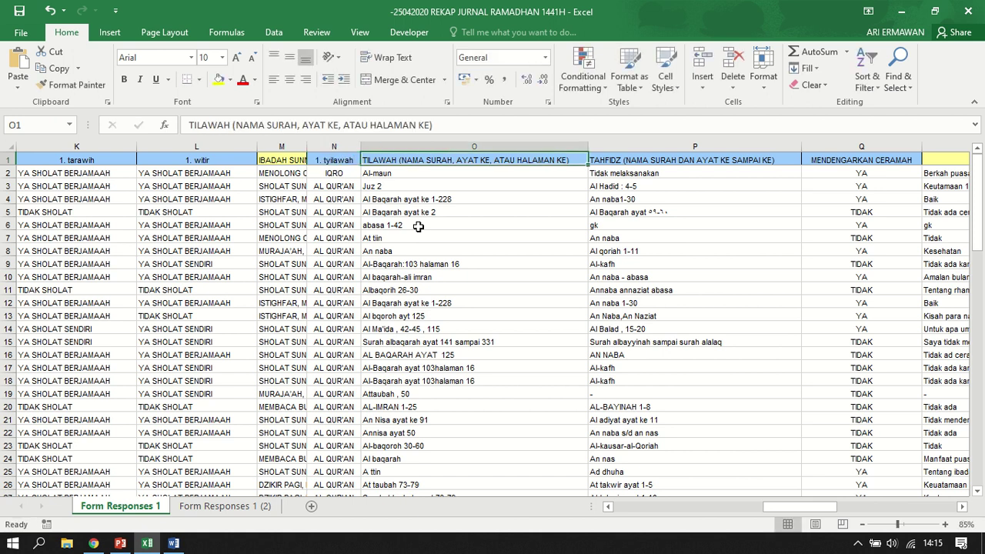
click(337, 163)
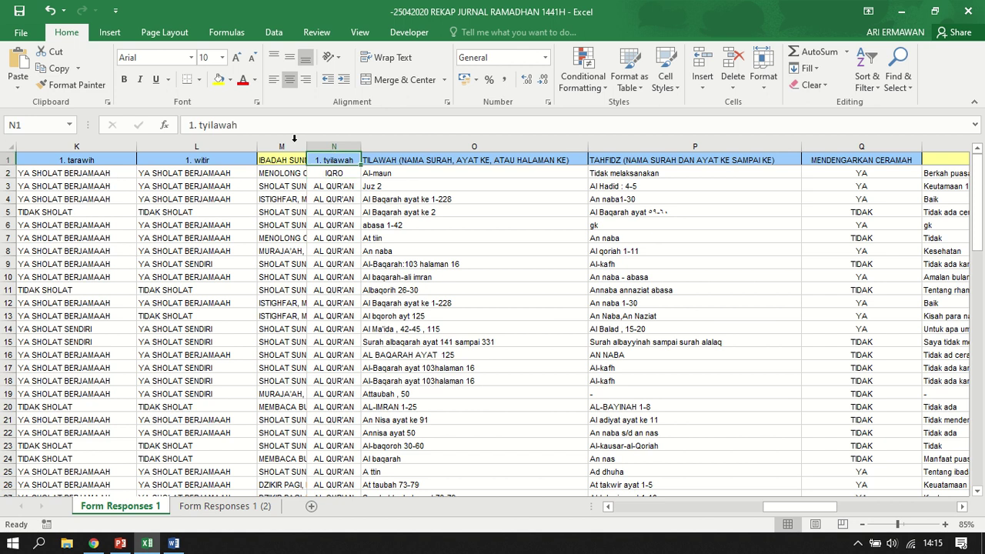
click(207, 123)
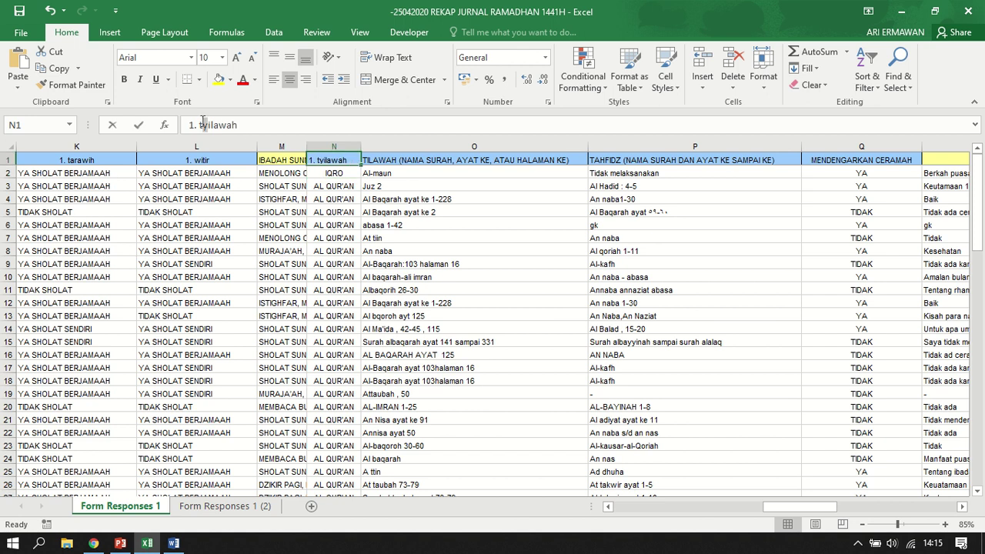
key(BackSpace)
Rename the heading TILAWAH (NAMA SURAH, AYAT KE, ATAU HALAMAN KE) as "1. tilawah nama".
click(395, 157)
text(1.)
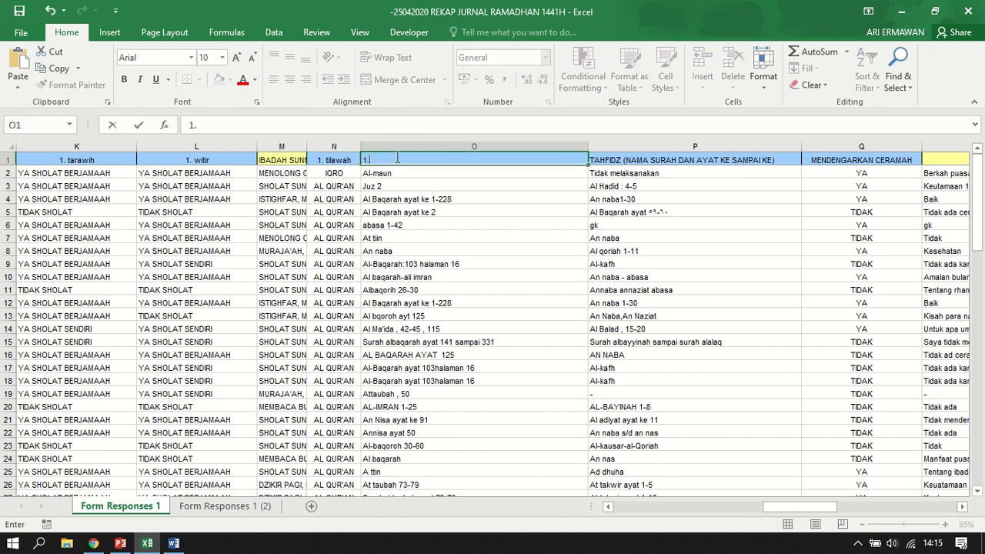
text( tilawah nama)
key(Tab)
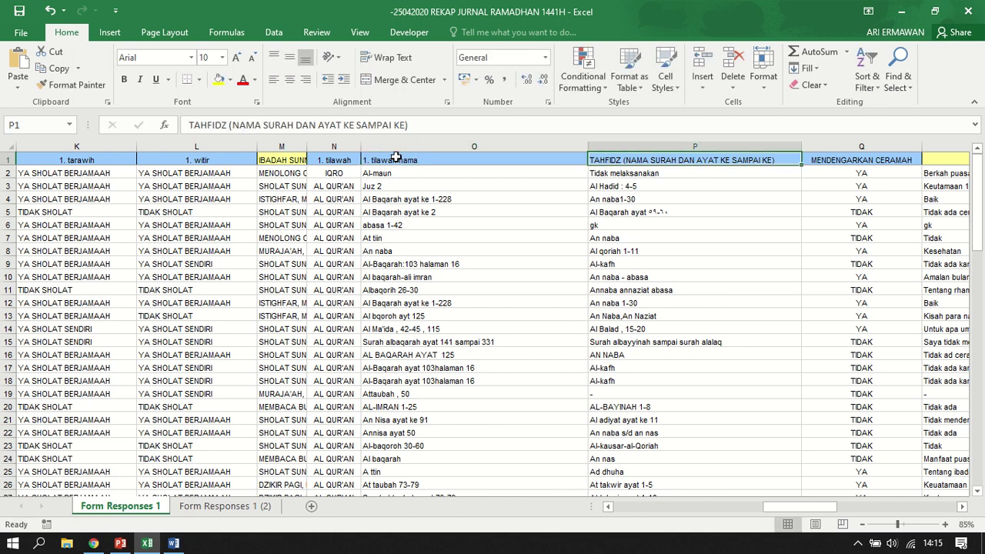
Rename the TAHFIDZ heading as "1. Tahfiz" and the MENDENGARKAN CERAMAH heading as "1. ceramah".
text(1. Tahfiz)
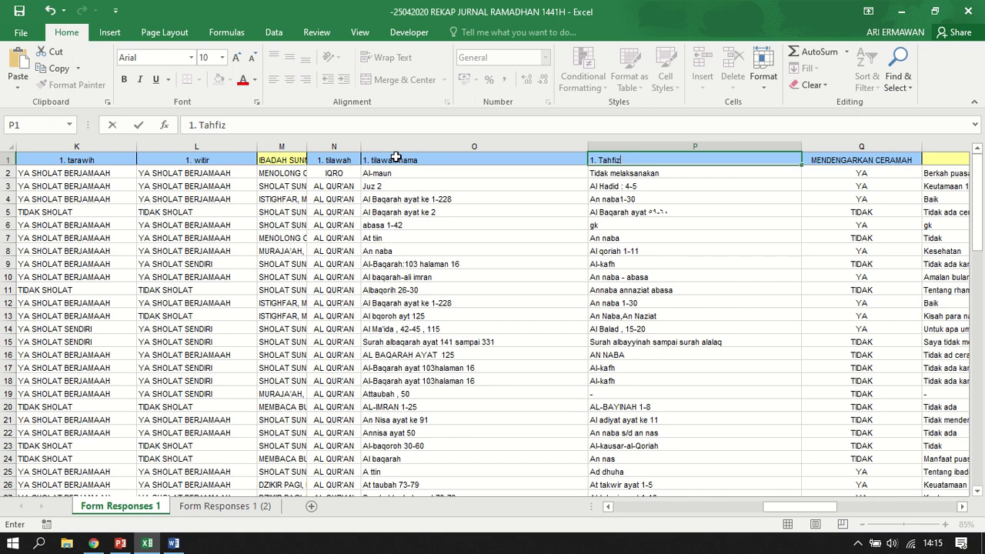
key(Tab)
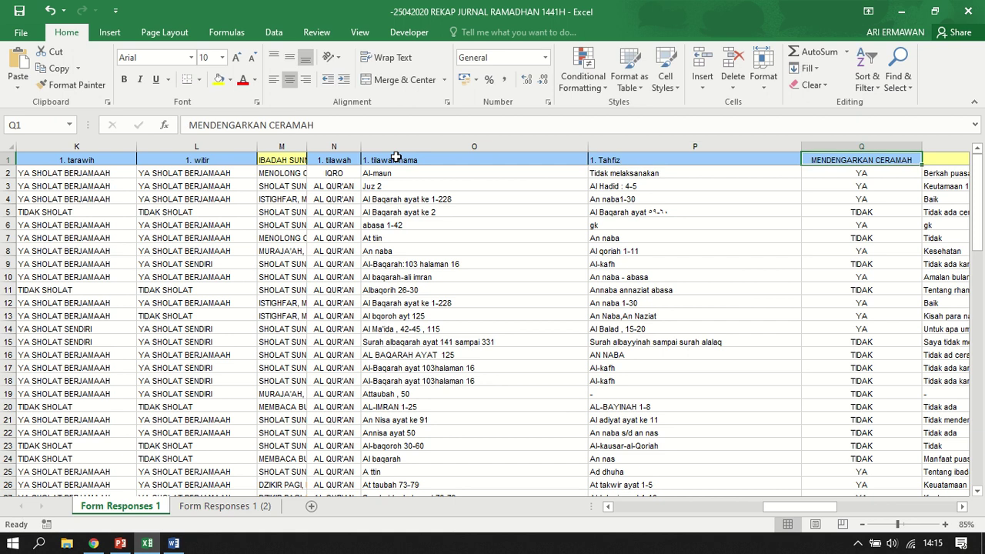
text(1. ceramah)
key(Tab)
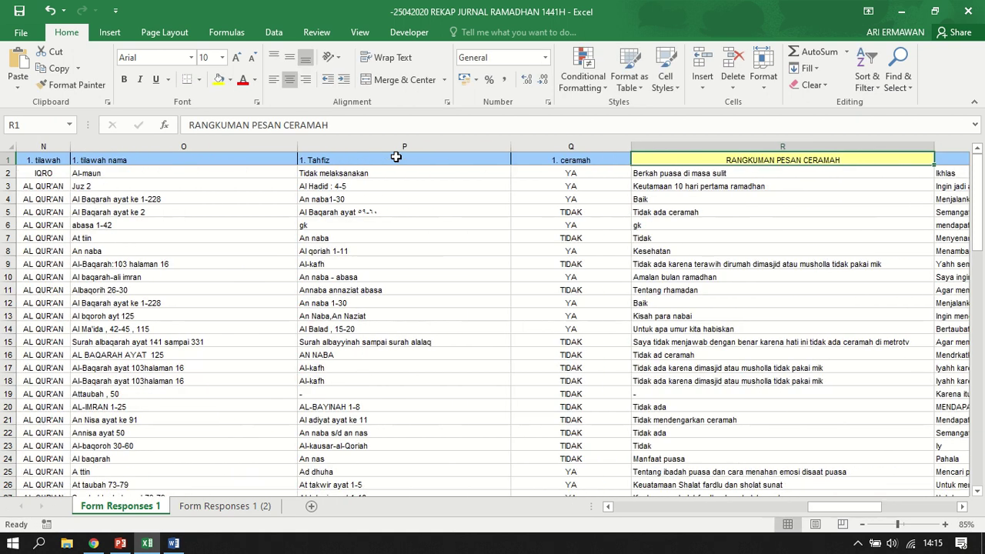
Rename the RANGKUMAN PESAN CERAMAH heading as "1. isi ceramah".
text(1. isis ceramah)
key(Tab)
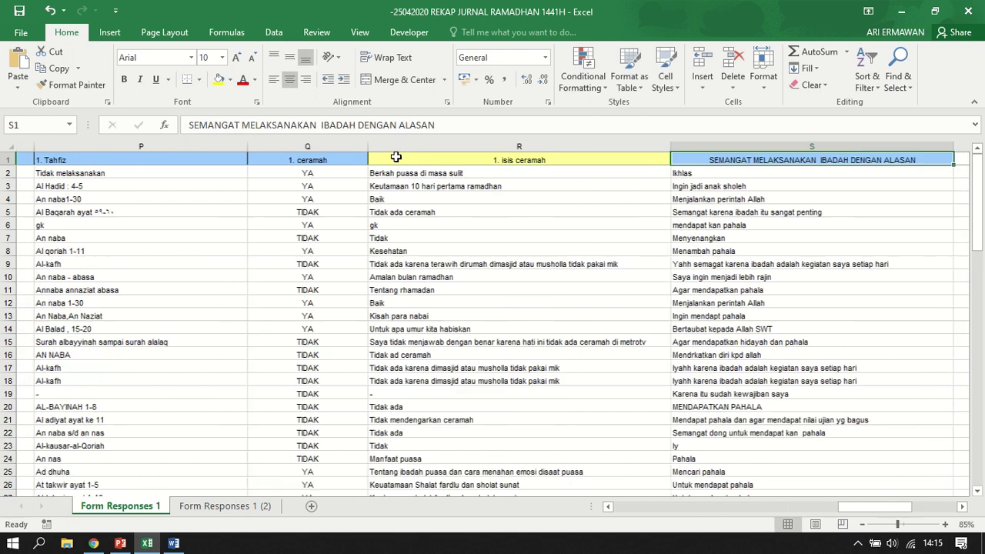
click(494, 159)
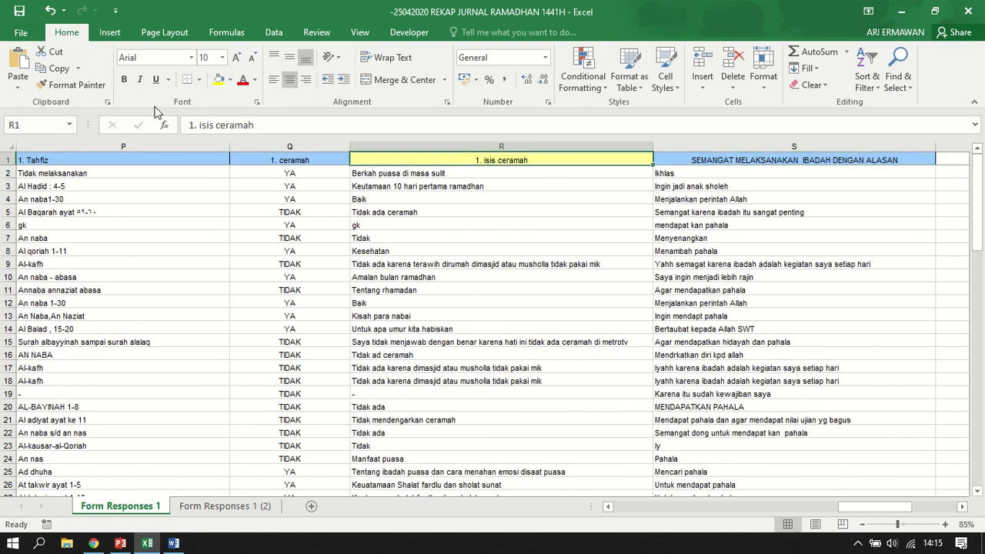
click(212, 127)
key(BackSpace)
key(Return)
Rename the SEMANGAT MELAKSANAKAN IBADAH DENGAN ALASAN heading as "1. semangat".
click(732, 187)
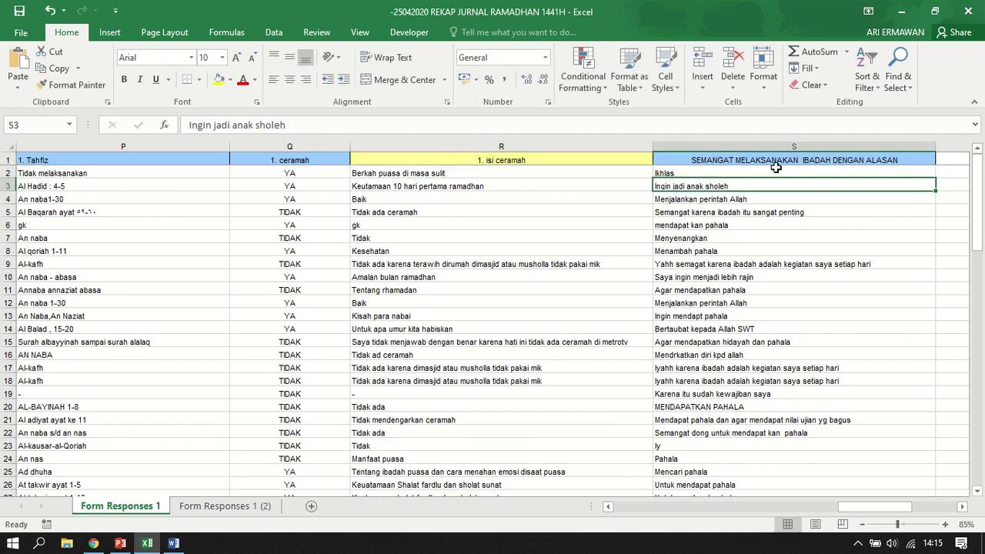
click(775, 160)
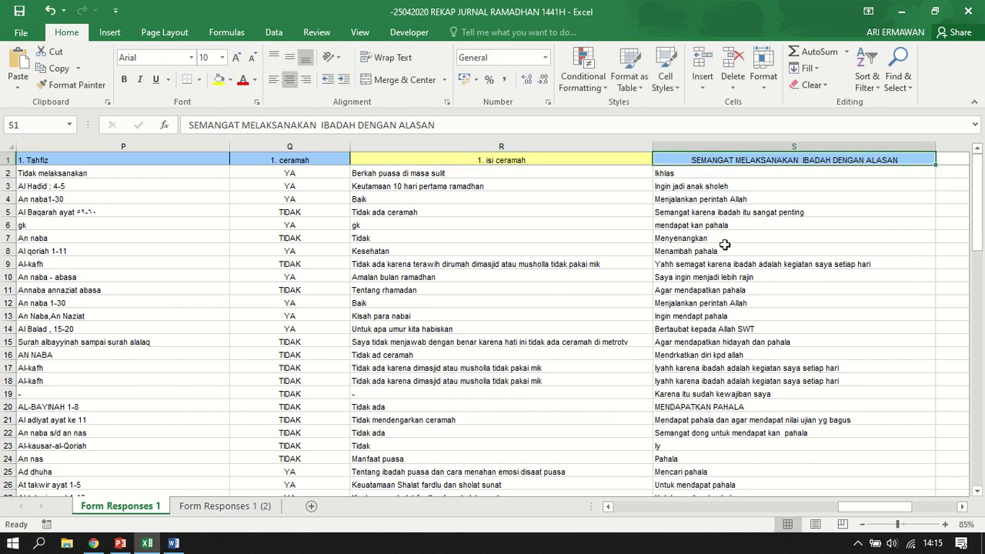
text(1. semangat)
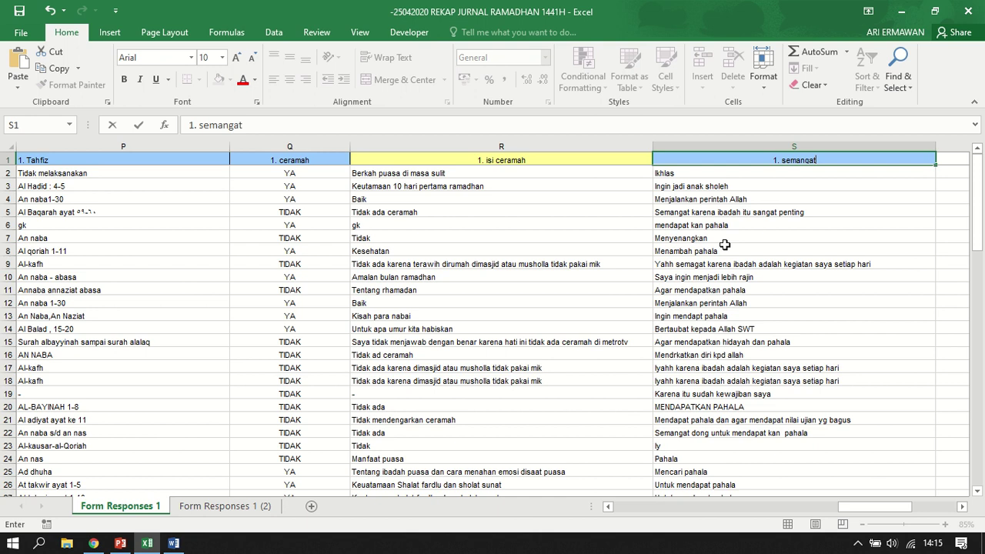
click(832, 290)
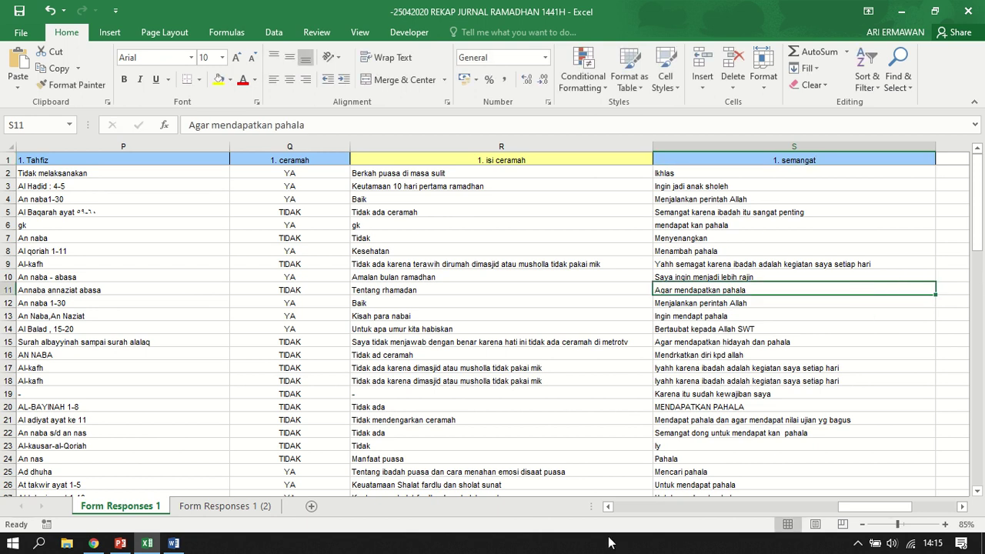
On the Form Responses 1 (2) sheet, copy all columns from TANGGAL PENGISIAN through SEMANGAT MELAKSANAKAN IBADAH DENGAN ALASAN.
drag(866, 506, 605, 509)
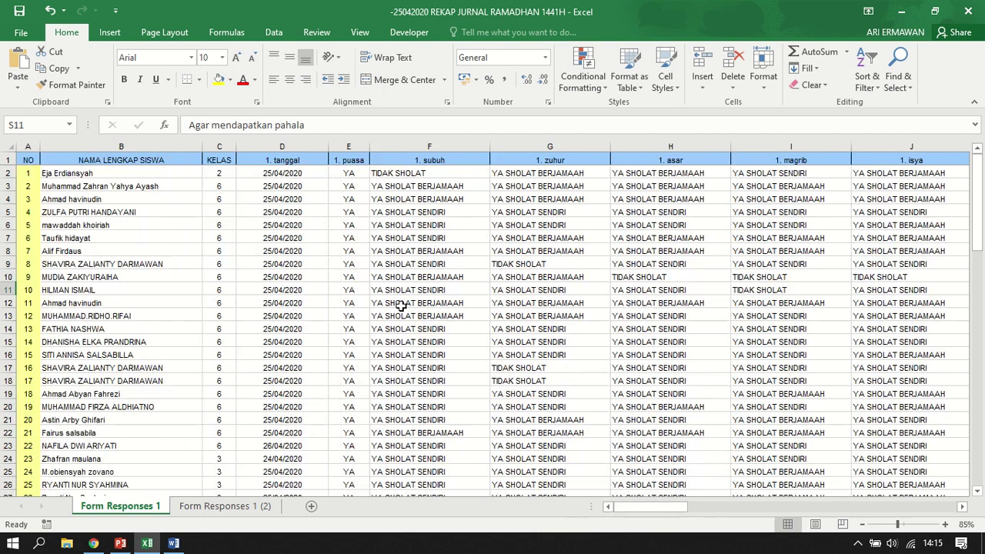
click(308, 162)
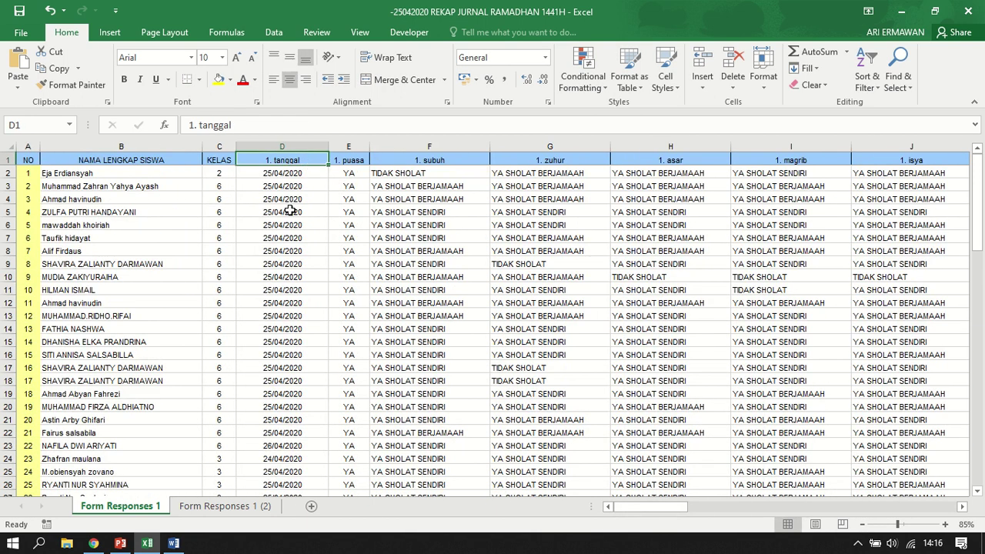
click(208, 513)
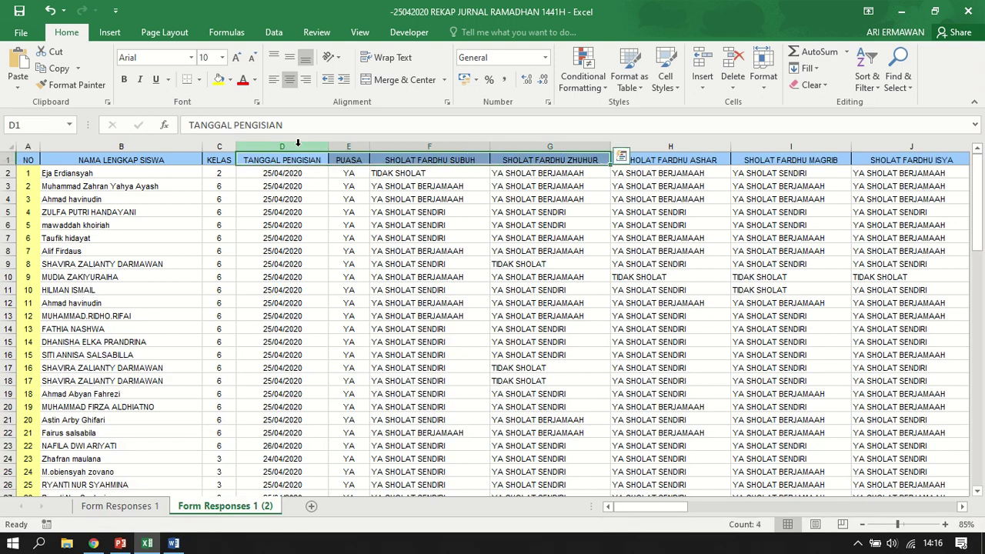
click(298, 147)
drag(561, 164, 651, 147)
right_click(652, 147)
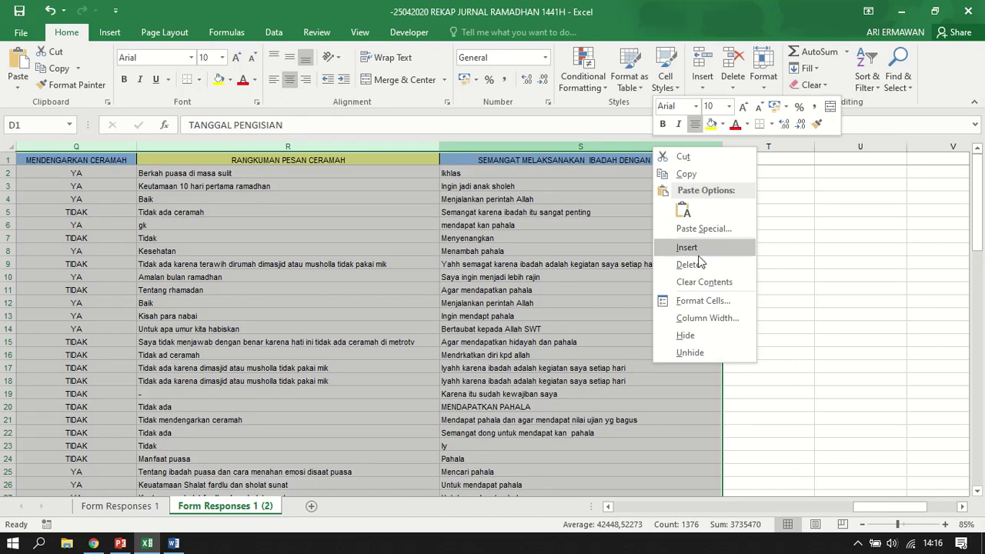
click(708, 177)
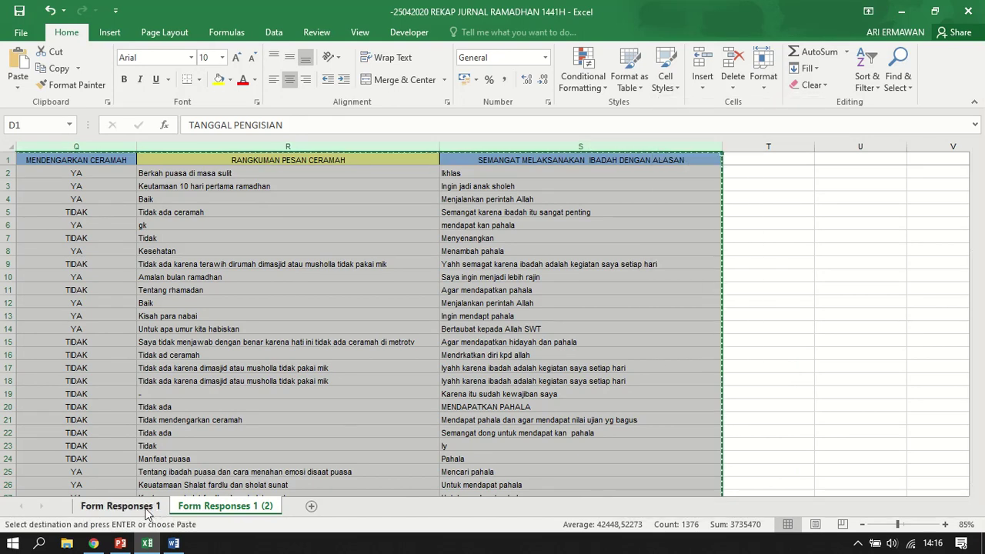
Paste the copied columns into Form Responses 1 starting at column T, keeping formulas and number formatting only.
click(123, 506)
drag(660, 508, 928, 515)
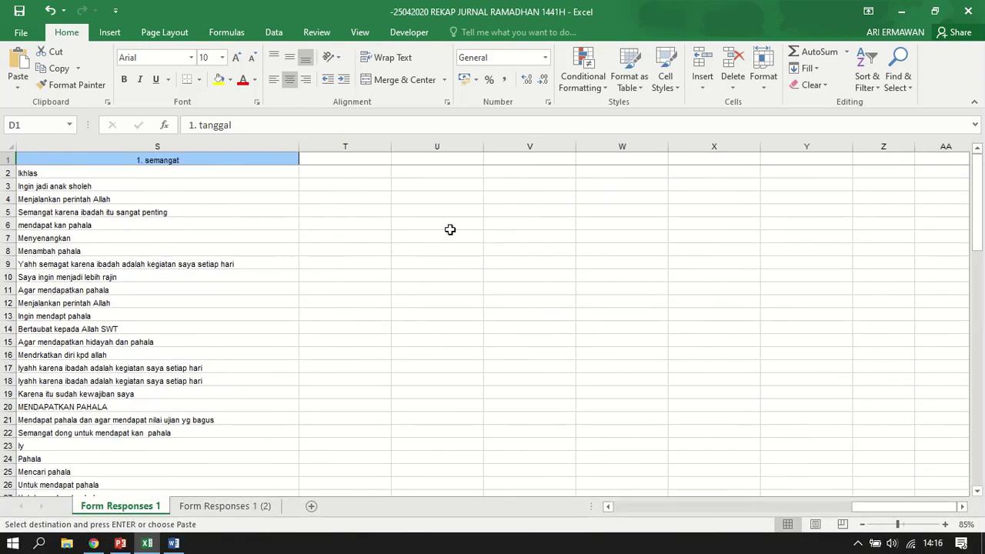
right_click(378, 146)
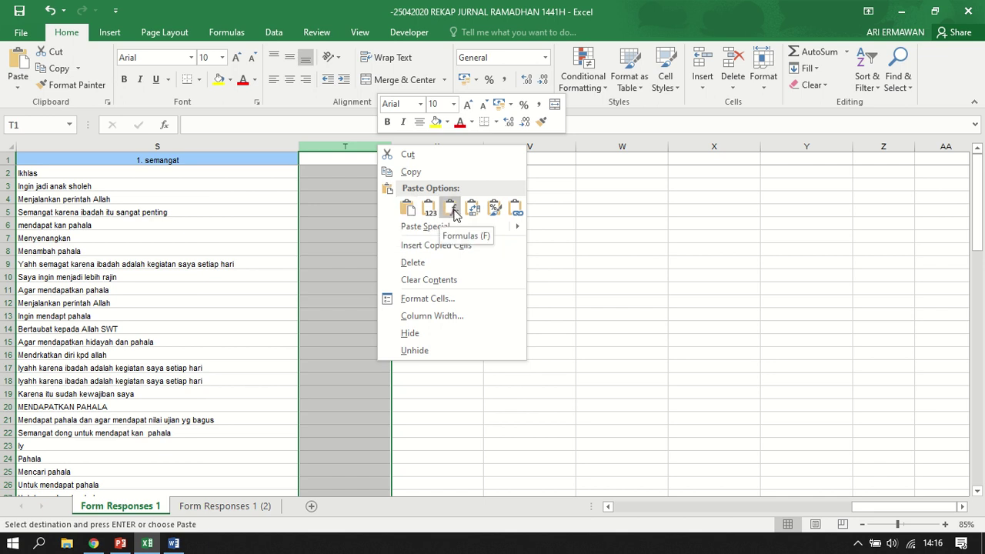
mouse_move(517, 226)
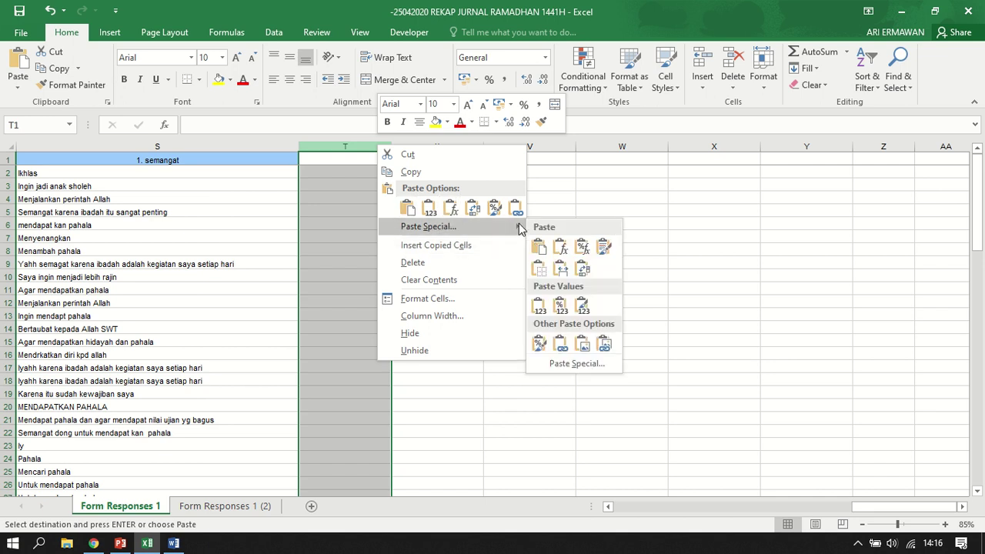
click(582, 250)
click(449, 223)
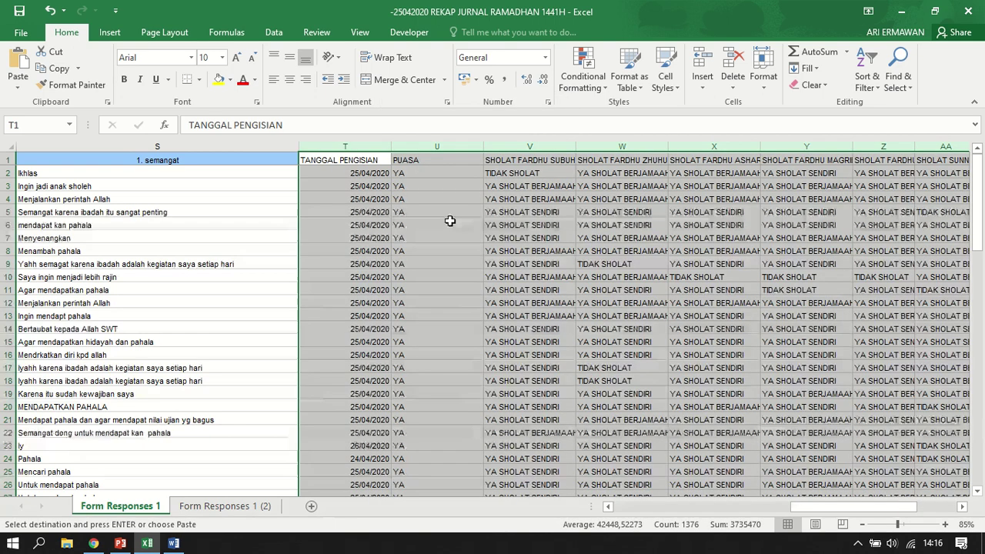
click(372, 163)
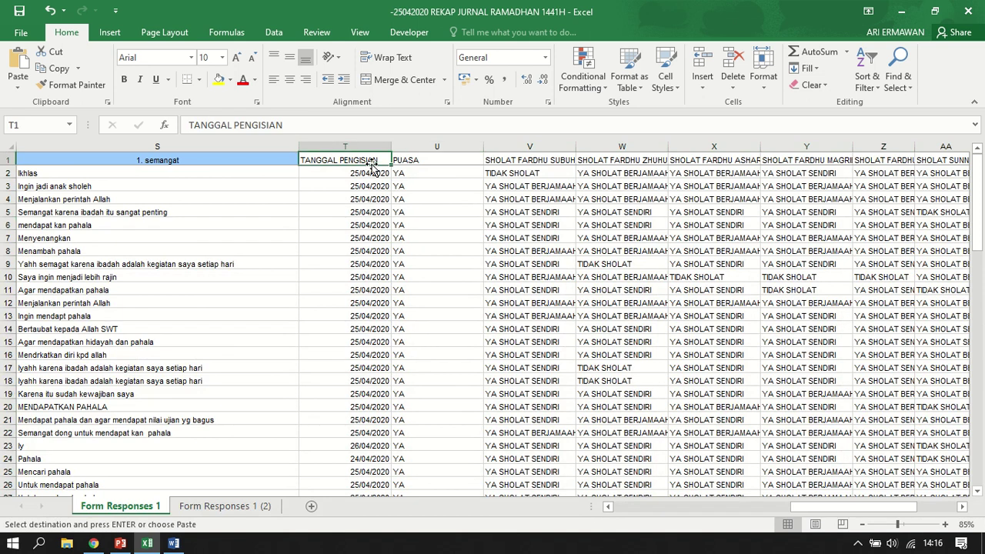
right_click(374, 162)
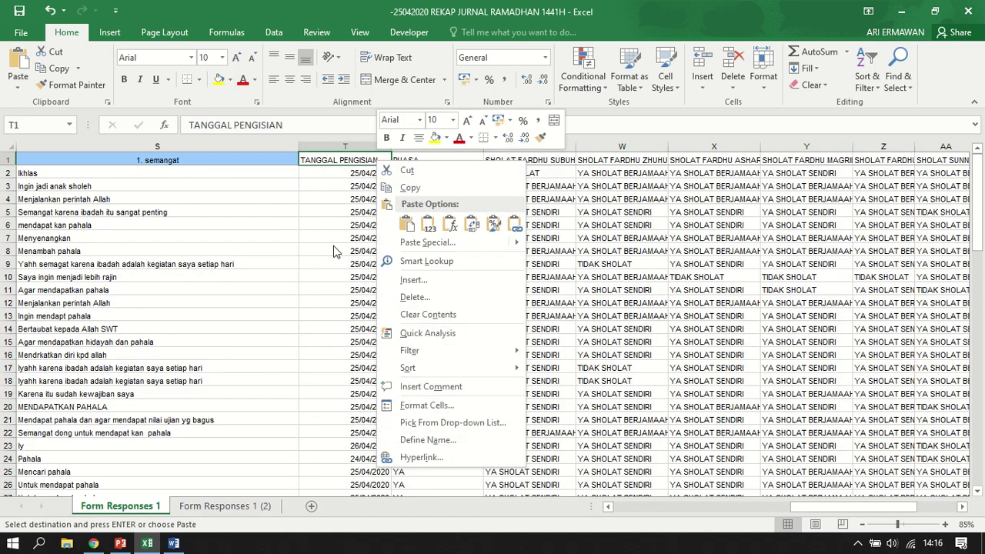
key(Escape)
click(367, 199)
Rename the pasted TANGGAL PENGISIAN heading in T1 as "2. tanggal" and the PUASA heading in U1 as "2. puasa".
click(358, 158)
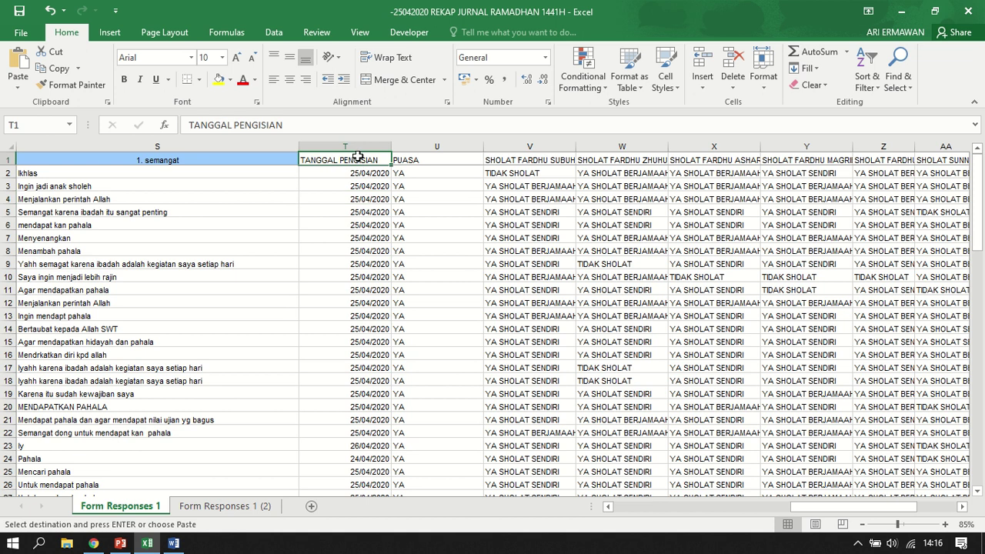
text(2. tang)
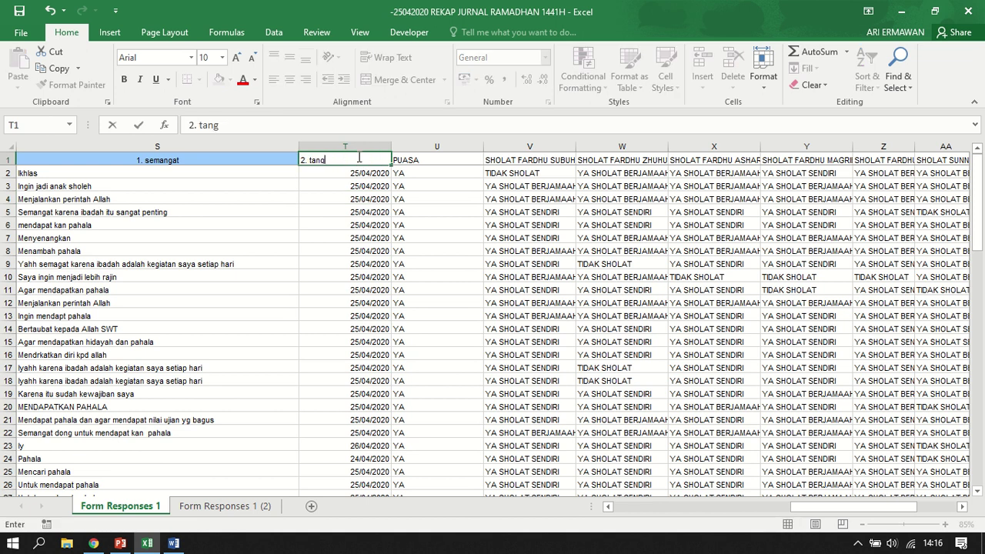
text(gal)
key(Tab)
text(2. p)
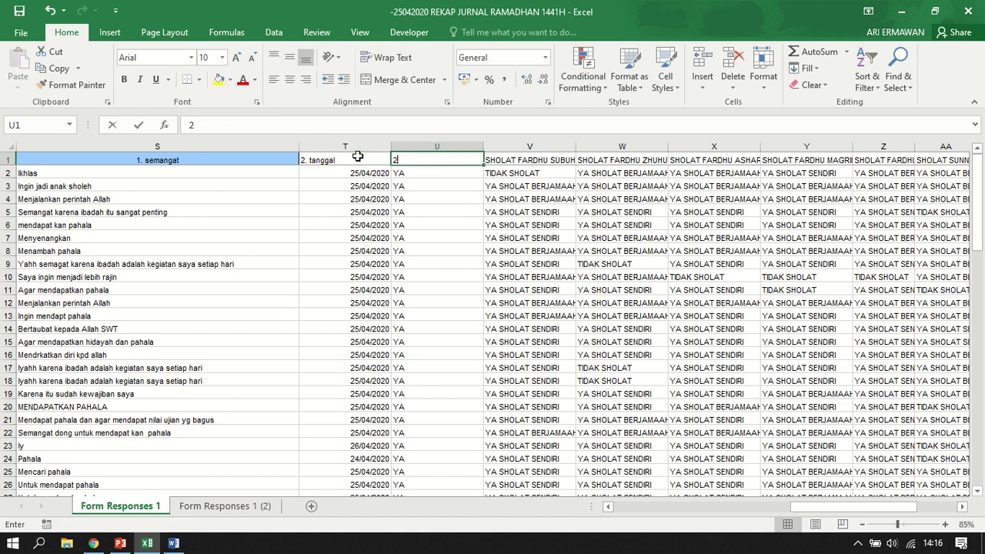
key(Tab)
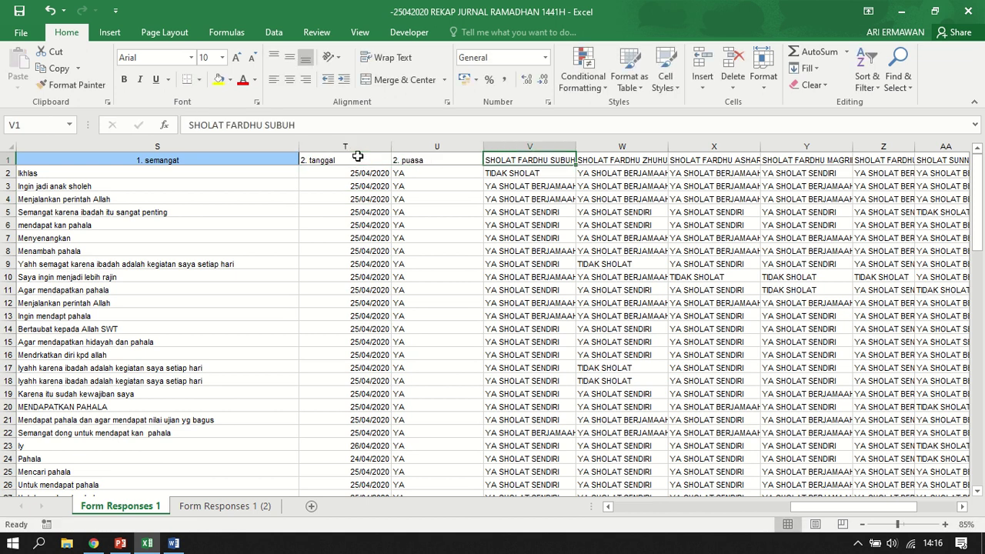
Rename the pasted SHOLAT FARDHU SUBUH heading as "2. subuh" and the SHOLAT FARDHU ZHUHUR heading as "2. zuhur".
text(2.)
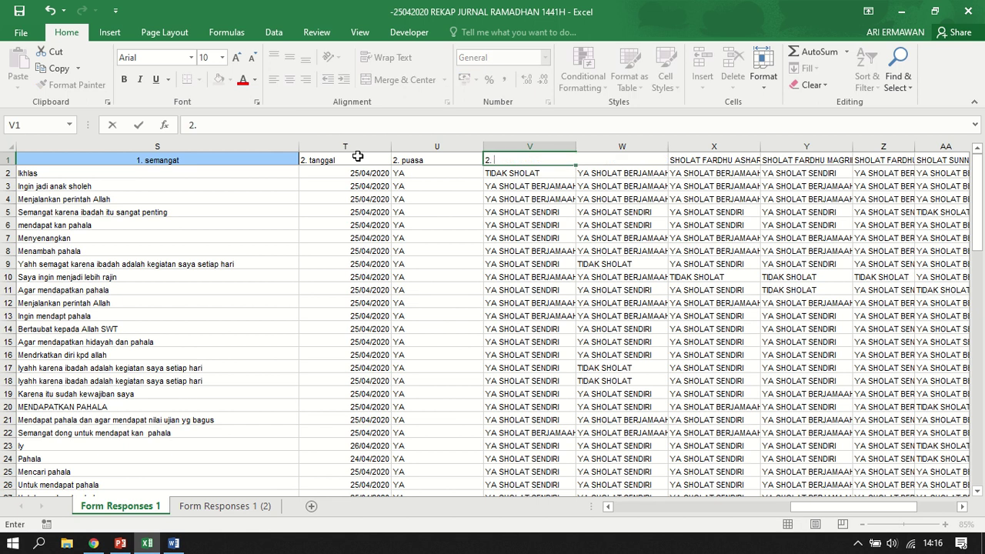
text( subuh)
key(Tab)
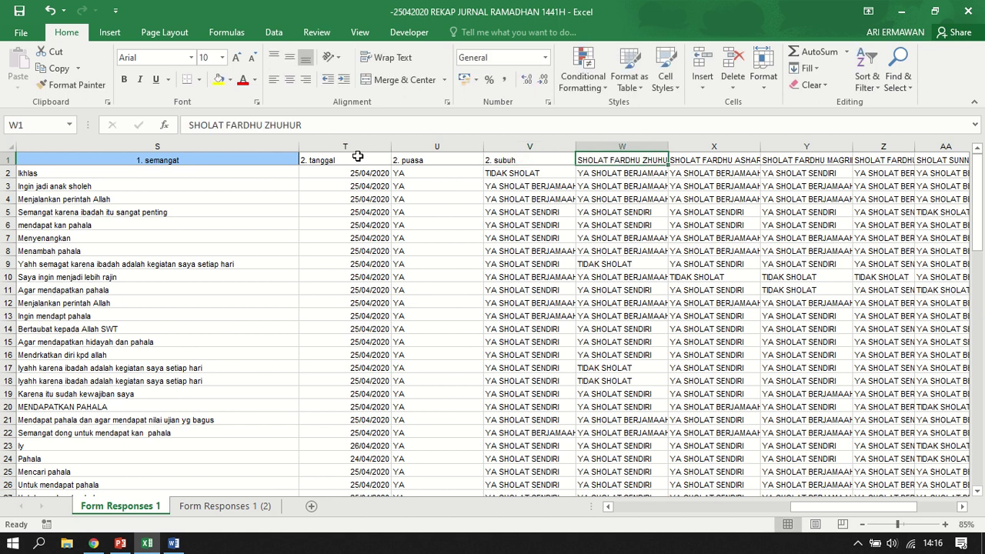
text(2. zuhur)
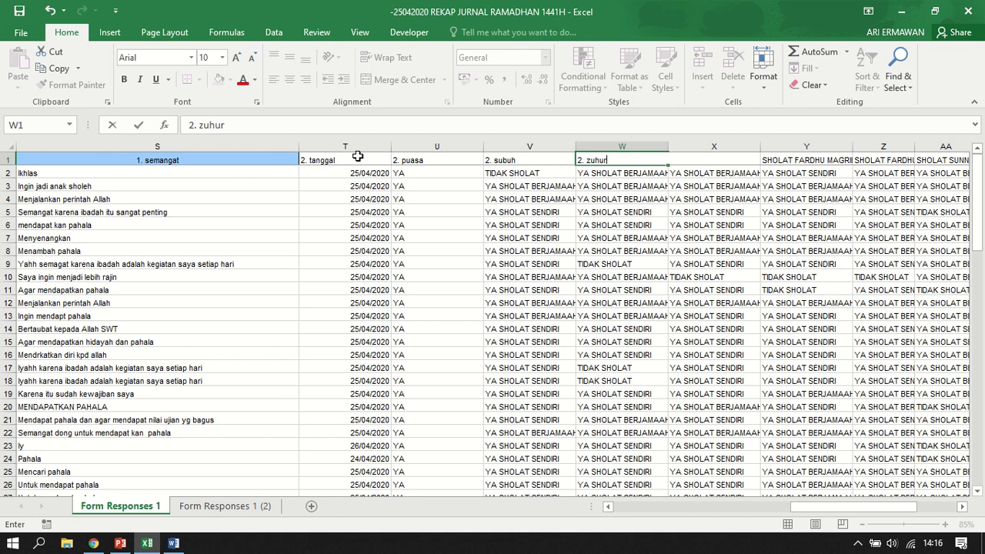
key(Tab)
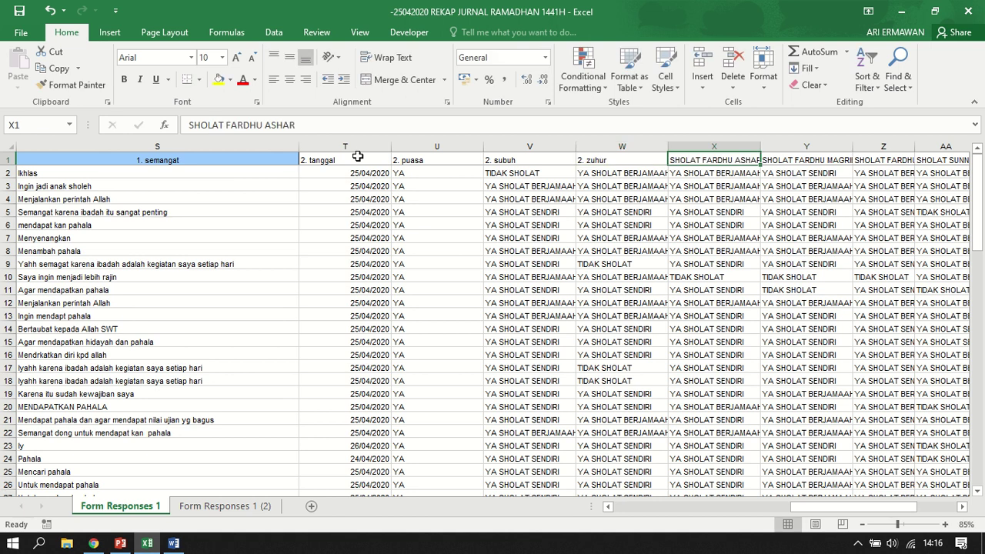
Rename the pasted SHOLAT FARDHU ASHAR heading in X1 as "2. asar", with a period after the number.
text(3,)
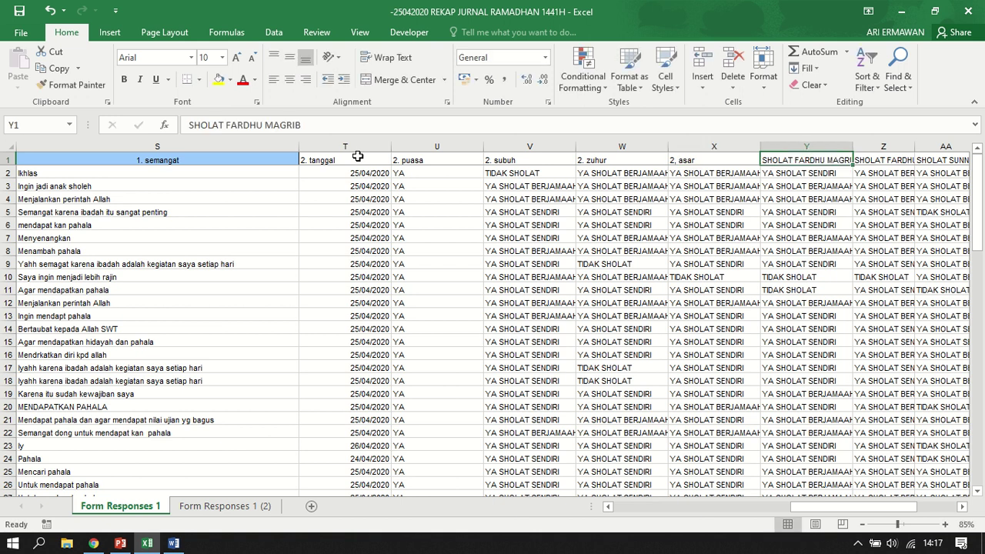
key(Left)
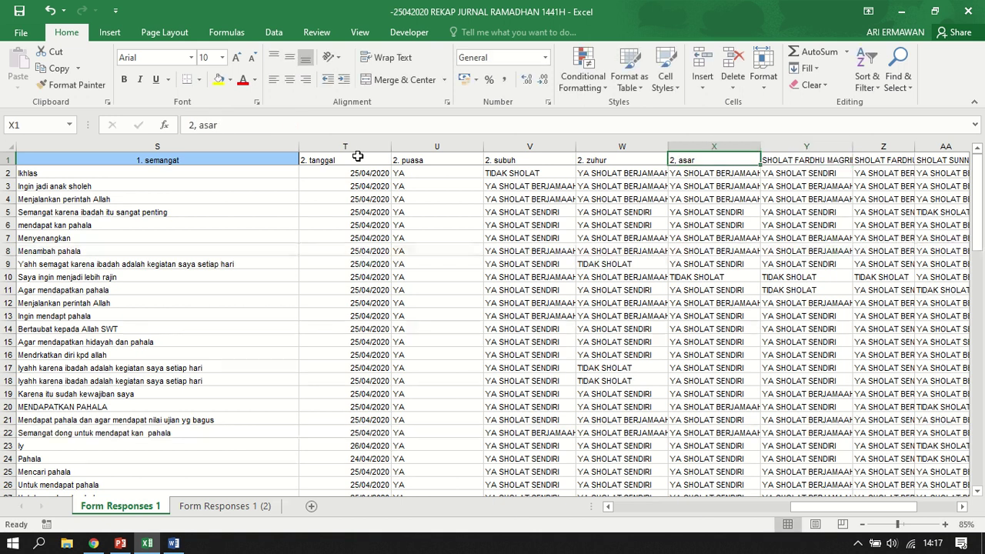
click(194, 126)
key(BackSpace)
text(.)
Rename the pasted SHOLAT FARDHU MAGRIB heading as "2. magrib" and the SHOLAT FARDHU ISYA heading as "2. isya".
click(806, 158)
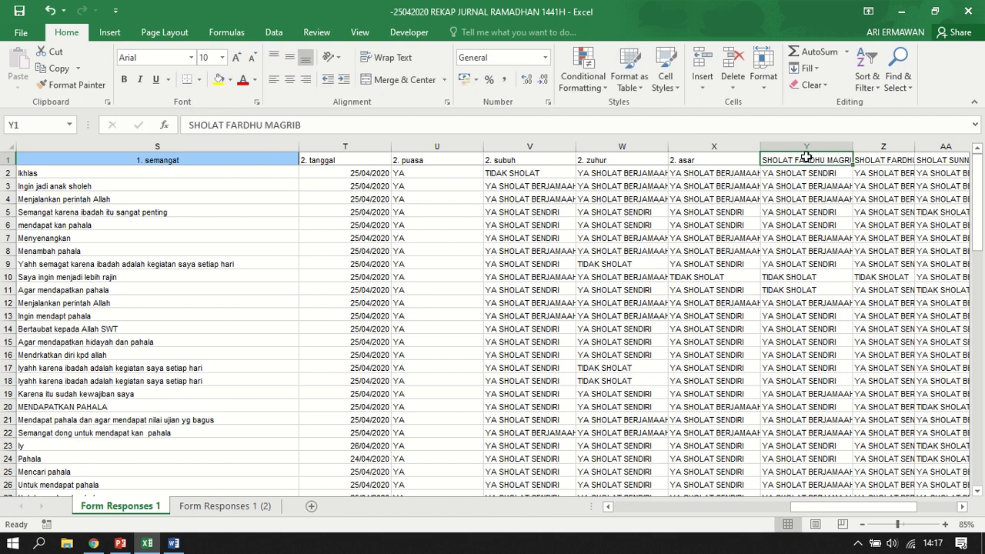
text(2. magrib)
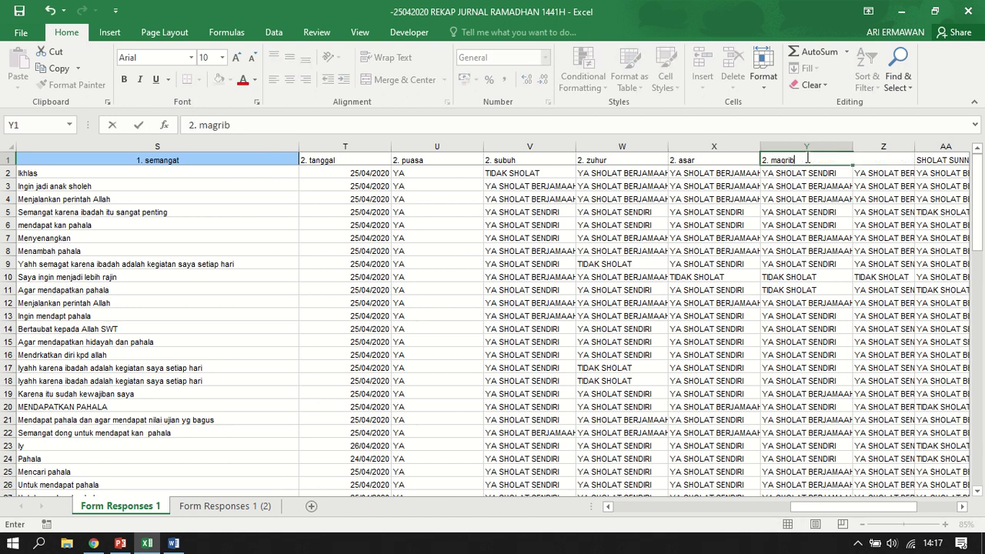
key(Tab)
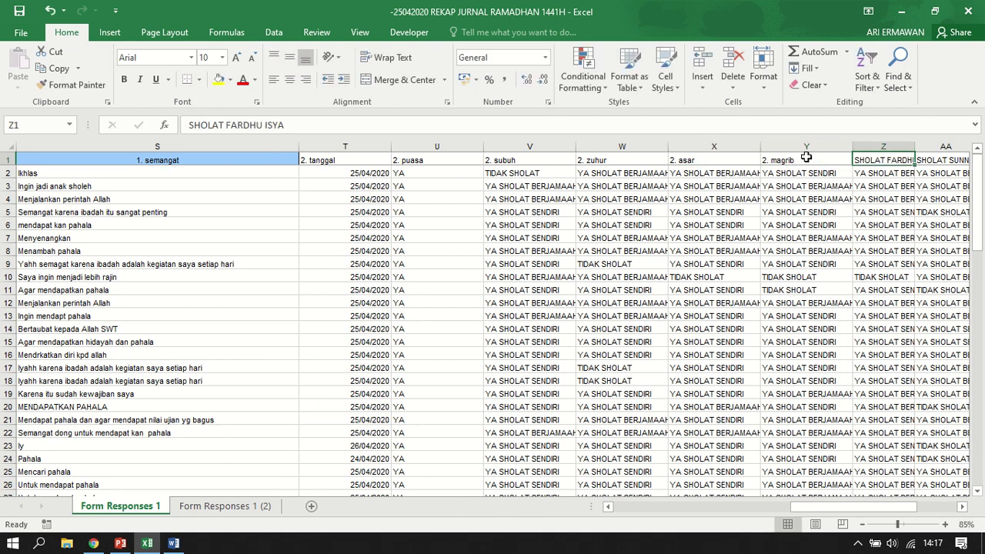
text(2. isya)
key(Tab)
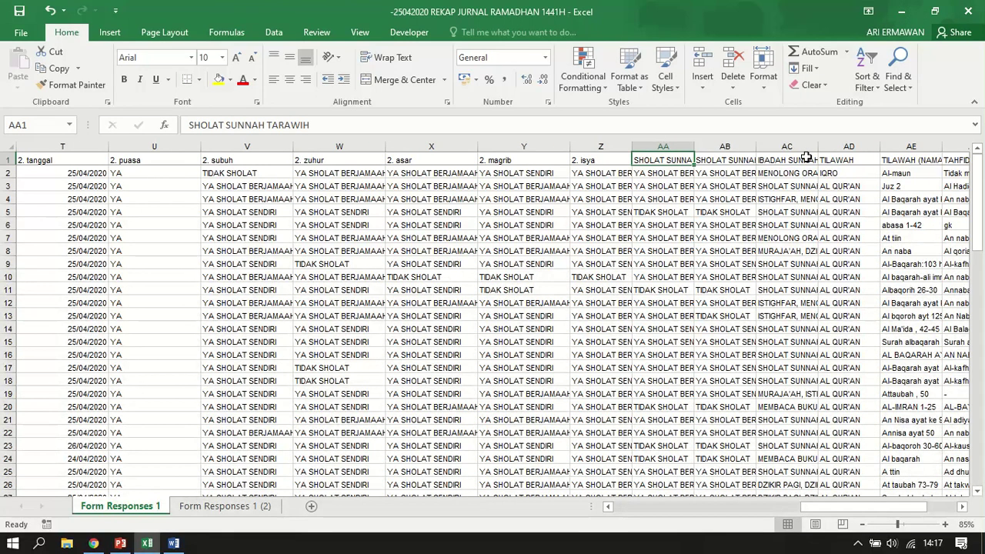
Rename the pasted SHOLAT SUNNAH TARAWIH heading as "2. tarawih" and the SHOLAT SUNNAH WITIR heading as "2. witir".
click(731, 278)
click(674, 157)
text(2. tarawih)
key(Tab)
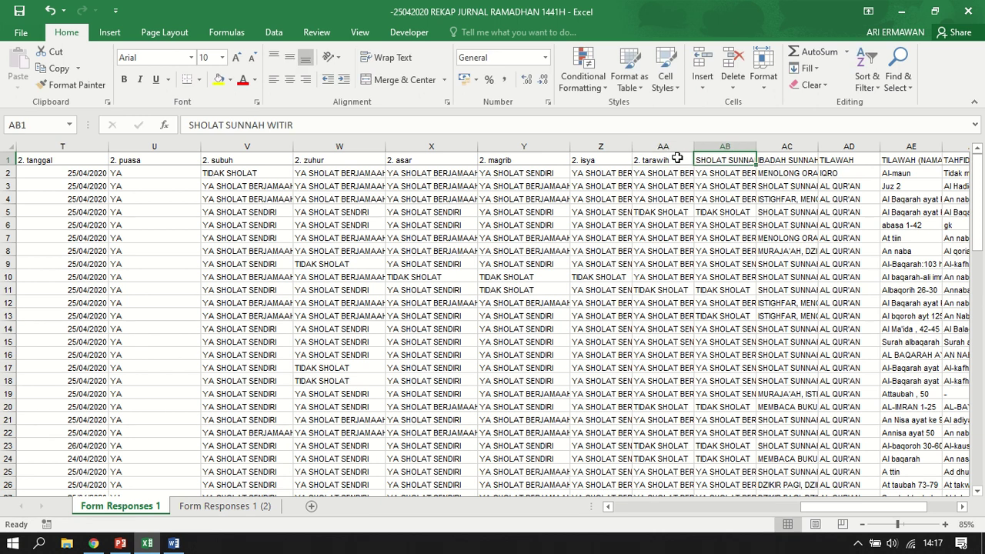
text(2. witir)
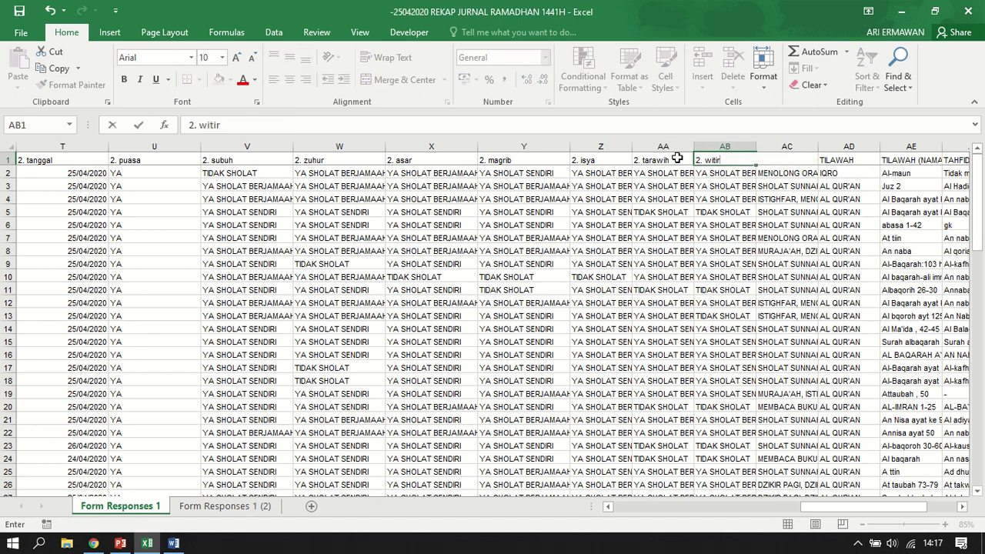
key(Tab)
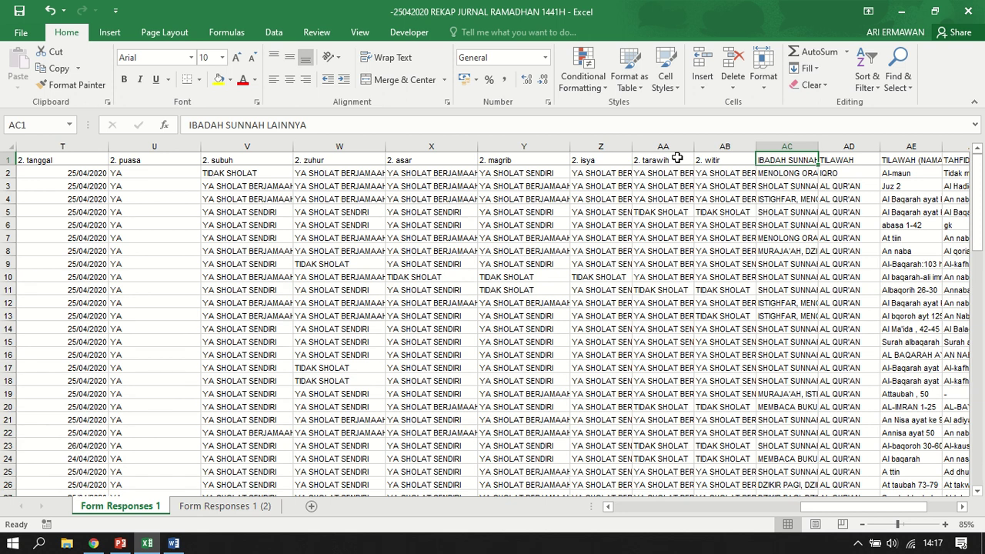
Skipping IBADAH SUNNAH LAINNYA, rename the TILAWAH heading in AD1 as "2. tilawah" and the one in AE1 as "2. tilawah nama".
key(Tab)
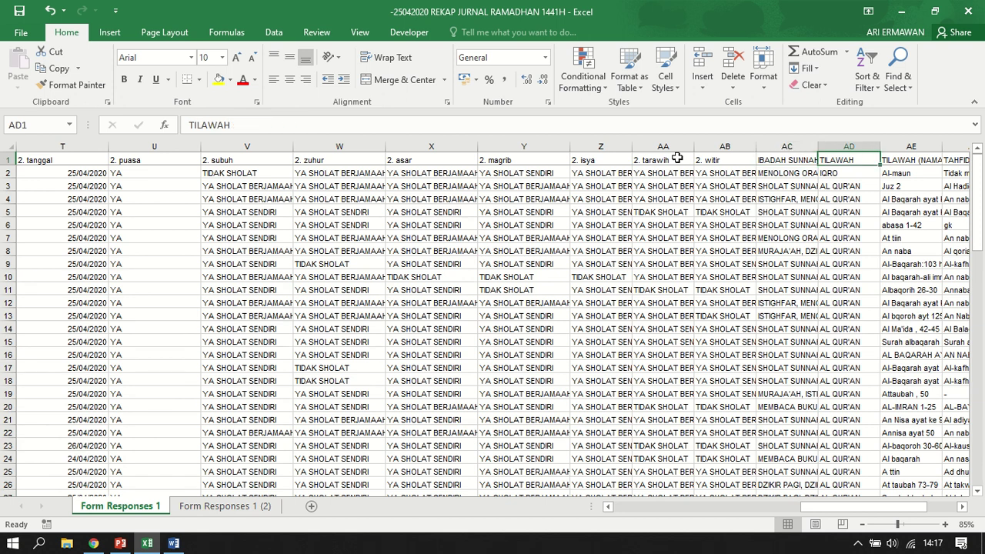
text(2. tilawah)
key(Tab)
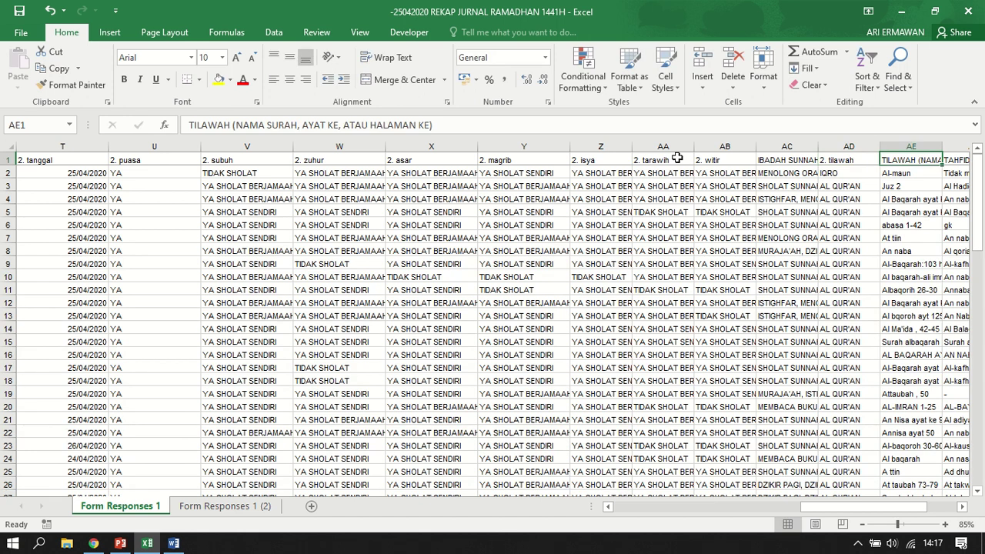
text(2.)
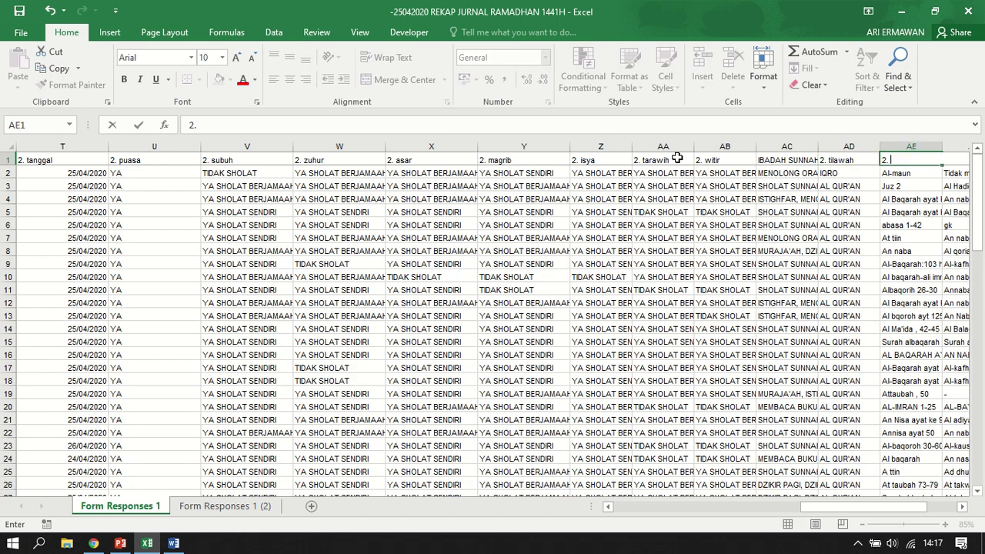
text( tilawah nama)
key(Tab)
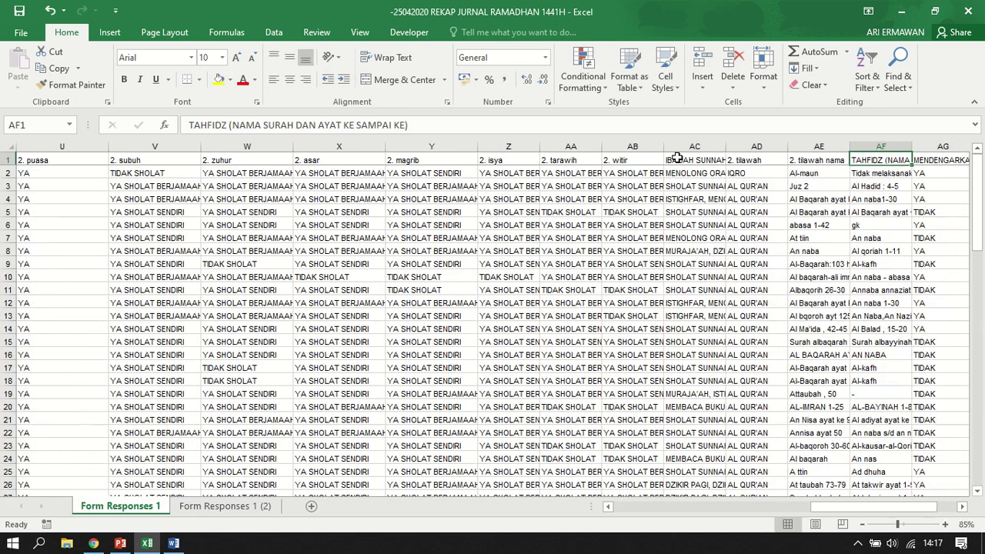
Rename the pasted TAHFIDZ heading as "2. tahfiz" and the MENDENGARKAN CERAMAH heading as "2. ceramah".
text(2. tahfiz)
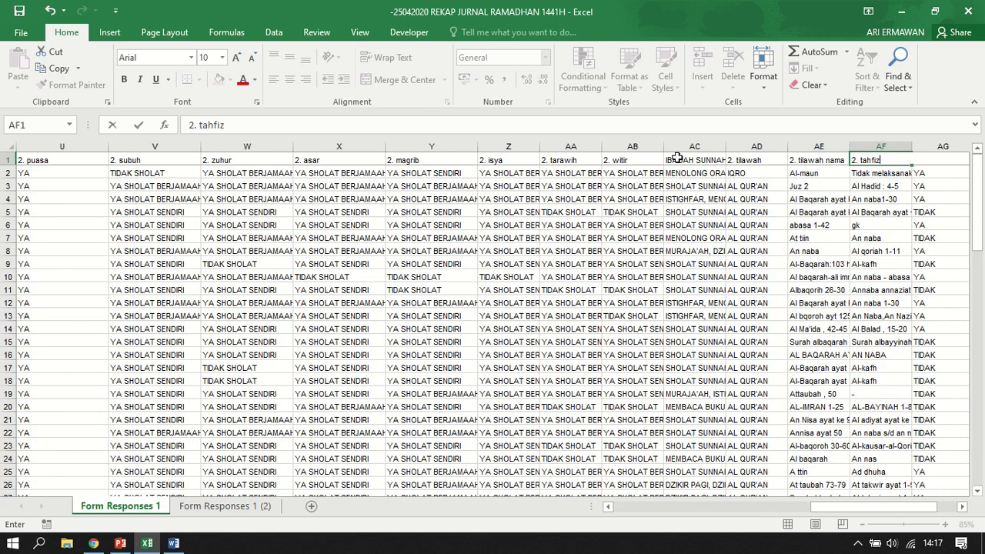
key(Tab)
text(2. ceramah)
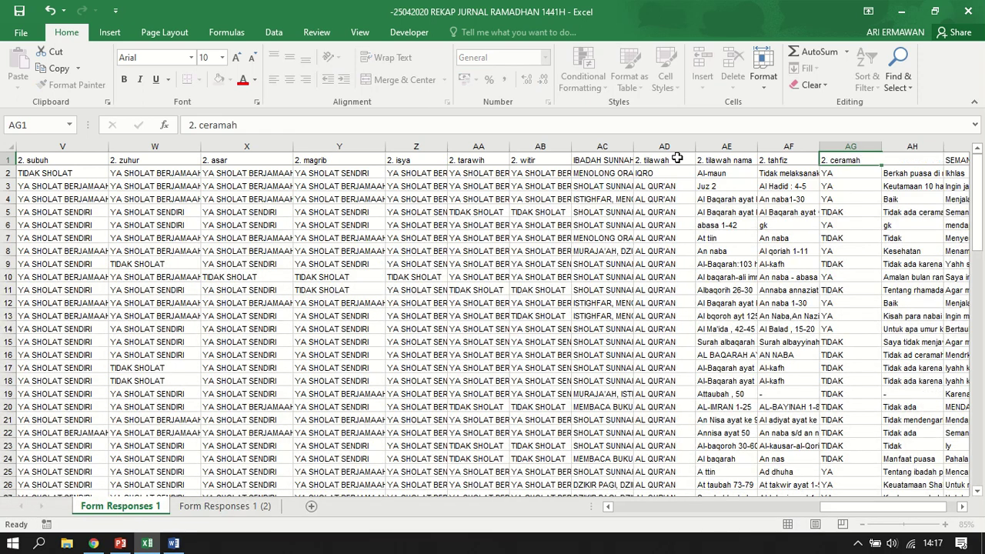
key(Tab)
Rename the RANGKUMAN PESAN CERAMAH heading in AH1 as "2. isi ceramah" and the SEMANGAT MELAKSANAKAN heading in AI1 as "2. semangat".
text(2)
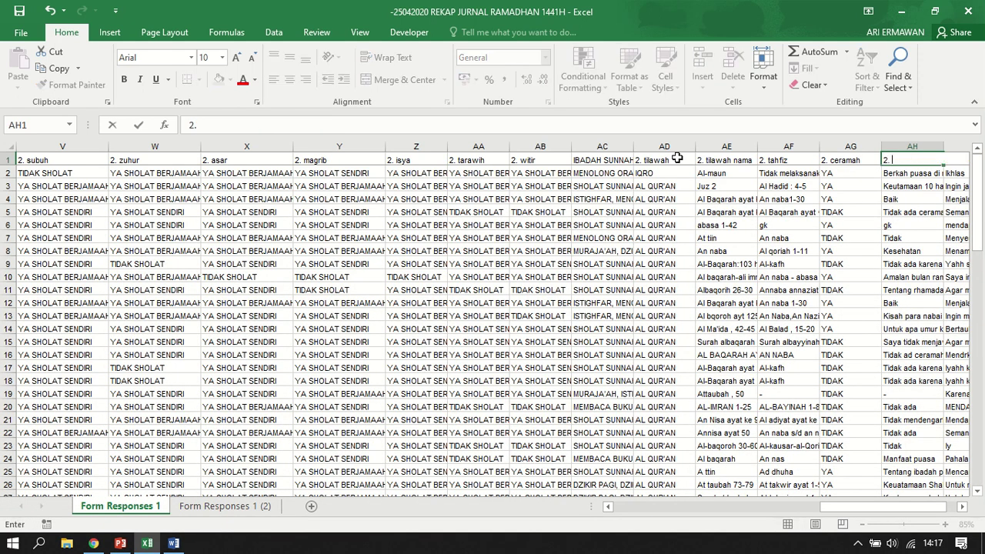
text(. isi ceramah)
key(Tab)
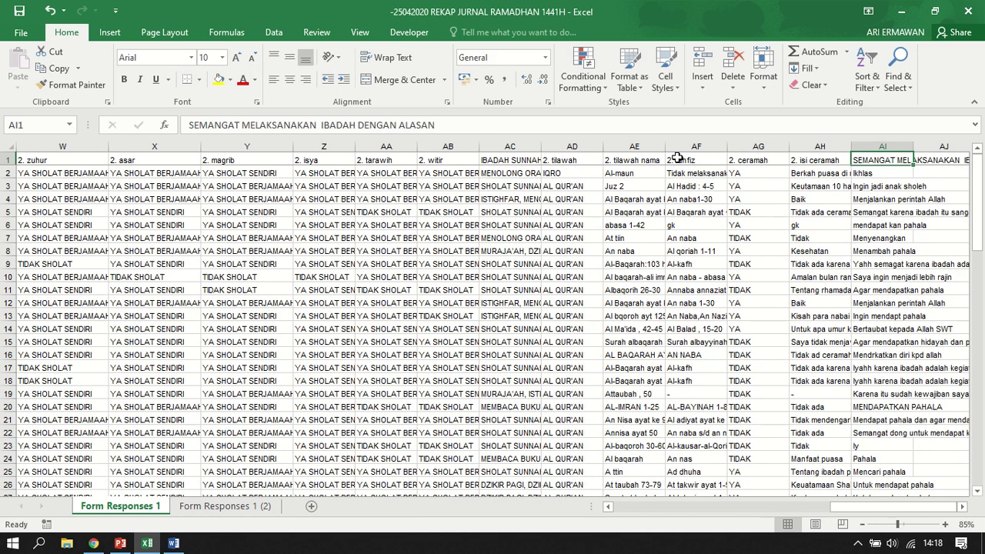
text(2. semangat)
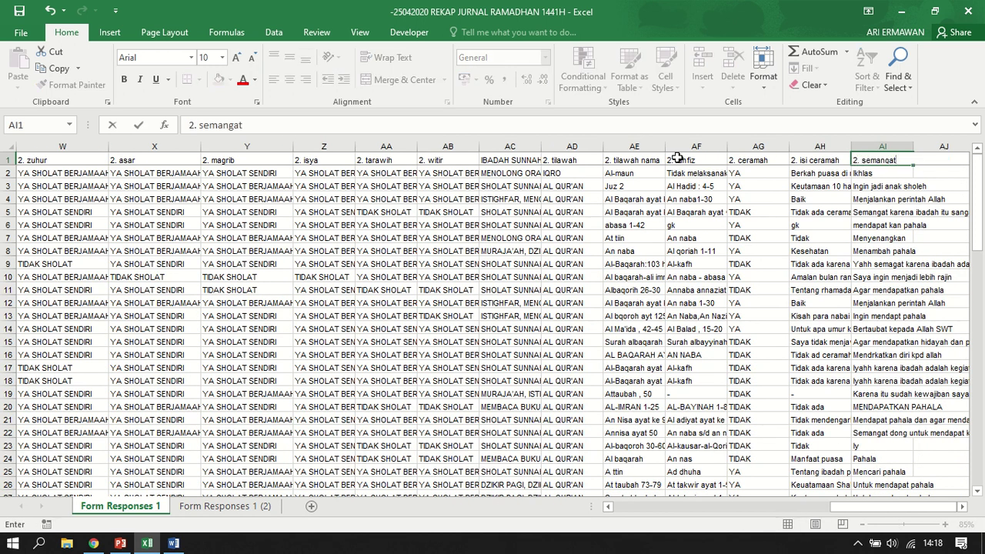
key(Tab)
key(Left)
key(Left)
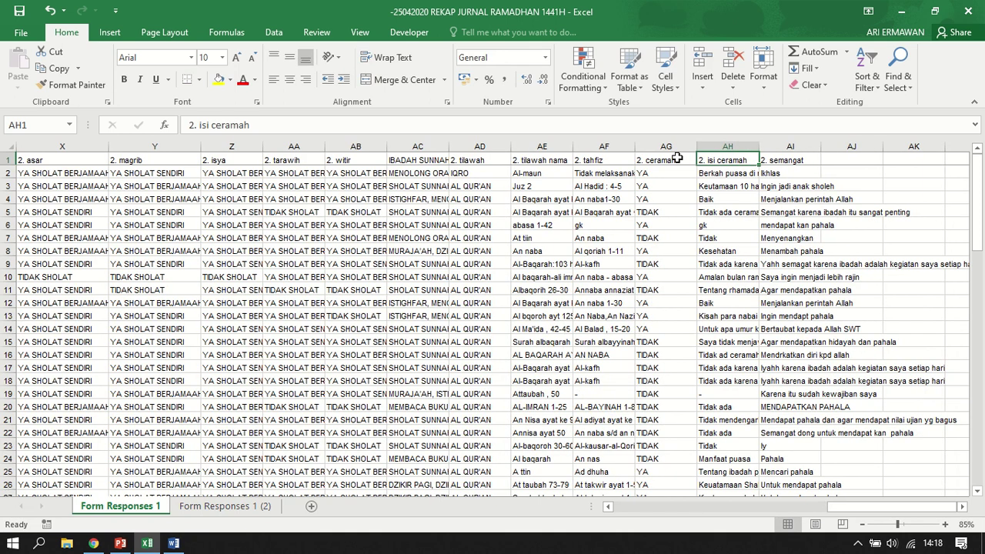
click(853, 146)
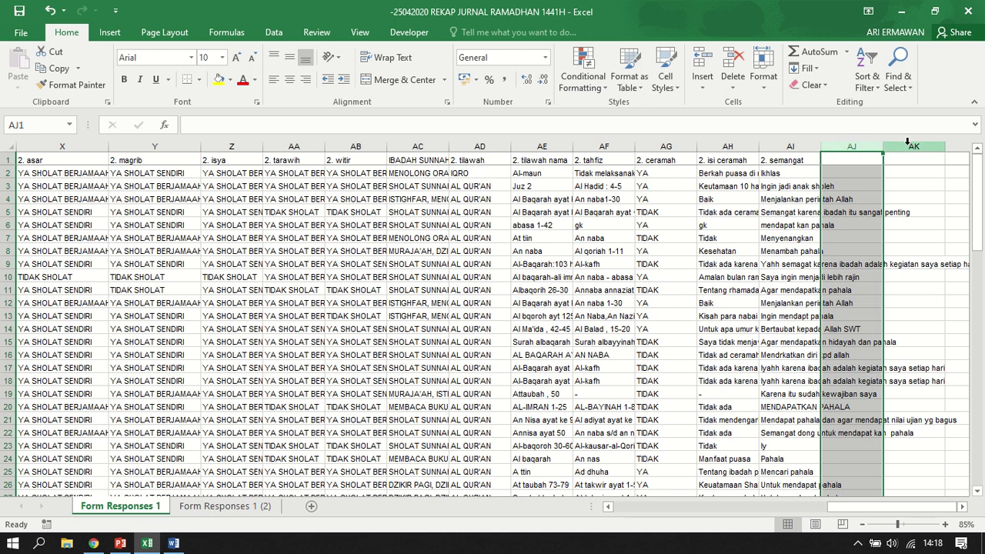
click(913, 145)
click(850, 146)
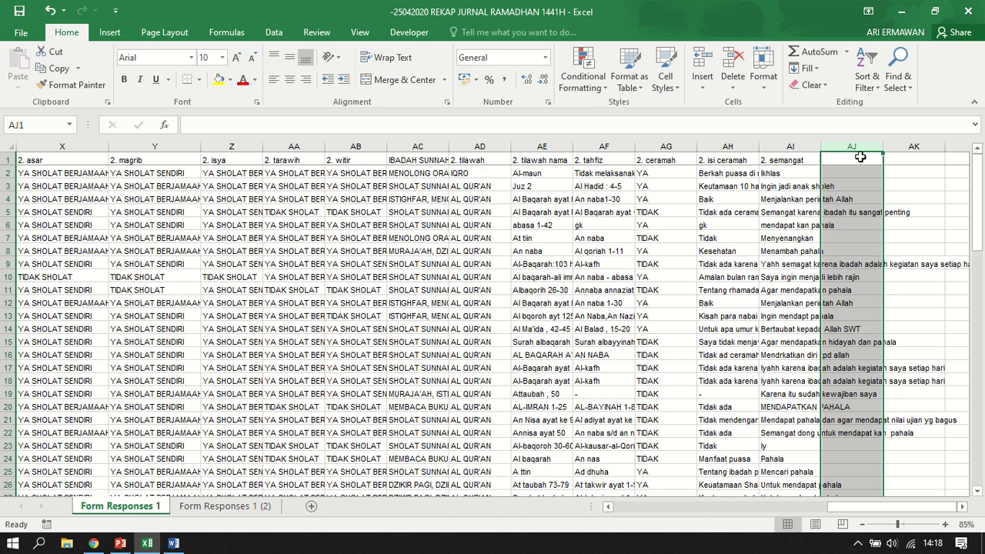
Rename the Form Responses 1 sheet as "rekap spreatsheet" and save the workbook.
drag(857, 509, 585, 486)
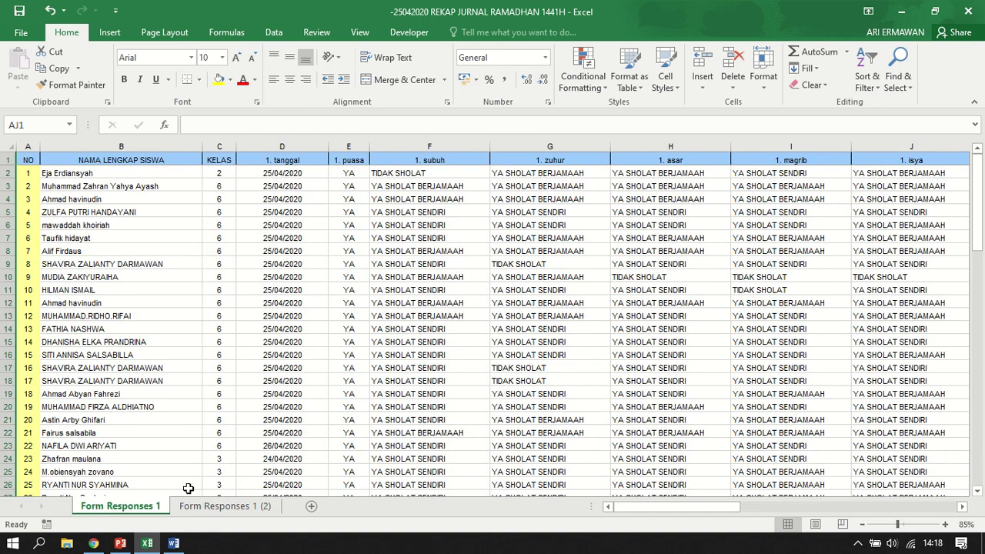
right_click(121, 506)
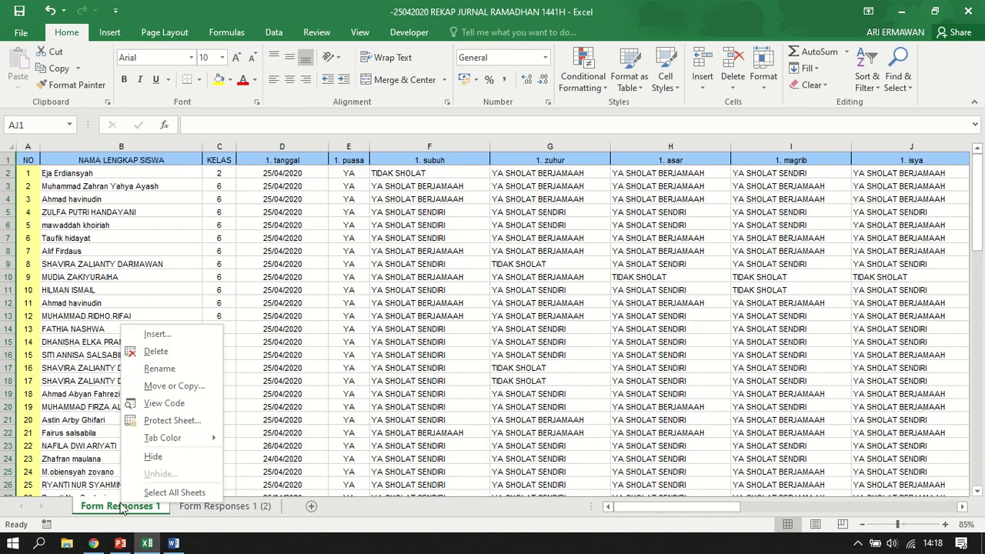
click(175, 370)
text(hari)
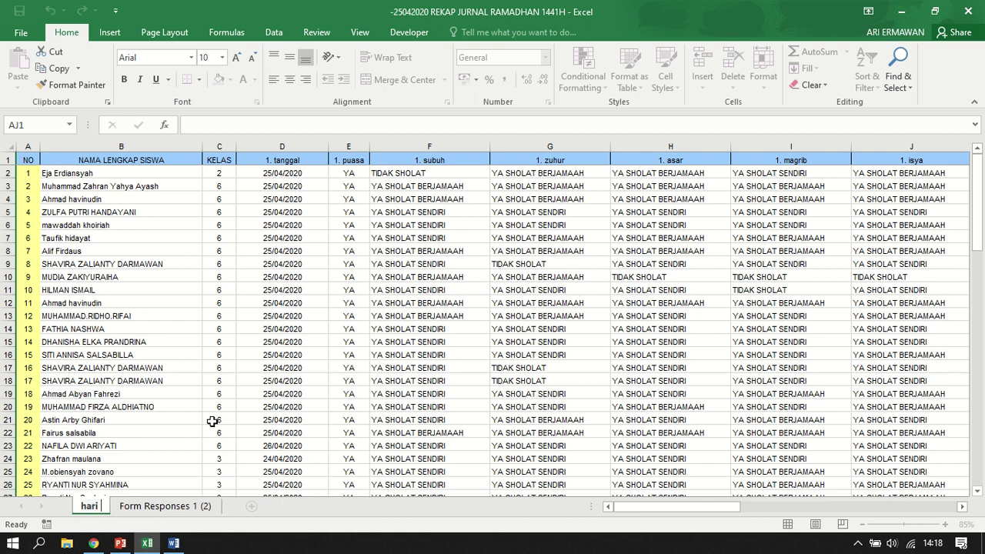
key(BackSpace)
key(BackSpace)
key(BackSpace)
key(BackSpace)
text(rekap sprea)
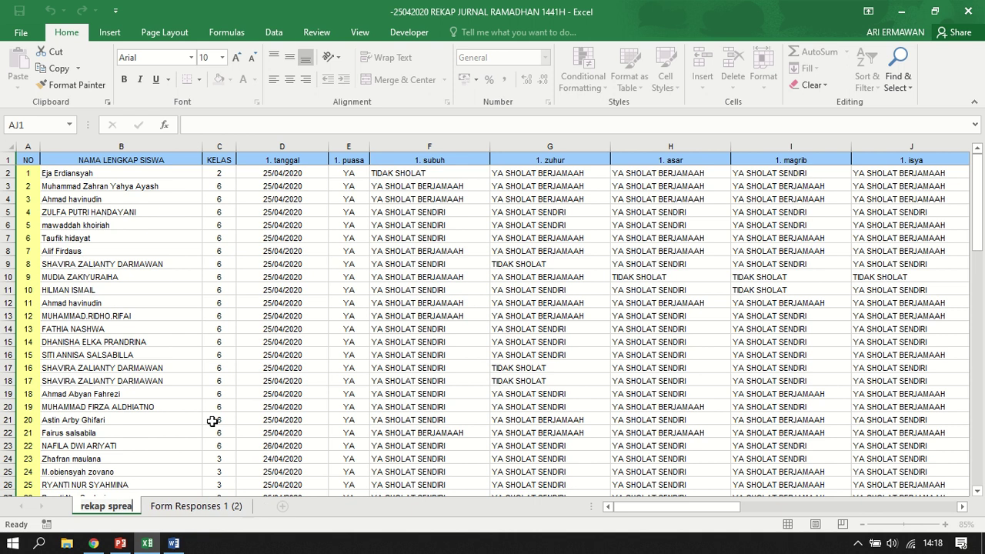
text(tsheet)
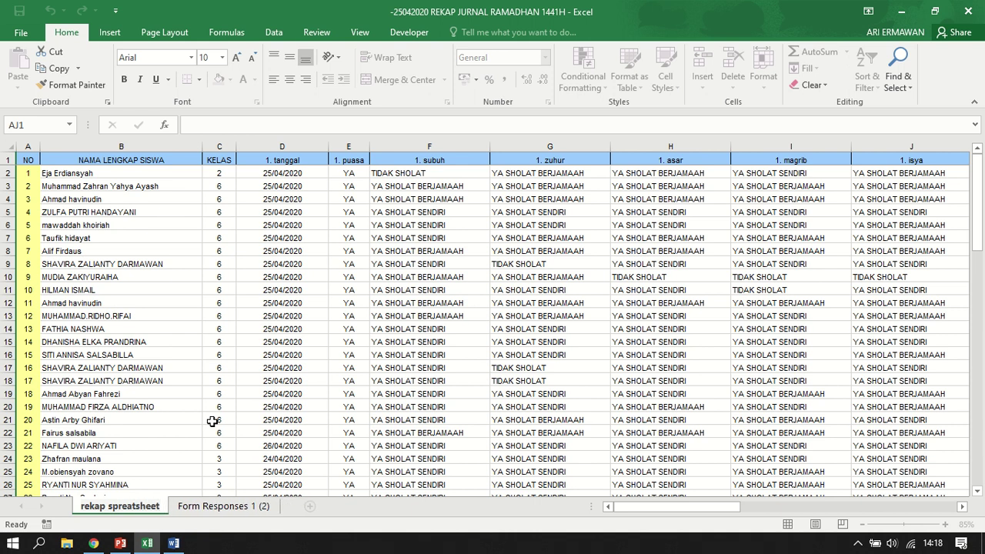
click(211, 421)
click(363, 277)
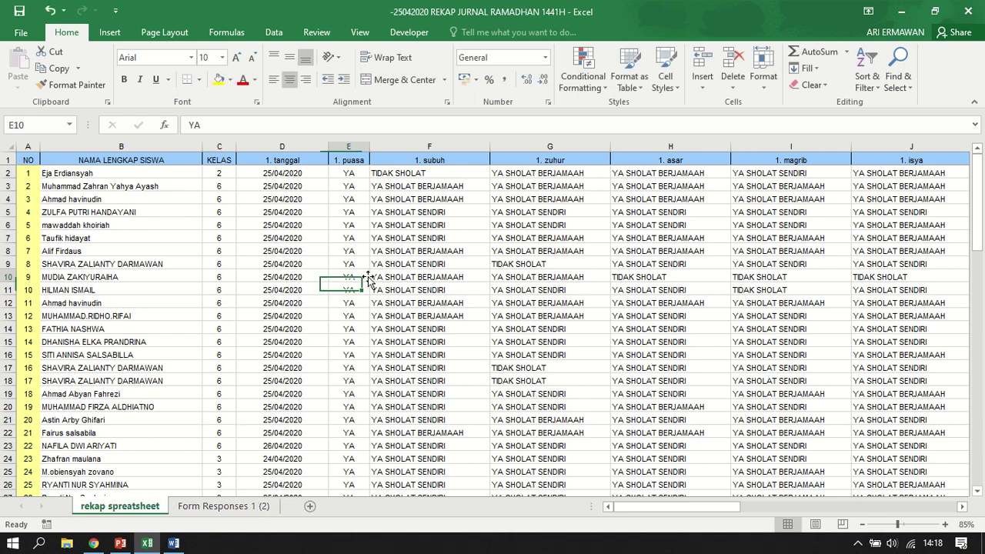
click(21, 12)
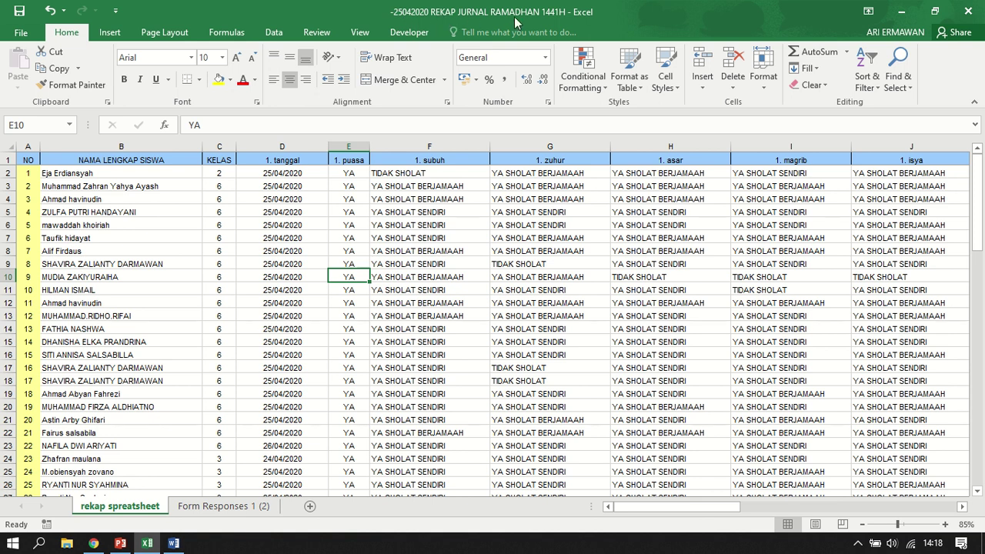
Switch to the Ramadhan agenda in Word and start a Letters mail merge with the cursor on the NAMA line.
click(902, 11)
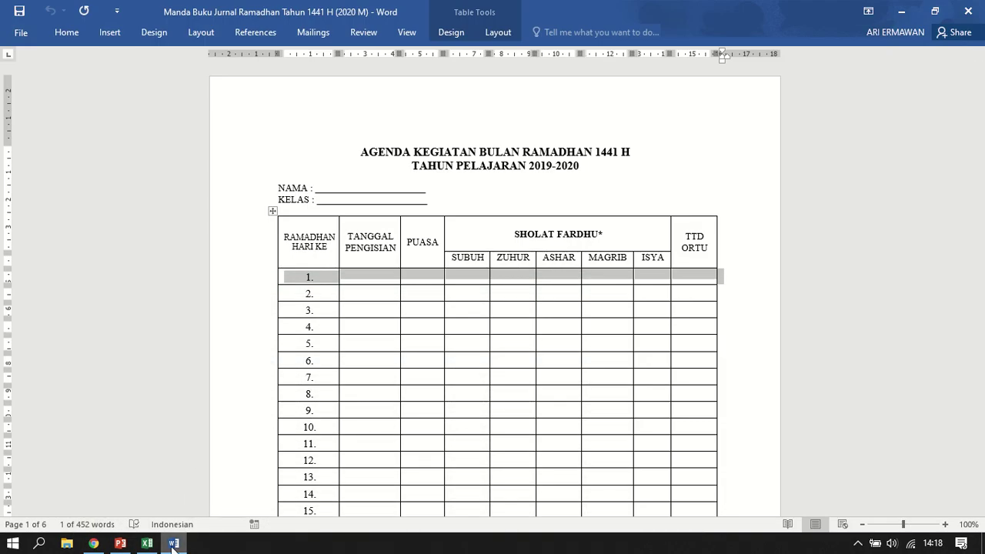
click(481, 235)
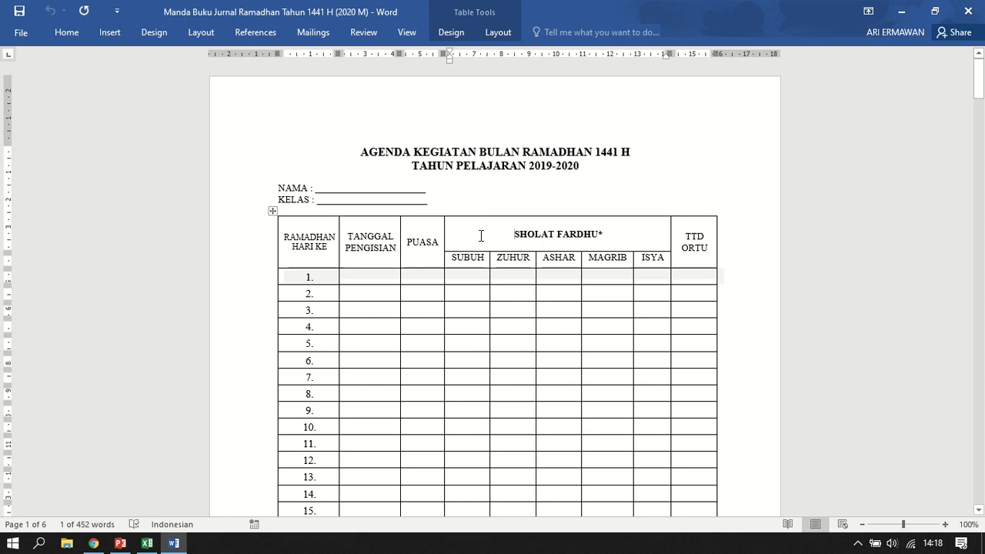
click(454, 191)
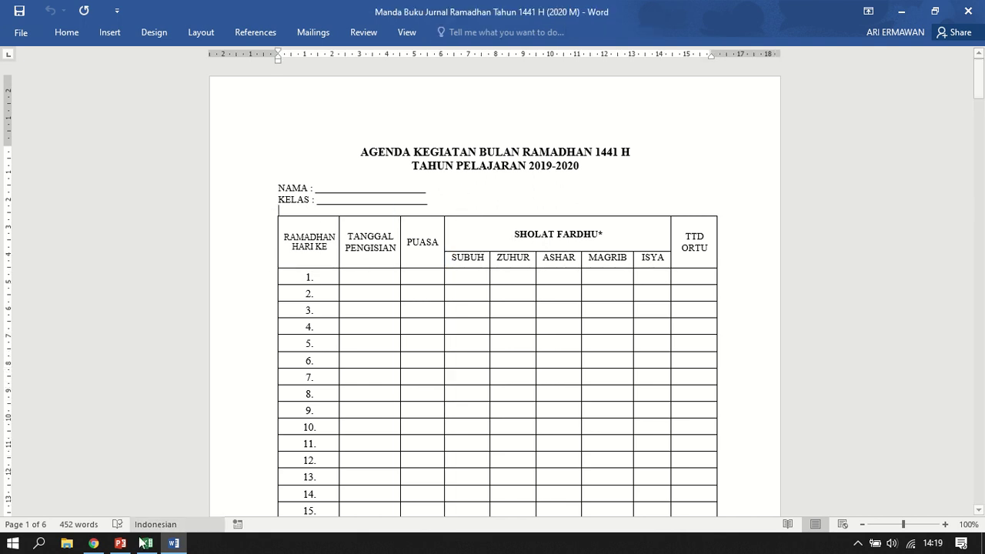
click(147, 542)
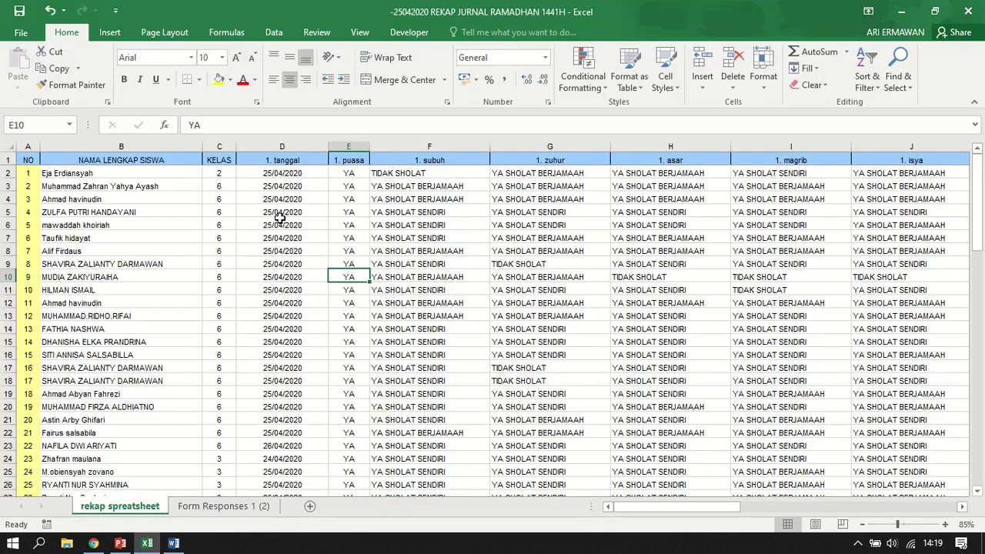
click(178, 542)
click(348, 190)
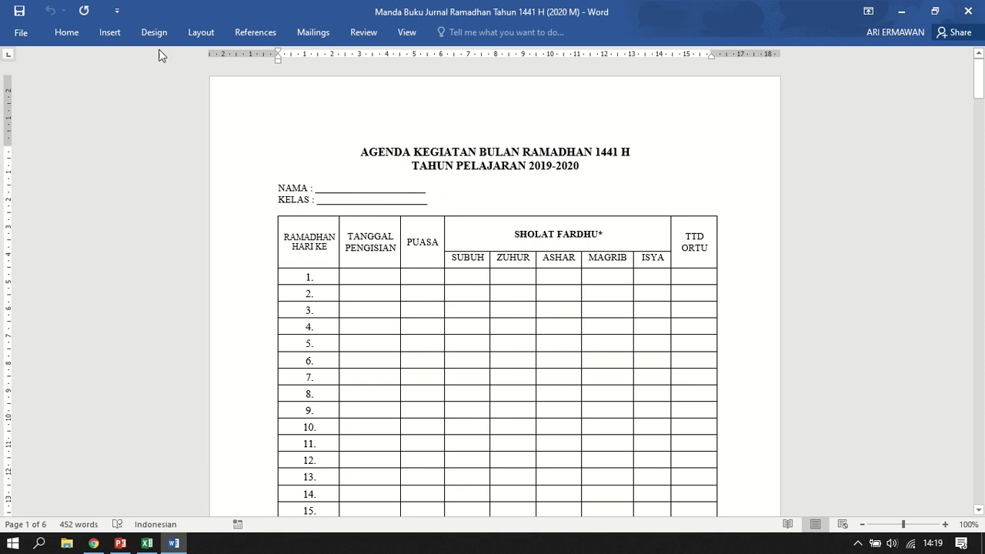
click(313, 33)
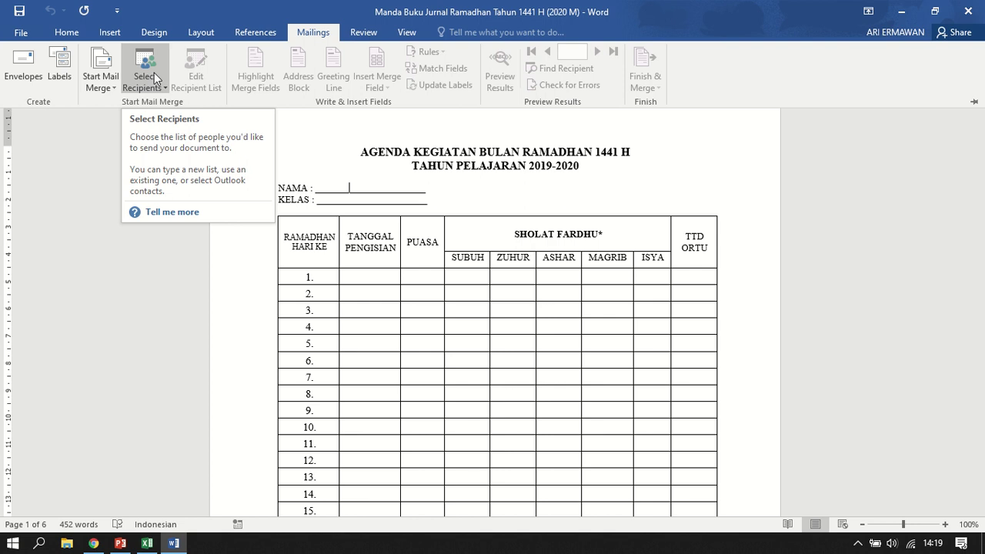
click(103, 81)
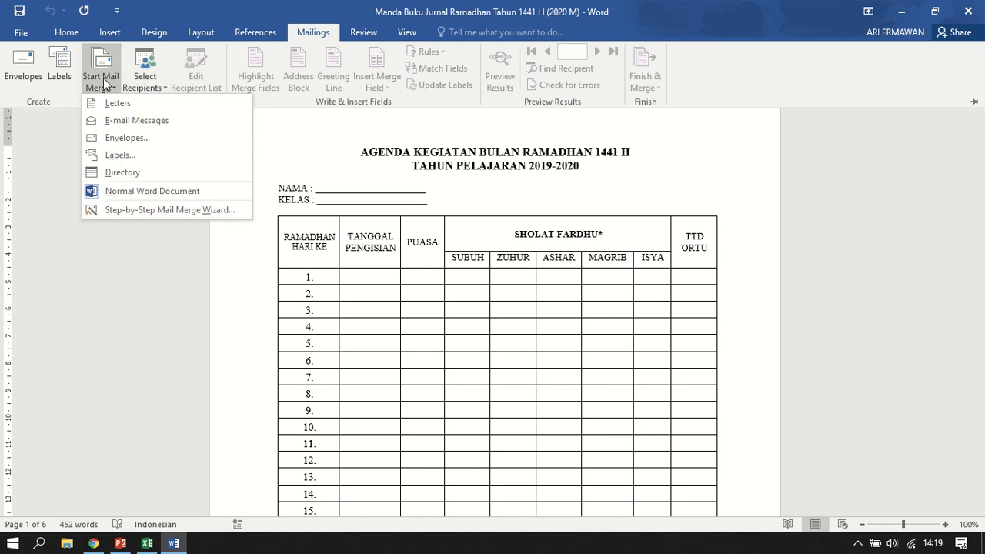
click(134, 106)
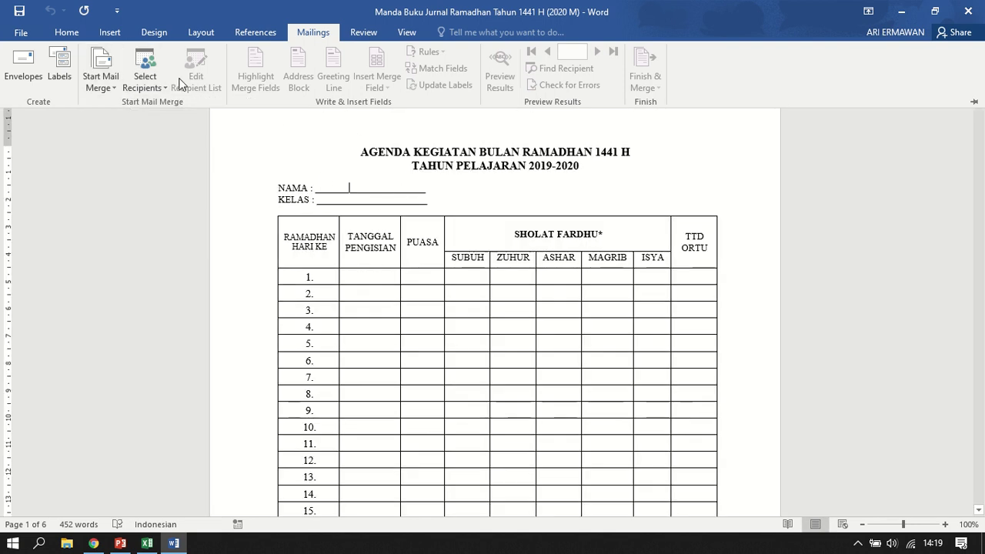
Use the existing list "-25042020 REKAP JURNAL RAMADHAN 1441H" from D:\Download as recipients, choosing the 'rekap spreatsheet$' table with first-row column headers.
click(152, 68)
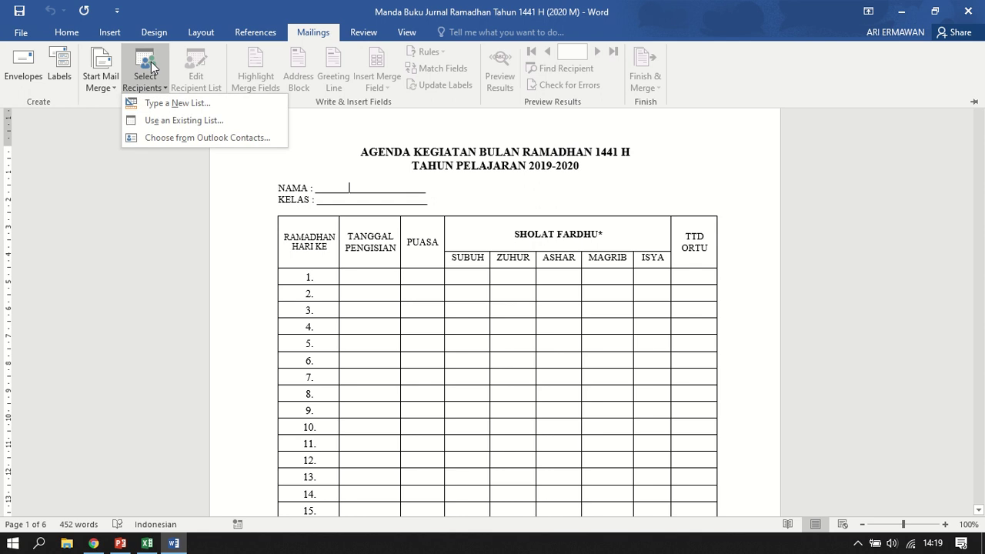
click(214, 121)
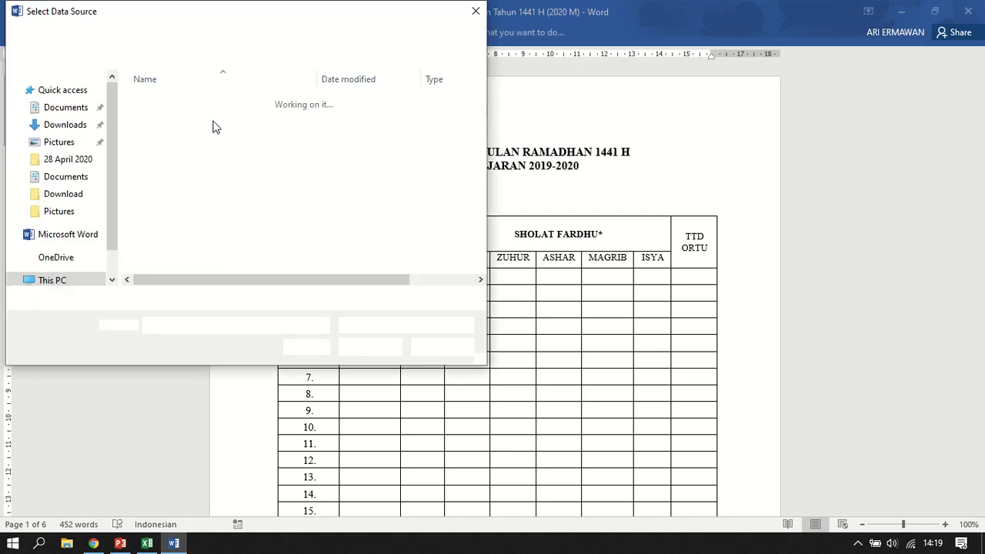
scroll(104, 195, down, 5)
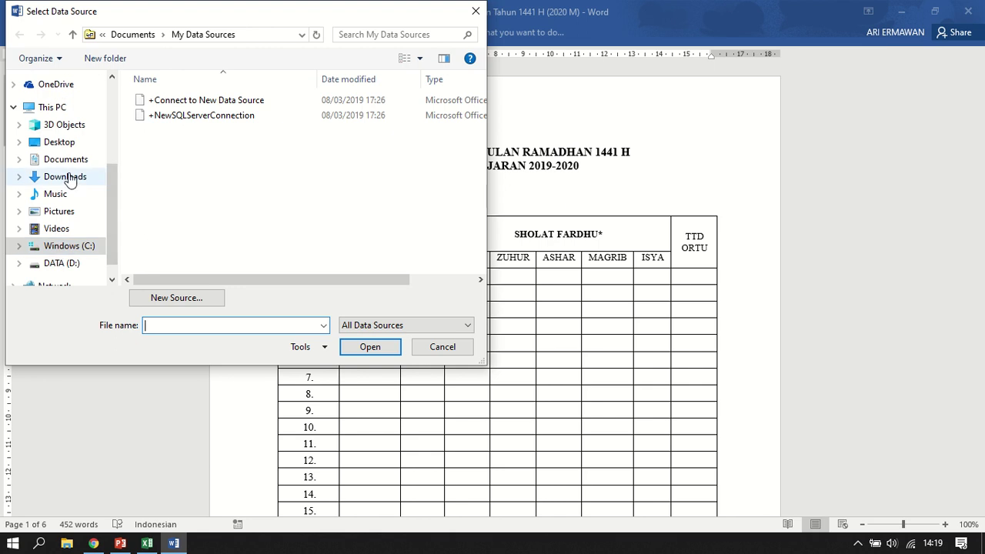
click(18, 263)
click(68, 130)
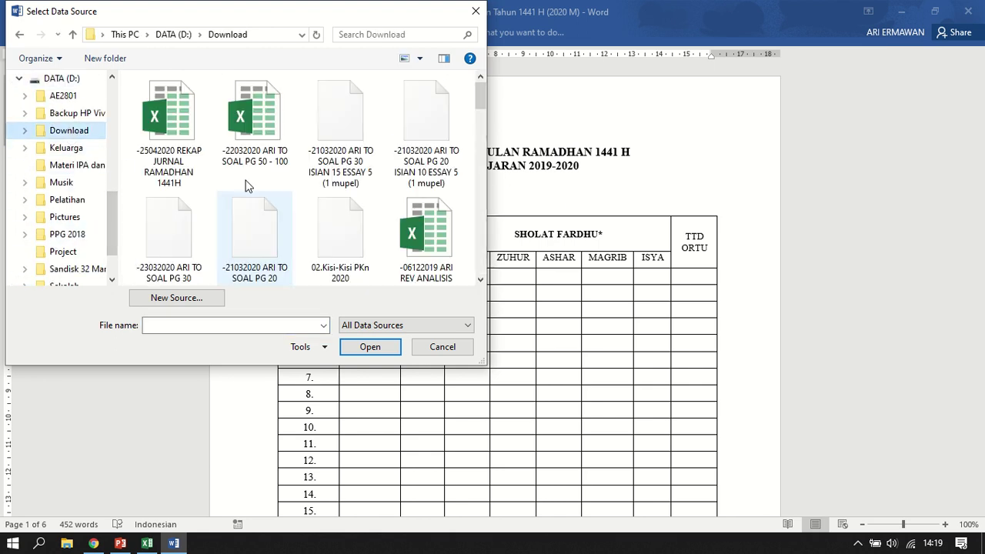
click(171, 130)
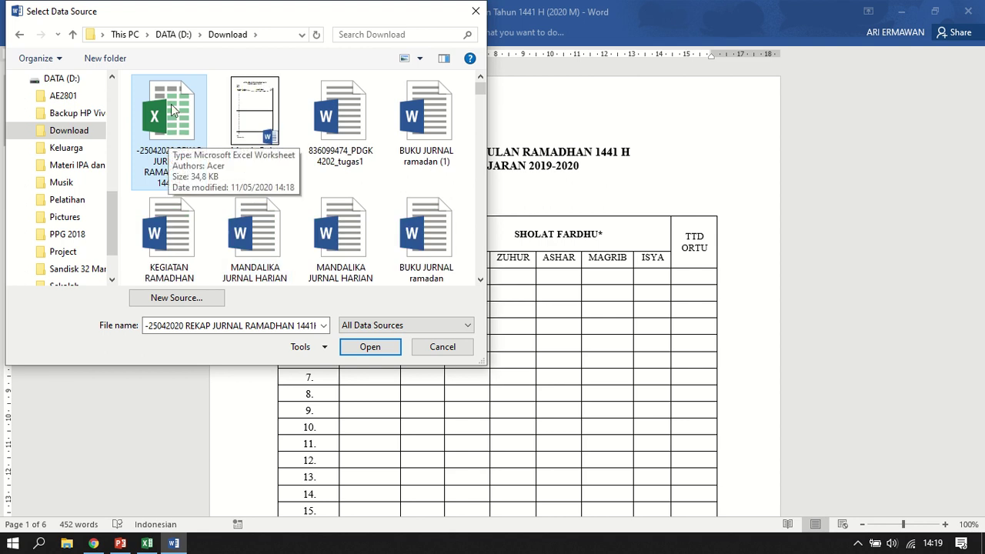
click(373, 348)
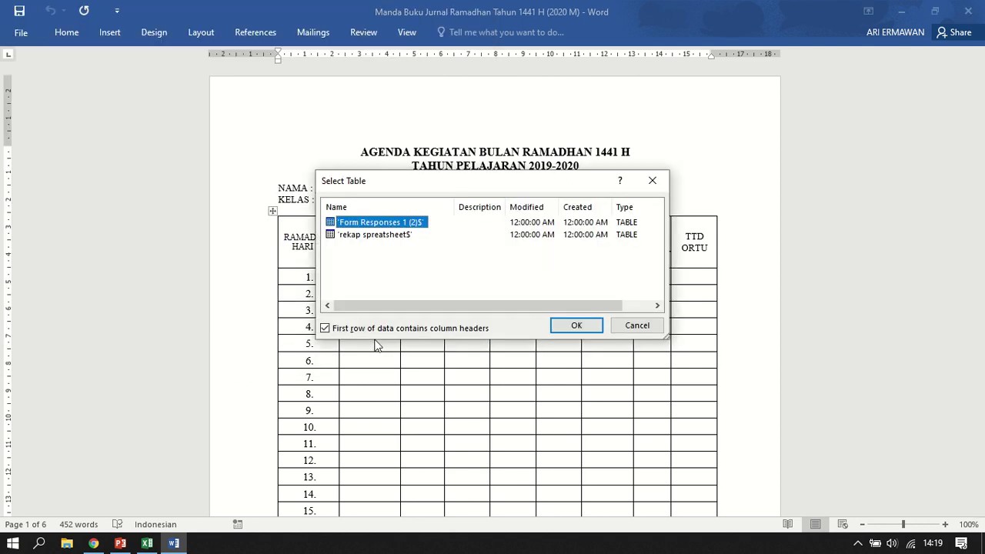
click(385, 237)
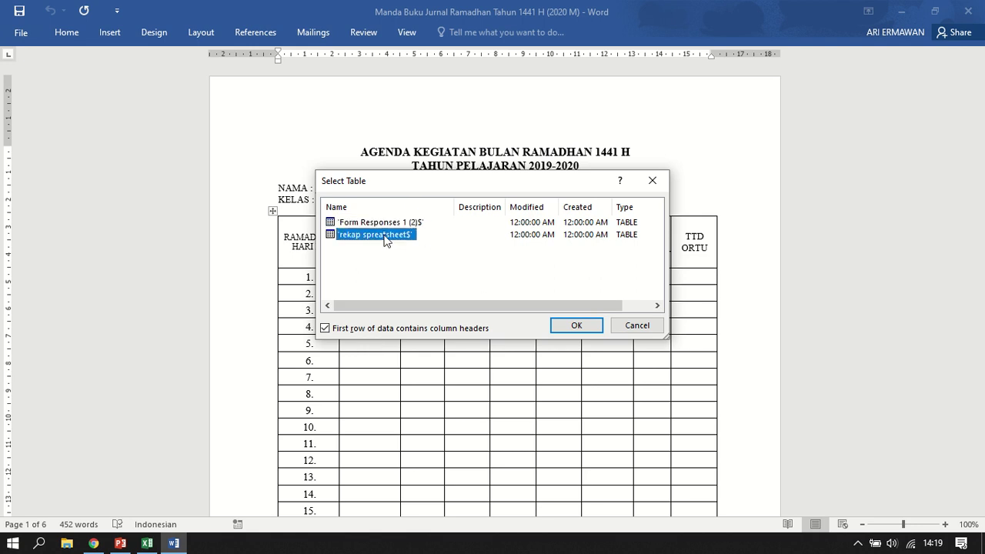
click(576, 326)
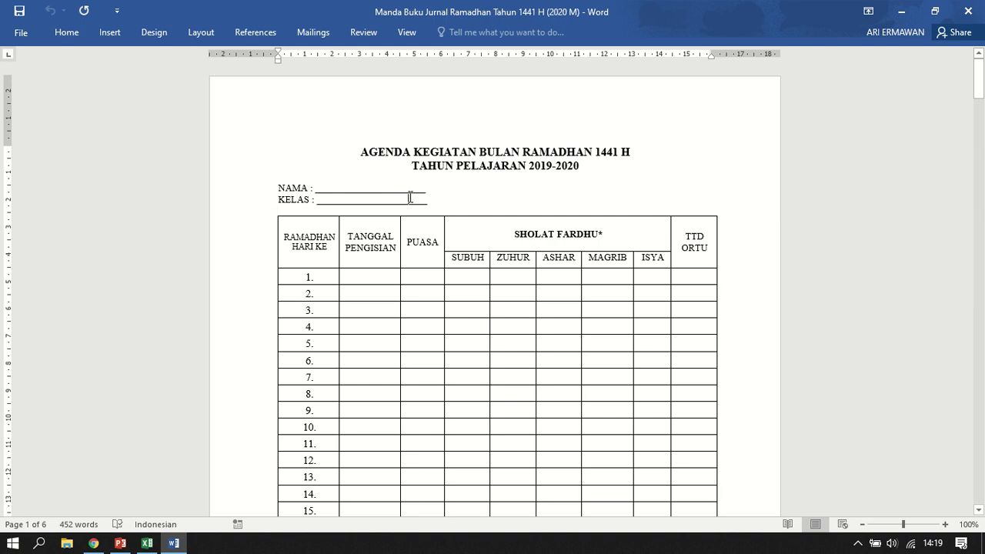
Replace the underscore blank after NAMA with the NAMA_LENGKAP_SISWA merge field.
drag(431, 188, 314, 186)
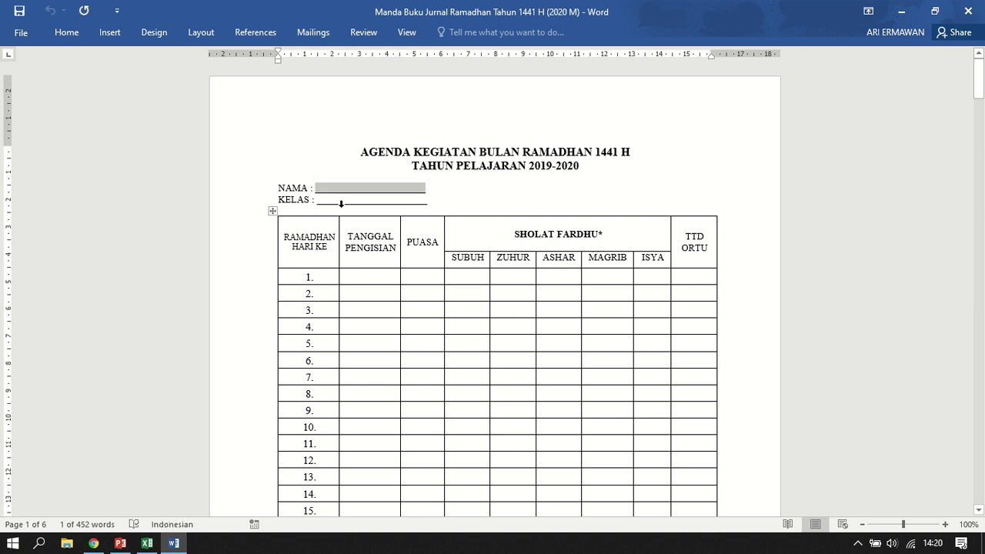
key(Delete)
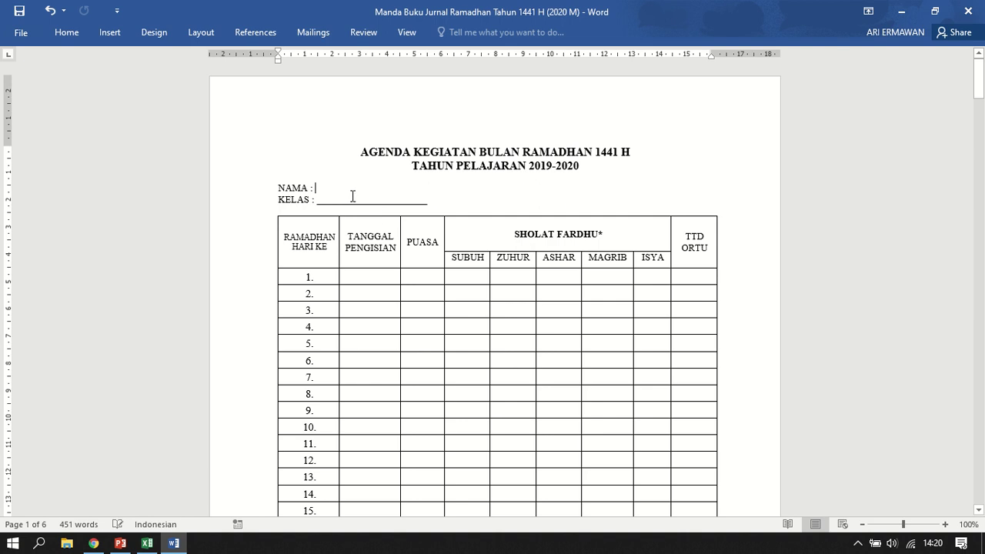
click(327, 35)
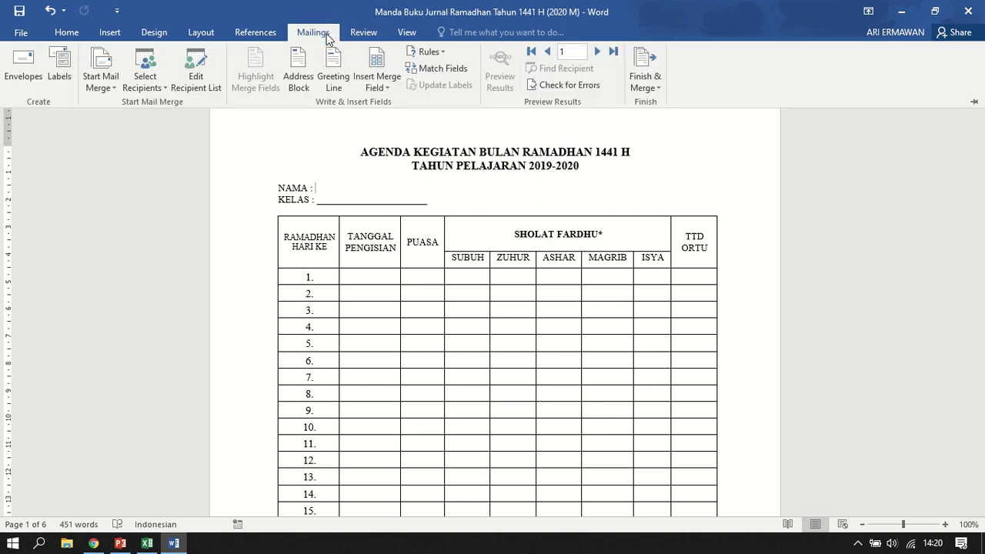
click(158, 87)
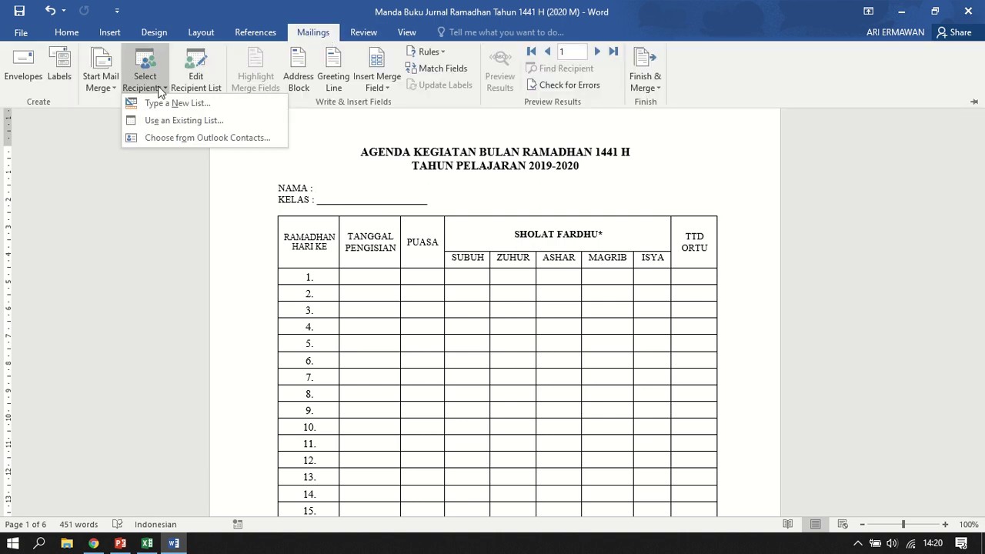
click(159, 88)
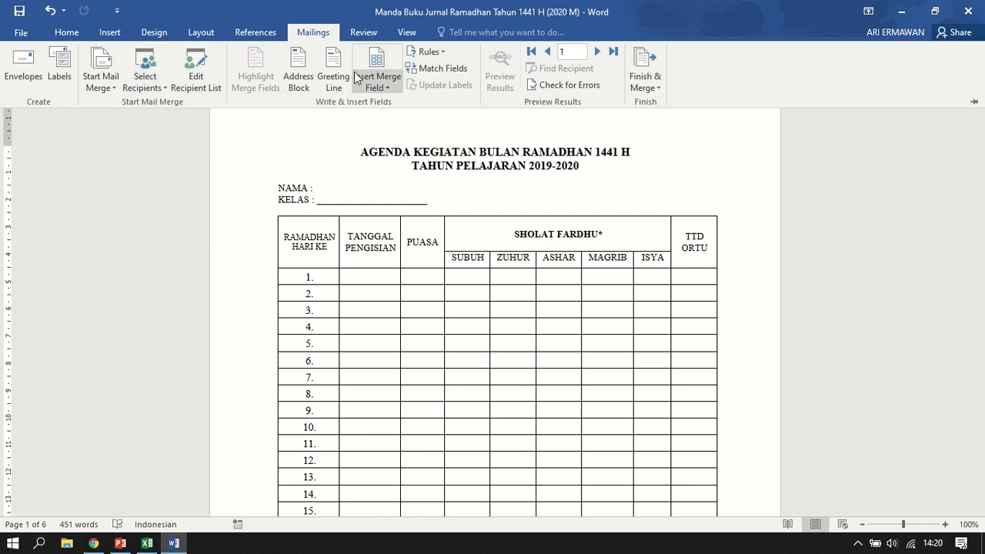
click(391, 89)
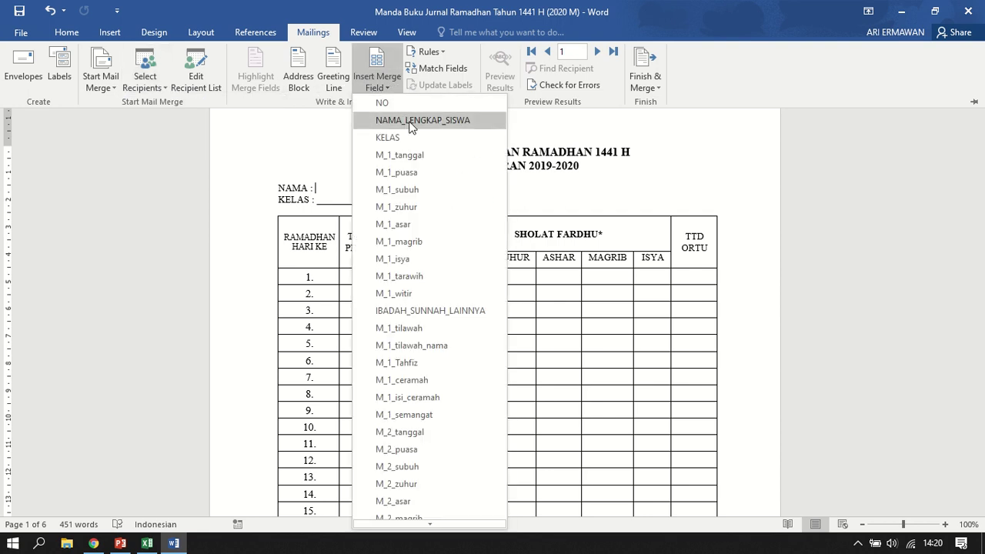
click(378, 65)
key(Escape)
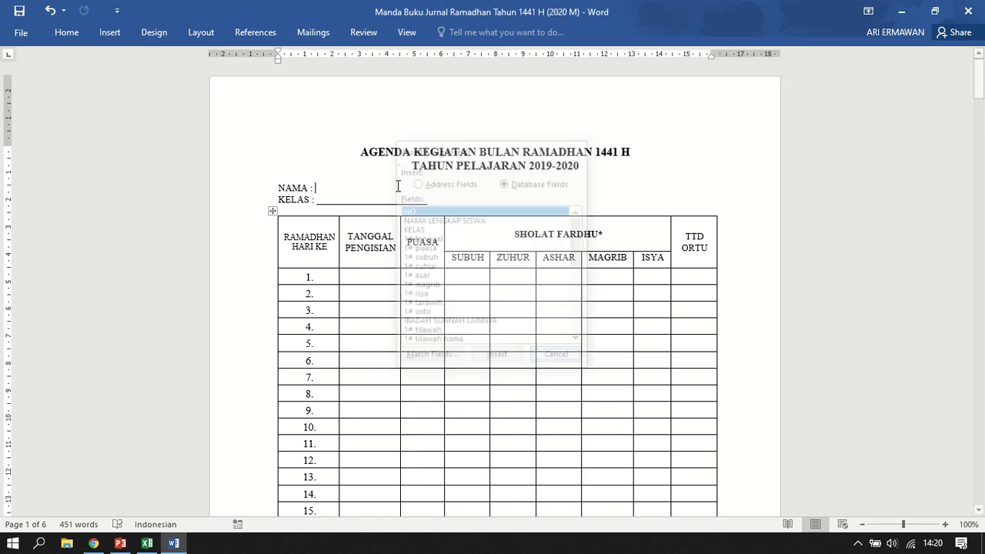
click(321, 37)
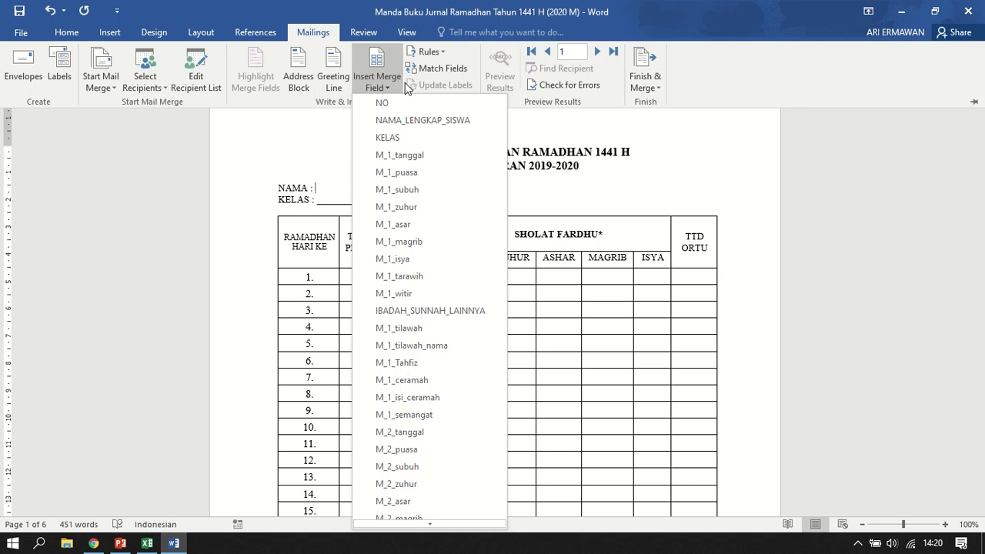
click(428, 122)
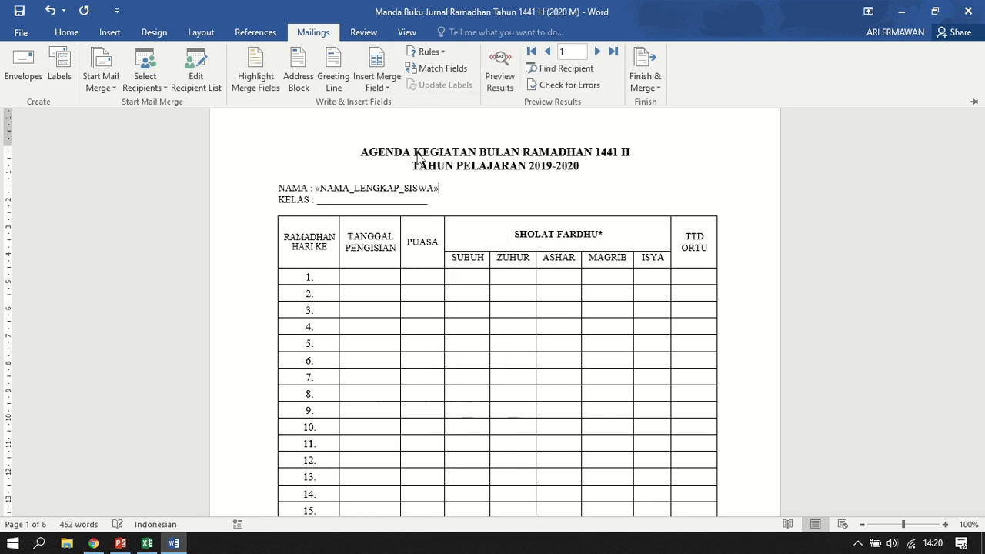
Replace the underscore blank after KELAS with the KELAS merge field.
click(432, 206)
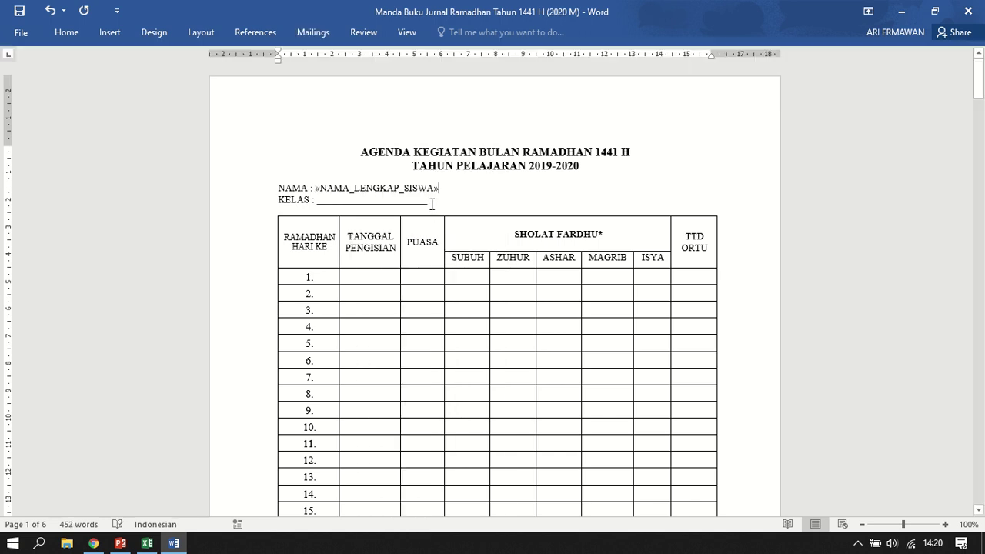
double_click(345, 204)
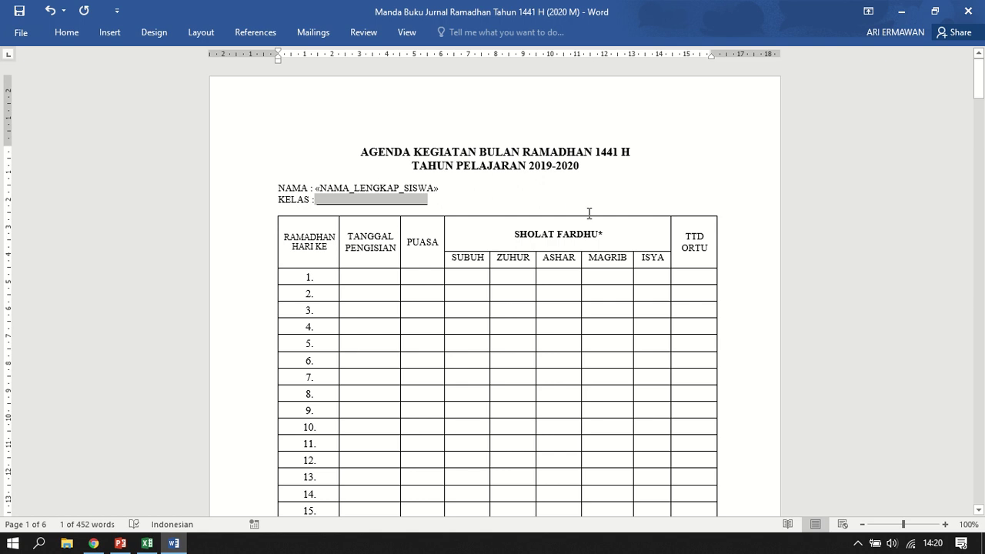
key(Delete)
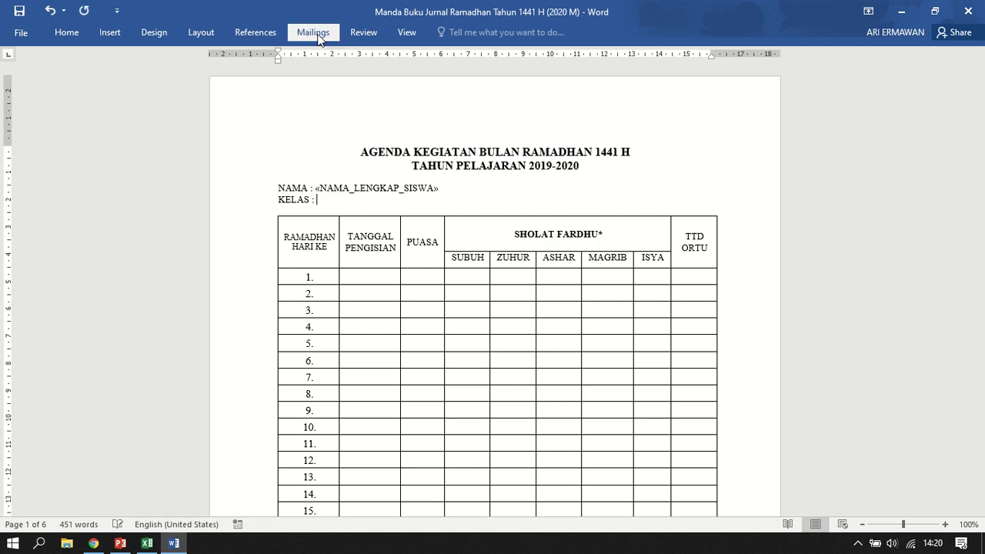
click(317, 31)
click(392, 82)
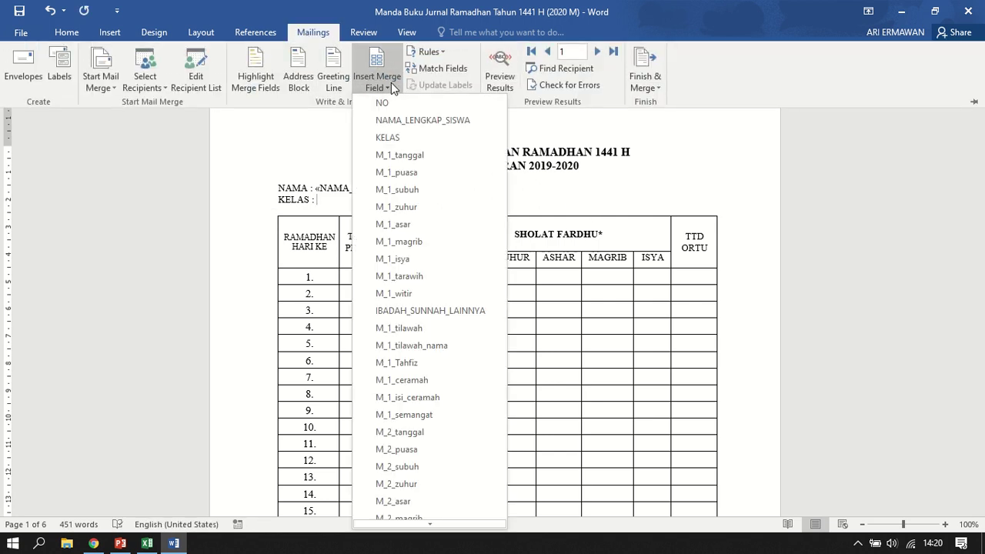
click(418, 137)
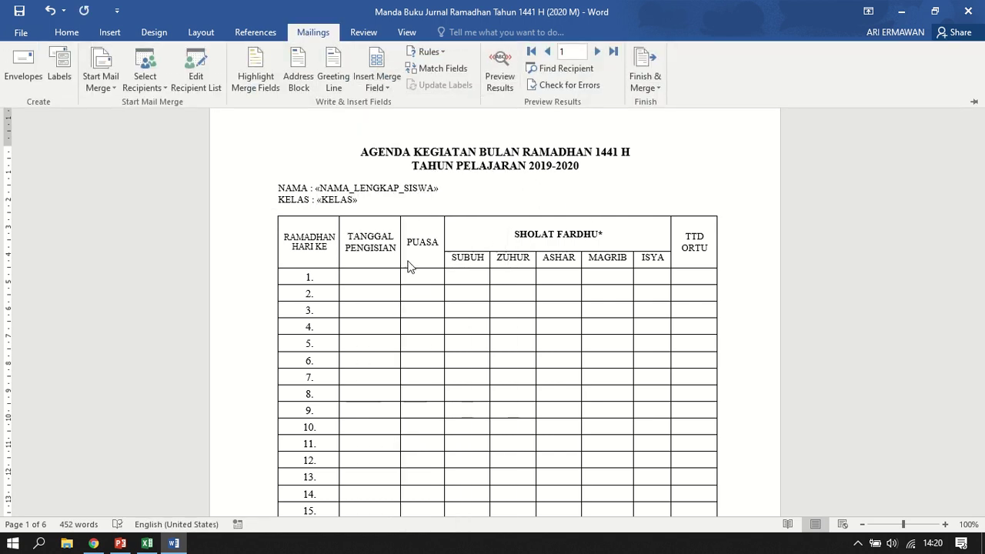
Insert the M_1_tanggal and M_1_puasa merge fields in the TANGGAL PENGISIAN and PUASA cells of row 1.
key(ctrl+F1)
click(367, 275)
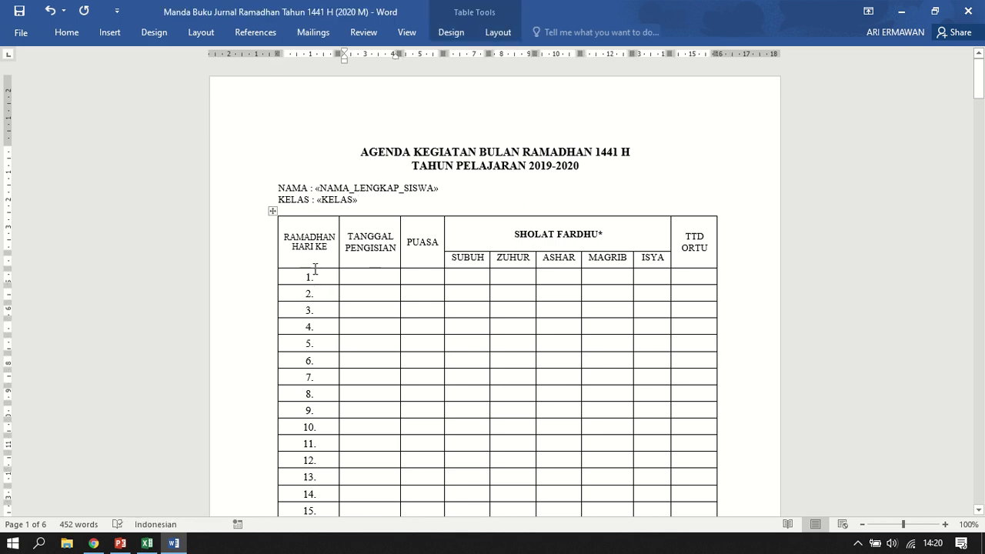
click(313, 32)
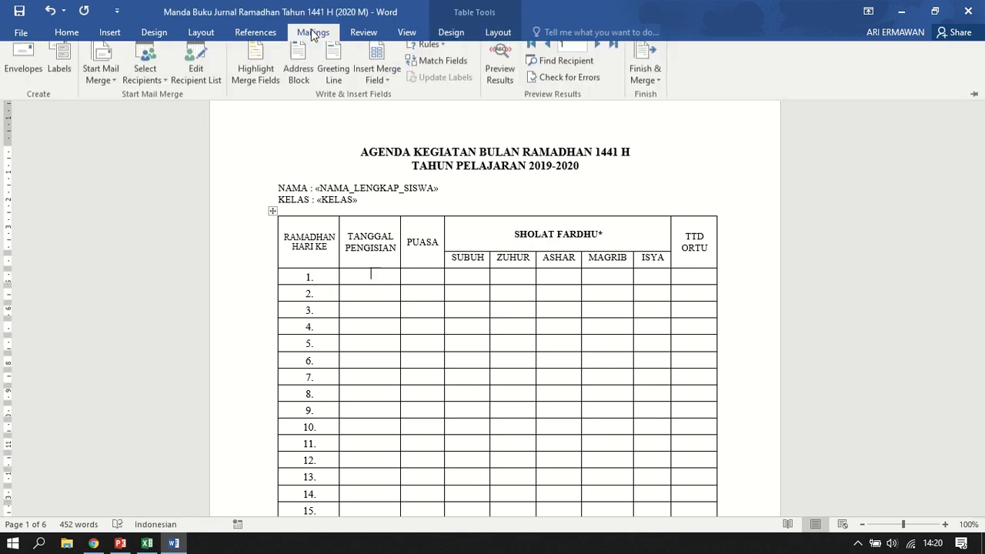
click(378, 87)
click(395, 159)
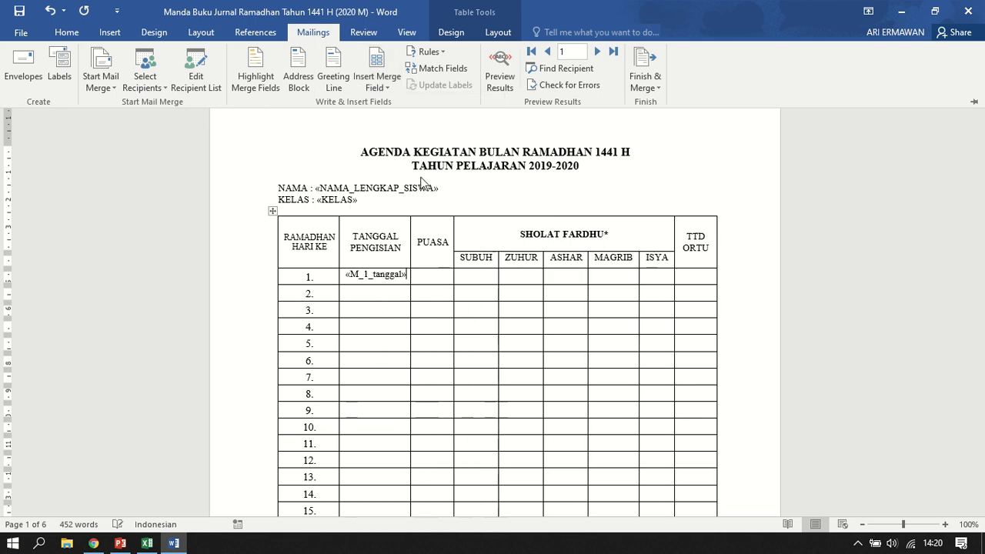
click(424, 286)
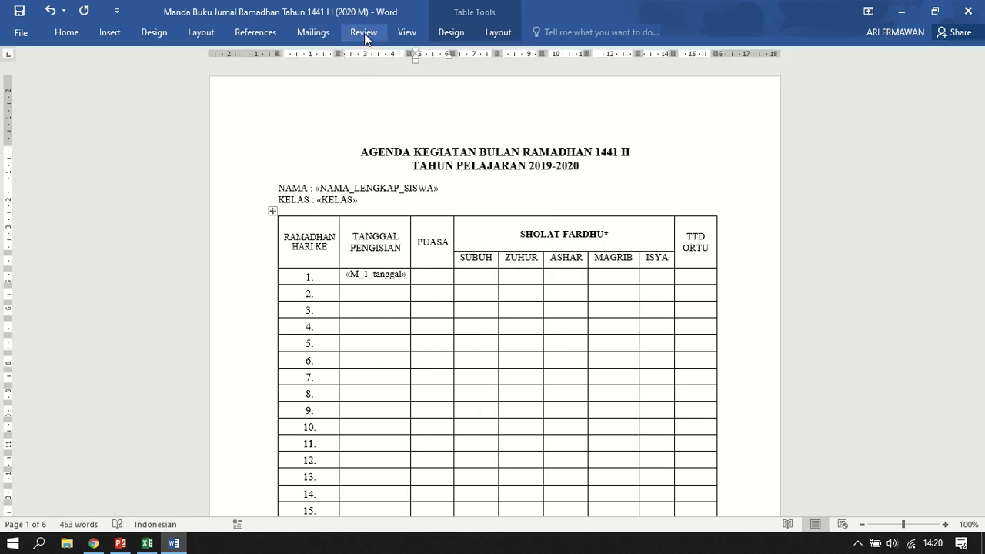
click(313, 32)
click(378, 91)
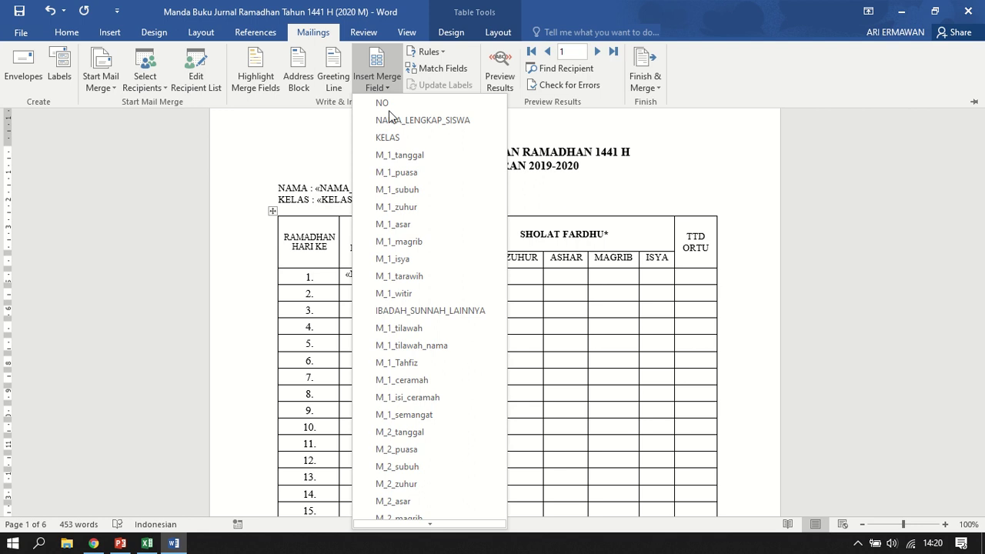
click(409, 184)
Insert the M_1_subuh and M_1_zuhur merge fields in the SUBUH and ZUHUR cells of row 1.
click(495, 283)
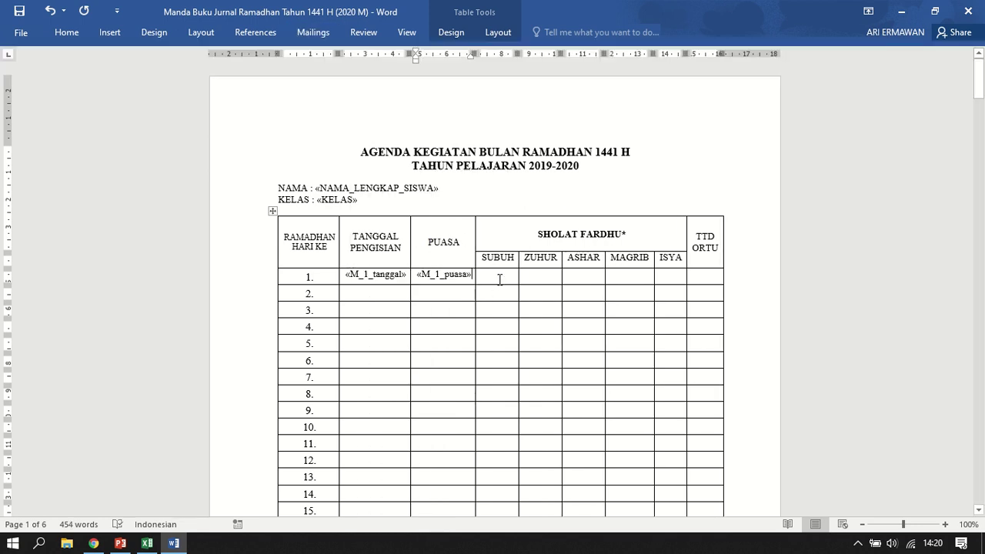
click(313, 32)
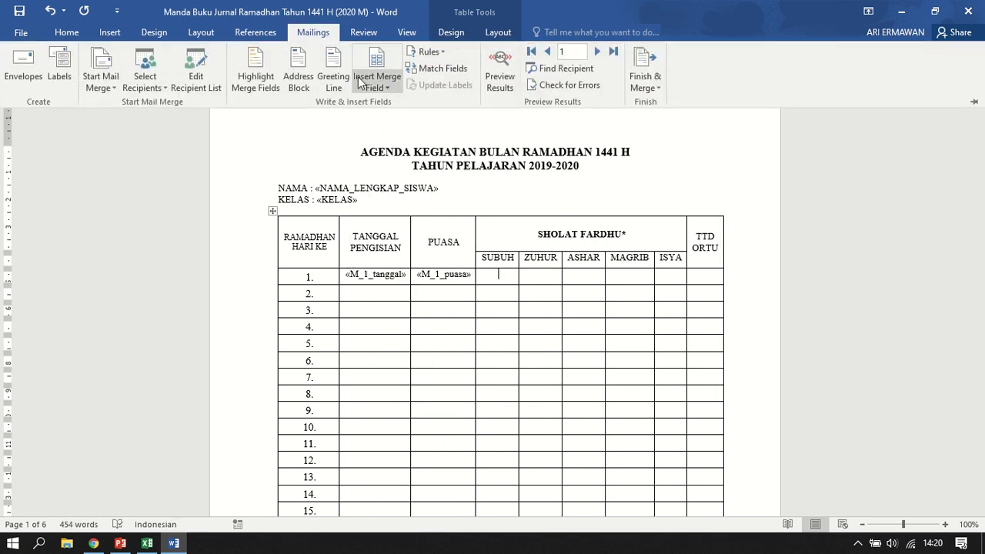
click(377, 89)
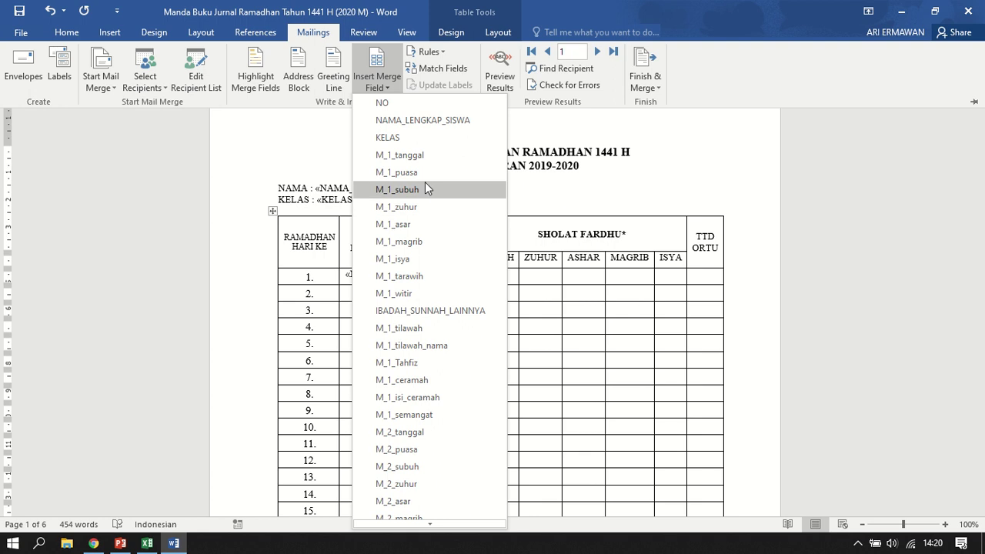
click(423, 189)
click(563, 275)
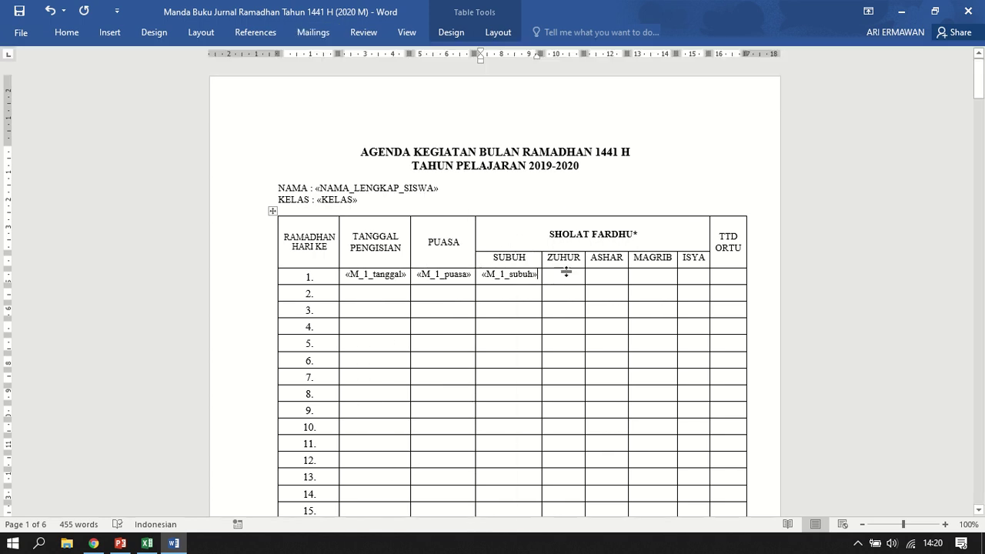
click(323, 33)
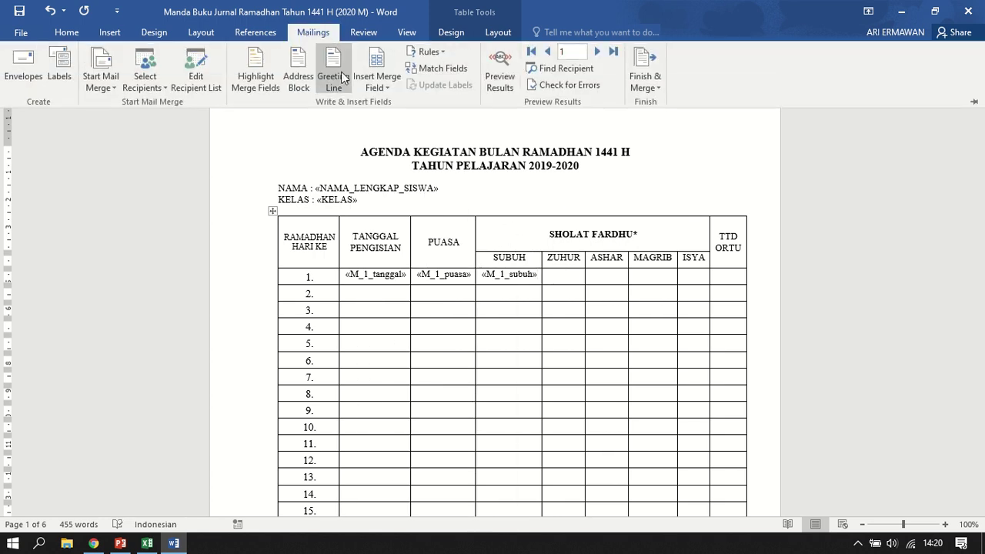
click(379, 87)
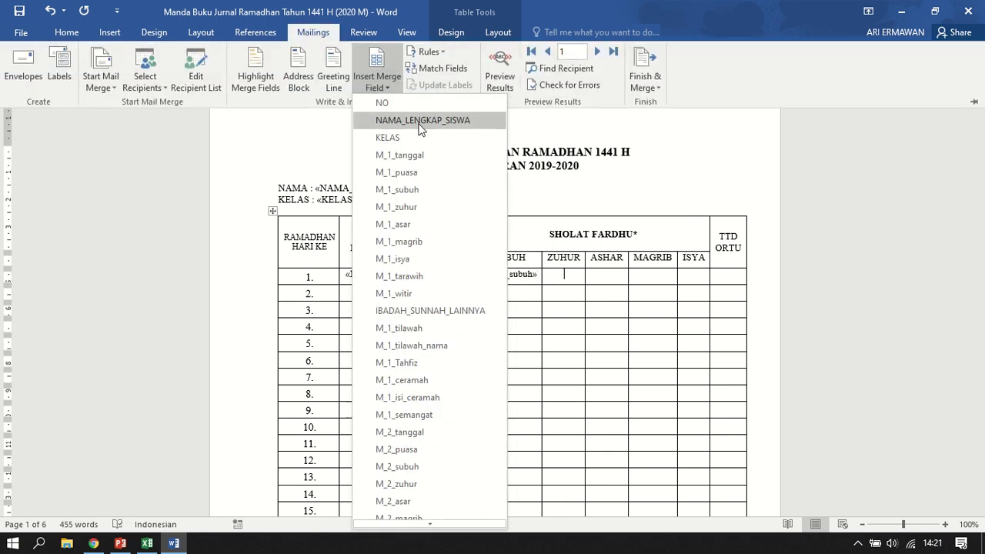
click(415, 207)
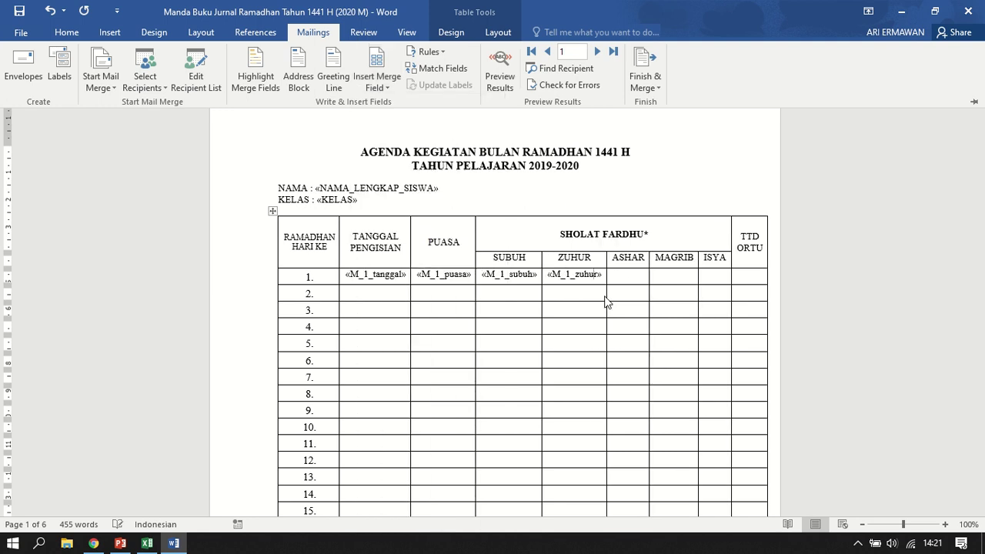
Insert the M_1_asar and M_1_magrib merge fields in the ASHAR and MAGRIB cells of row 1.
click(624, 271)
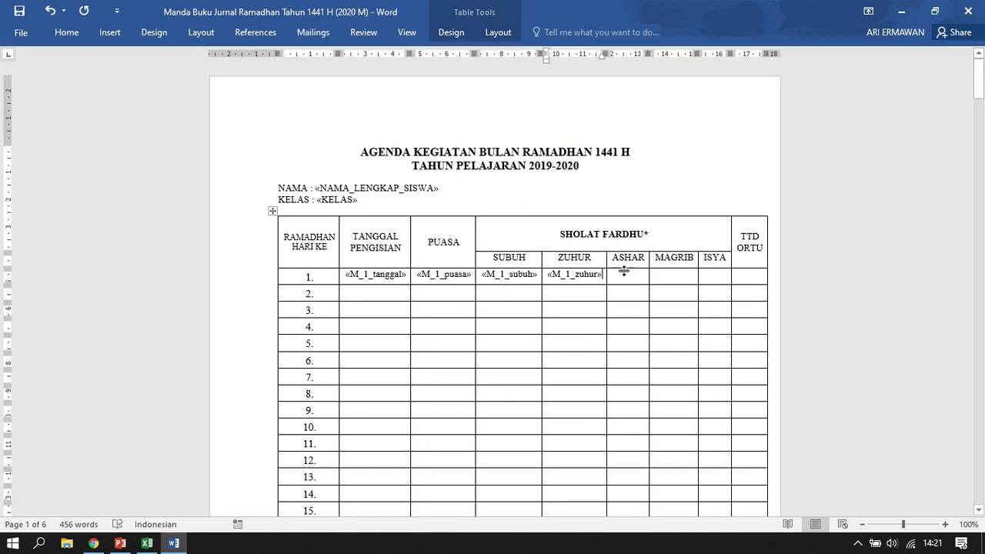
click(313, 32)
click(378, 86)
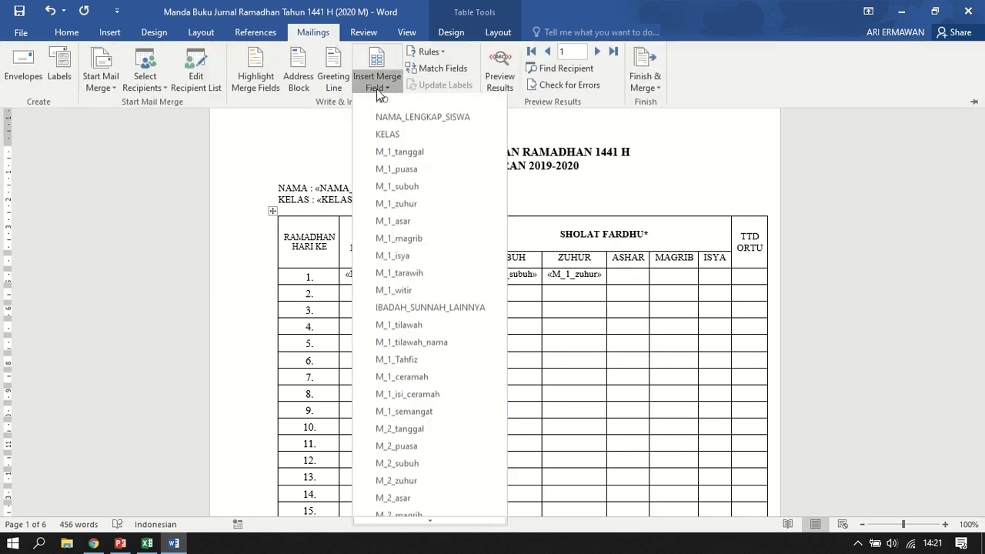
click(422, 223)
click(693, 278)
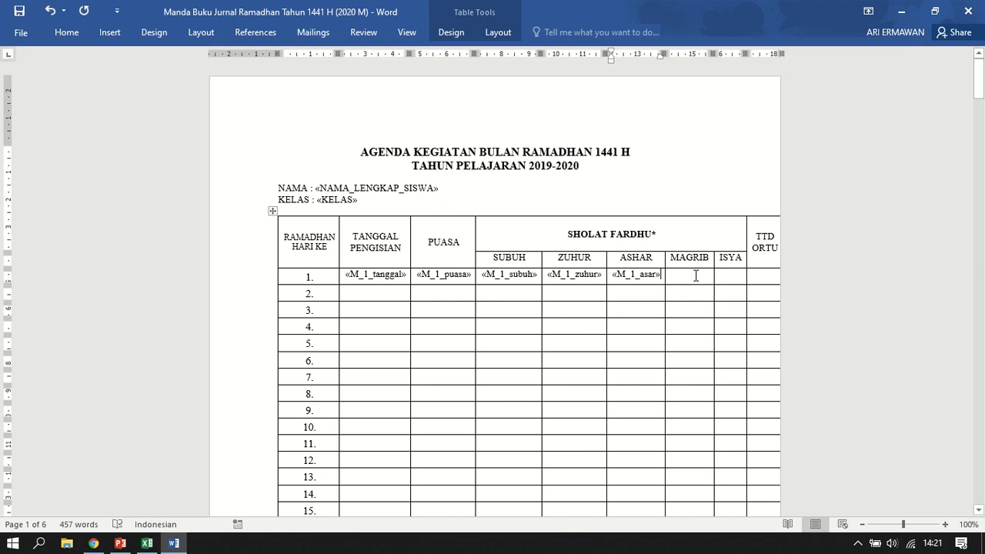
click(308, 32)
click(383, 85)
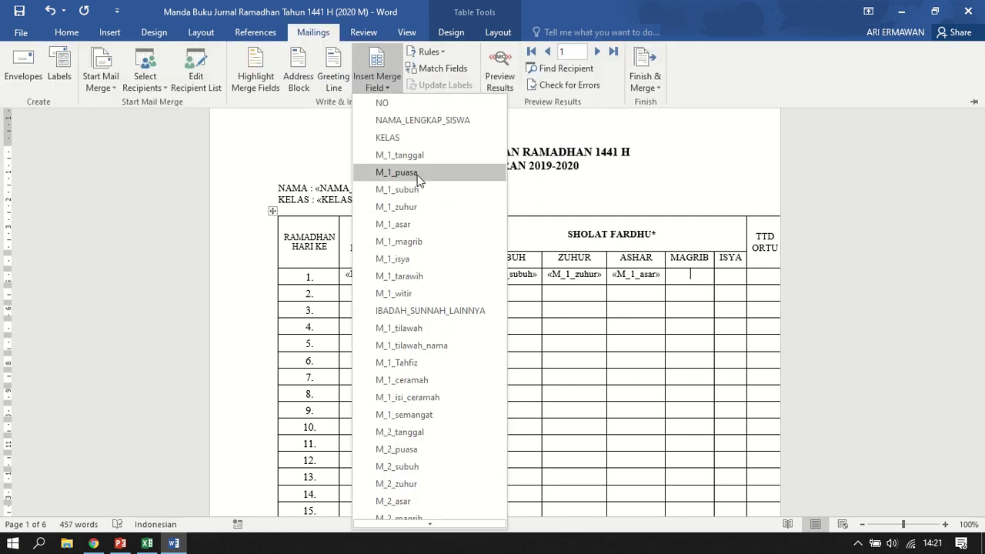
click(428, 242)
Insert the M_1_isya merge field in the ISYA cell of row 1.
click(750, 284)
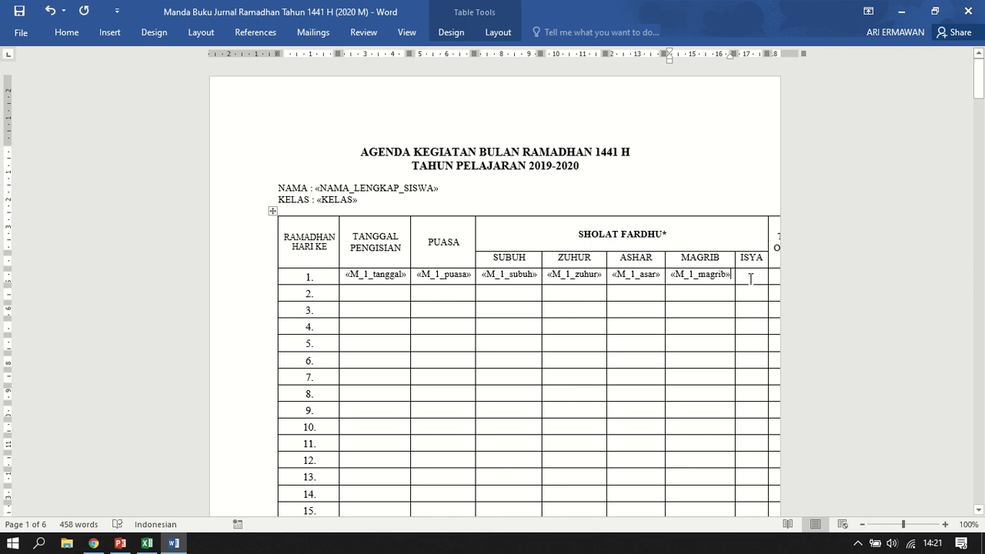
click(325, 37)
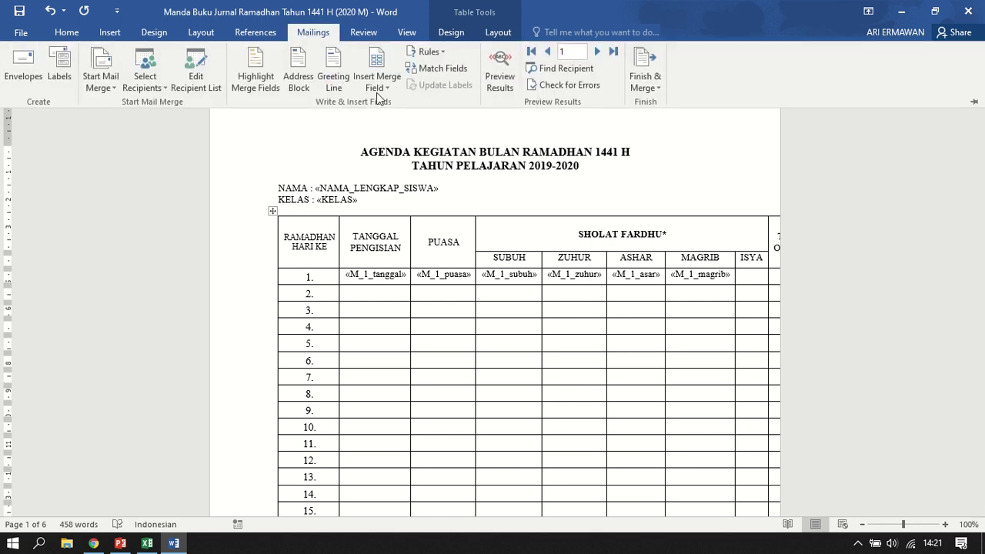
click(379, 82)
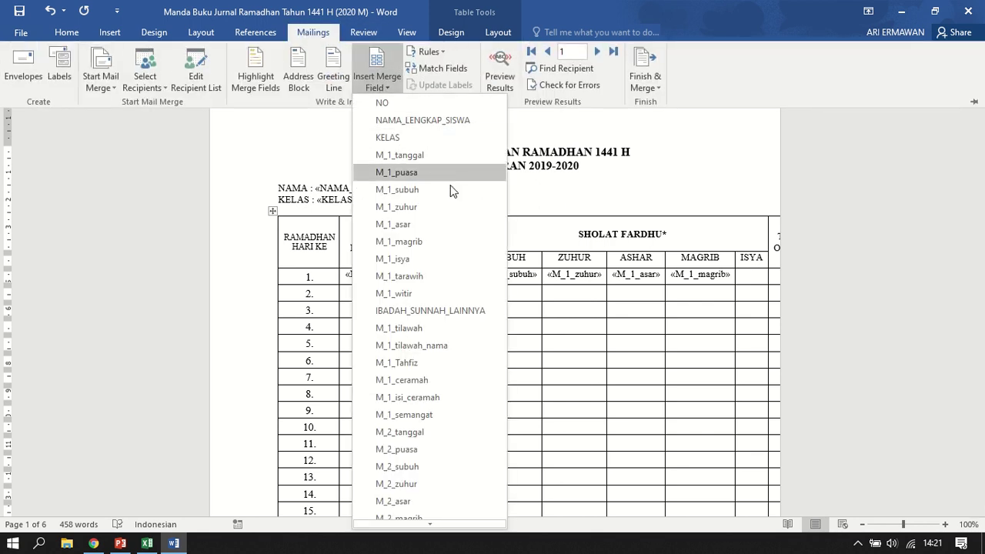
click(424, 259)
click(764, 284)
click(751, 279)
click(753, 294)
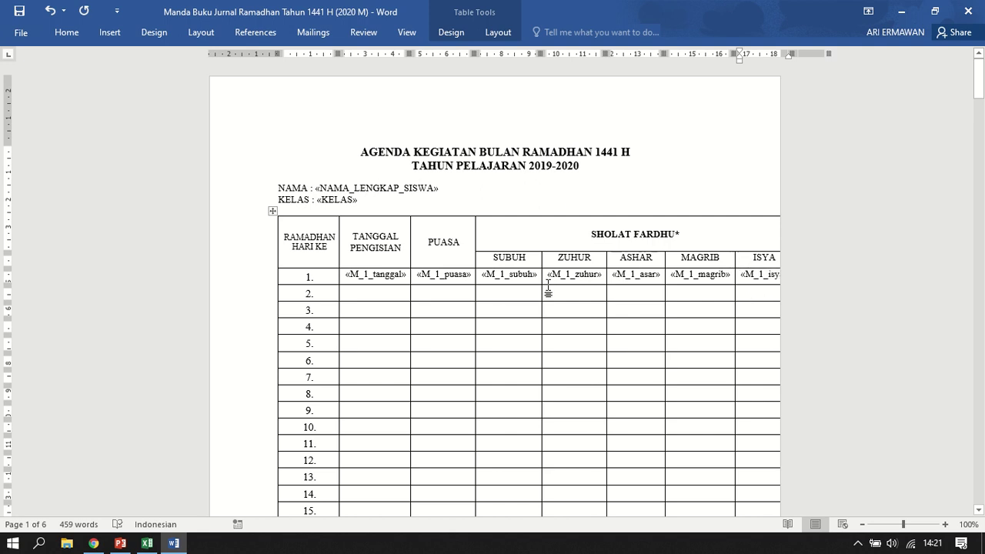
Preview the merge results for record 1 and check the filled date, fasting and prayer cells of row 1.
click(313, 33)
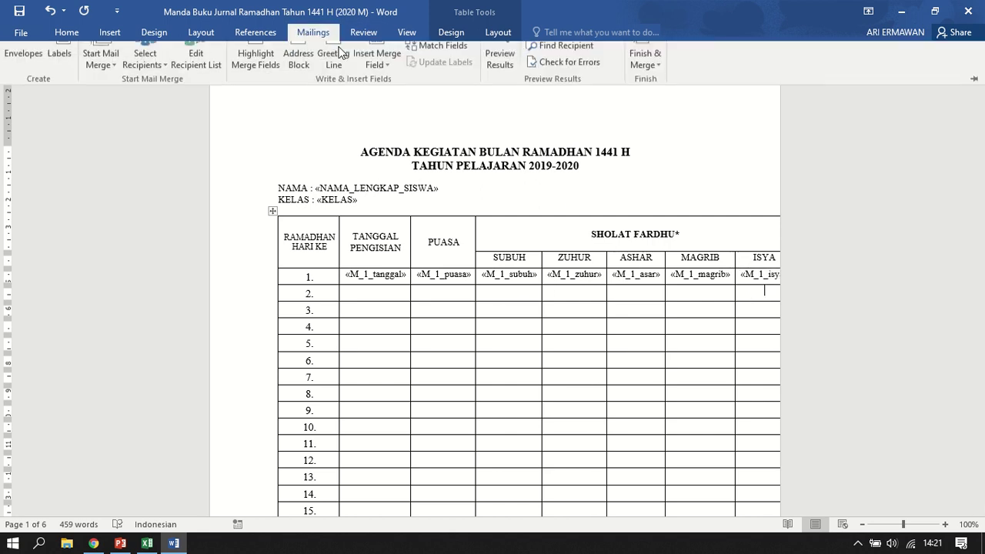
click(500, 77)
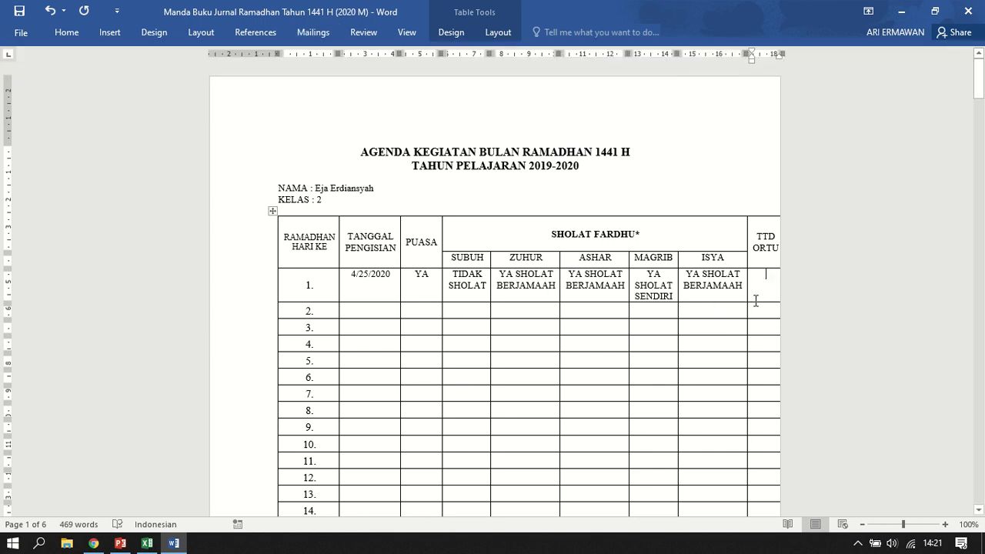
click(362, 278)
click(524, 288)
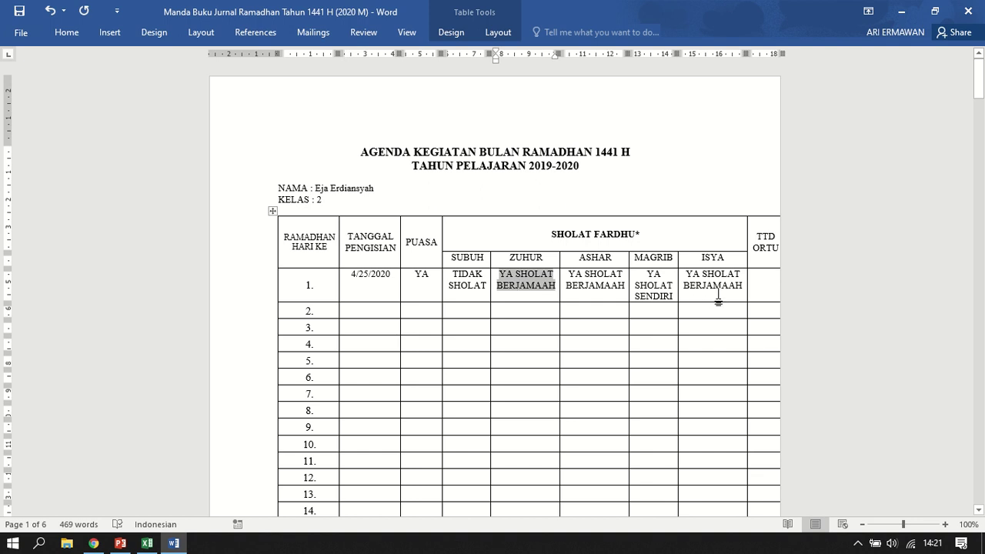
click(718, 291)
Shrink the font of all day-row cells from TANGGAL PENGISIAN through ISYA by two size steps.
drag(740, 294, 357, 475)
scroll(609, 254, up, 7)
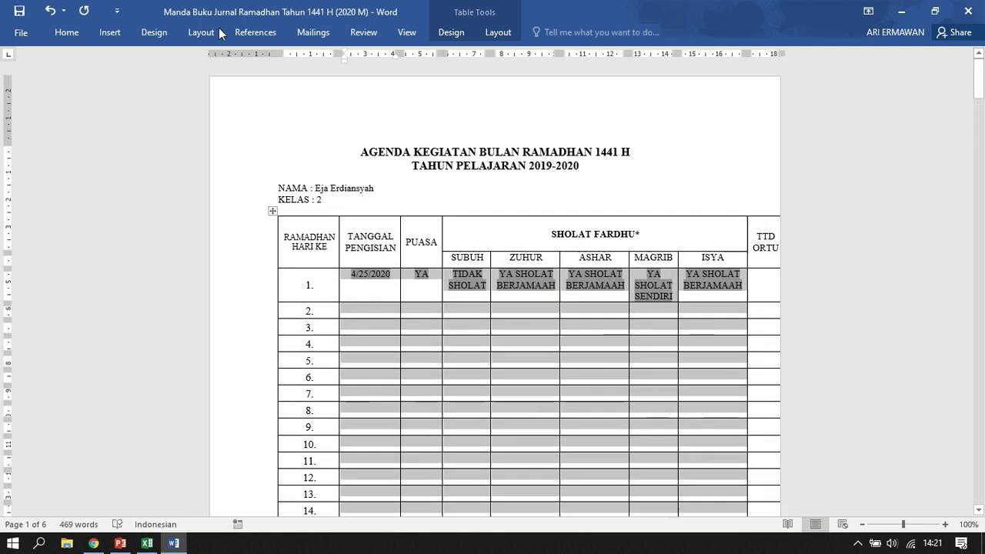
click(50, 30)
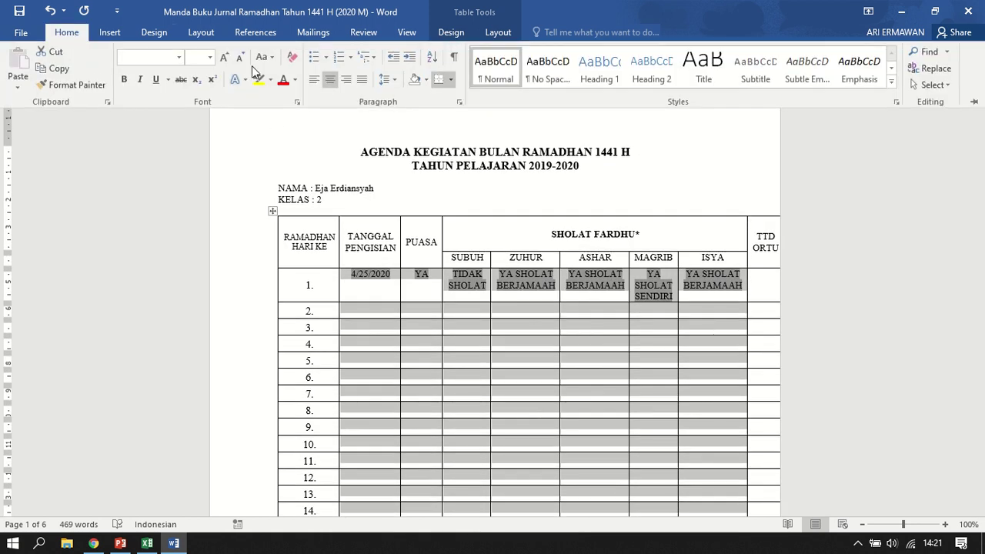
click(241, 67)
click(241, 66)
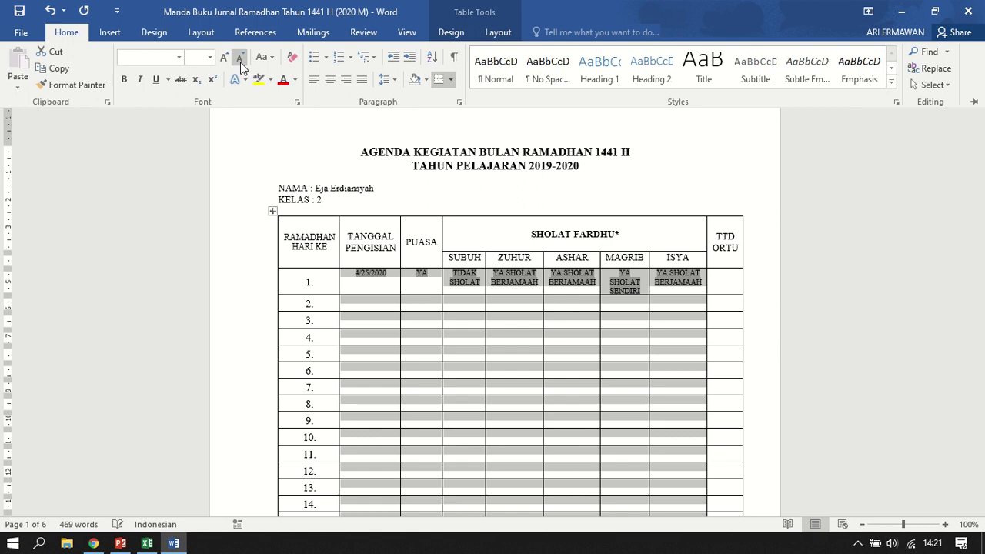
click(537, 313)
click(573, 301)
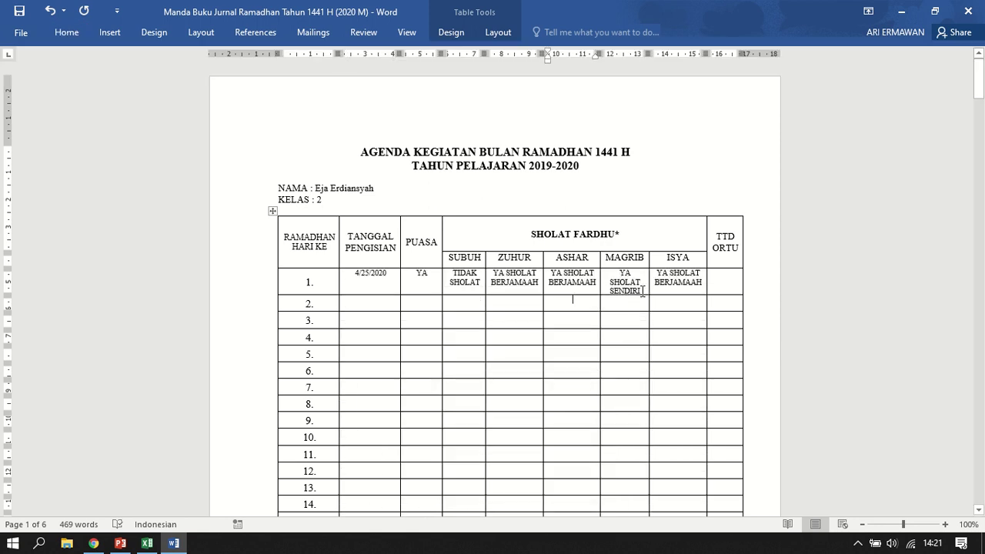
Insert the M_2_tanggal and M_2_puasa merge fields in the TANGGAL PENGISIAN and PUASA cells of row 2.
click(382, 302)
click(313, 32)
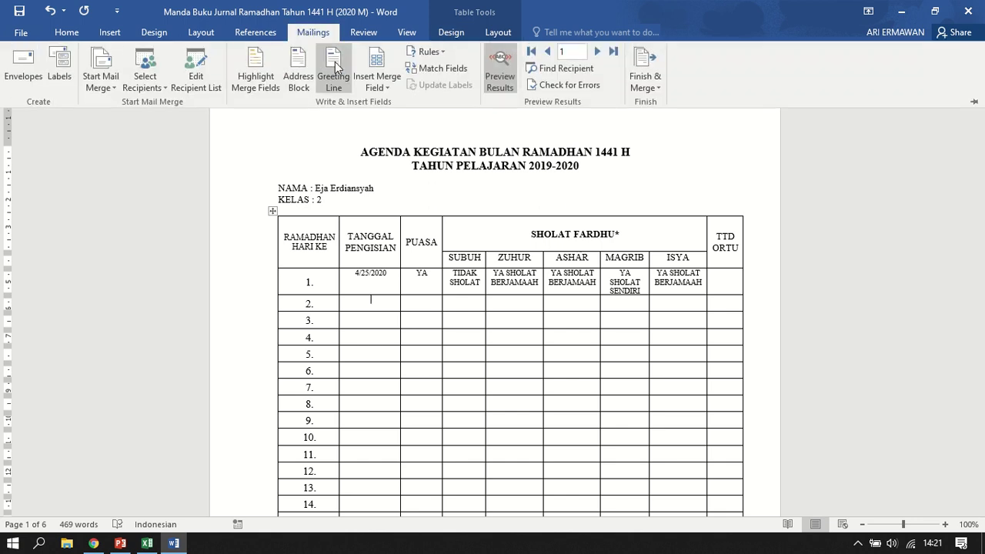
click(378, 92)
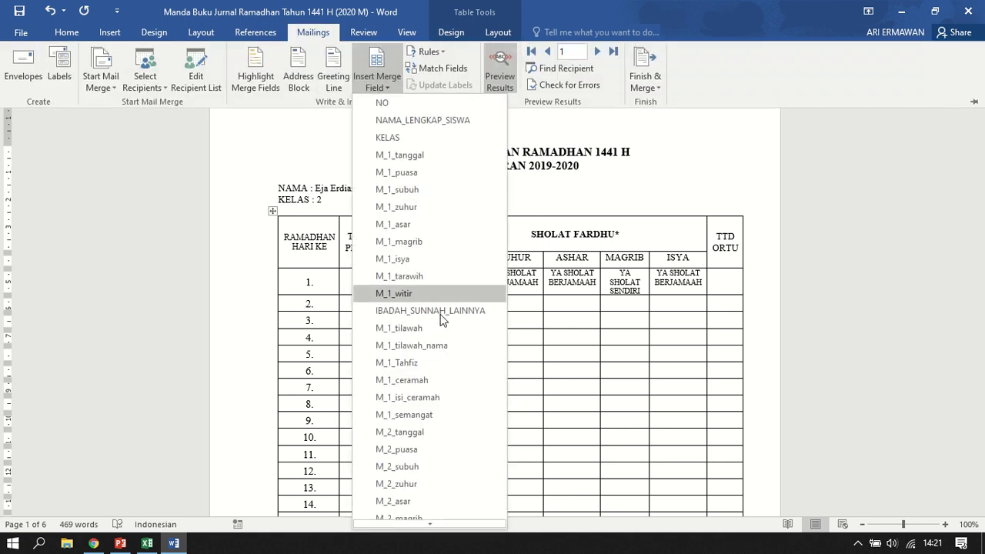
scroll(431, 410, down, 2)
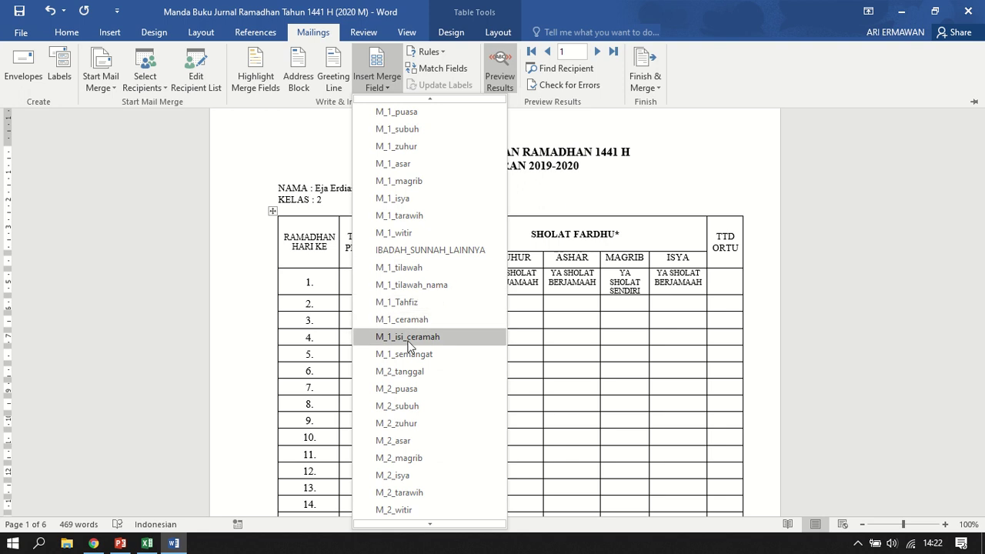
click(416, 372)
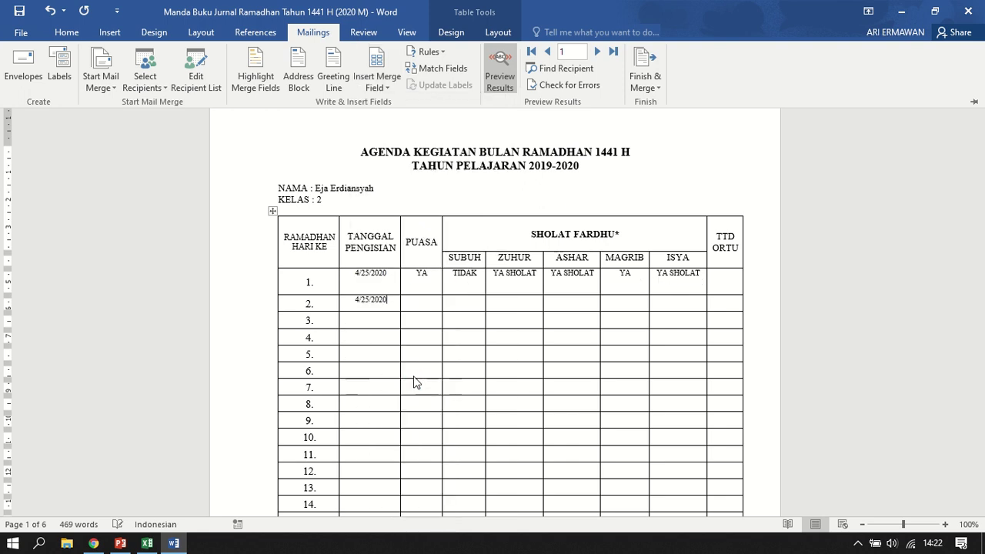
key(ctrl+F1)
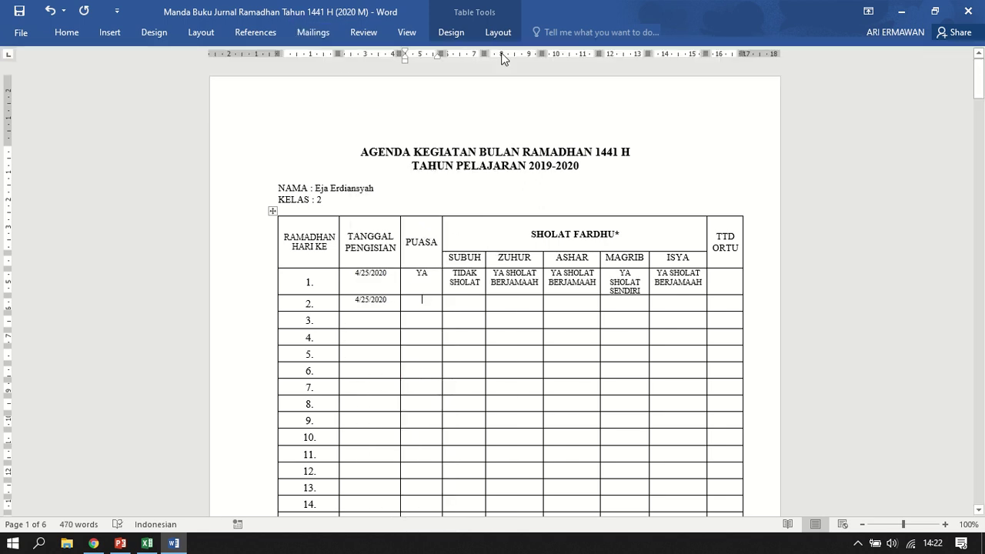
click(313, 33)
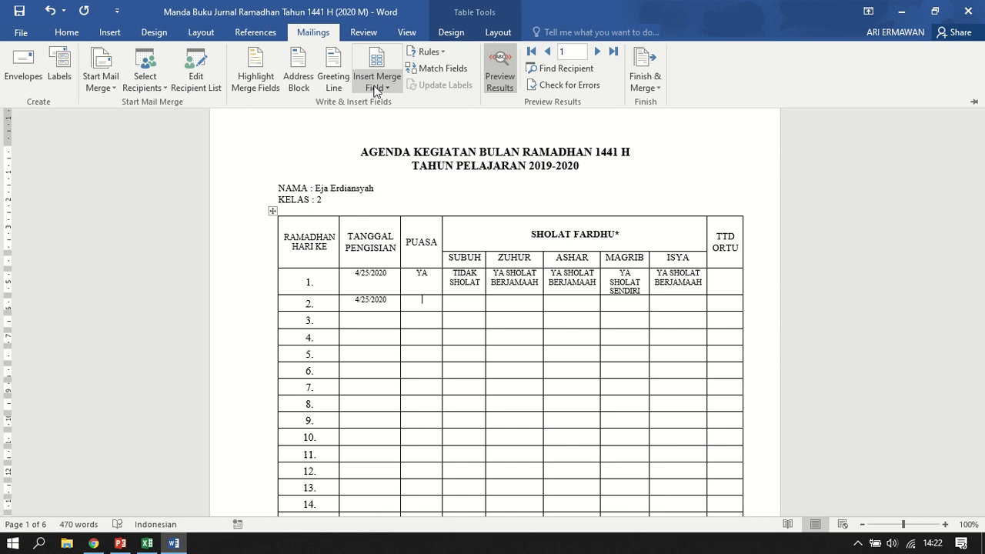
click(376, 88)
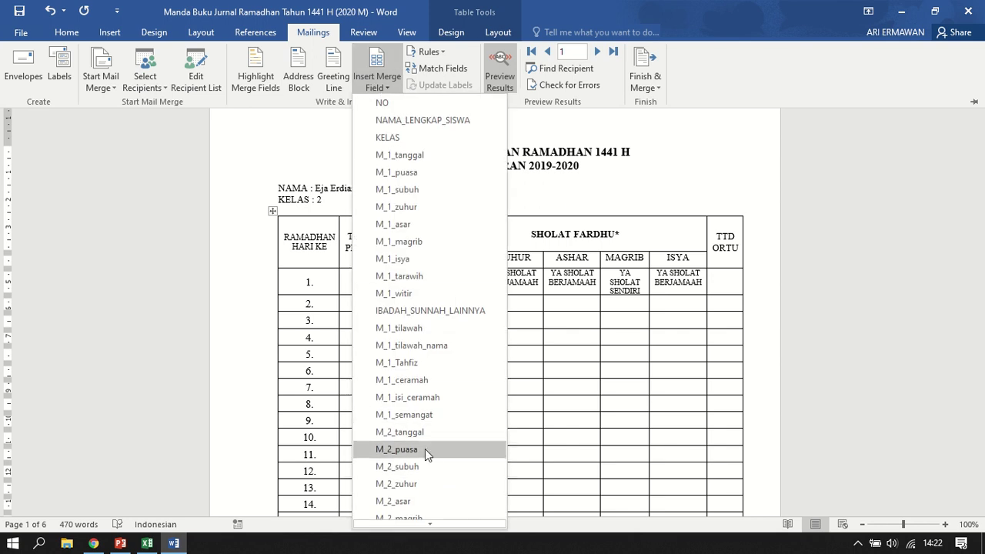
click(396, 449)
Insert the M_2_subuh and M_2_zuhur merge fields in the SUBUH and ZUHUR cells of row 2.
click(467, 300)
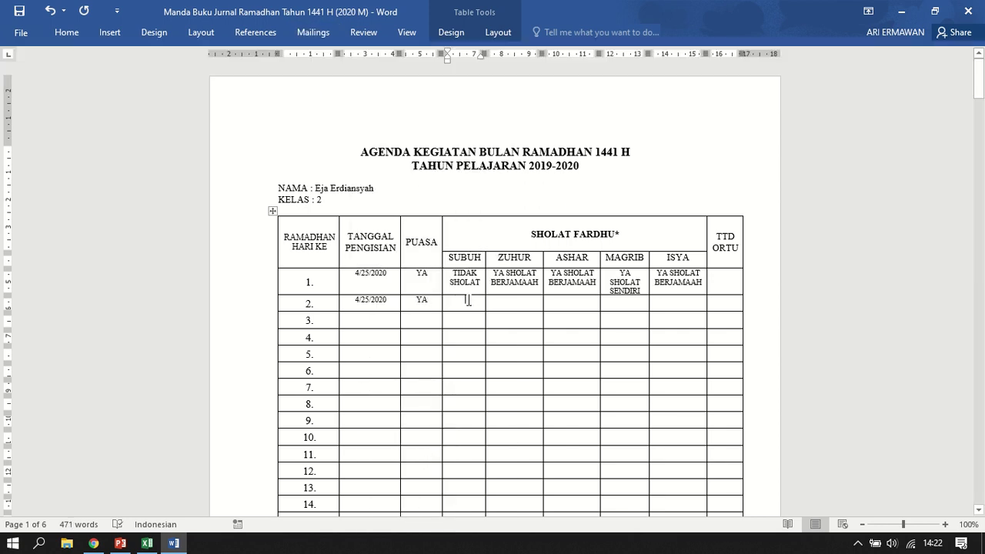
click(313, 33)
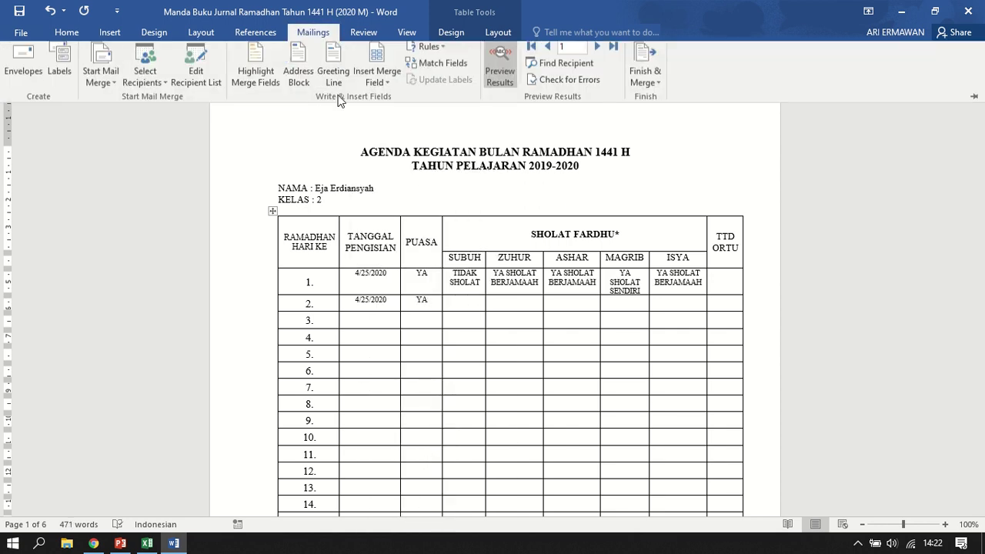
click(380, 88)
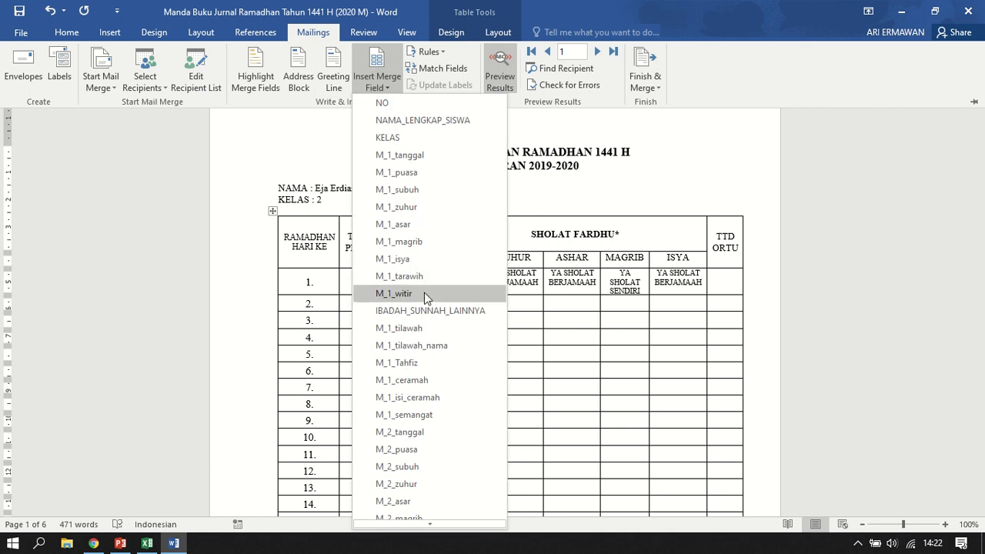
click(423, 468)
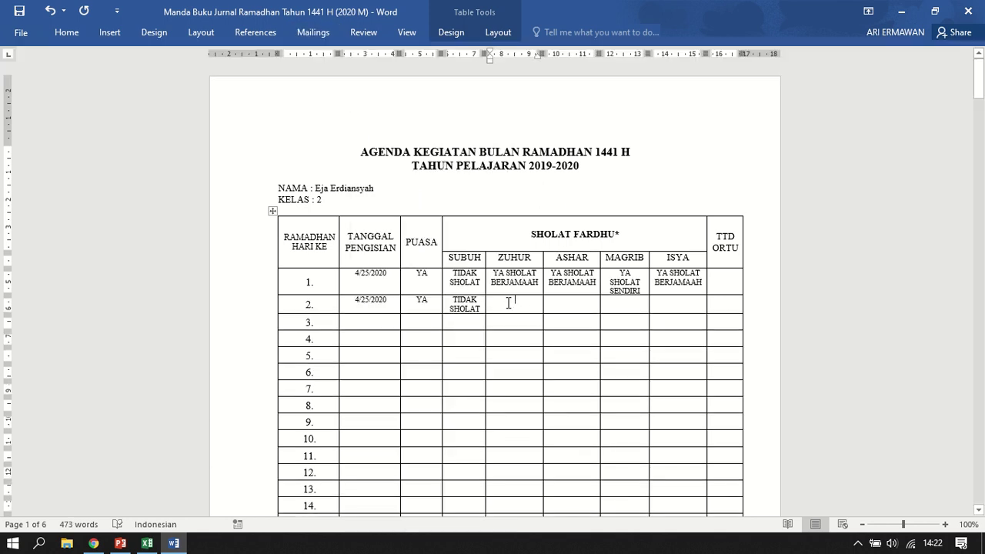
click(317, 34)
click(377, 81)
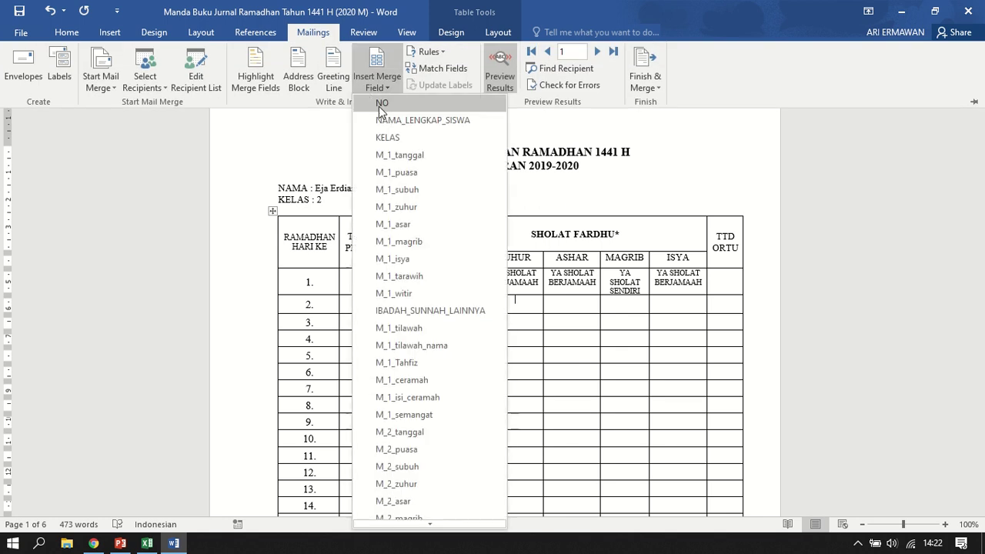
click(423, 483)
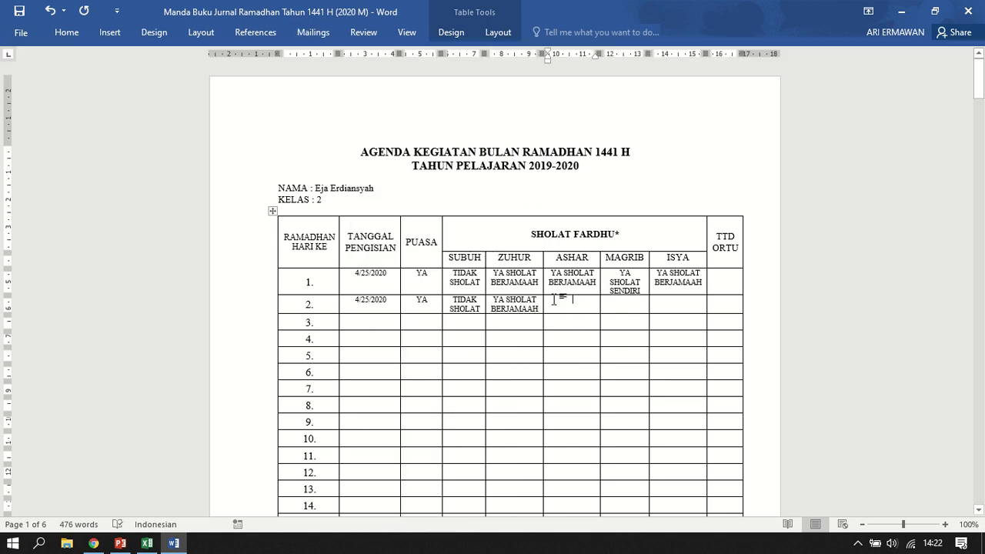
Insert the M_2_asar and M_2_magrib merge fields in the ASHAR and MAGRIB cells of row 2.
click(307, 34)
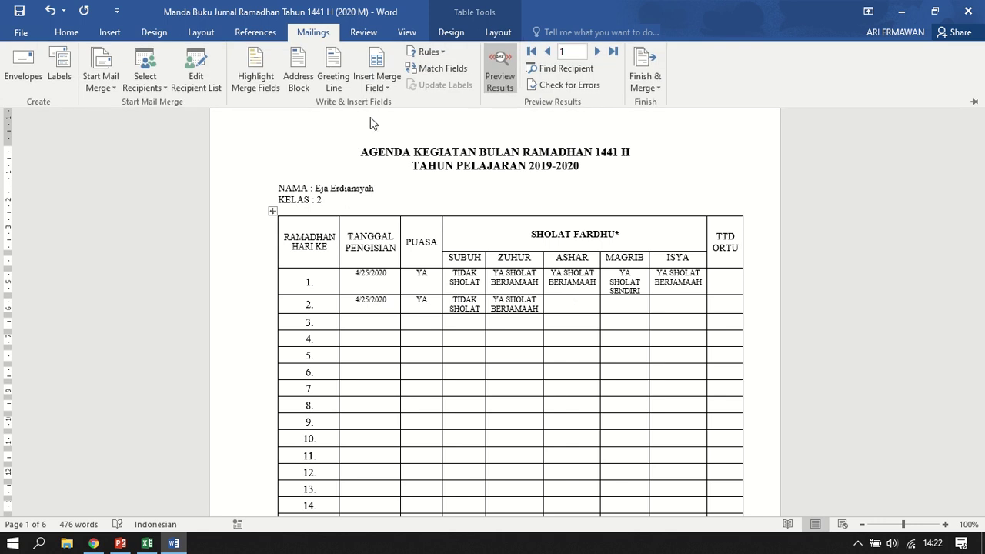
click(377, 81)
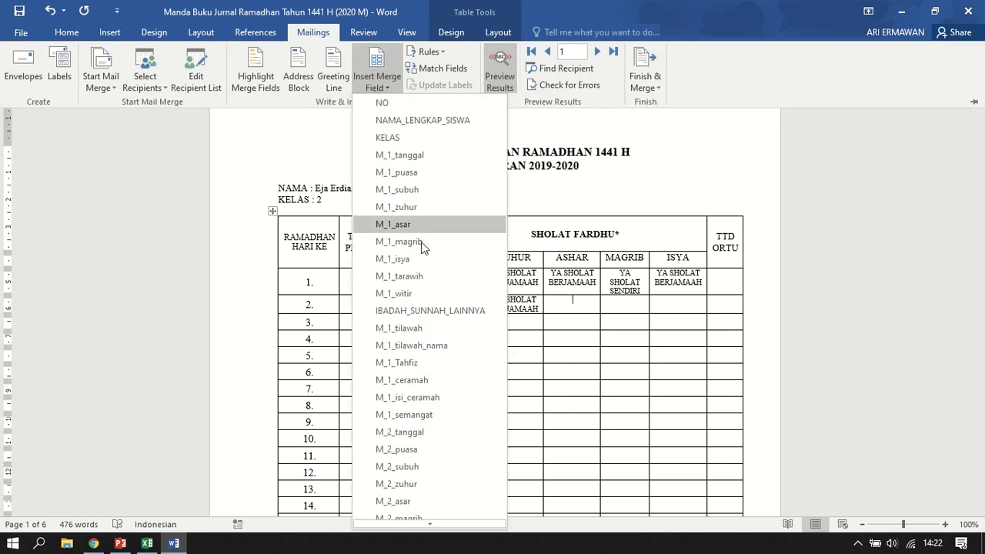
click(422, 501)
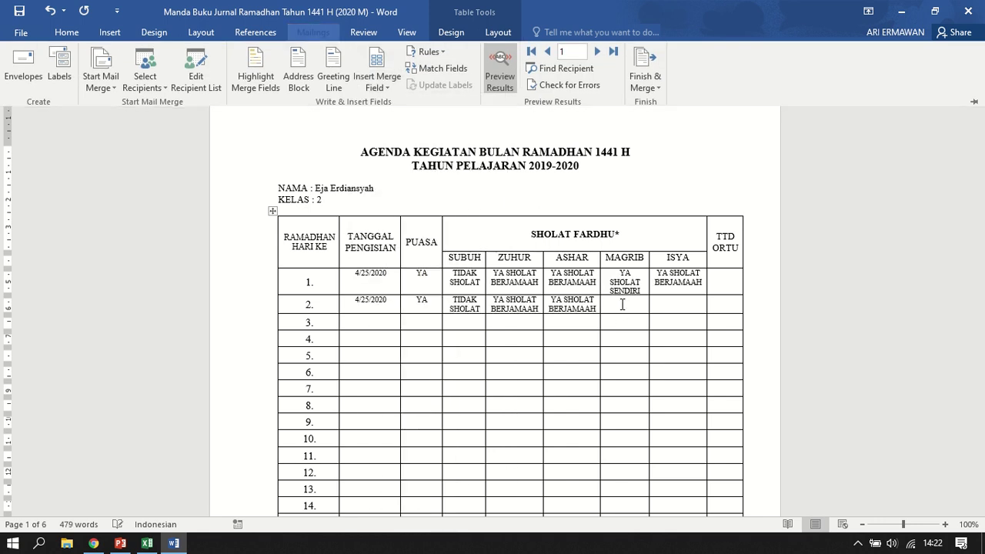
click(624, 306)
click(313, 32)
click(377, 81)
scroll(438, 497, down, 1)
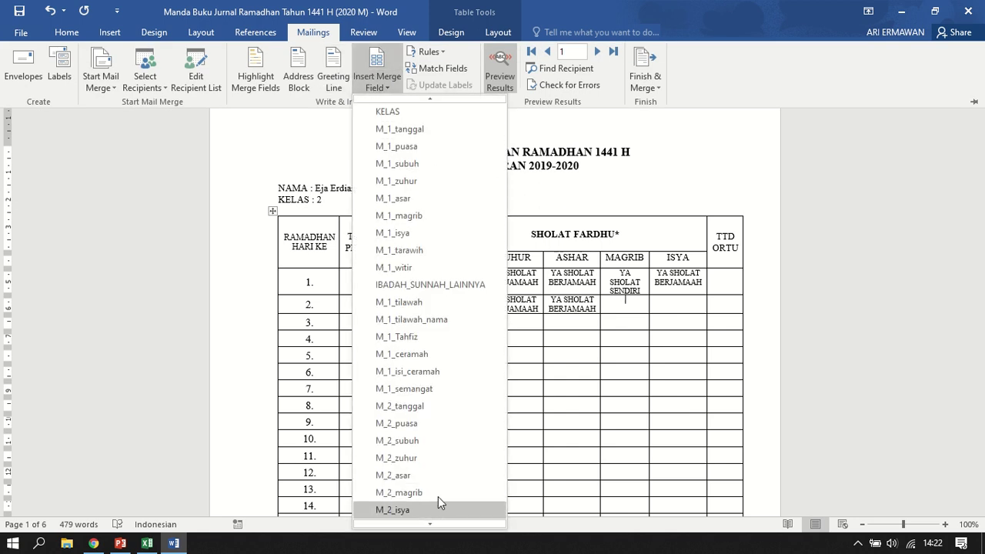
click(433, 495)
Insert the M_2_isya merge field in the ISYA cell of row 2.
click(681, 308)
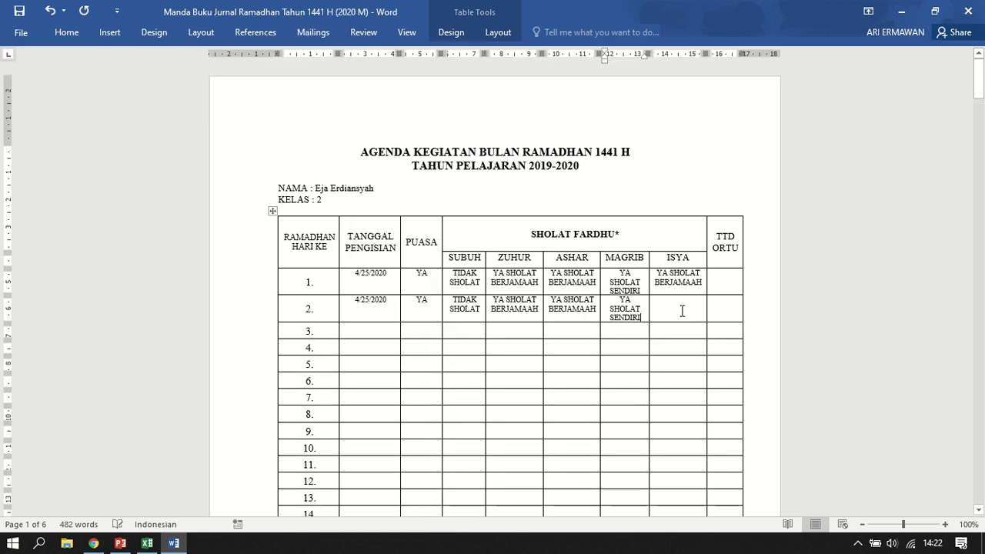
click(313, 32)
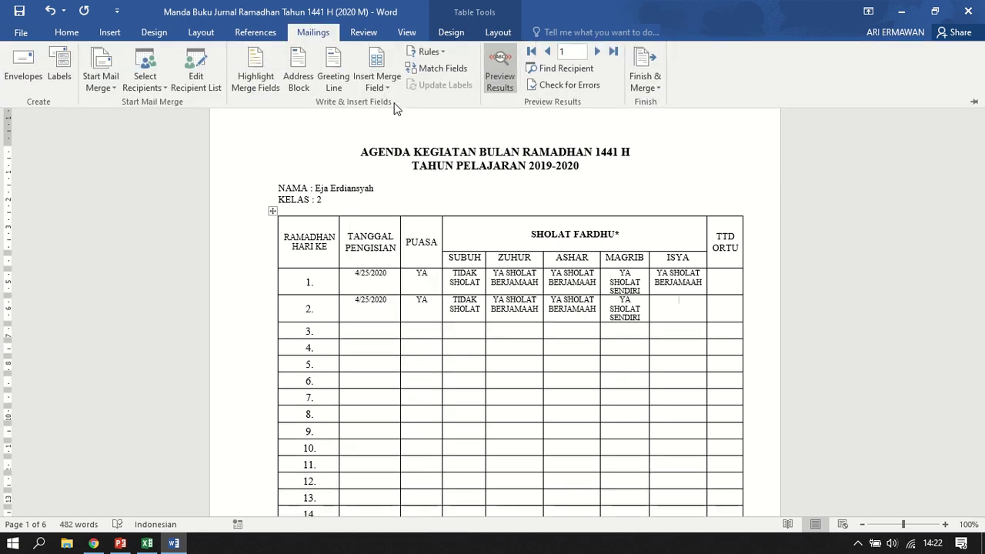
click(378, 81)
scroll(430, 452, down, 1)
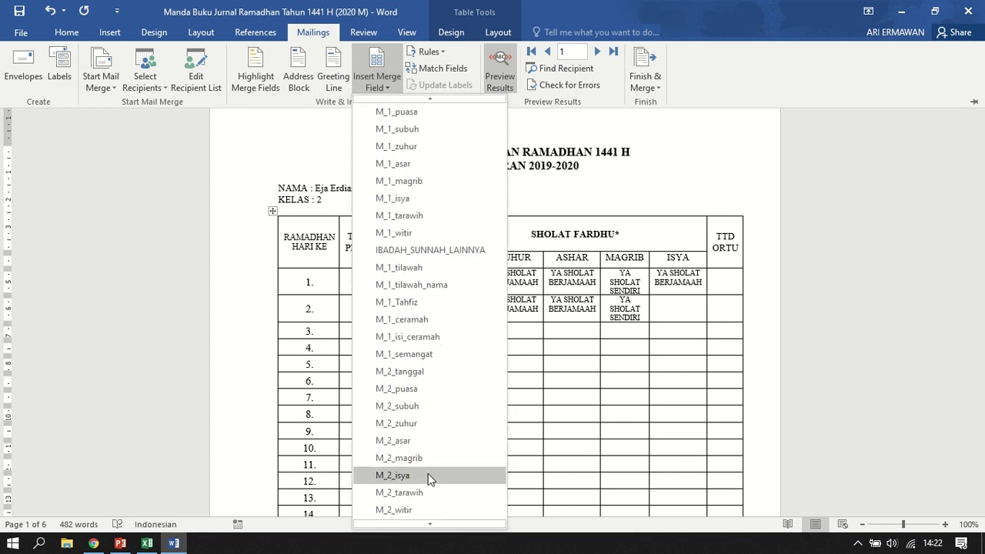
click(428, 473)
Examine the second-page SHOLAT SUNNAH agenda and its NAMA and KELAS lines against the SHOLAT FARDHU table on the first page.
scroll(592, 354, down, 10)
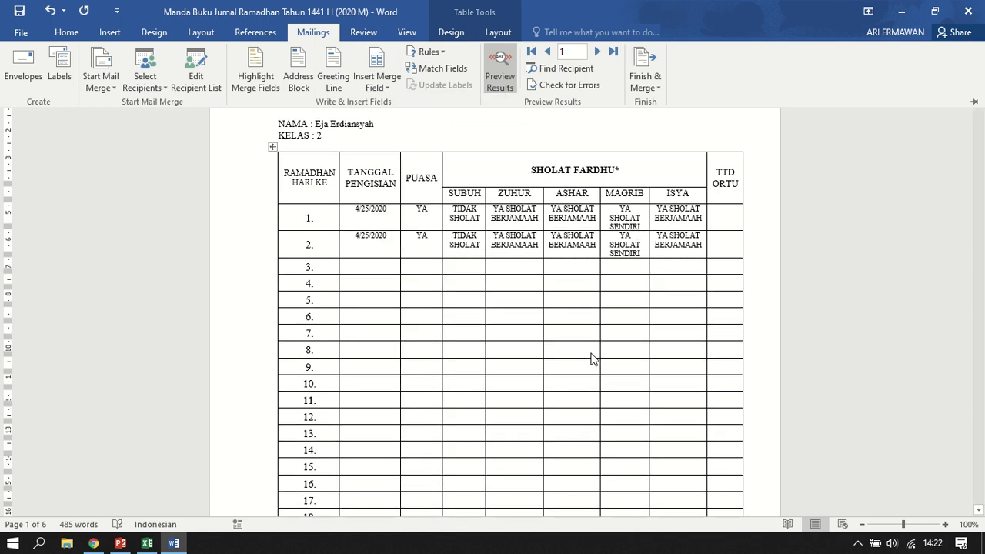
scroll(587, 372, down, 10)
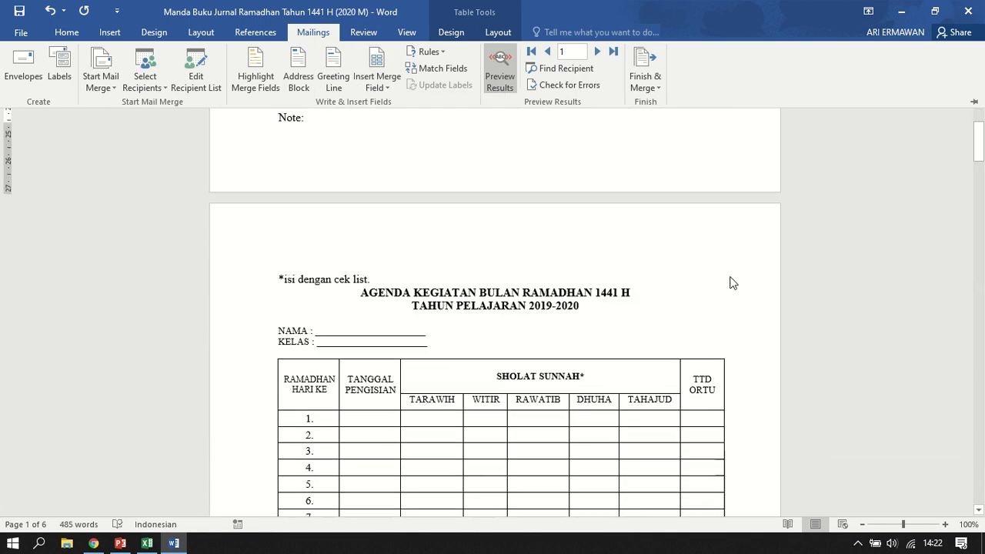
key(ctrl+F1)
click(390, 298)
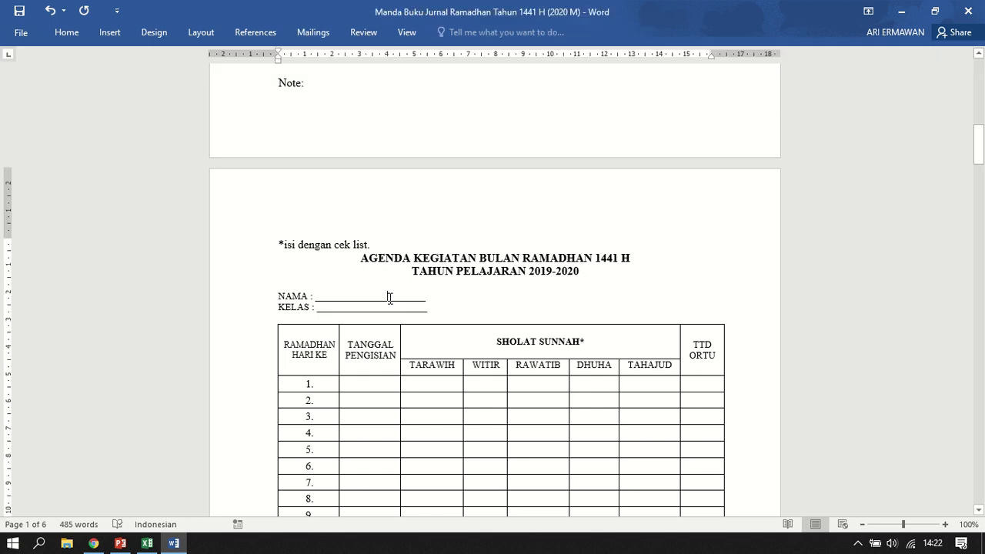
scroll(504, 351, up, 20)
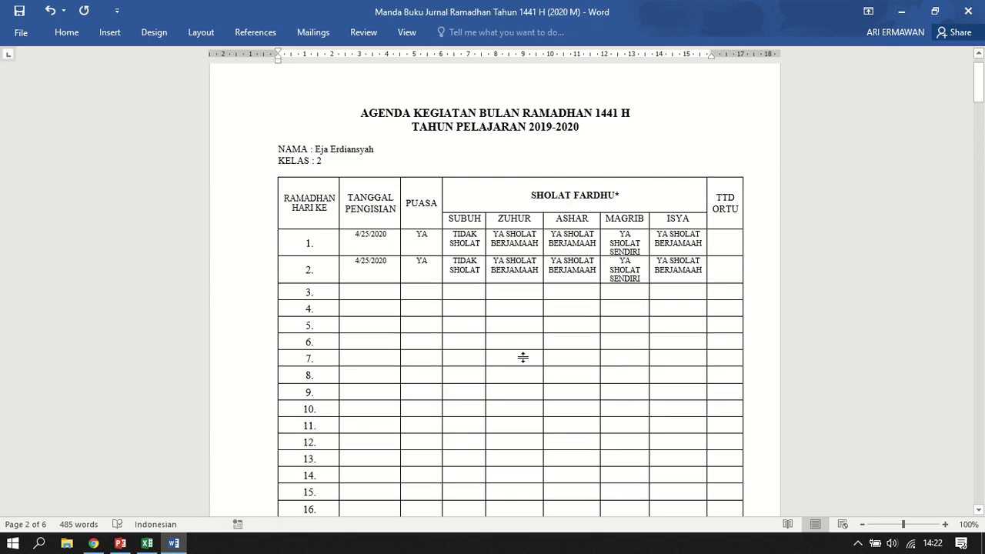
scroll(506, 360, down, 20)
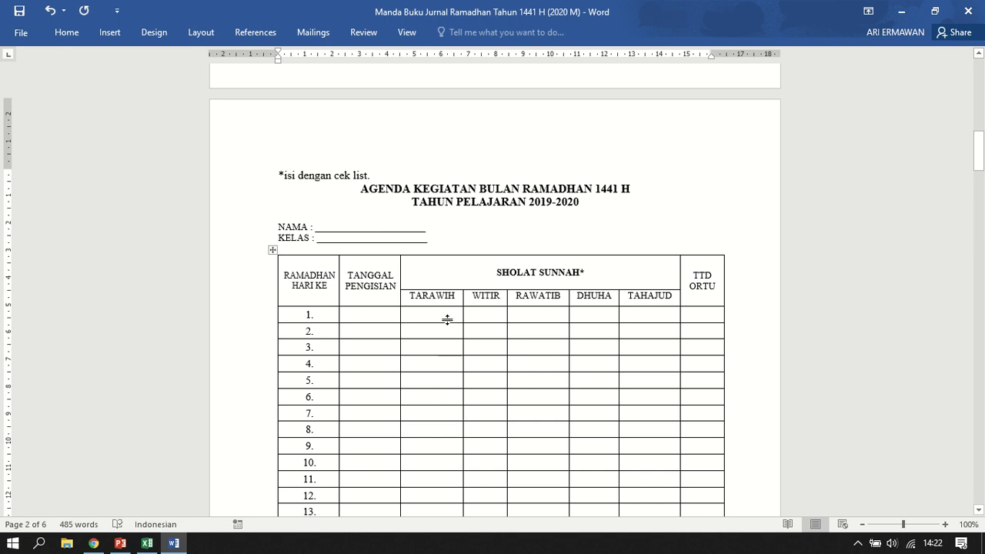
scroll(384, 242, up, 5)
scroll(322, 373, down, 1)
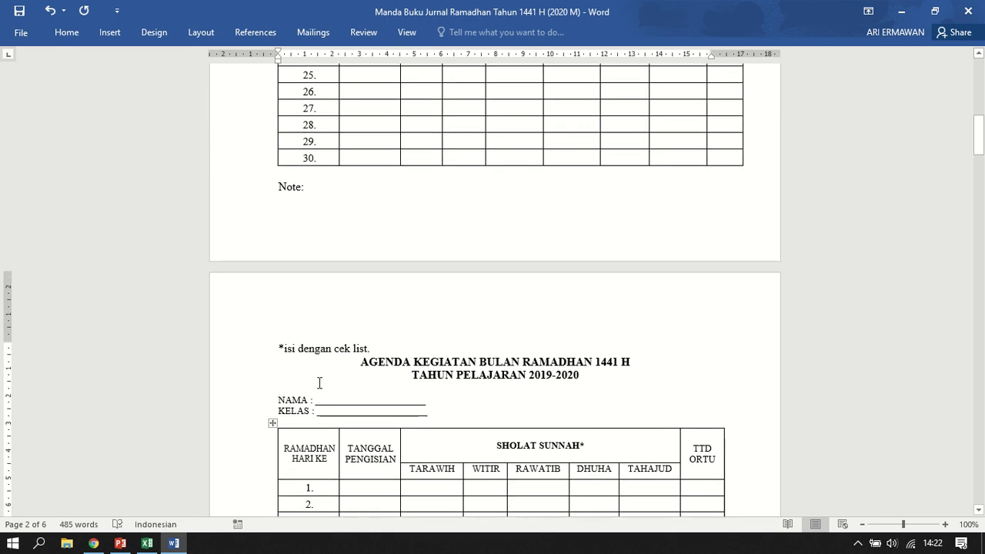
Delete the "*isi dengan cek list." line above the agenda title on the second page.
click(350, 215)
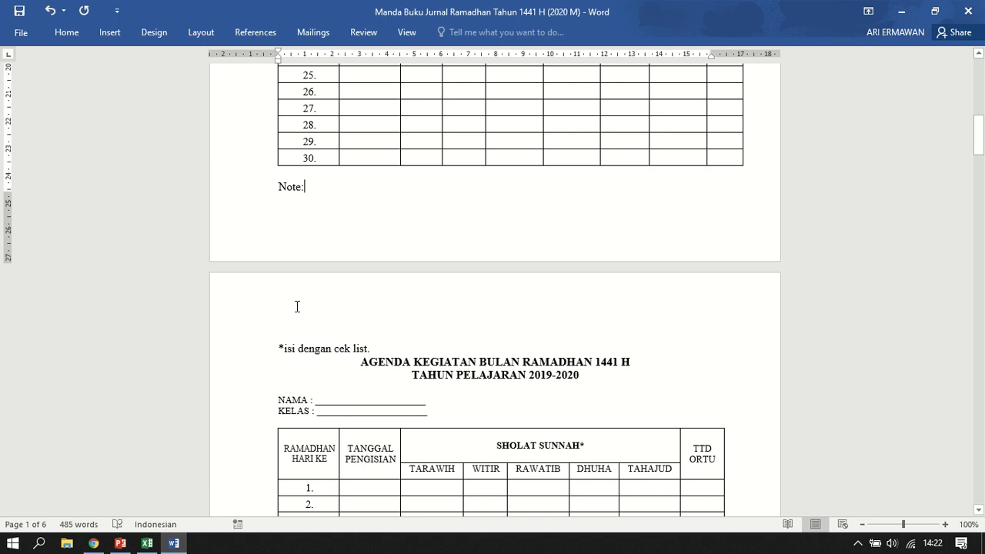
scroll(324, 292, up, 1)
scroll(295, 301, down, 3)
drag(385, 276, 262, 273)
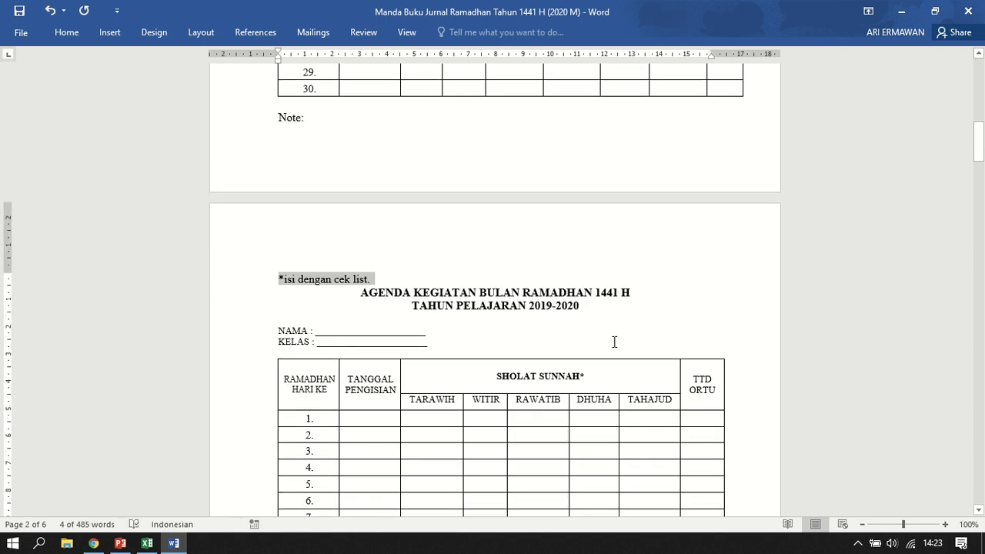
key(Delete)
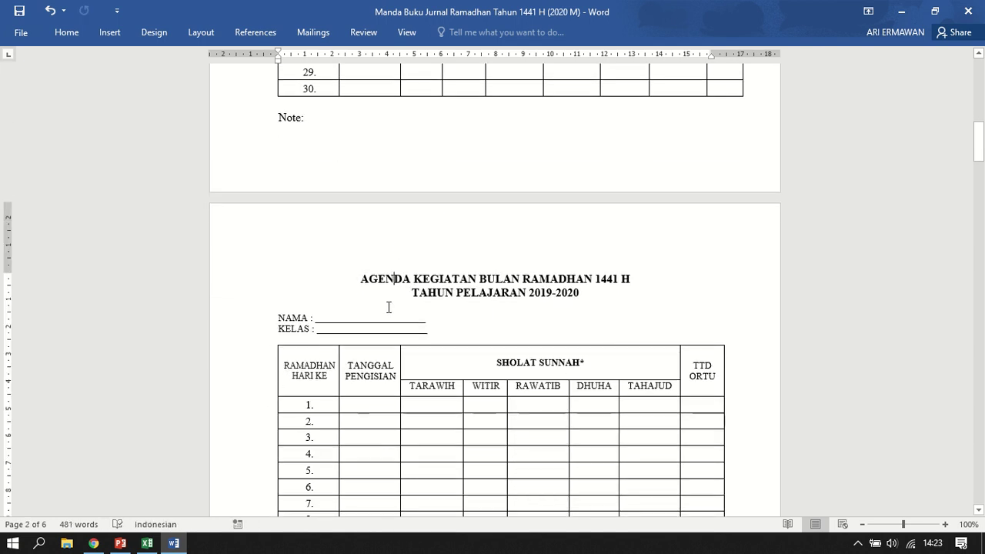
Insert the M_1_tanggal merge field into the TANGGAL PENGISIAN cell for day 1 of the SHOLAT SUNNAH table.
scroll(543, 166, up, 10)
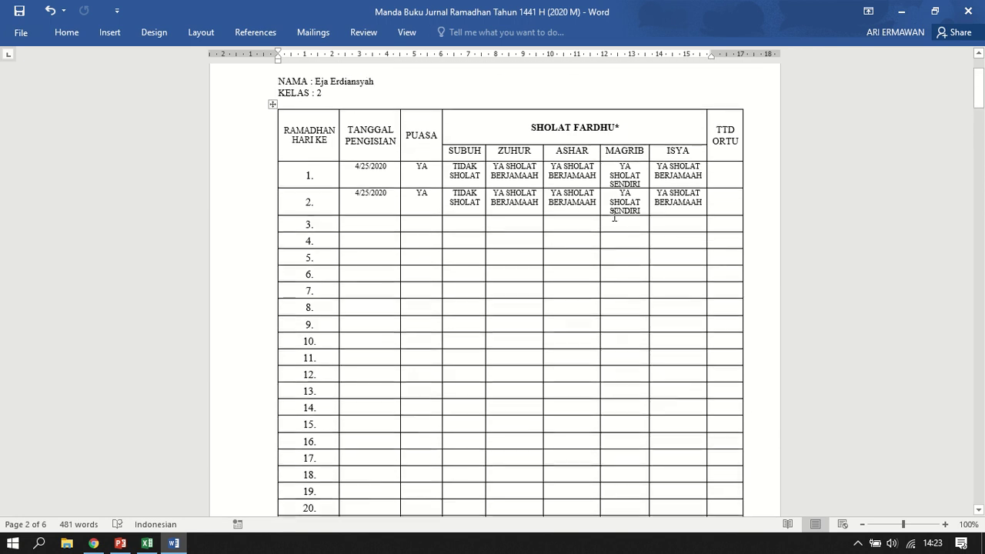
scroll(472, 366, down, 10)
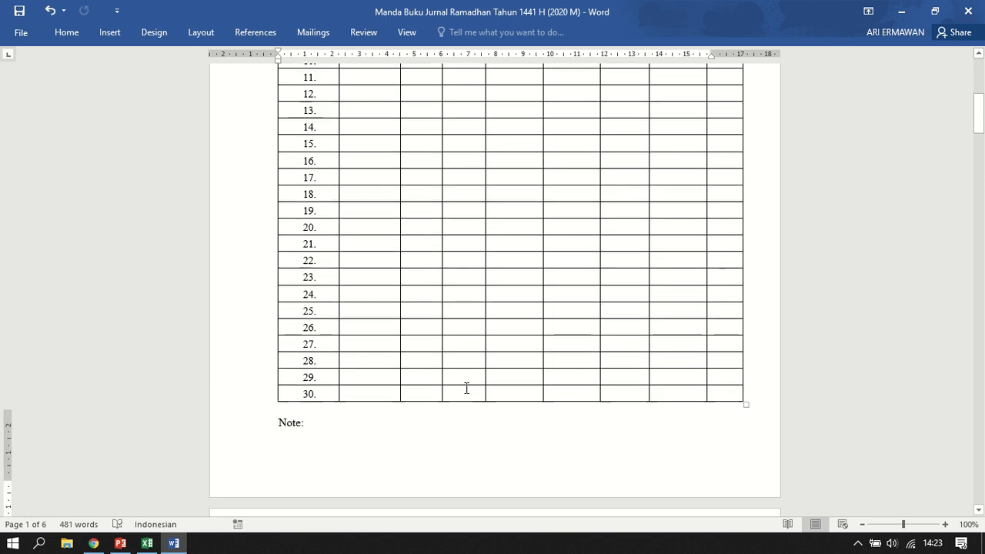
click(374, 266)
click(302, 34)
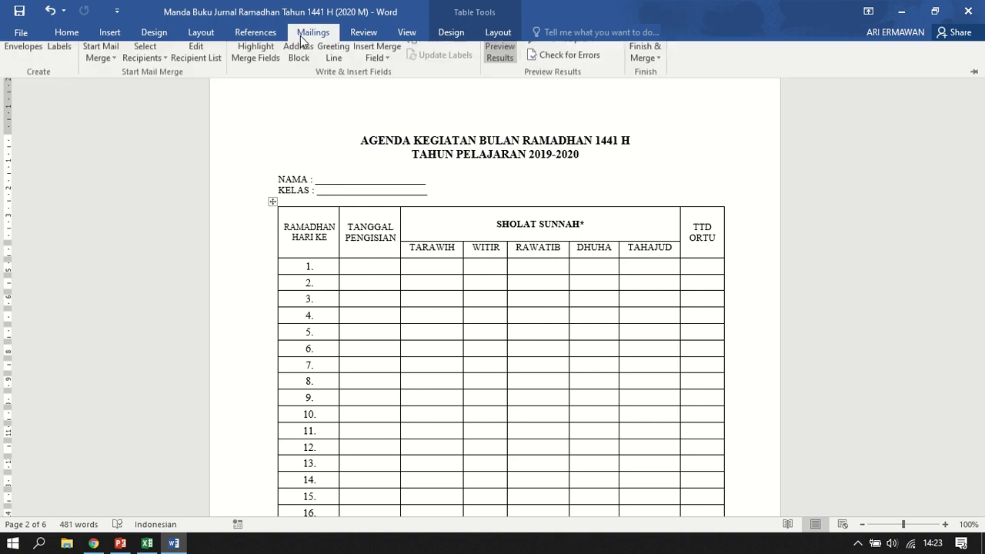
click(385, 89)
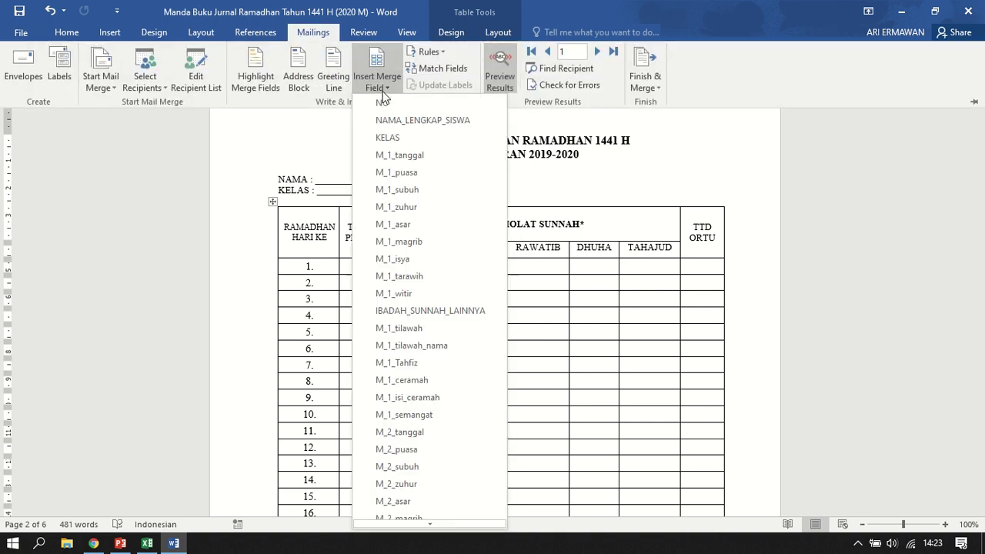
click(408, 157)
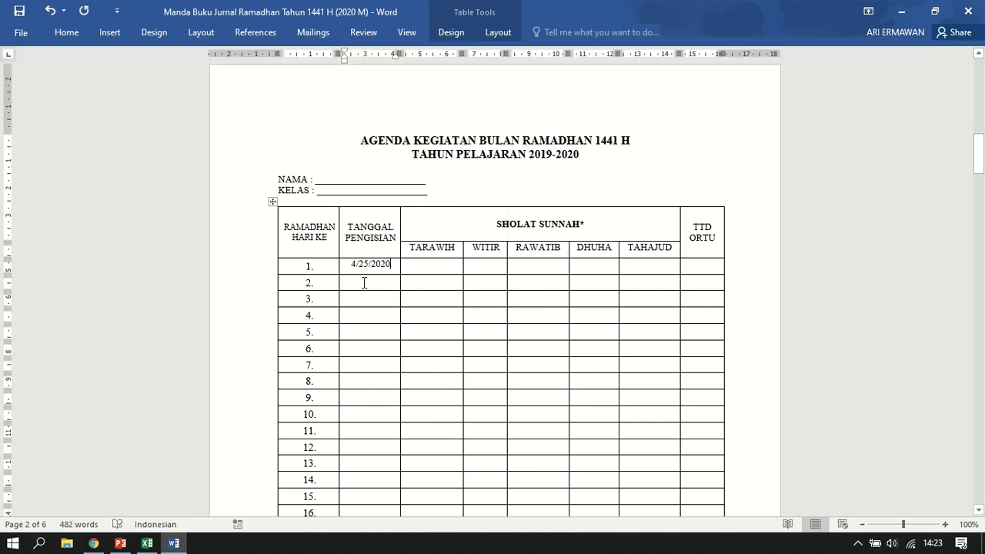
Insert the M_2_tanggal merge field into the TANGGAL PENGISIAN cell for day 2 of the SHOLAT SUNNAH table.
click(314, 32)
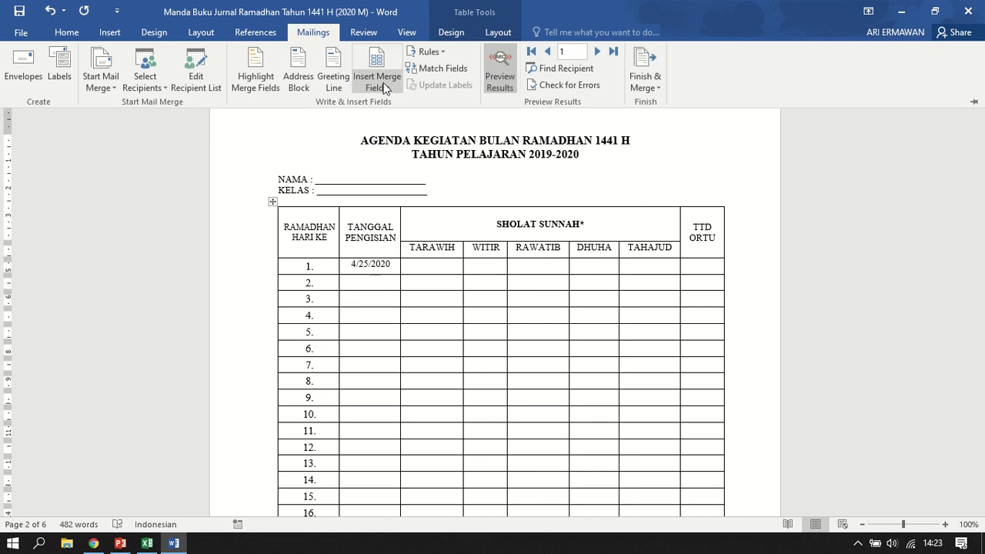
click(377, 82)
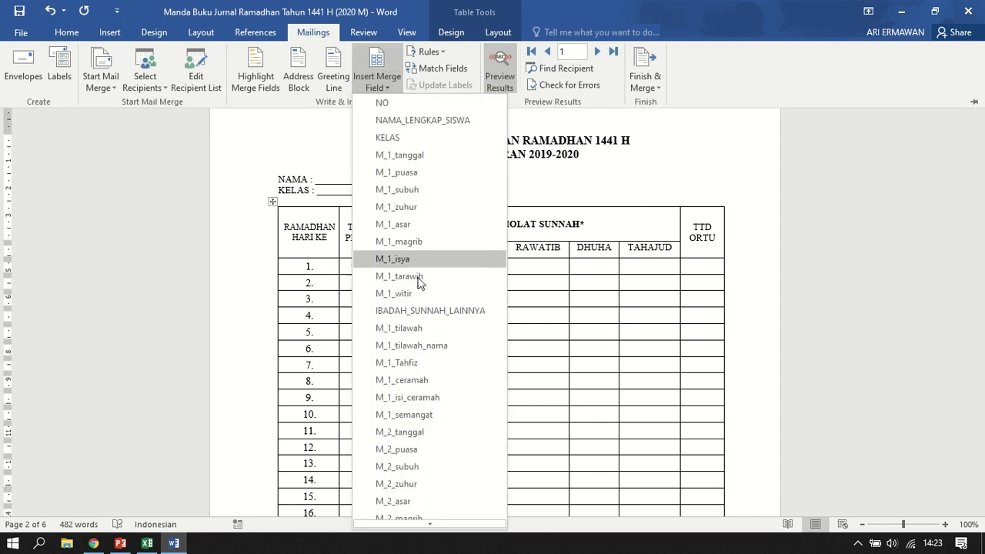
click(417, 433)
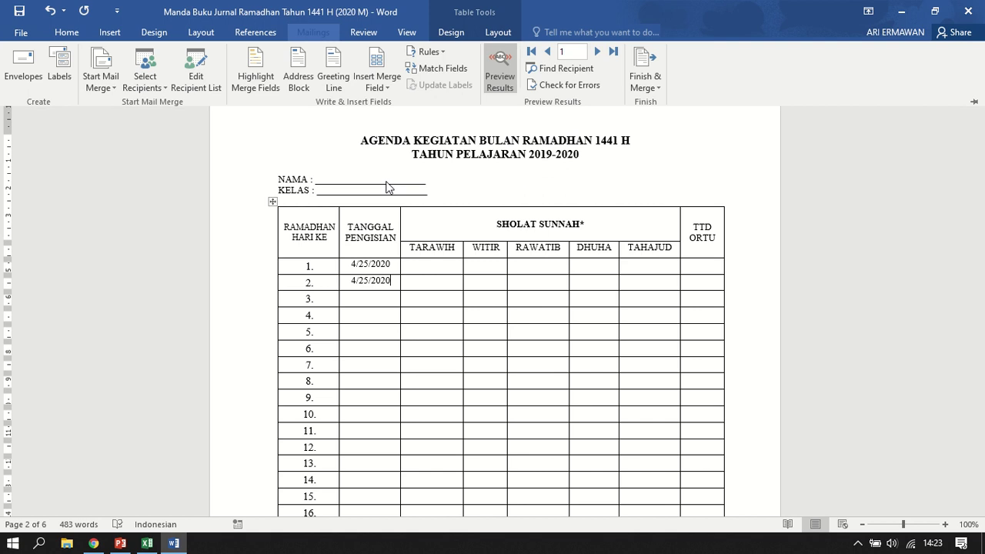
Replace the blank underline after NAMA above the SHOLAT SUNNAH table with the NAMA_LENGKAP_SISWA merge field, leaving no underscore.
click(392, 180)
drag(411, 180, 301, 164)
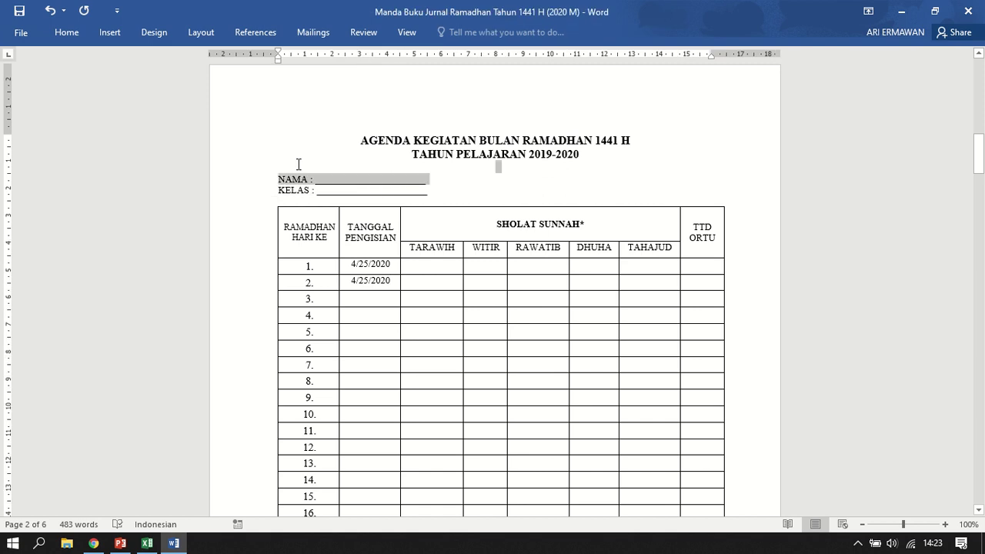
click(313, 32)
click(389, 88)
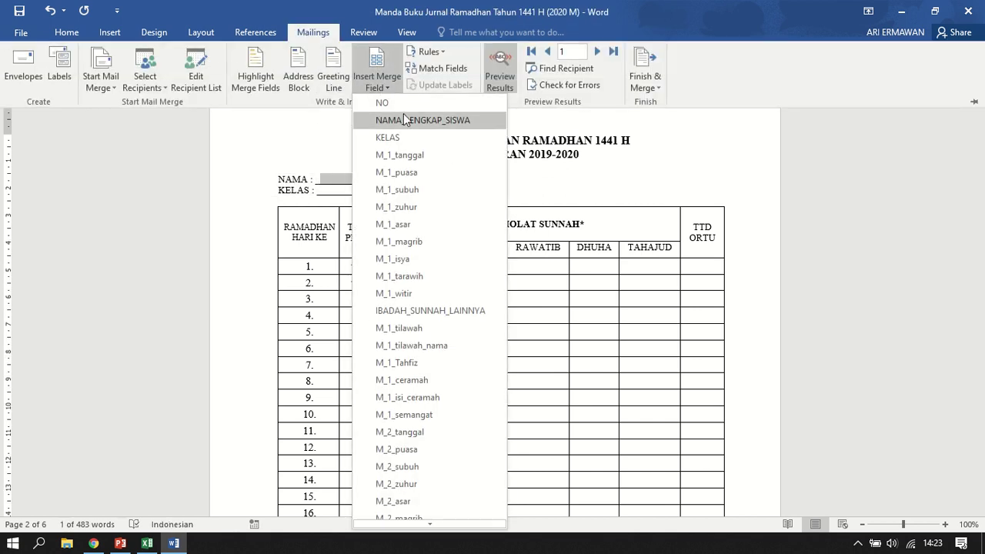
click(404, 114)
click(358, 224)
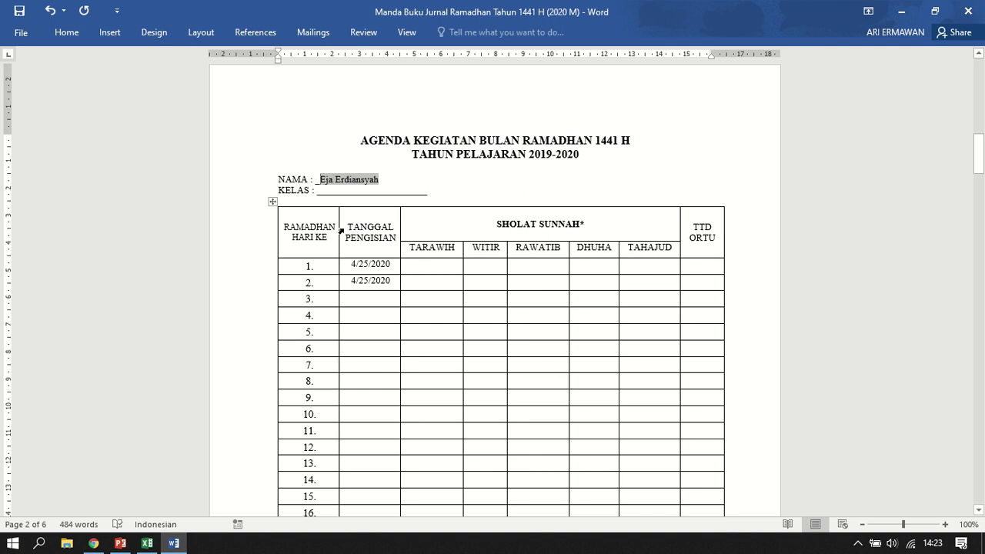
key(BackSpace)
Replace the blank underline after KELAS above the SHOLAT SUNNAH table with the KELAS merge field.
drag(430, 196, 324, 191)
click(318, 190)
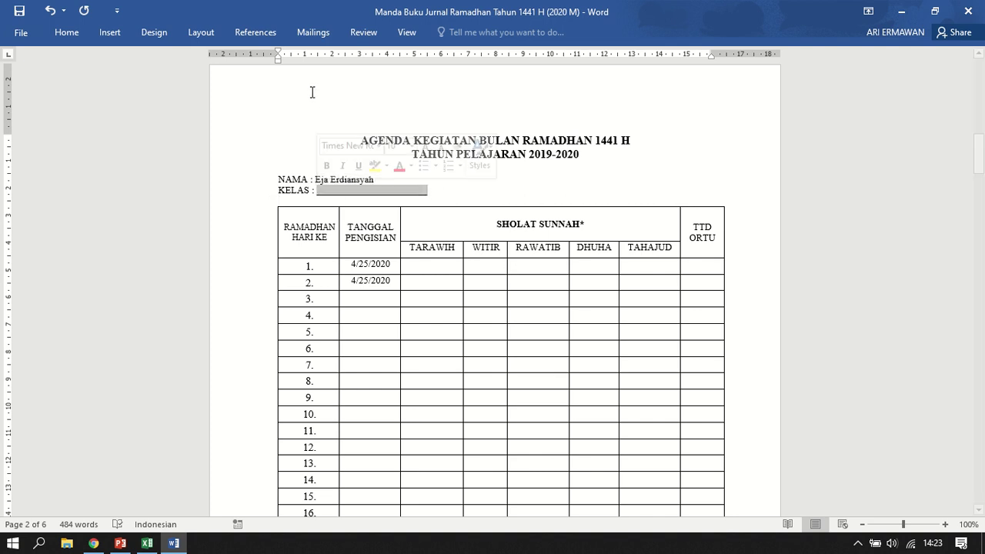
click(314, 33)
click(378, 87)
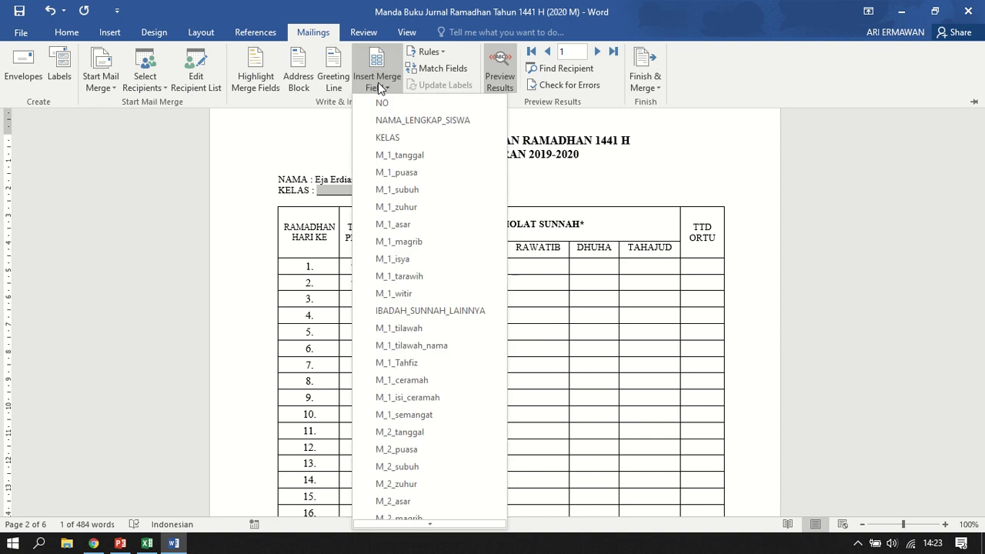
click(381, 138)
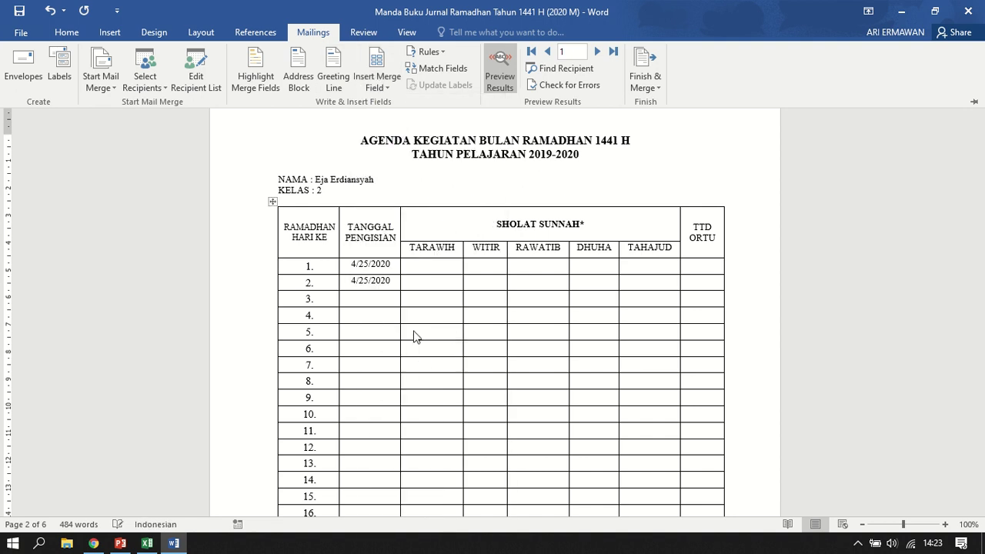
key(ctrl+F1)
Insert the M_1_tarawih merge field into the TARAWIH cell for day 1.
click(430, 270)
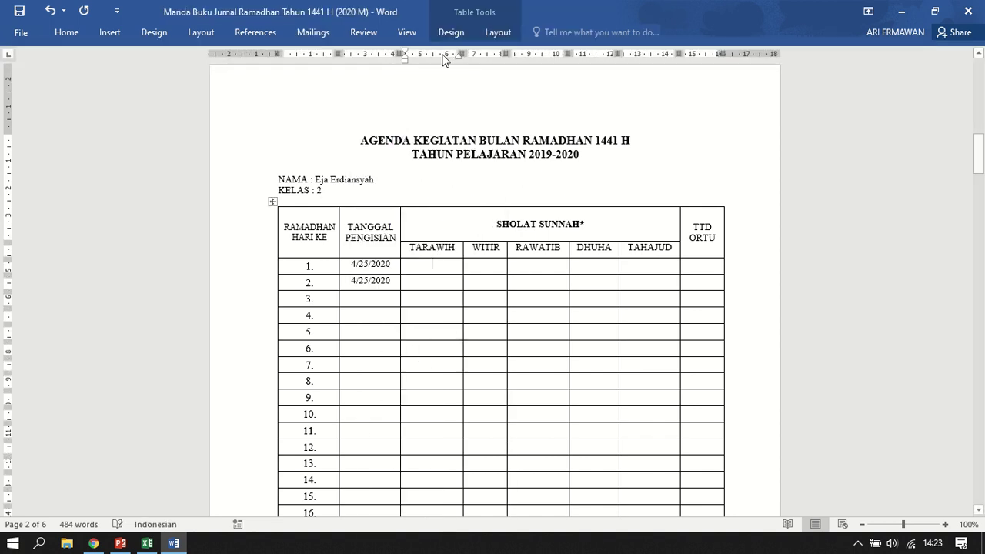
click(313, 32)
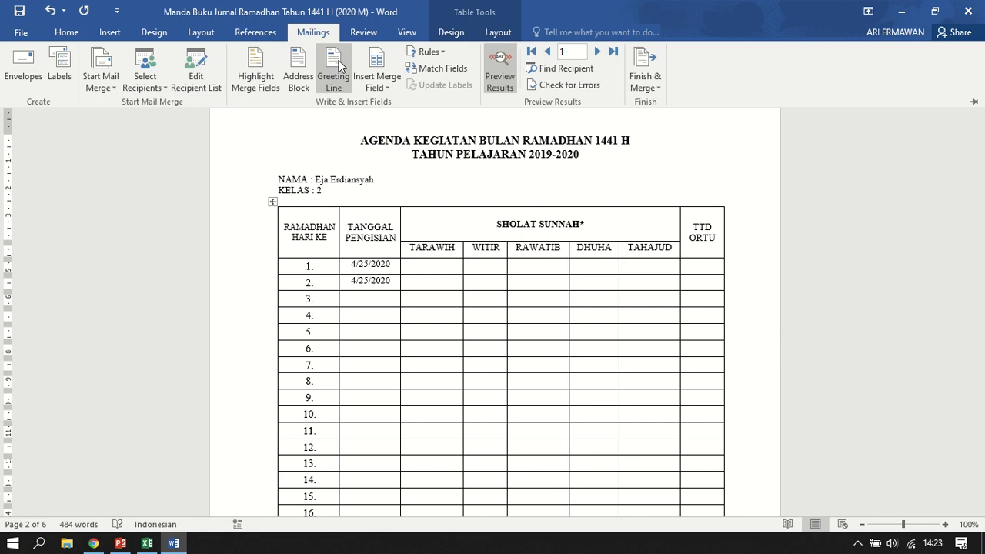
click(378, 83)
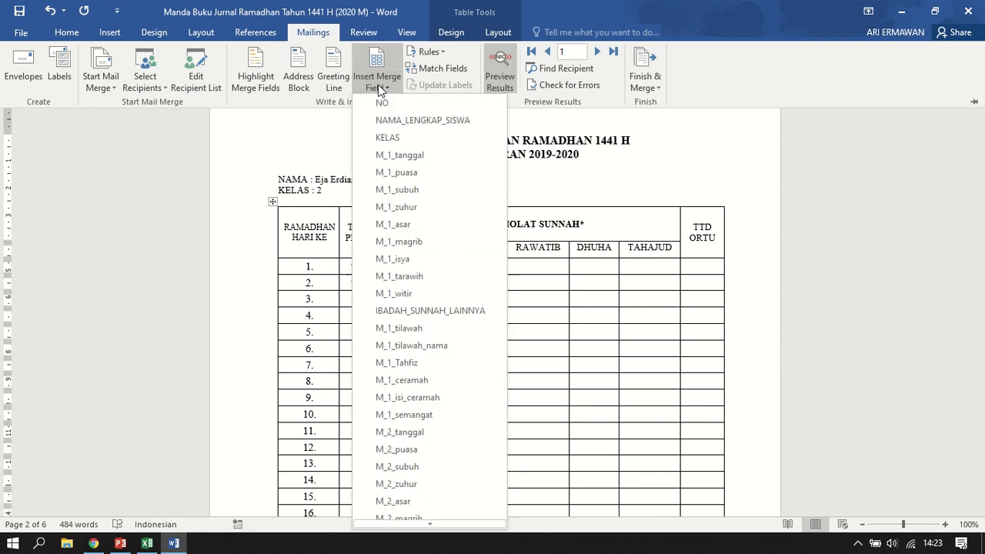
click(423, 274)
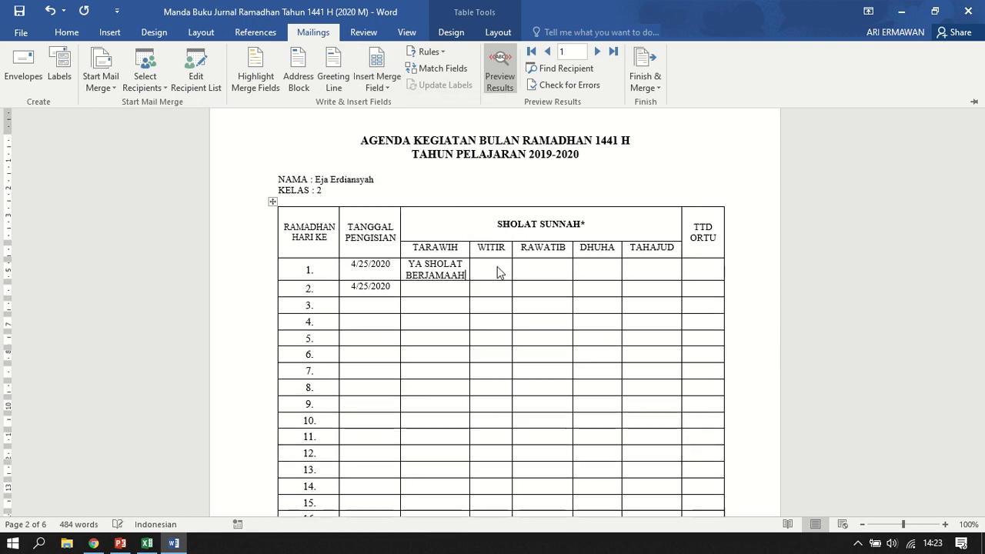
Insert the M_1_witir merge field into the WITIR cell for day 1.
click(314, 32)
click(373, 92)
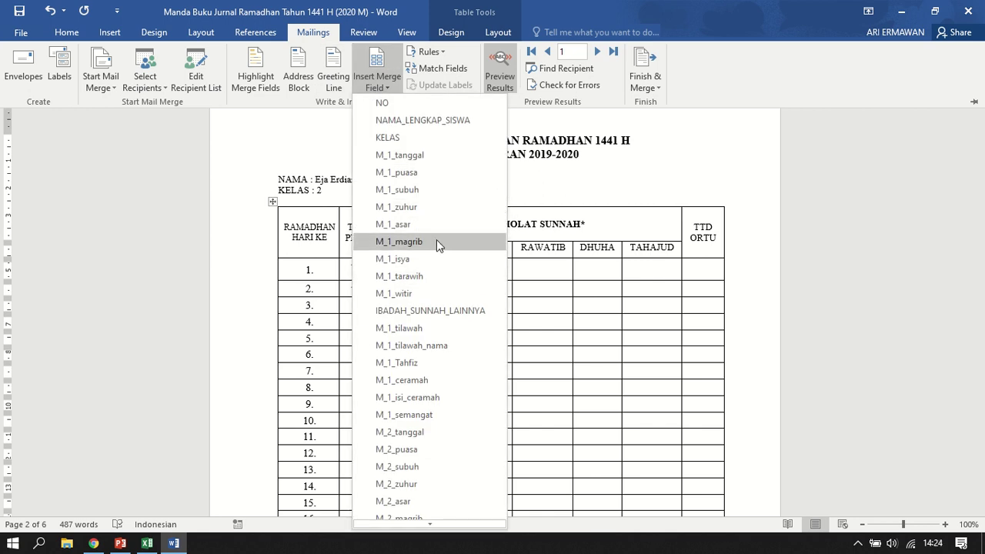
click(431, 293)
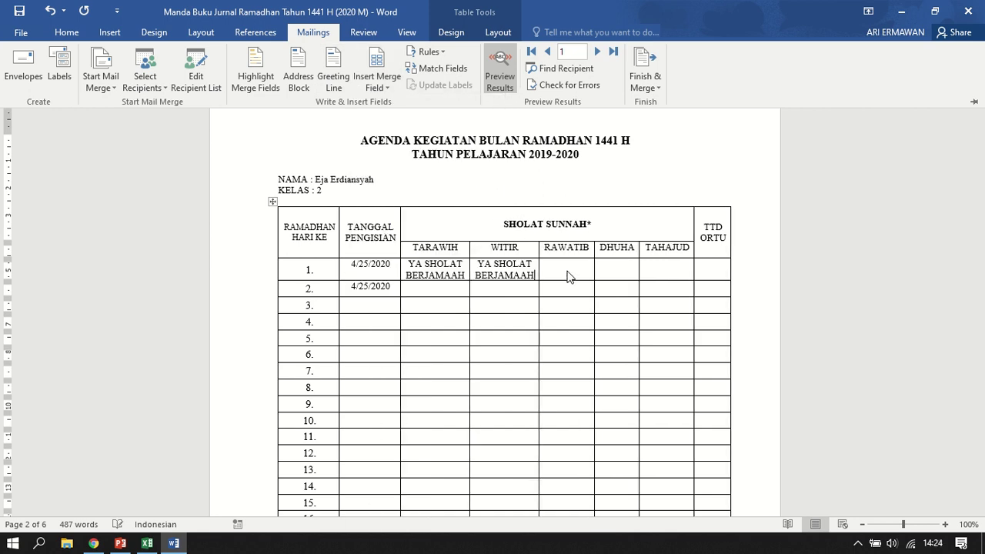
key(ctrl+F1)
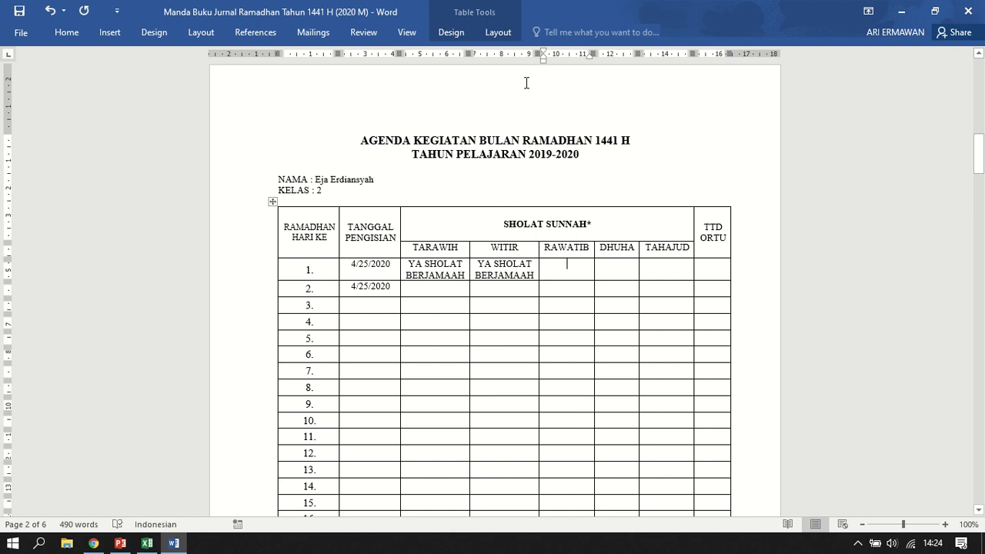
click(314, 32)
click(369, 83)
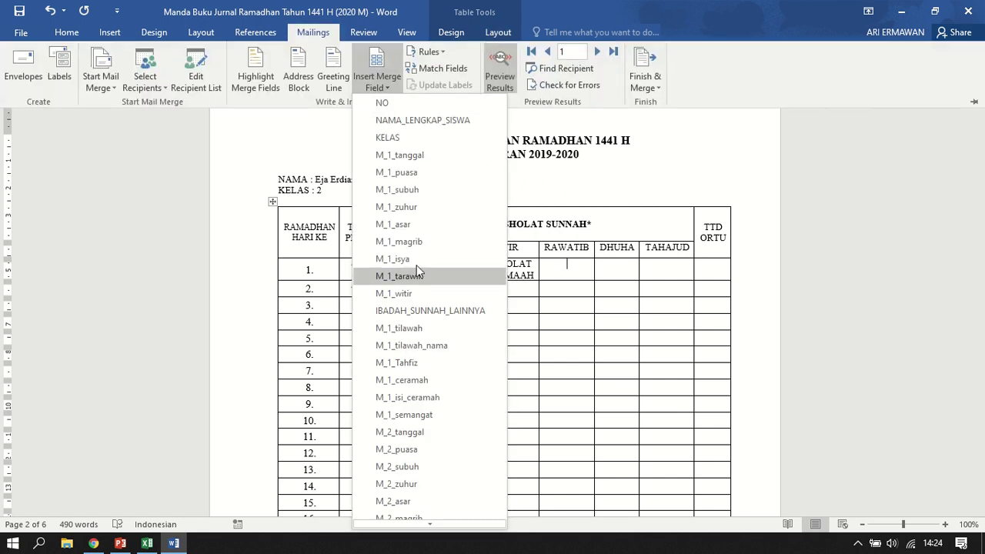
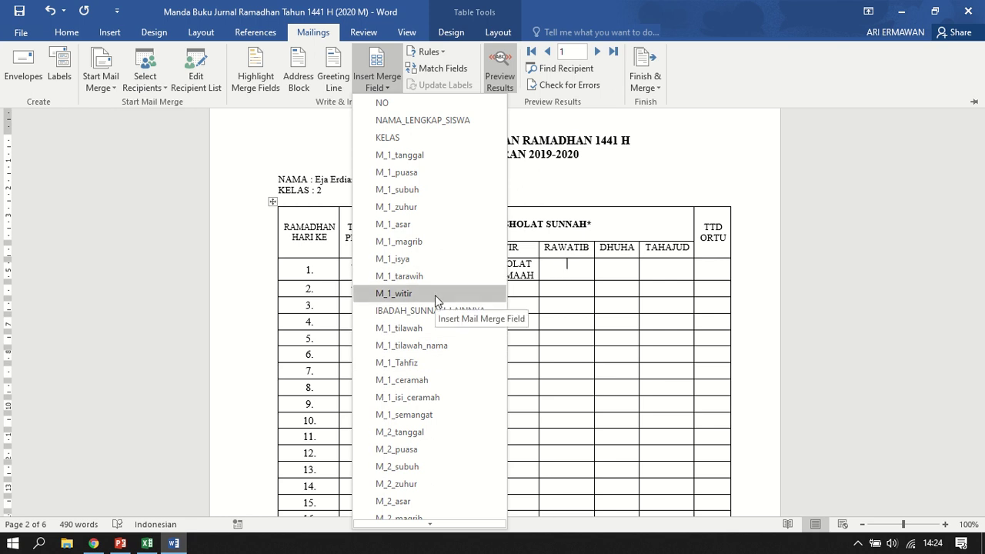
click(582, 281)
scroll(539, 304, down, 1)
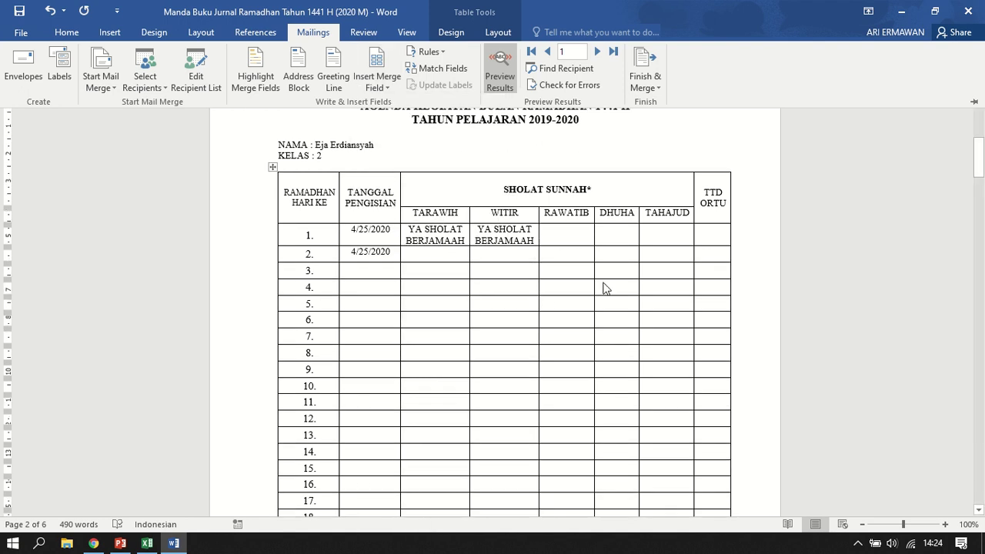
click(577, 234)
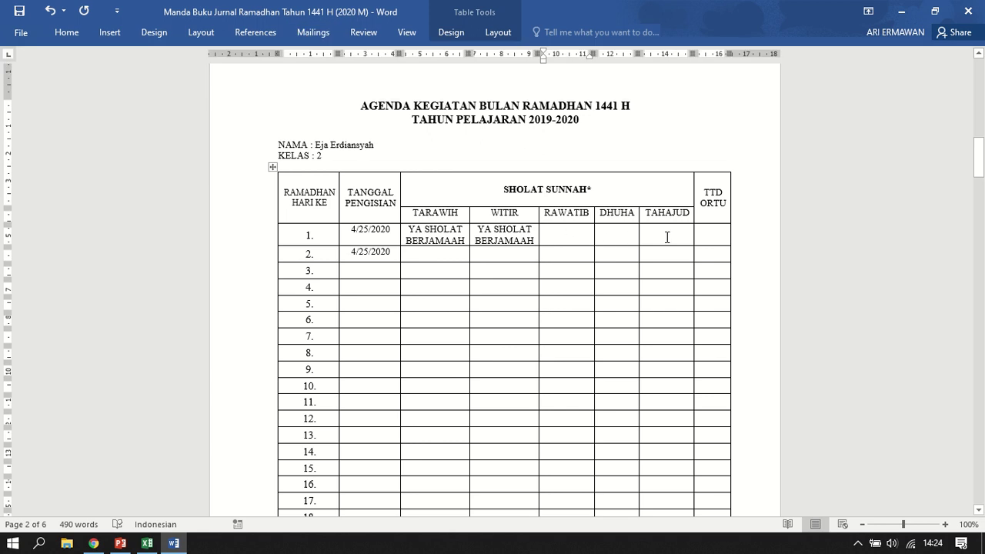
drag(667, 237, 576, 242)
Insert the M_2_tarawih merge field into the TARAWIH cell for day 2.
click(568, 259)
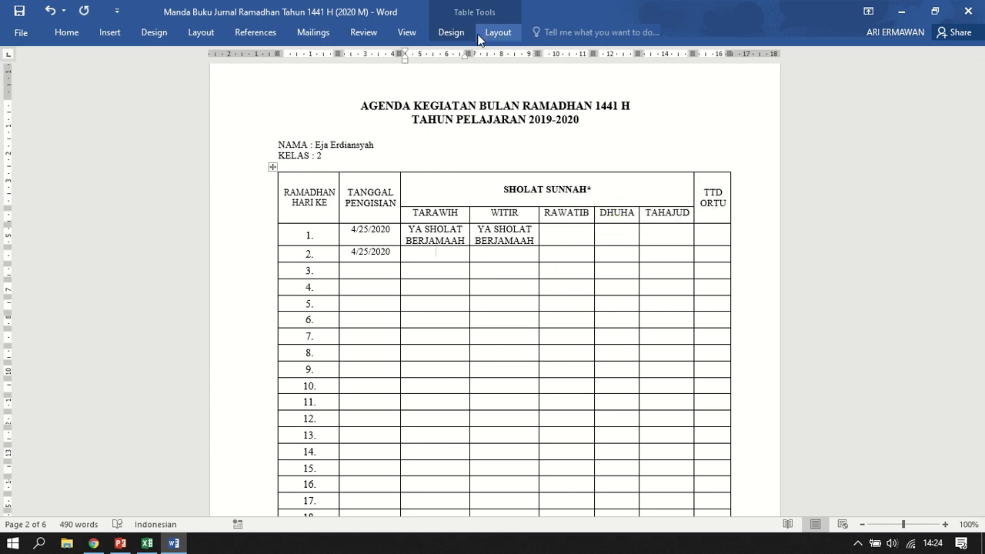
click(313, 31)
click(371, 89)
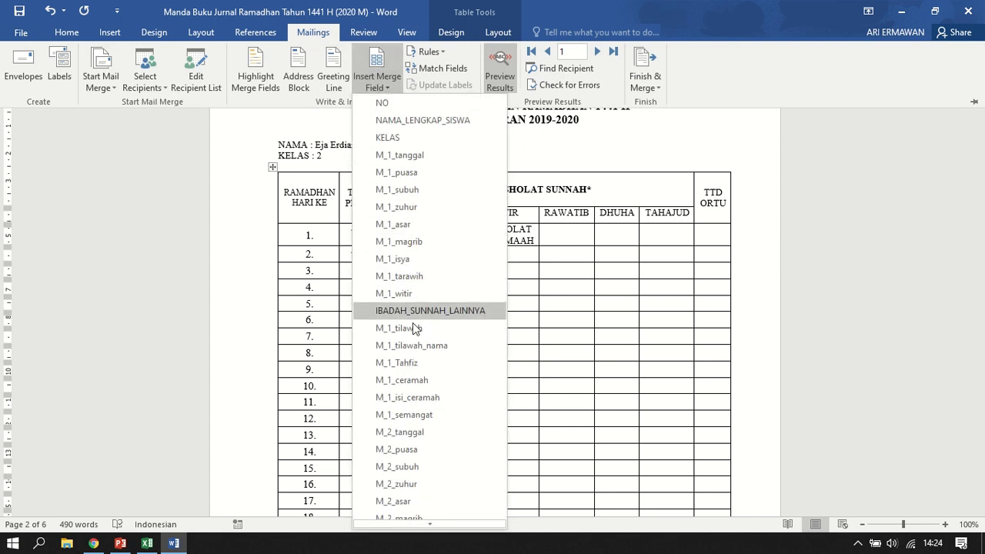
scroll(422, 398, down, 3)
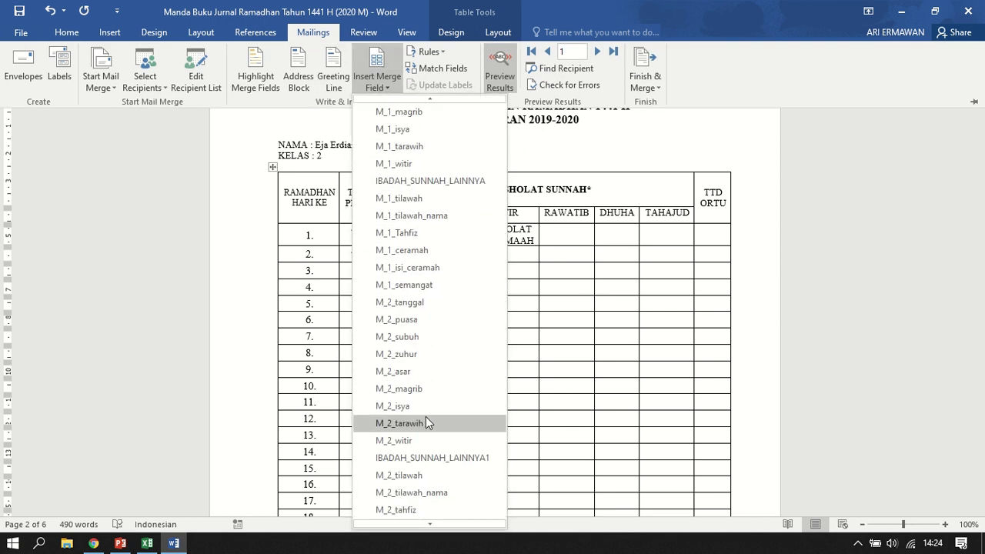
click(422, 423)
Insert the M_2_witir merge field into the WITIR cell for day 2.
click(495, 259)
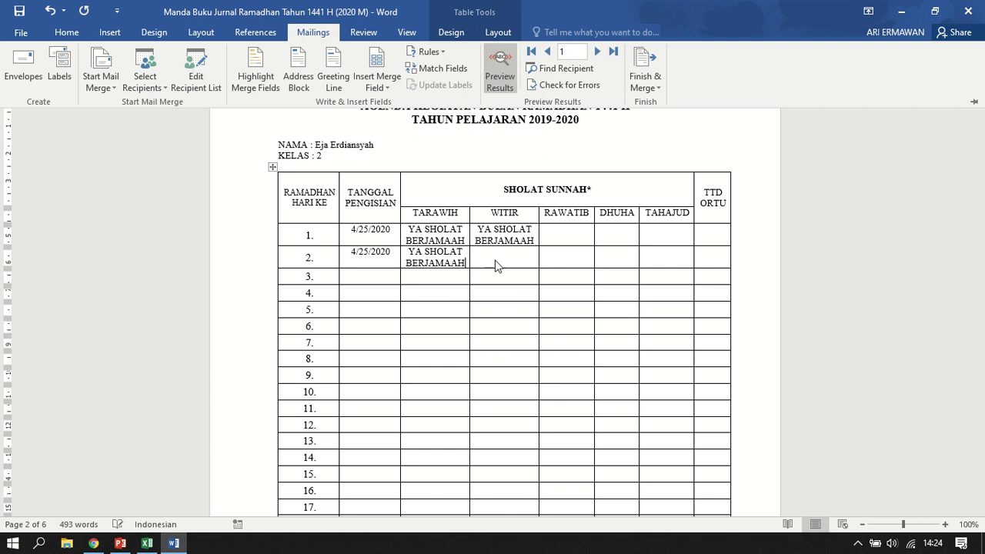
key(ctrl+F1)
click(311, 31)
click(377, 87)
scroll(485, 409, down, 3)
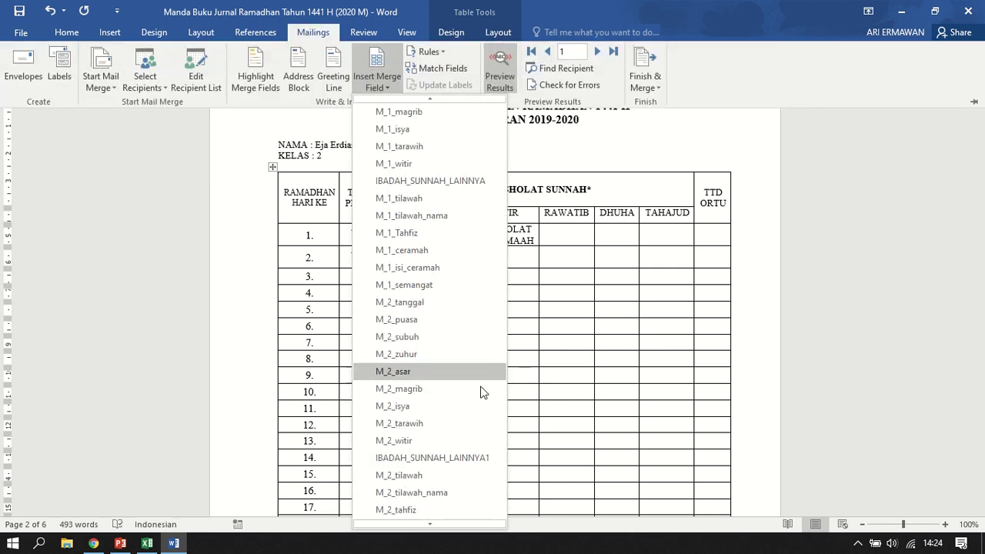
scroll(485, 392, down, 1)
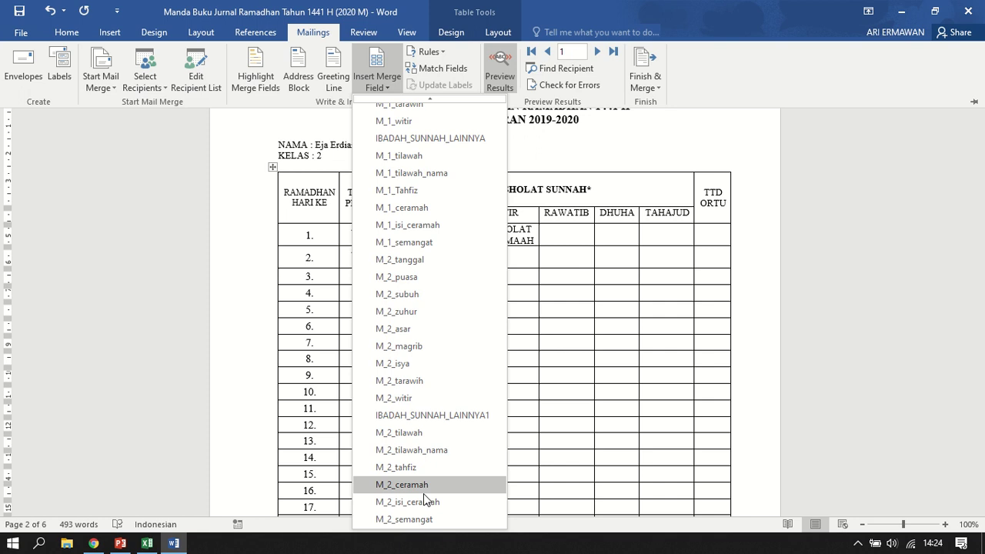
click(439, 415)
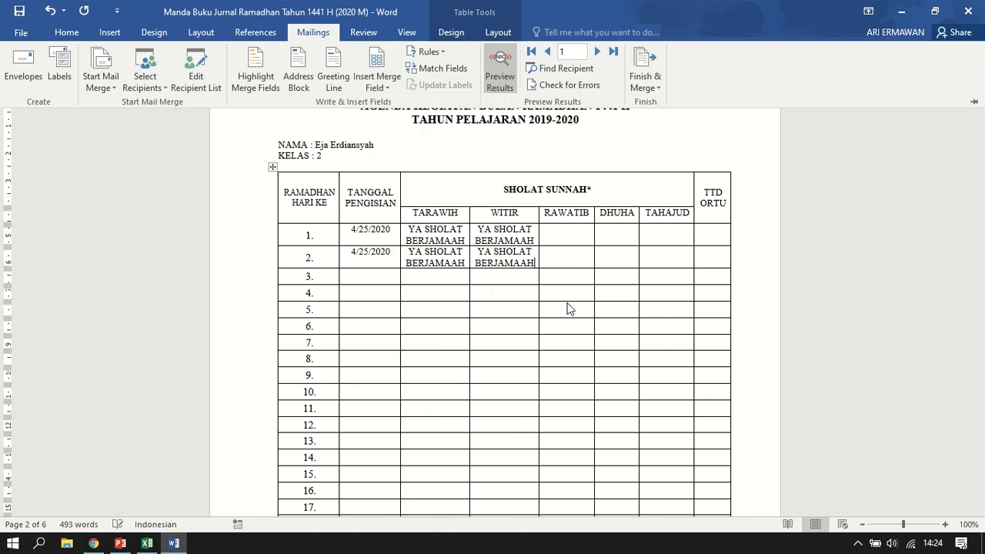
key(ctrl+F1)
Delete the line of text below the SHOLAT SUNNAH table.
scroll(512, 416, down, 10)
scroll(520, 427, down, 2)
drag(385, 235, 275, 227)
key(Delete)
scroll(665, 251, up, 4)
Reduce the font size one increment for all day cells in the TARAWIH to TAHAJUD columns of the SHOLAT SUNNAH table.
scroll(664, 252, down, 9)
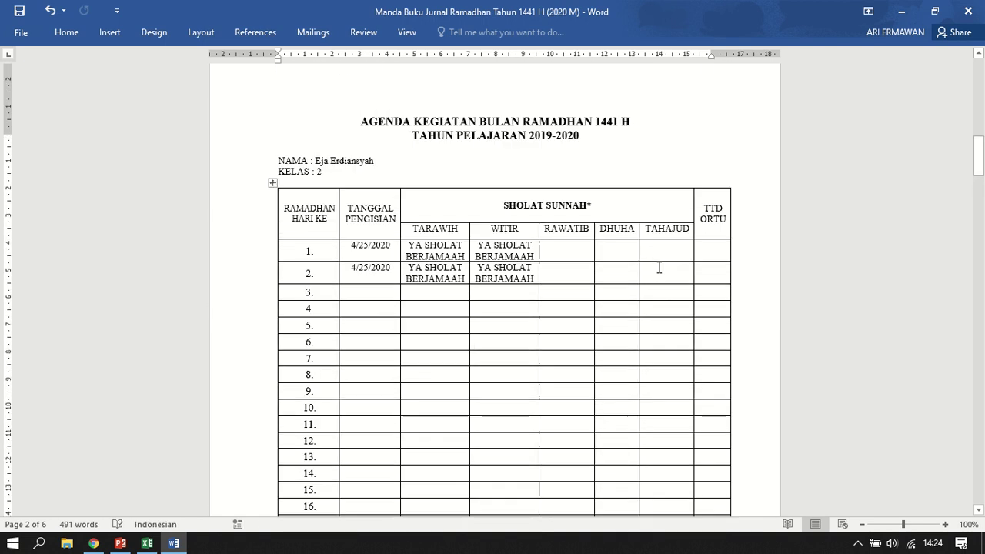
drag(411, 264, 488, 105)
scroll(488, 106, up, 5)
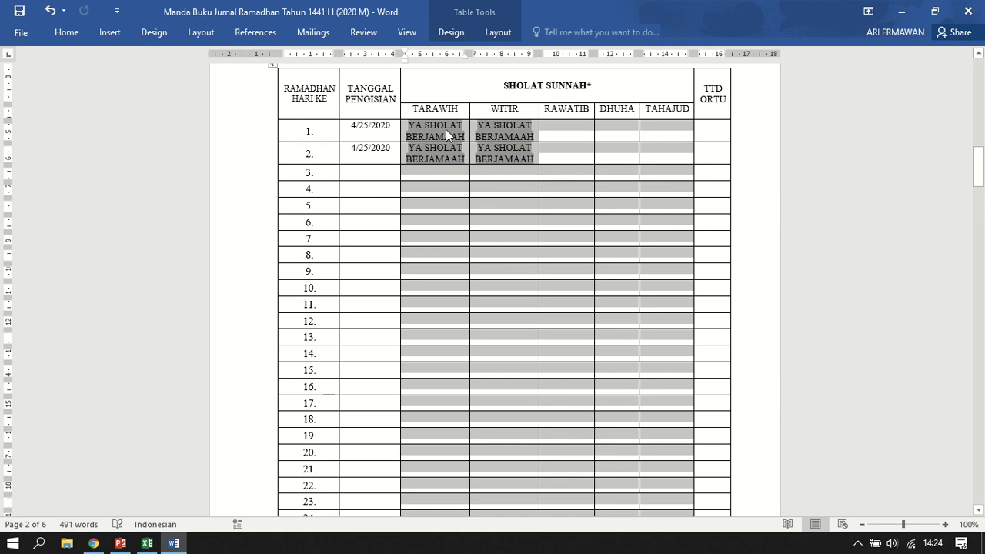
click(82, 32)
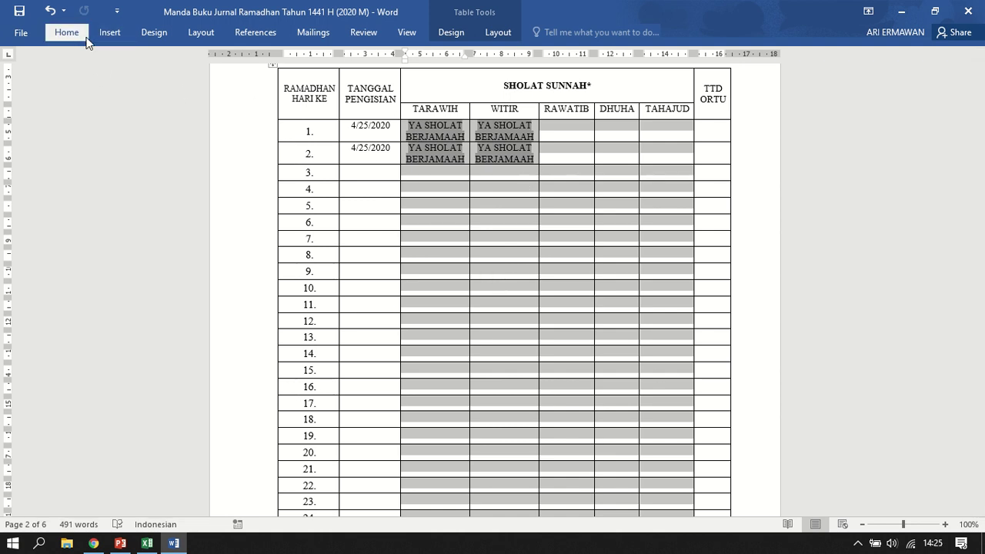
click(240, 60)
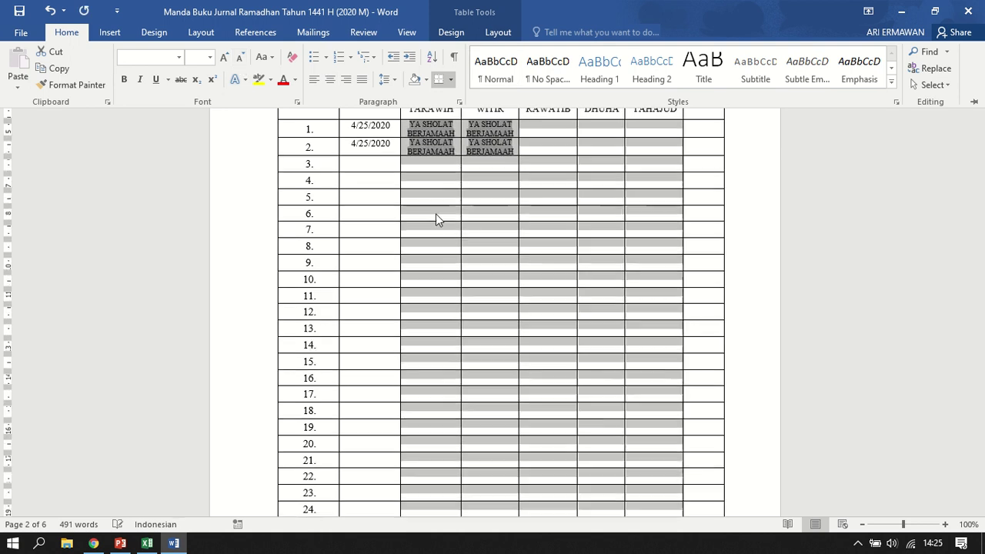
click(559, 280)
Replace the blank line after NAMA above the TILAWAH/TADARUS table with the NAMA_LENGKAP_SISWA merge field.
scroll(549, 308, down, 10)
scroll(549, 387, down, 3)
click(414, 260)
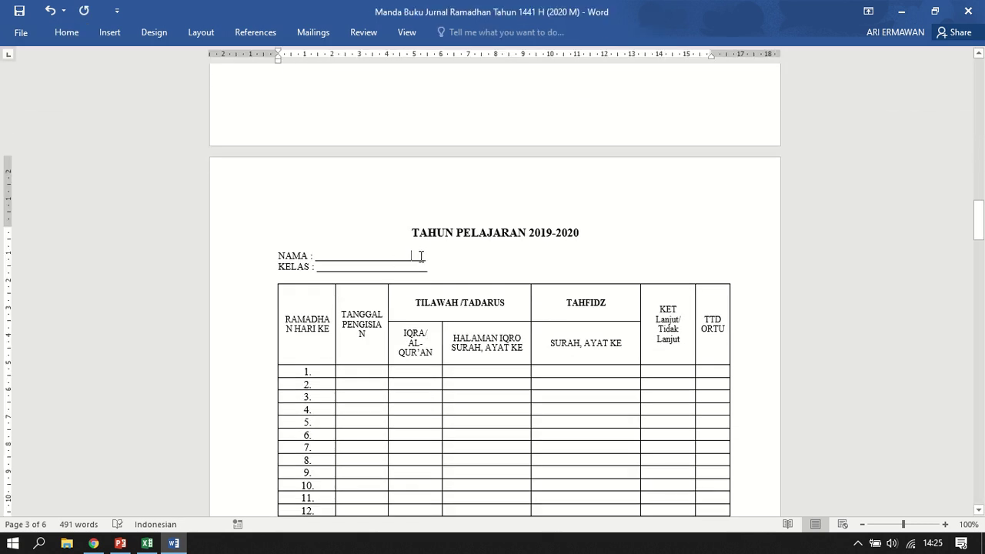
drag(421, 257, 319, 255)
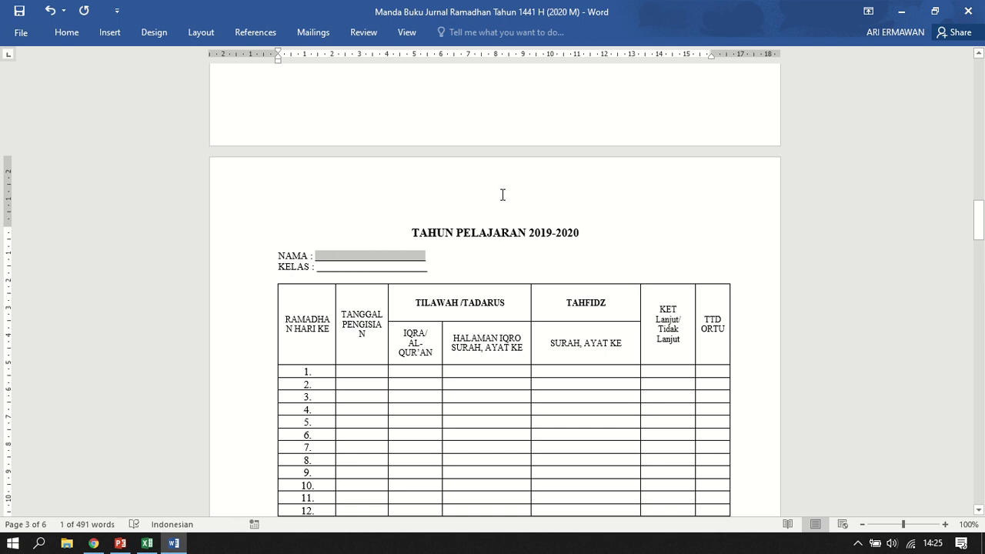
key(Delete)
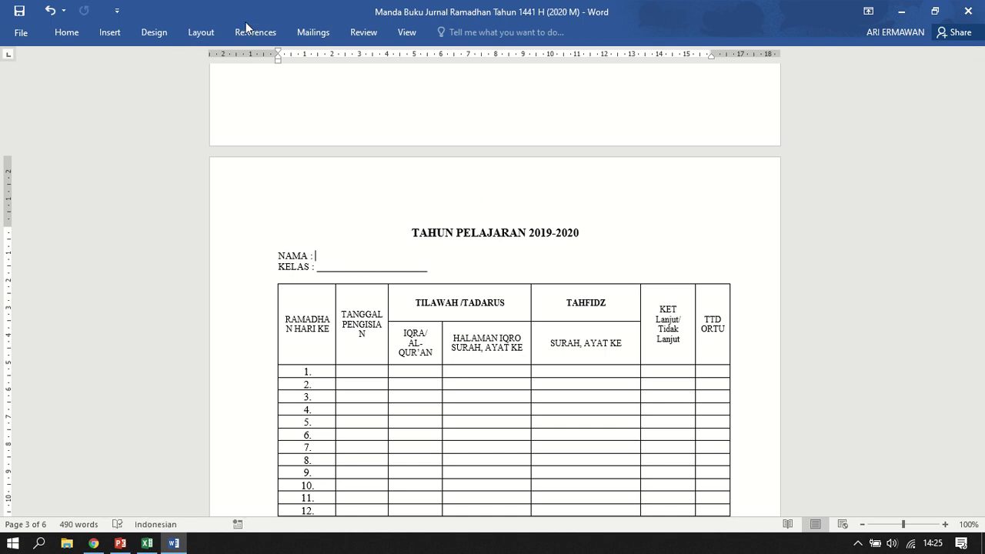
click(300, 32)
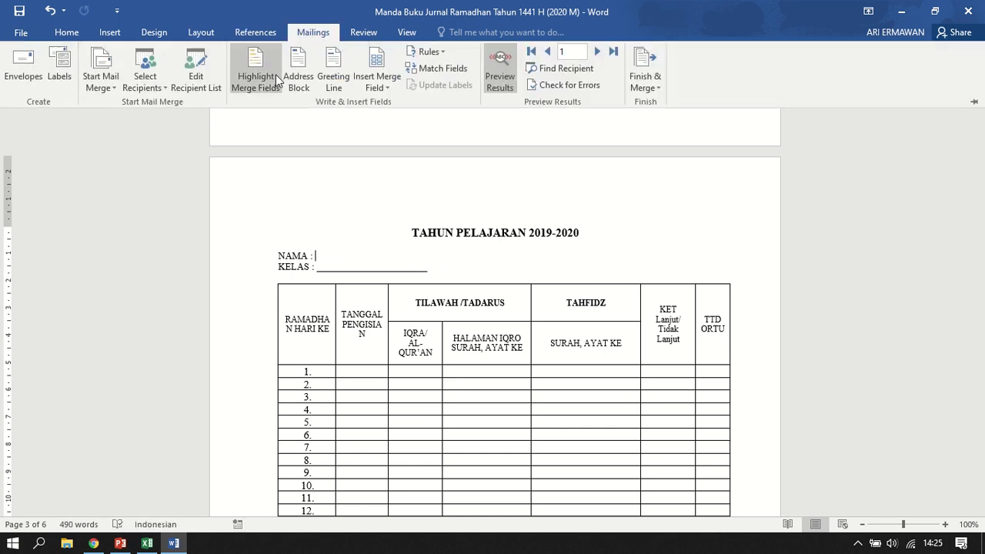
click(377, 81)
click(399, 122)
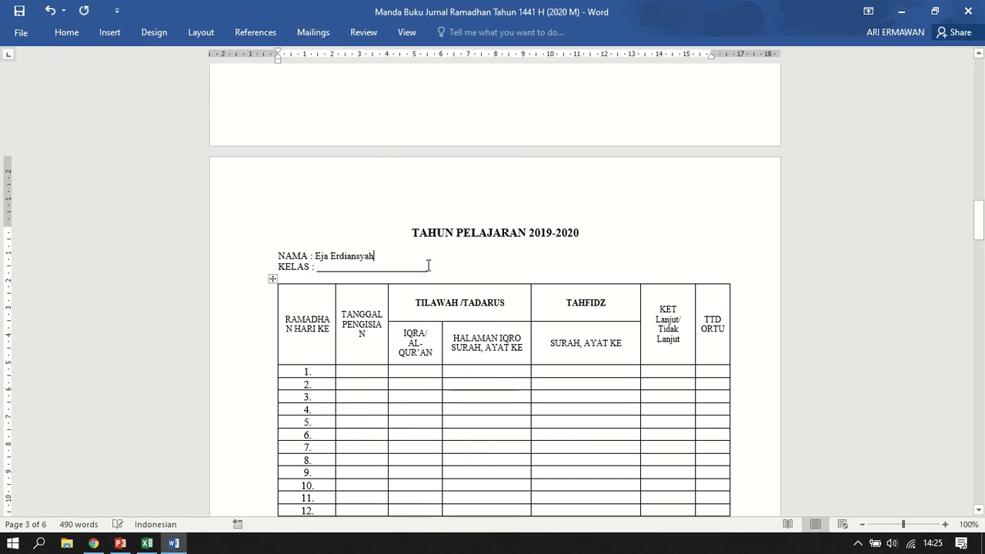
Replace the blank line after KELAS above the TILAWAH/TADARUS table with the KELAS merge field.
click(317, 267)
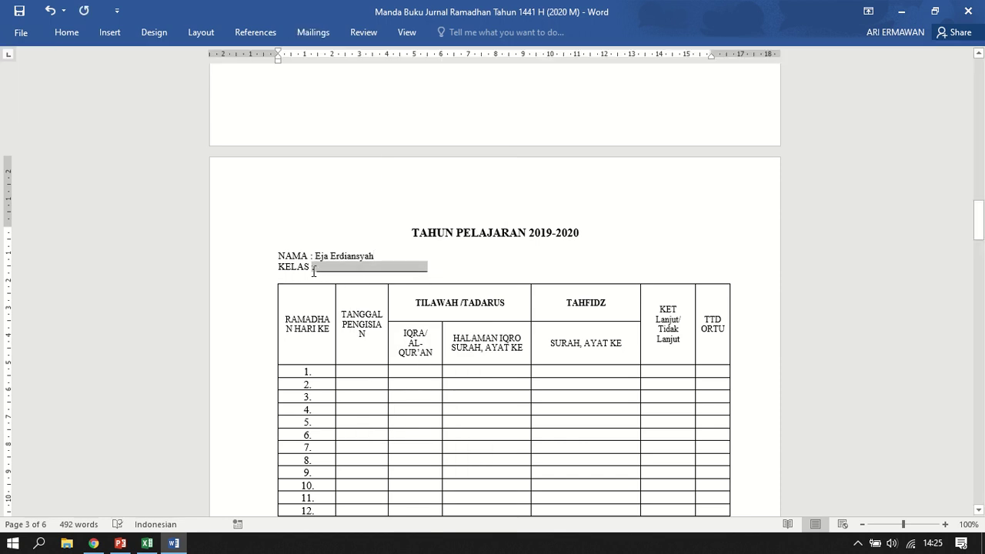
double_click(319, 267)
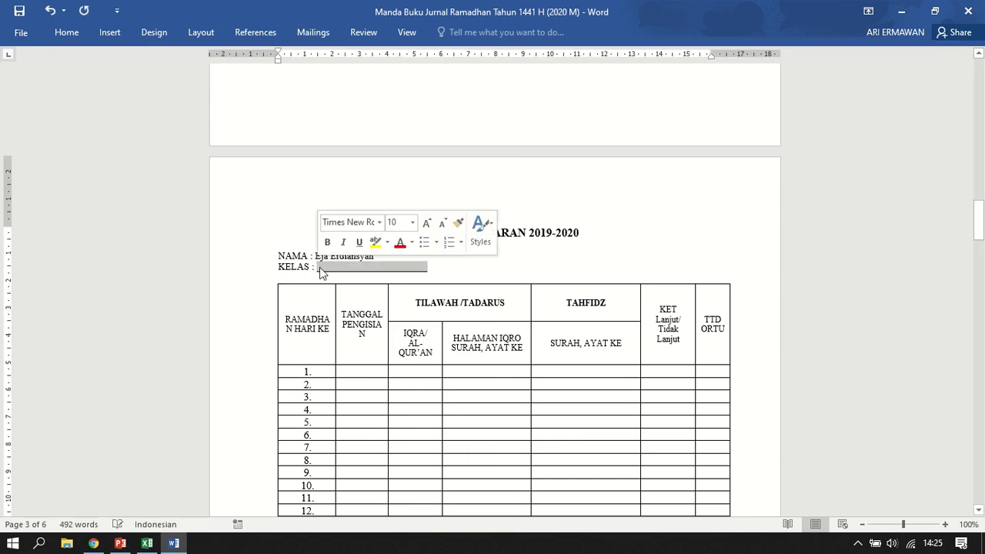
key(Delete)
click(323, 30)
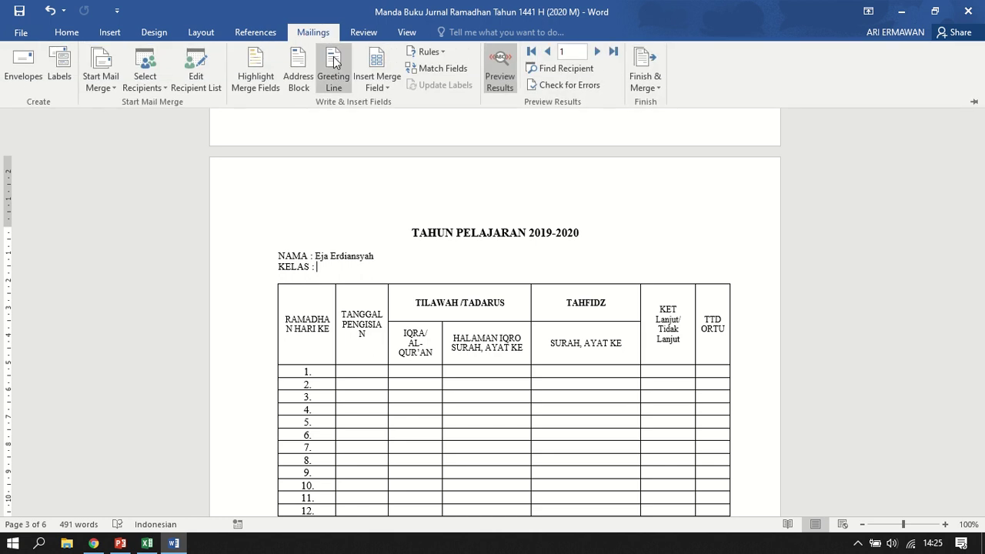
click(380, 87)
click(402, 136)
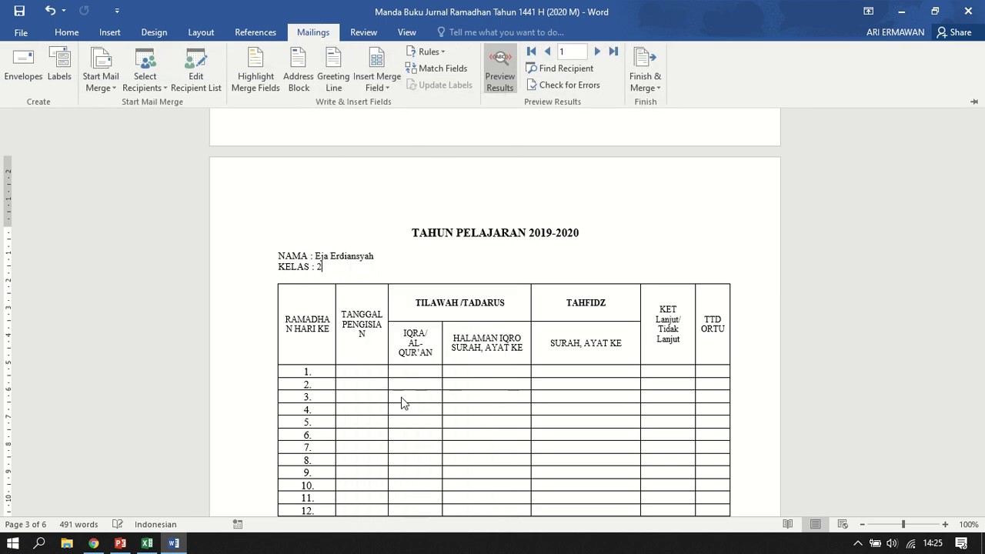
Insert the M_1_tanggal merge field into the TANGGAL PENGISIAN cell for day 1 of the TILAWAH/TADARUS table.
scroll(394, 388, down, 2)
click(369, 299)
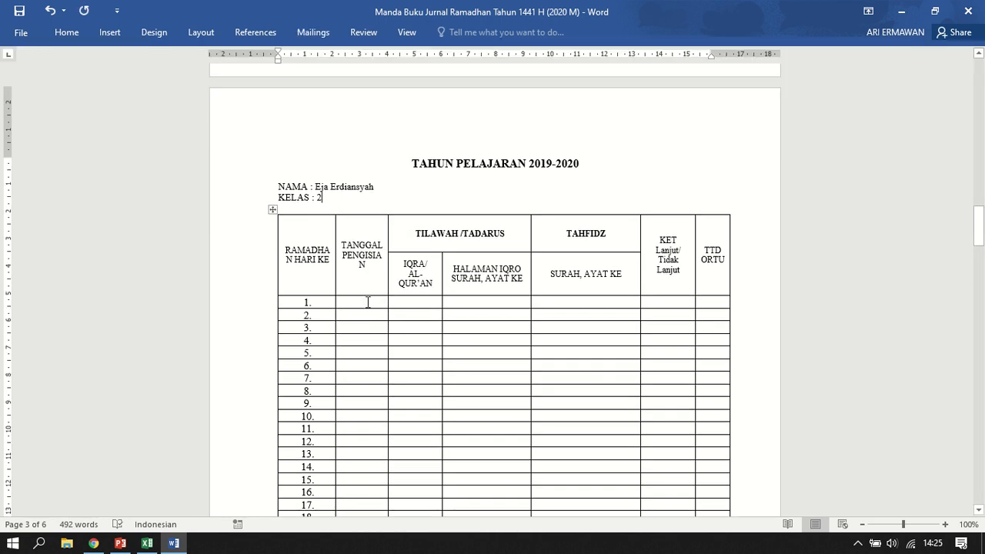
click(312, 31)
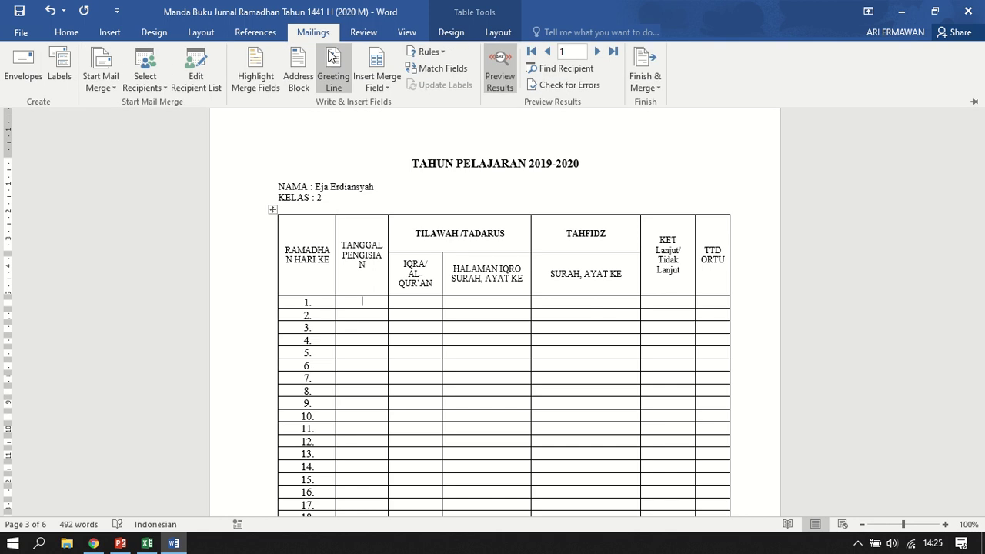
click(372, 87)
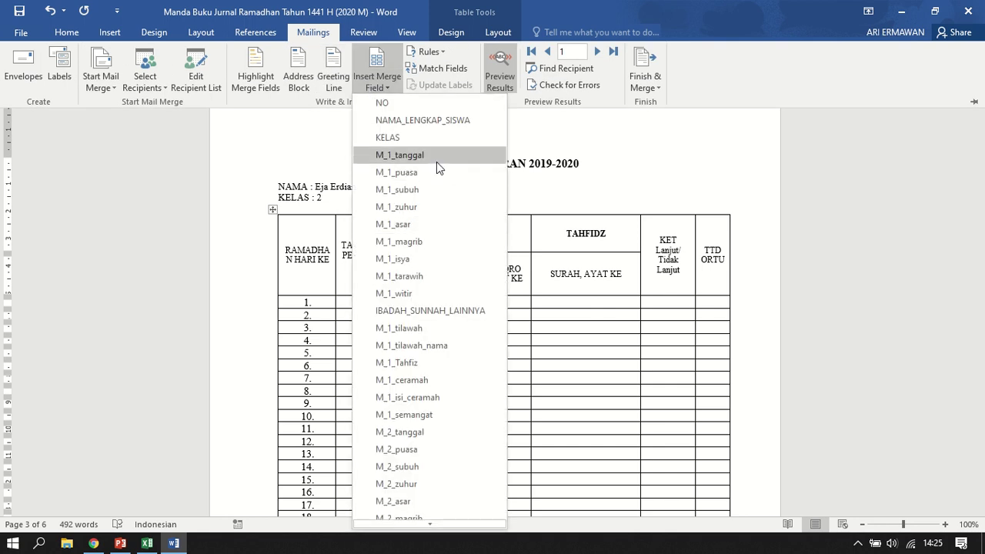
click(415, 154)
Insert the M_2_tanggal merge field into the TANGGAL PENGISIAN cell for day 2 of the TILAWAH/TADARUS table.
click(367, 317)
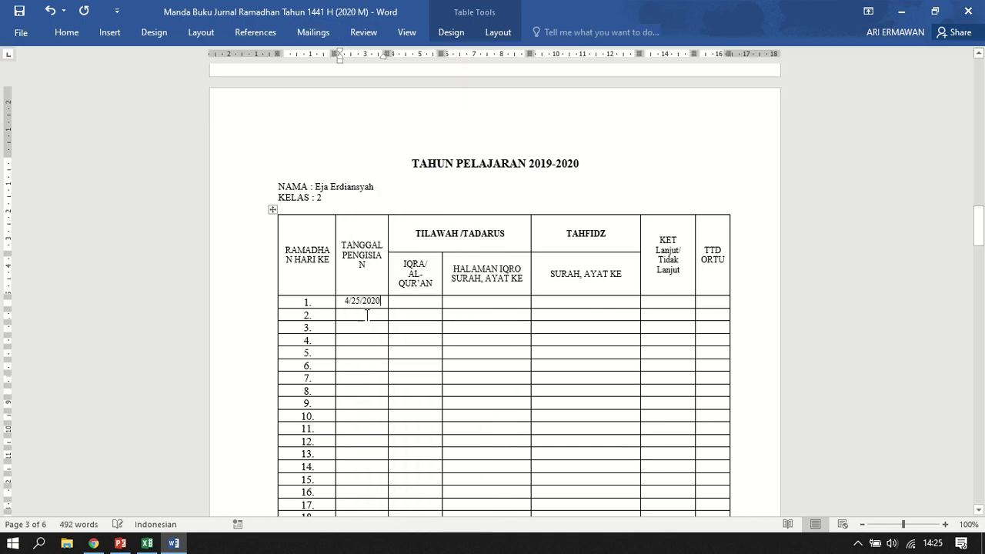
click(312, 32)
click(377, 87)
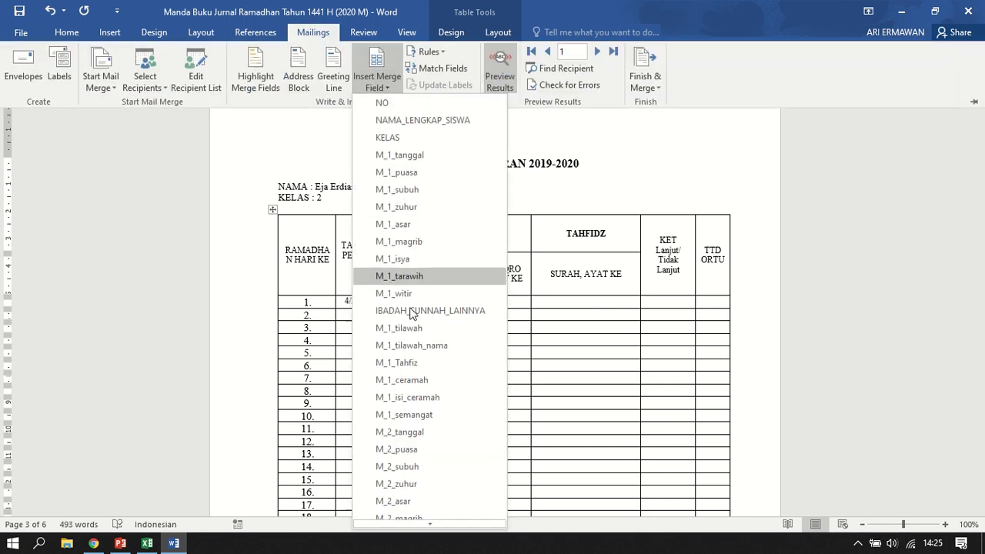
click(424, 432)
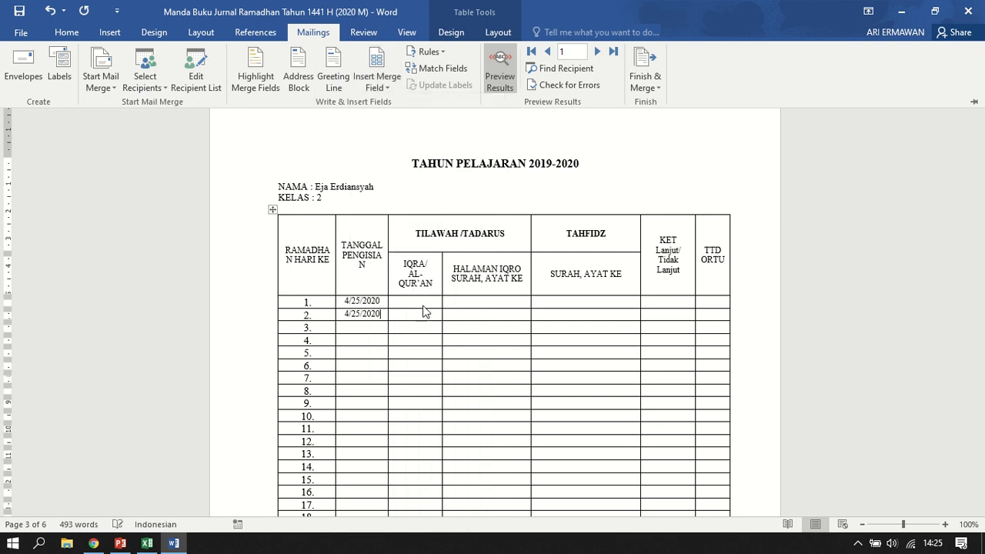
Insert the M_1_tilawah merge field into the IQRA/AL-QUR'AN cell for day 1.
click(423, 299)
click(424, 299)
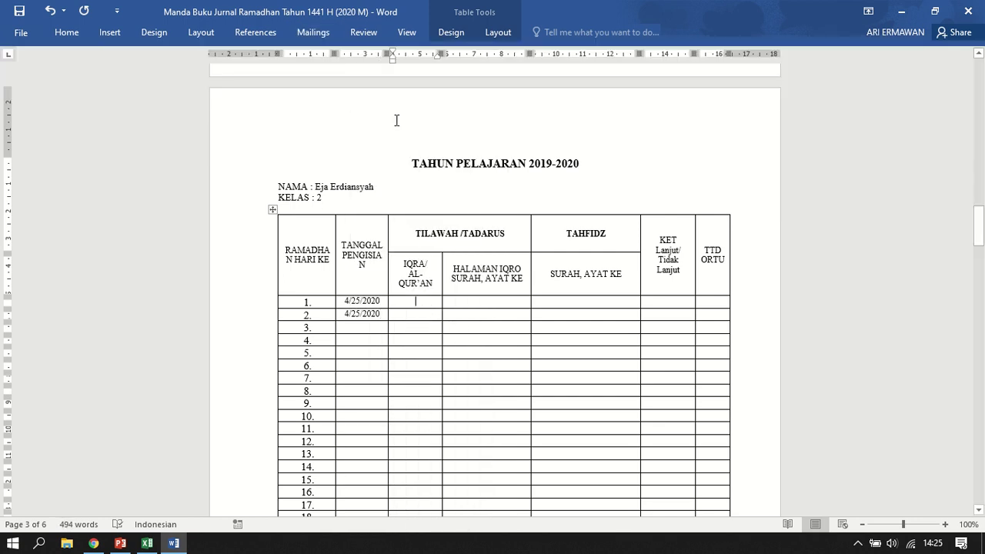
click(313, 32)
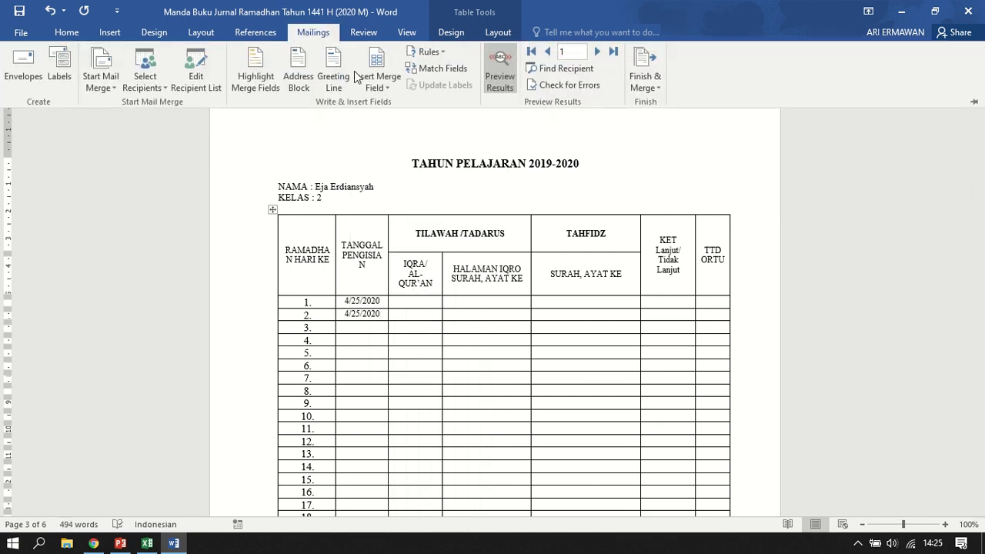
click(375, 89)
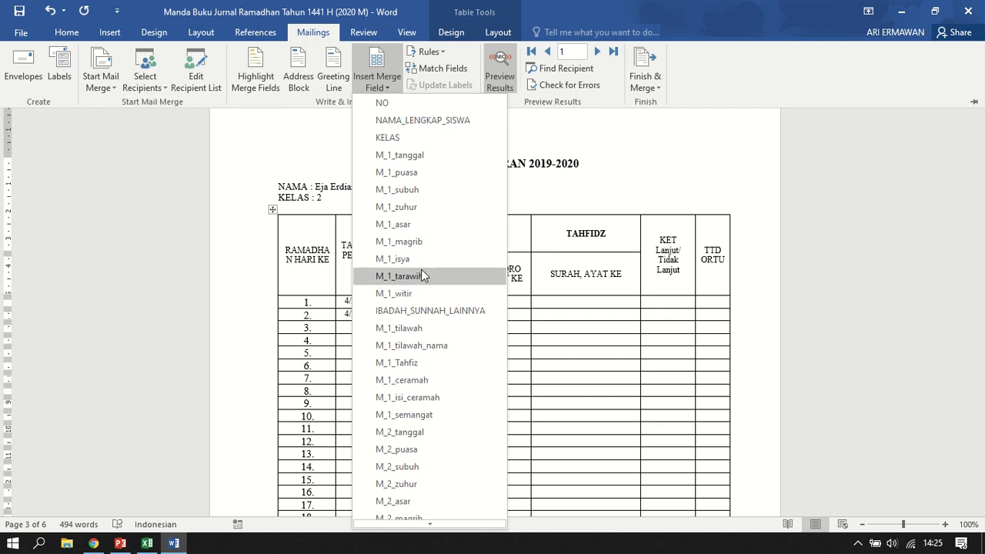
click(426, 343)
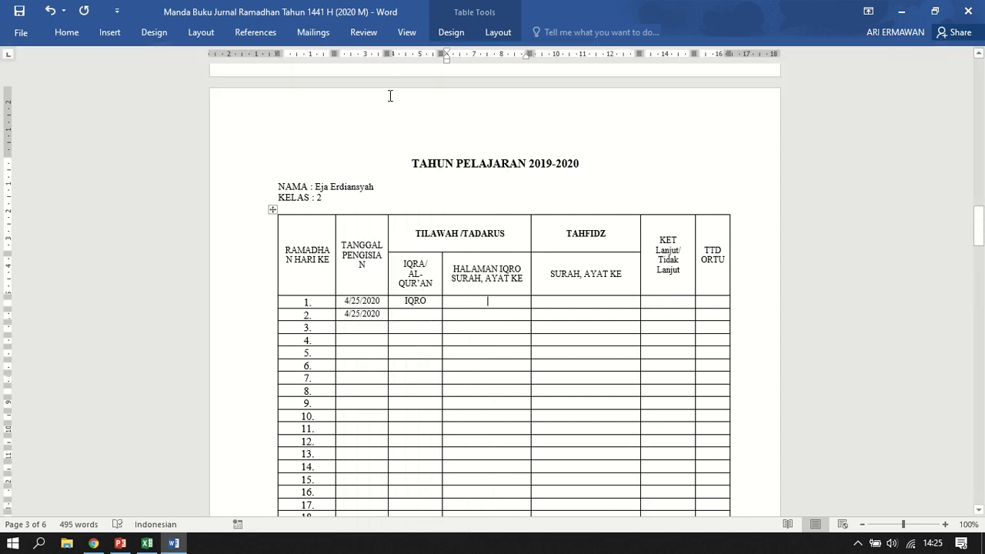
Insert the M_1_tilawah_nama merge field into the HALAMAN IQRO SURAH, AYAT KE cell for day 1.
click(313, 32)
click(376, 84)
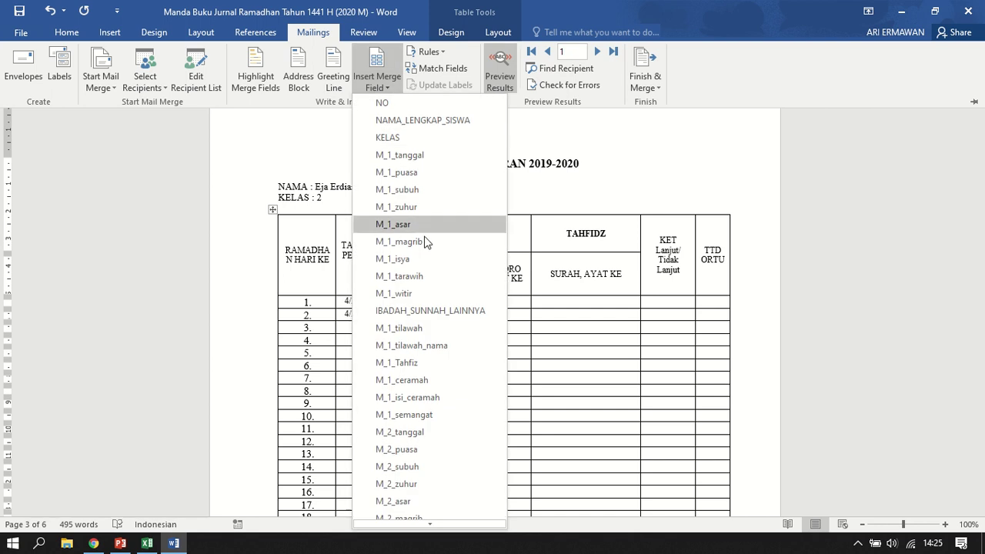
click(444, 346)
Insert the M_1_Tahfiz merge field into the TAHFIDZ SURAH, AYAT KE cell for day 1.
click(578, 304)
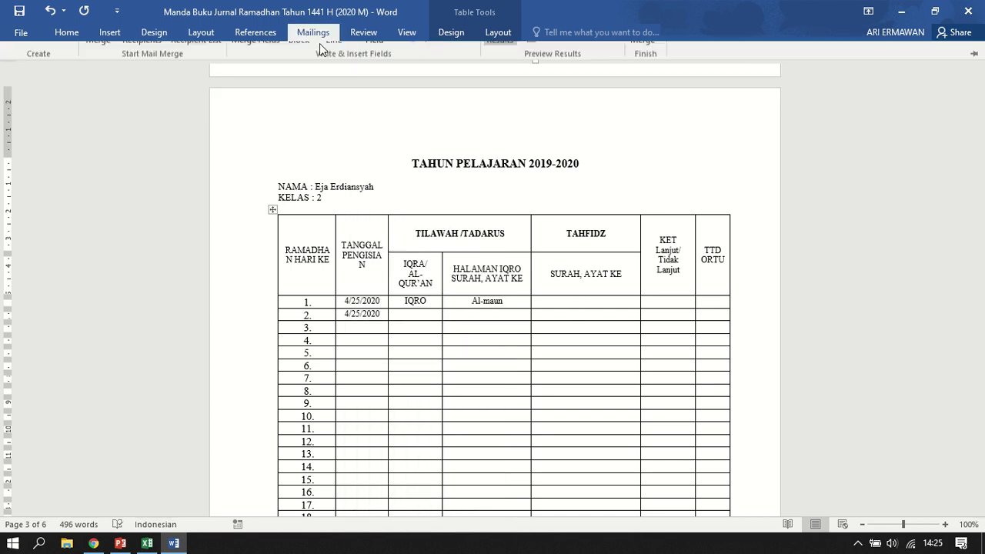
click(313, 31)
click(376, 81)
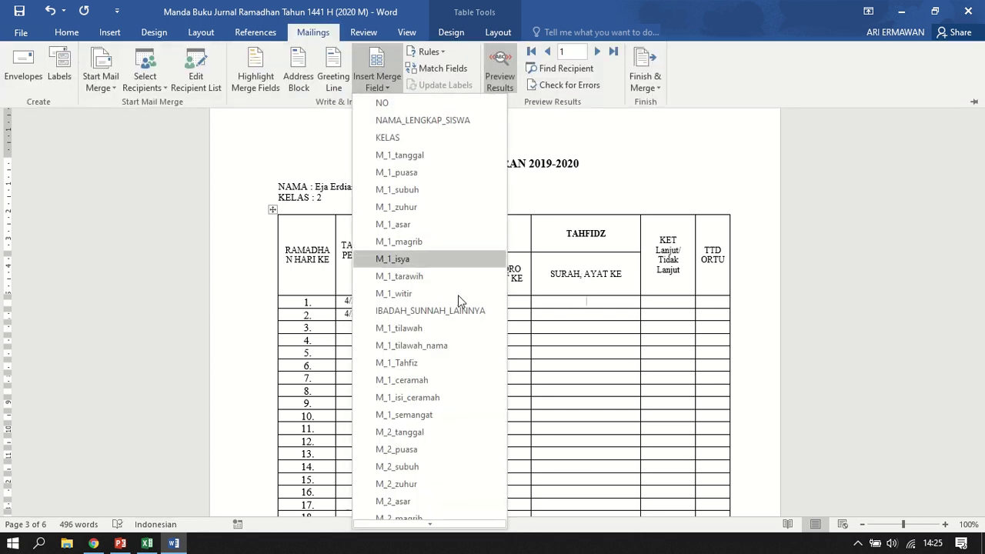
click(445, 362)
scroll(668, 310, down, 1)
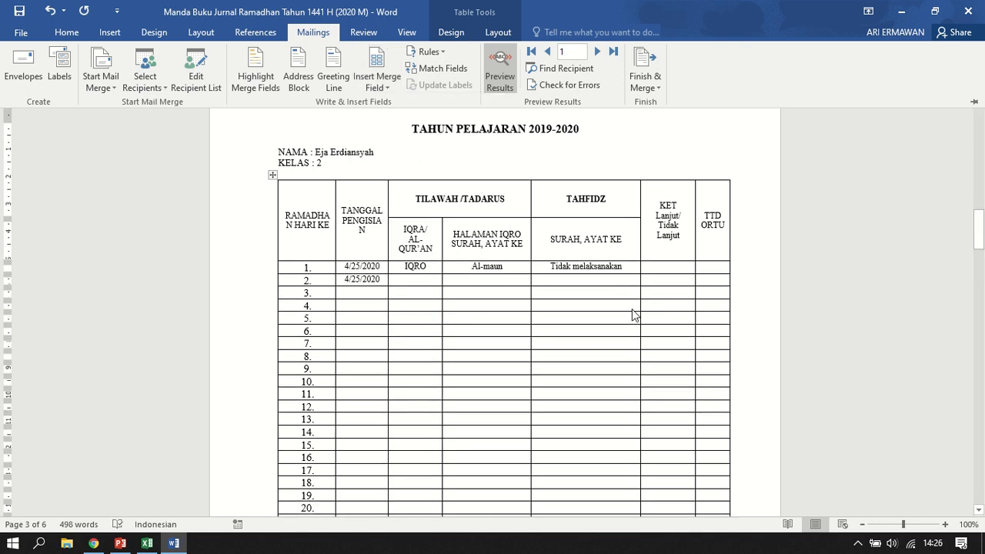
click(409, 280)
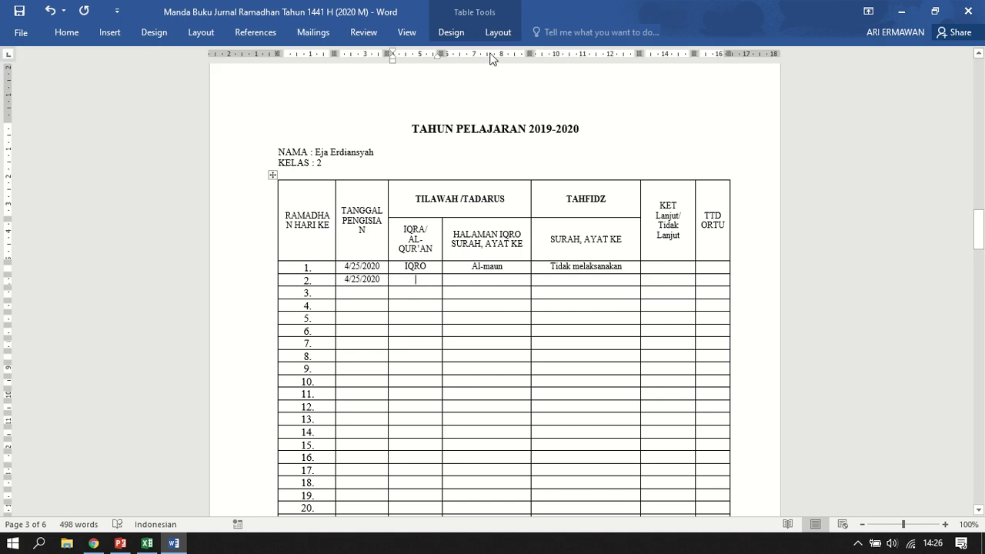
click(322, 34)
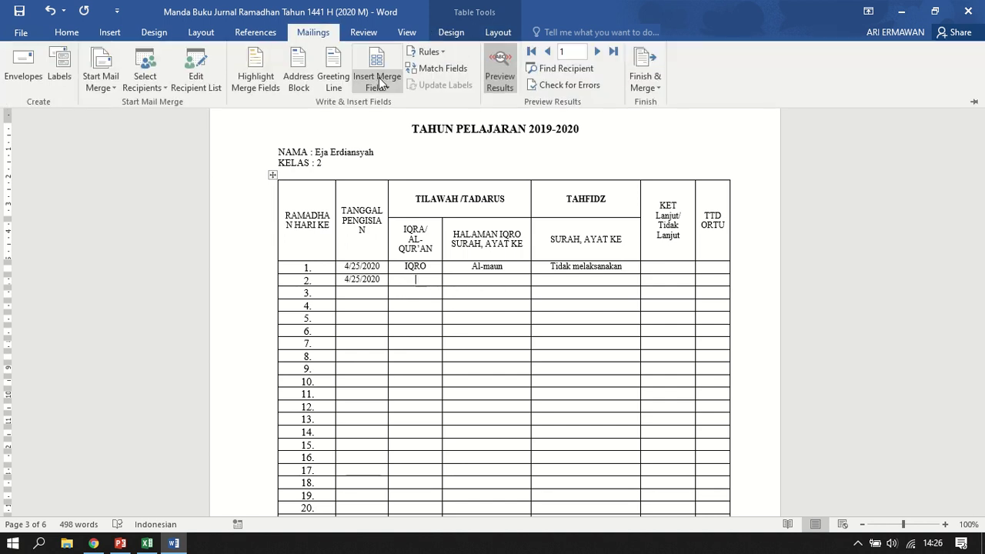
click(377, 82)
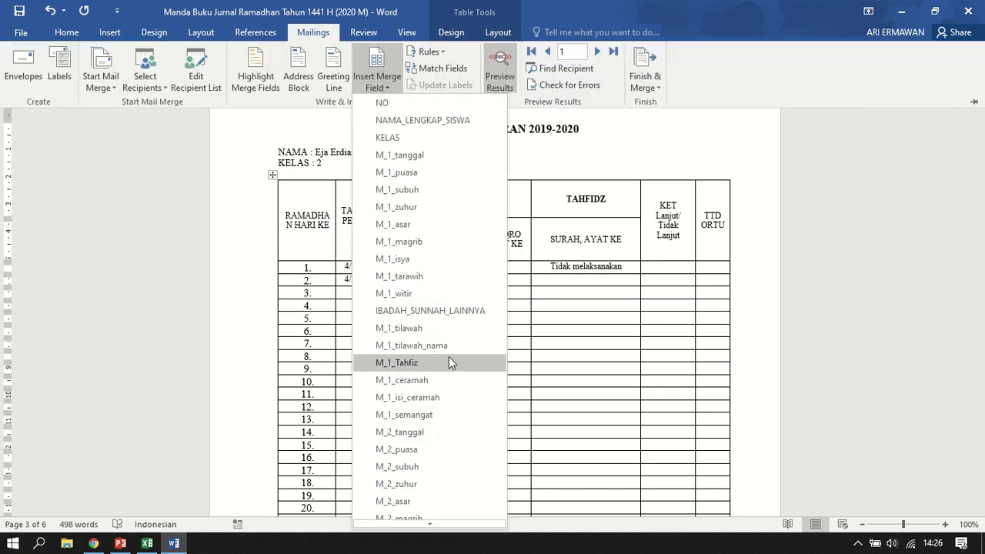
click(473, 244)
Try inserting the M_2_tarawih merge field into the IQRA/AL-QUR'AN cell for day 2.
click(421, 280)
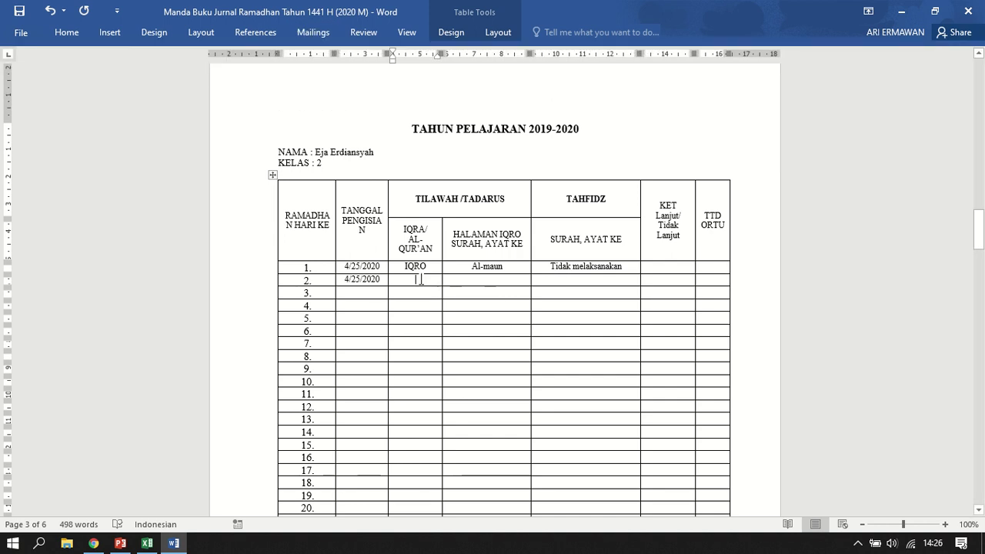
click(314, 32)
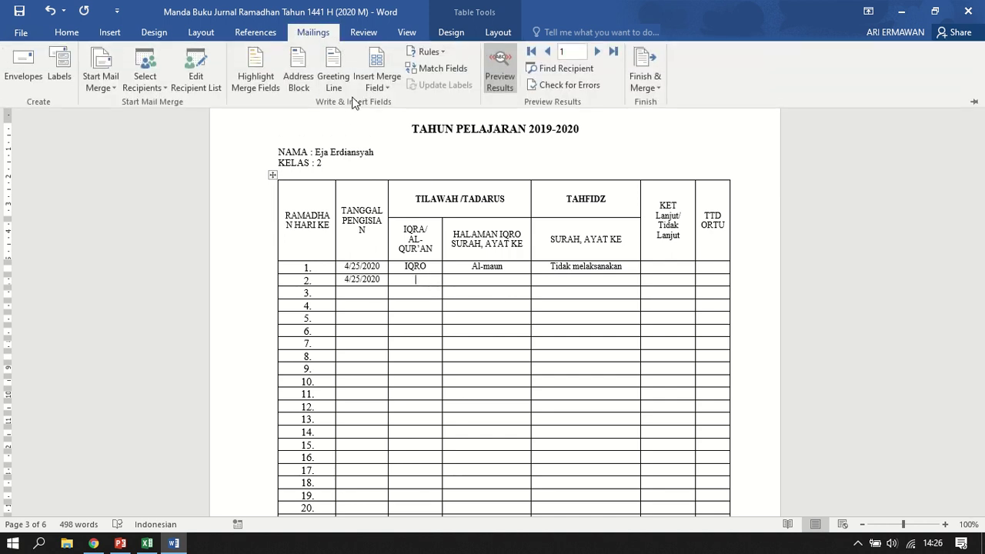
click(378, 77)
scroll(389, 389, down, 2)
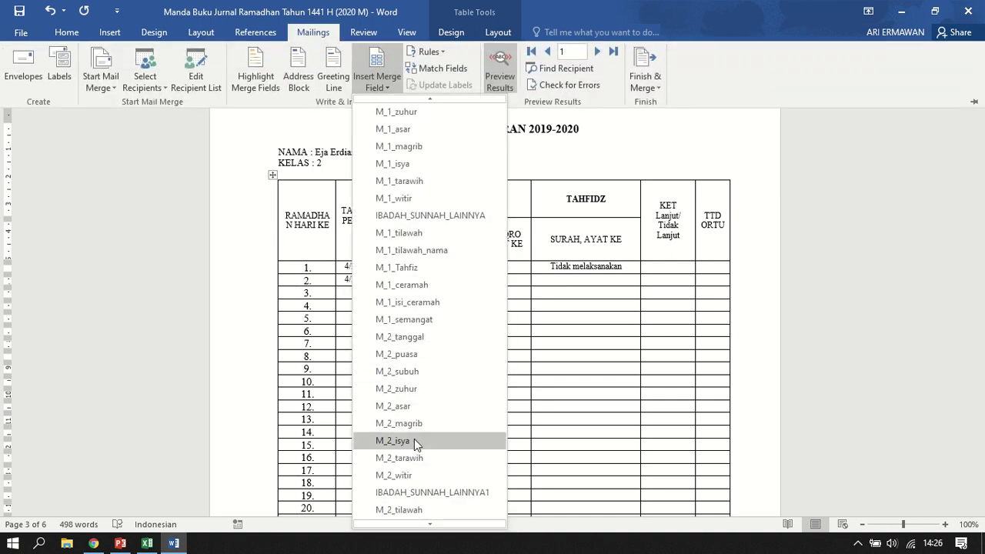
click(418, 460)
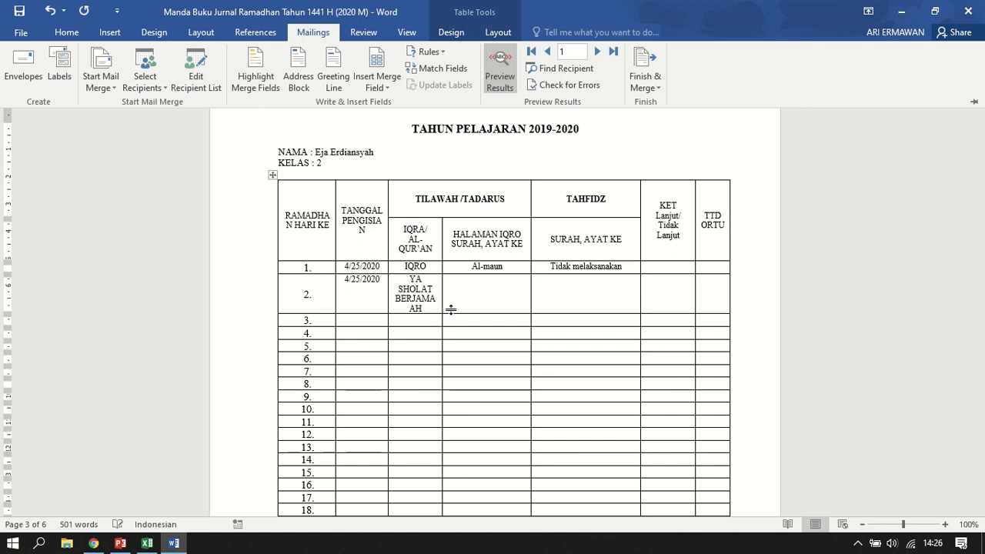
Delete the M_2_tarawih merge field from the IQRA/AL-QUR'AN cell for day 2.
key(ctrl+F1)
key(BackSpace)
key(BackSpace)
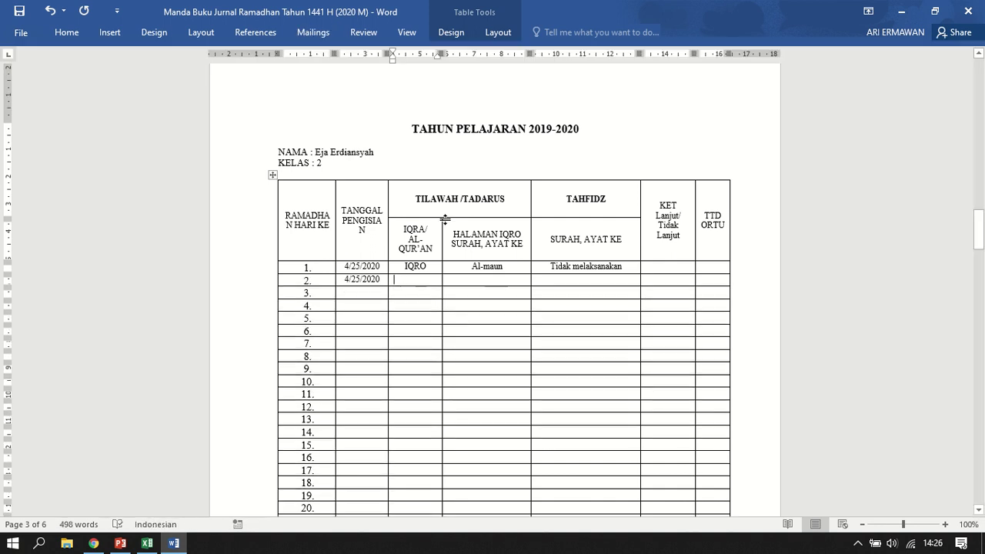
Center the day 2 IQRA/AL-QUR'AN cell and insert the M_2_tilawah merge field into it.
click(67, 32)
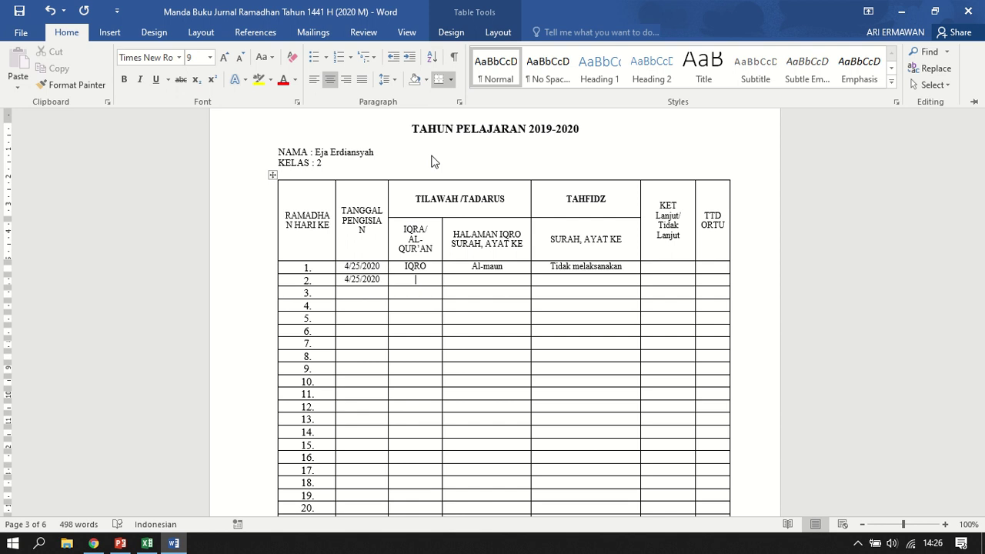
click(312, 31)
click(377, 83)
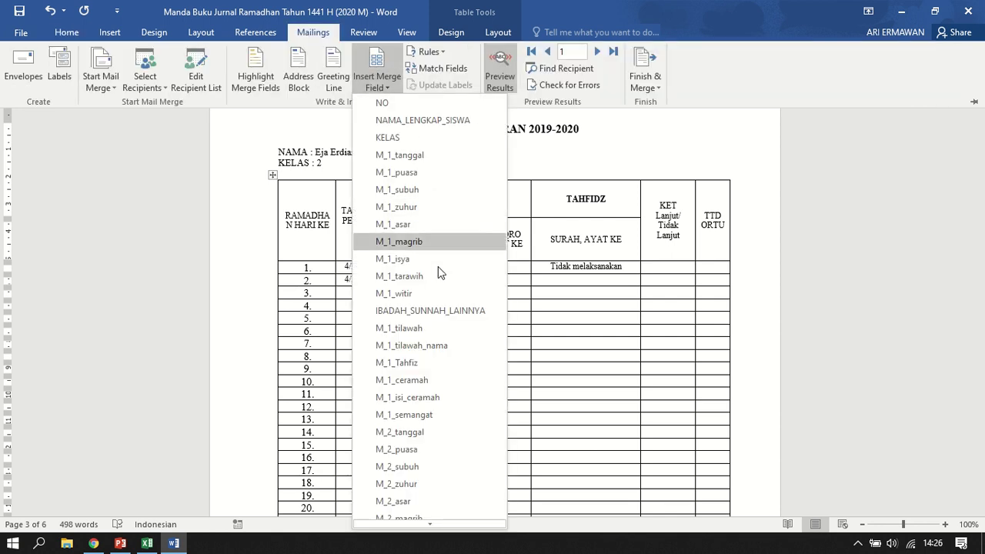
scroll(423, 481, down, 4)
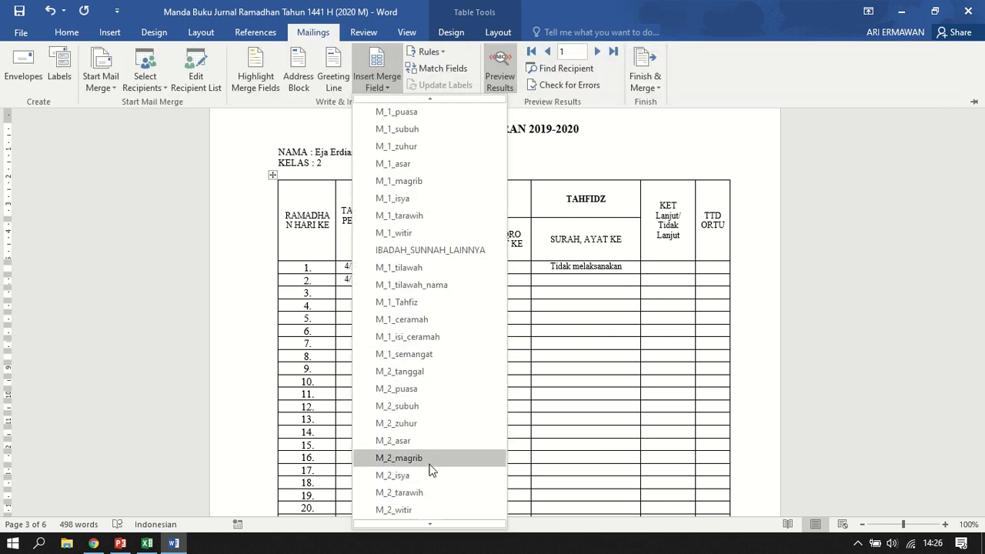
click(431, 441)
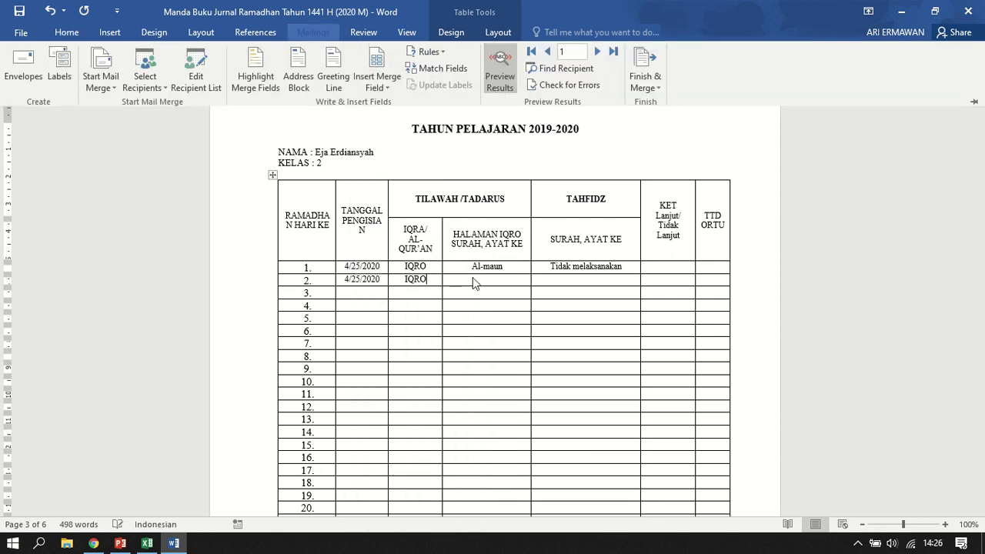
Insert the M_2_tilawah_nama merge field into the HALAMAN IQRO SURAH, AYAT KE cell for day 2.
click(477, 279)
click(311, 31)
click(377, 83)
scroll(435, 462, down, 4)
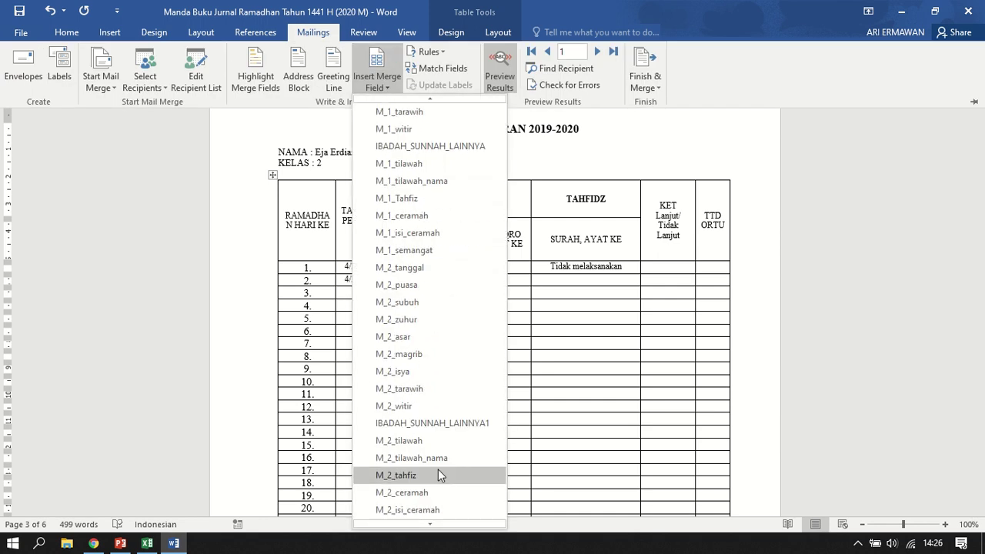
click(442, 459)
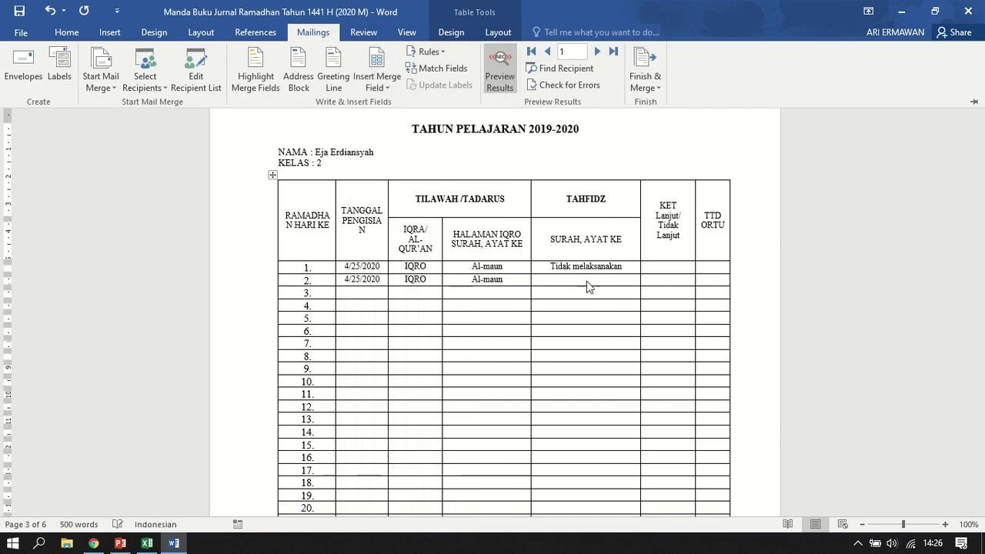
Insert the M_2_tahfiz merge field into the TAHFIDZ SURAH, AYAT KE cell for day 2.
click(321, 37)
click(378, 82)
scroll(438, 427, down, 1)
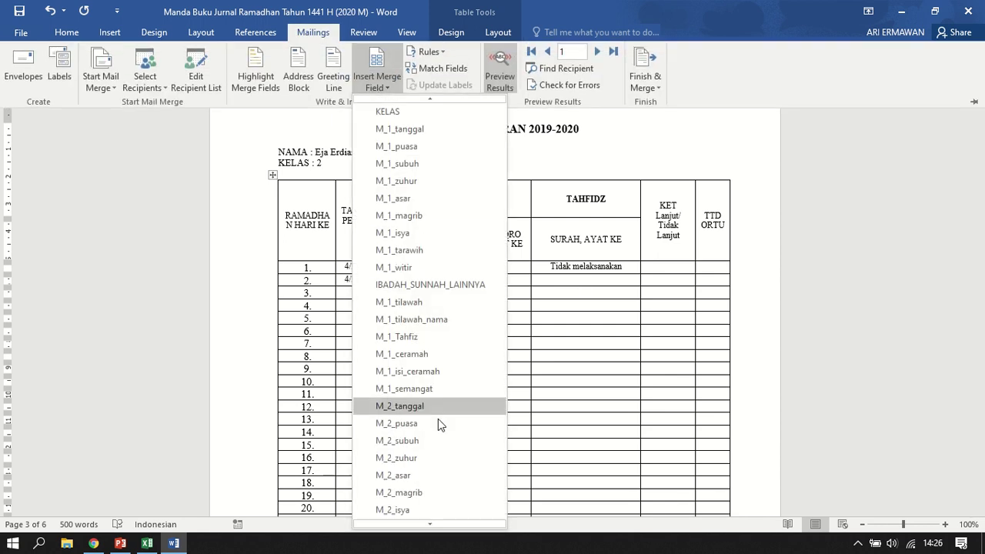
scroll(436, 431, down, 2)
scroll(427, 485, down, 2)
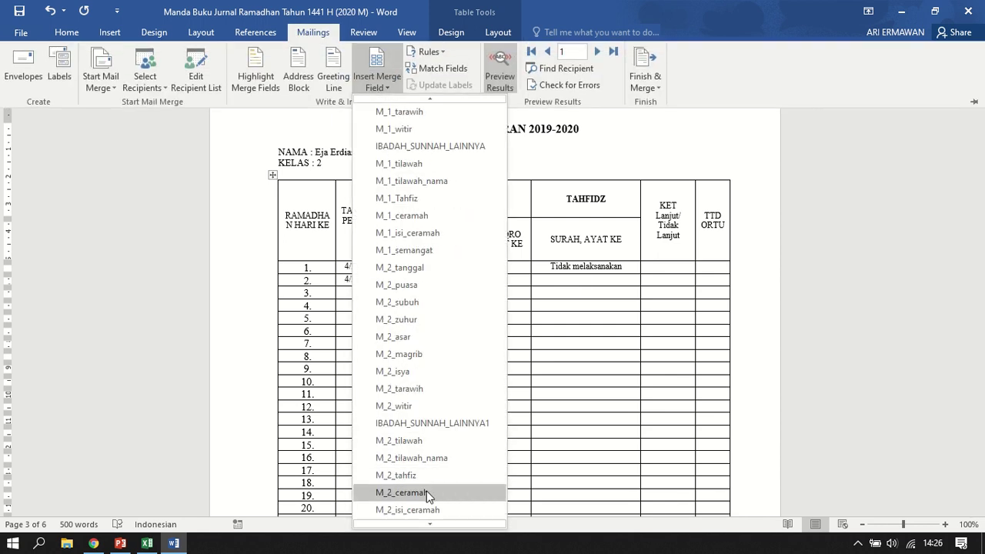
click(432, 474)
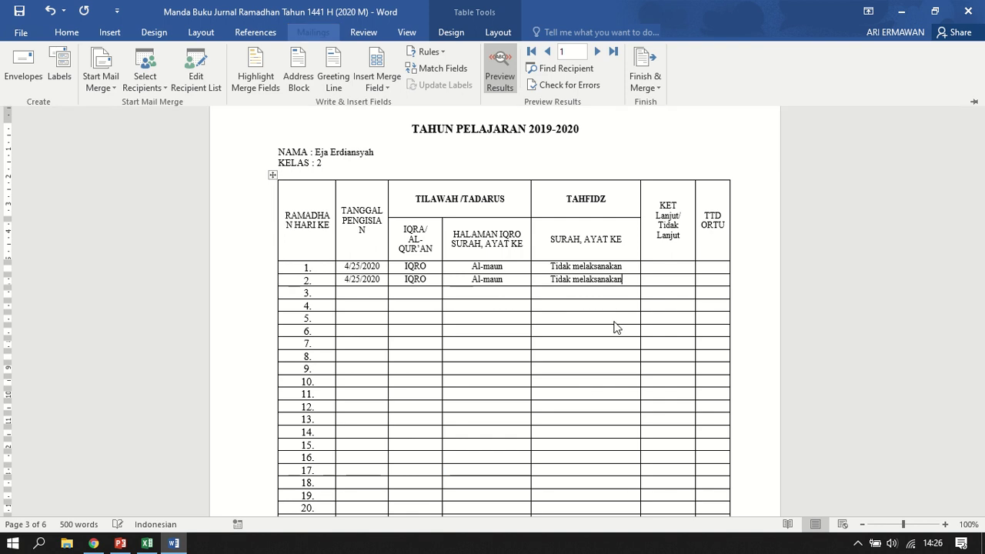
Insert a page break before the AGENDA KEGIATAN BULAN RAMADHAN 1441 H heading that follows the tilawah target notes.
scroll(580, 362, down, 8)
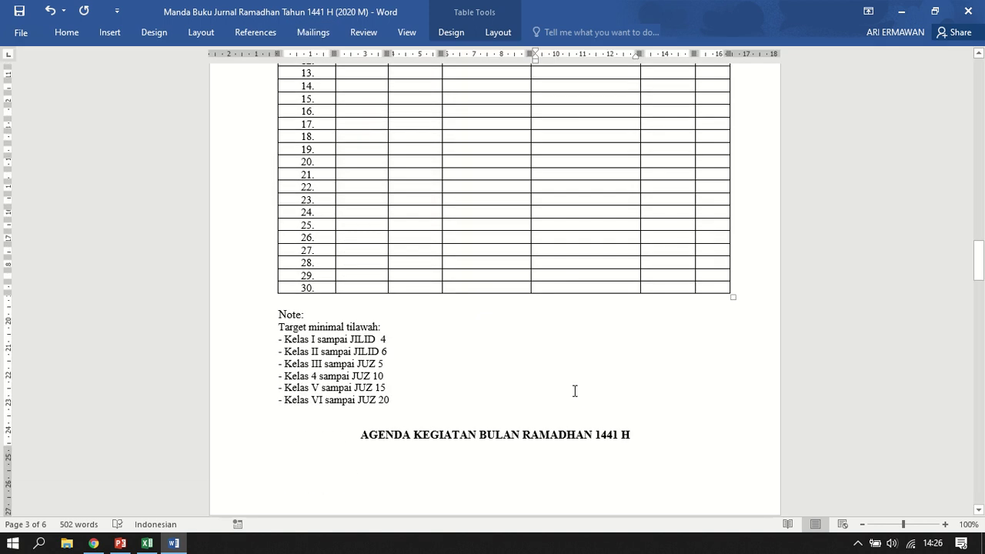
scroll(575, 391, down, 4)
scroll(539, 356, down, 7)
scroll(534, 307, up, 4)
click(362, 192)
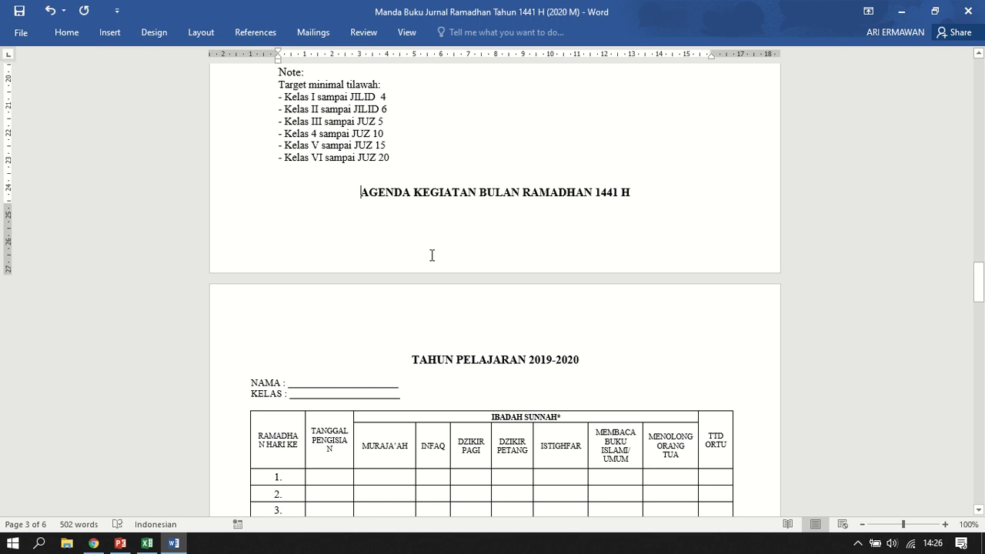
key(ctrl+Return)
scroll(431, 255, down, 4)
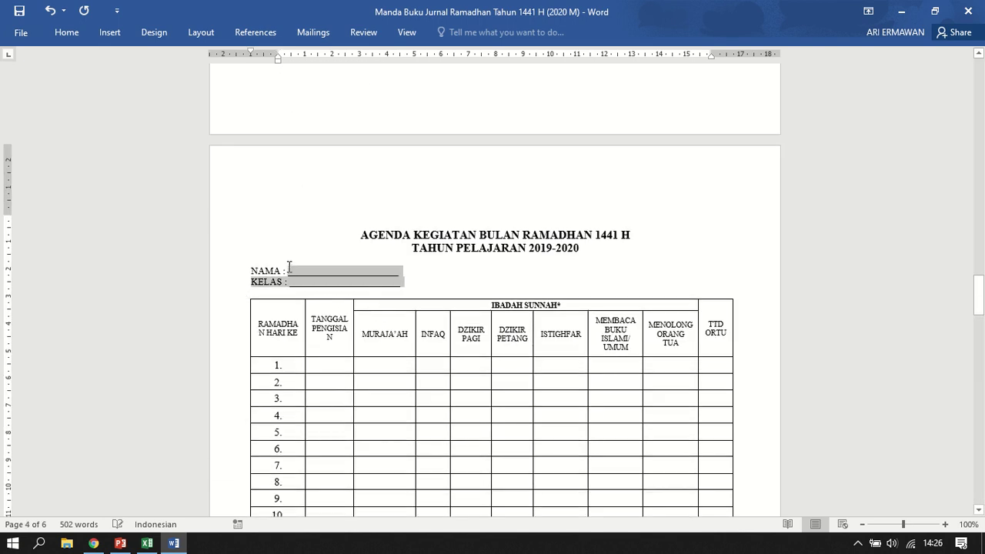
Replace the blank NAMA line above the IBADAH SUNNAH table with the NAMA_LENGKAP_SISWA merge field.
drag(290, 272, 400, 276)
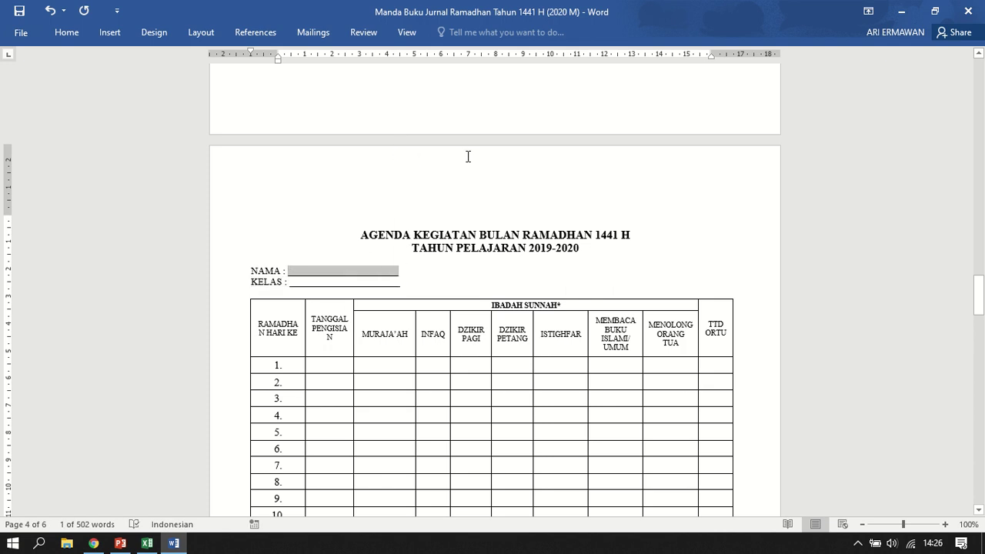
key(Delete)
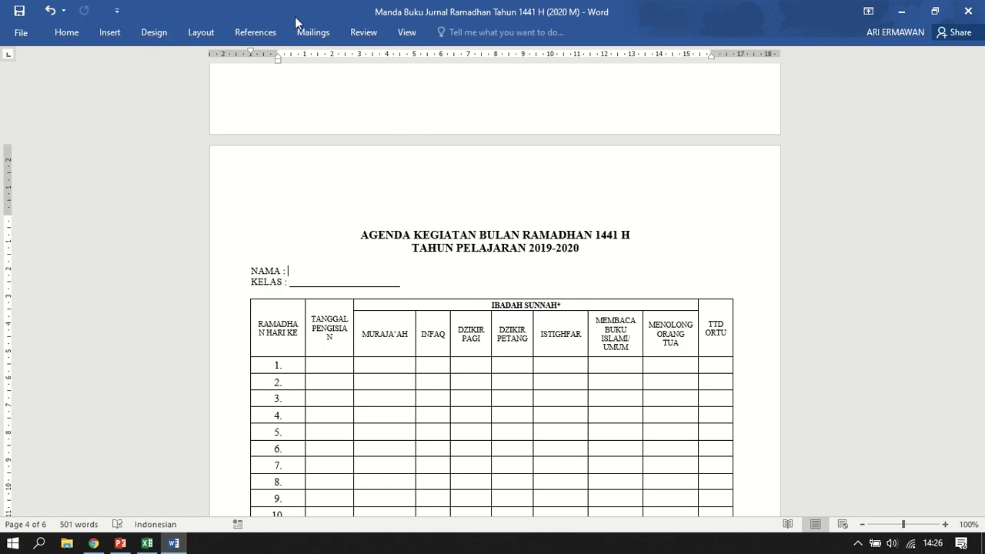
click(313, 33)
click(371, 81)
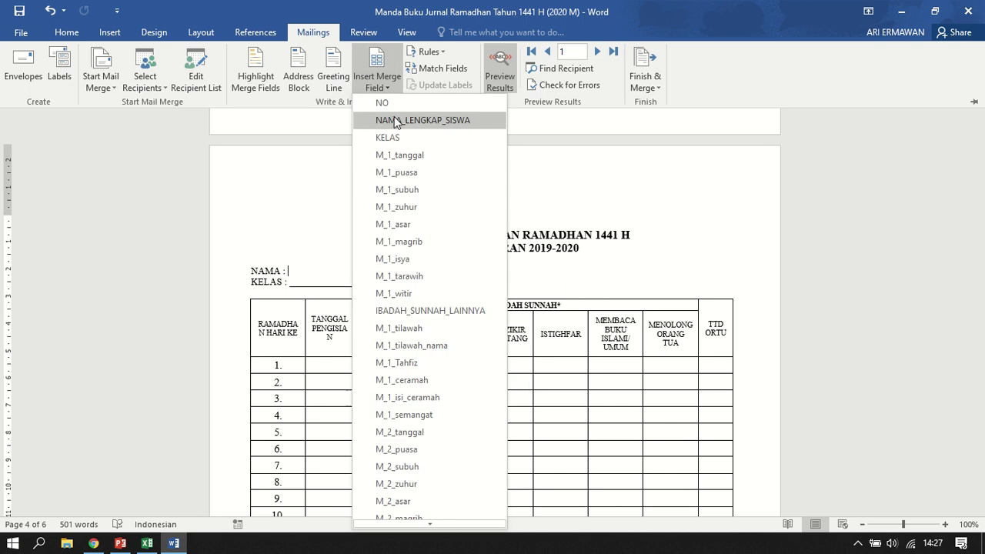
click(394, 115)
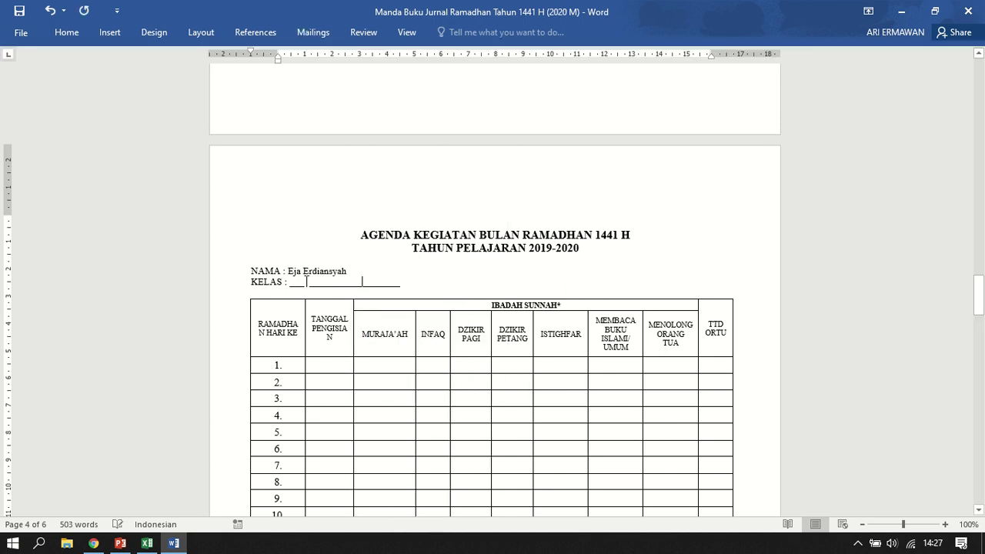
Replace the blank KELAS line above the IBADAH SUNNAH table with the KELAS merge field.
drag(291, 284, 381, 294)
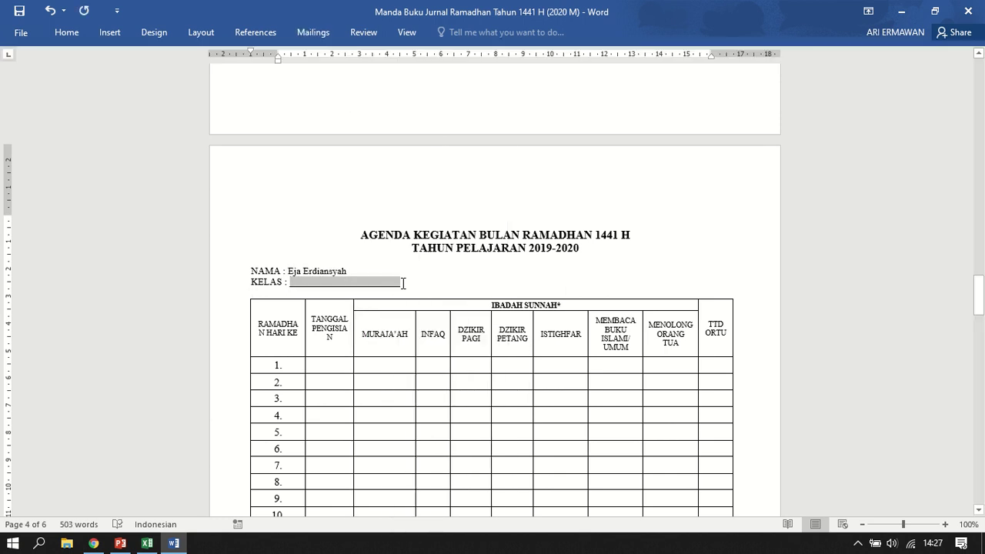
key(BackSpace)
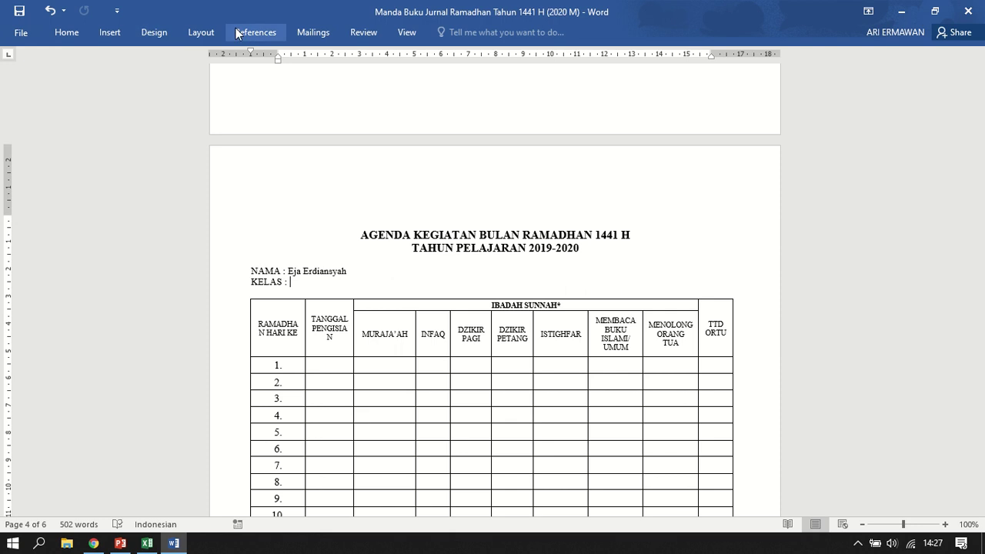
click(313, 31)
click(377, 83)
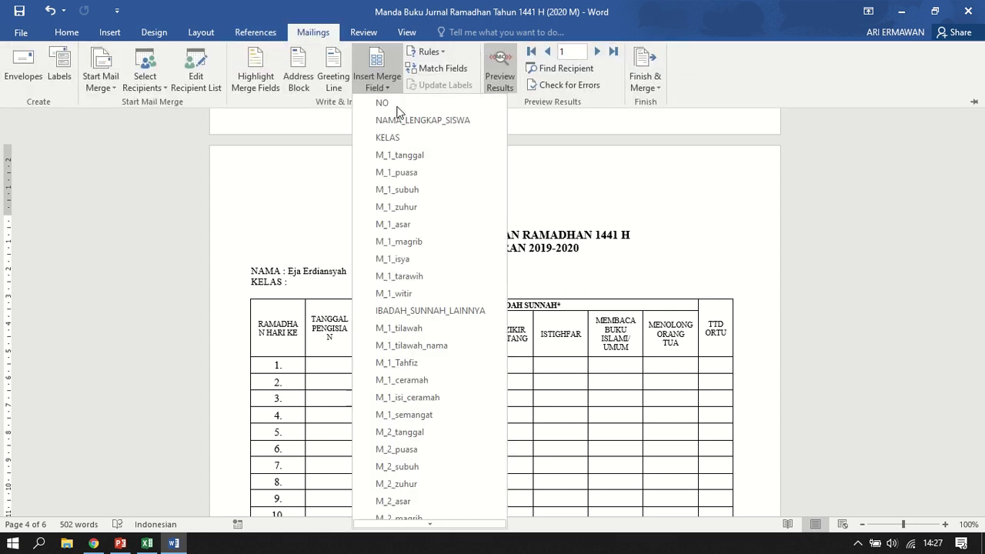
click(388, 138)
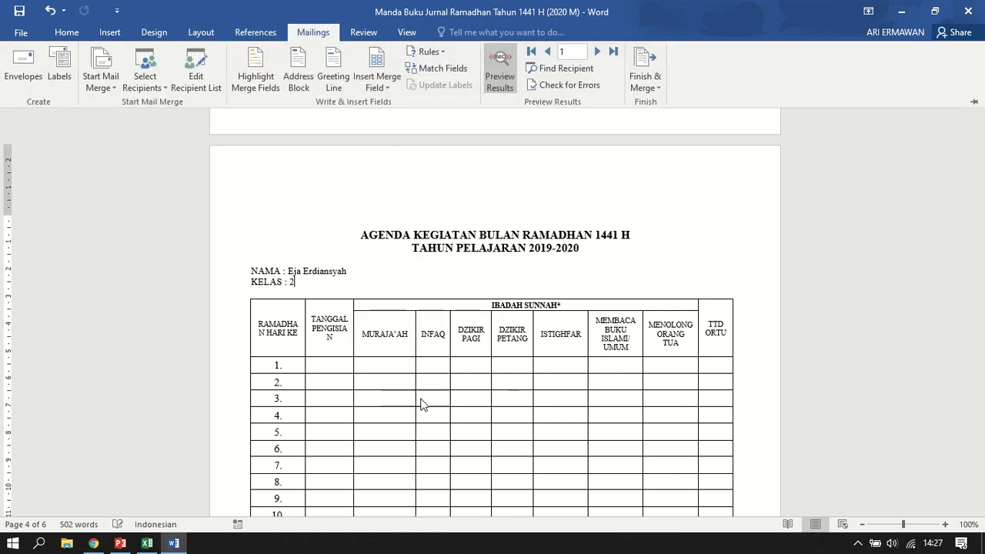
Insert the M_1_tanggal merge field into the IBADAH SUNNAH table's TANGGAL PENGISIAN cell for day 1.
click(331, 365)
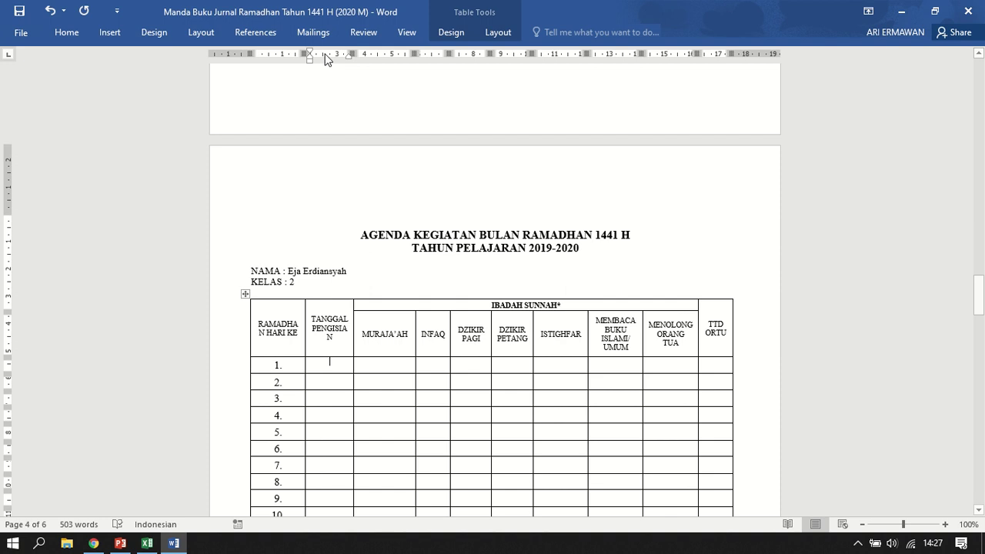
click(314, 31)
click(384, 89)
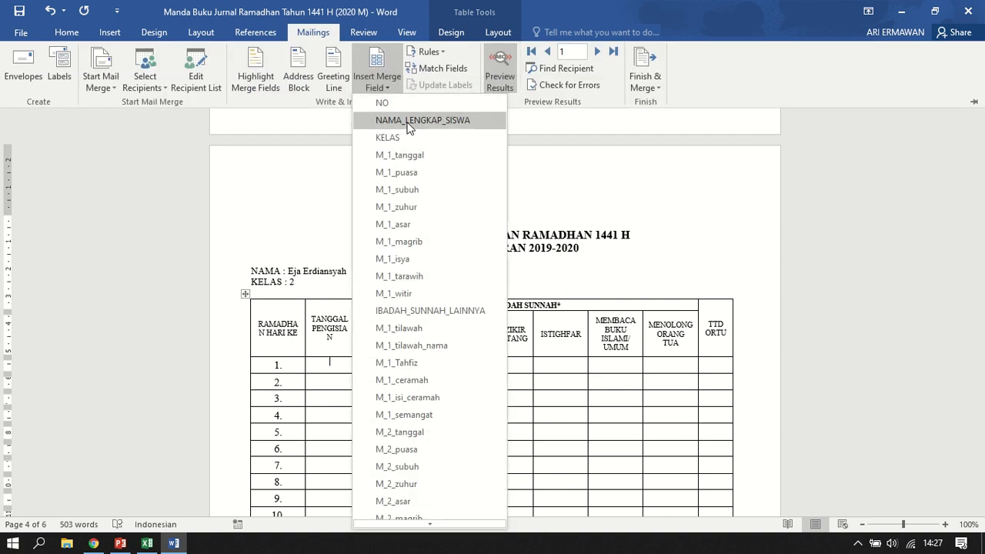
click(415, 154)
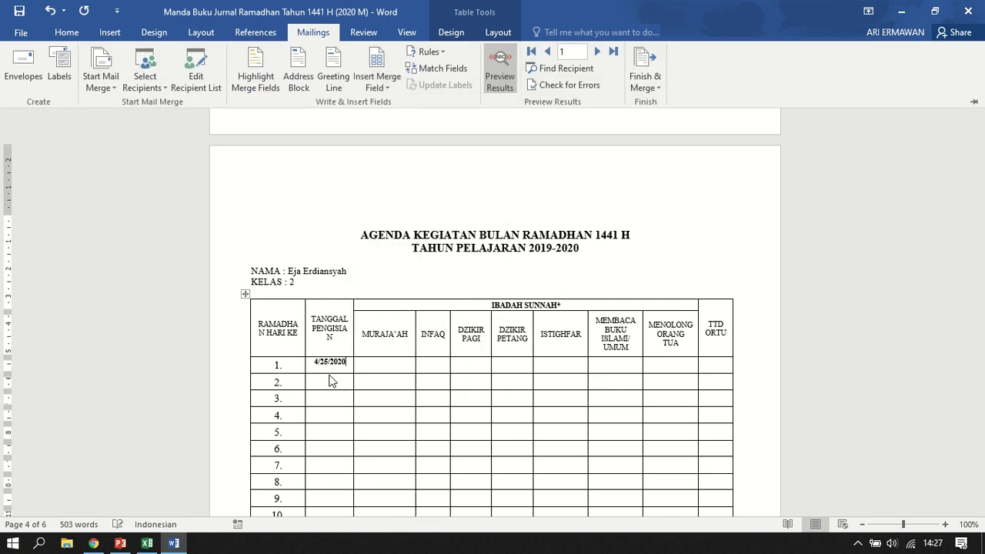
Insert the M_2_tanggal merge field into the IBADAH SUNNAH table's TANGGAL PENGISIAN cell for day 2.
click(313, 32)
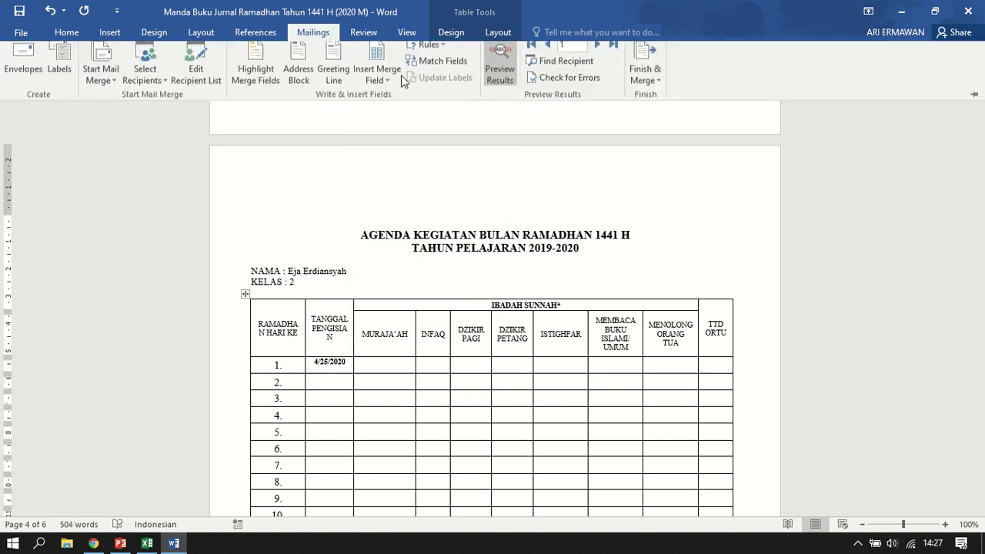
click(383, 86)
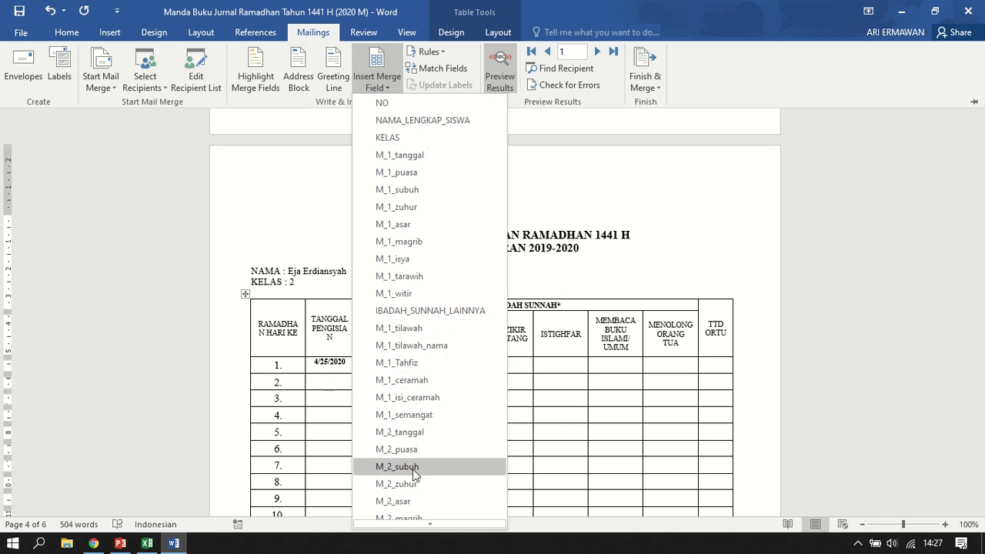
click(416, 433)
click(381, 383)
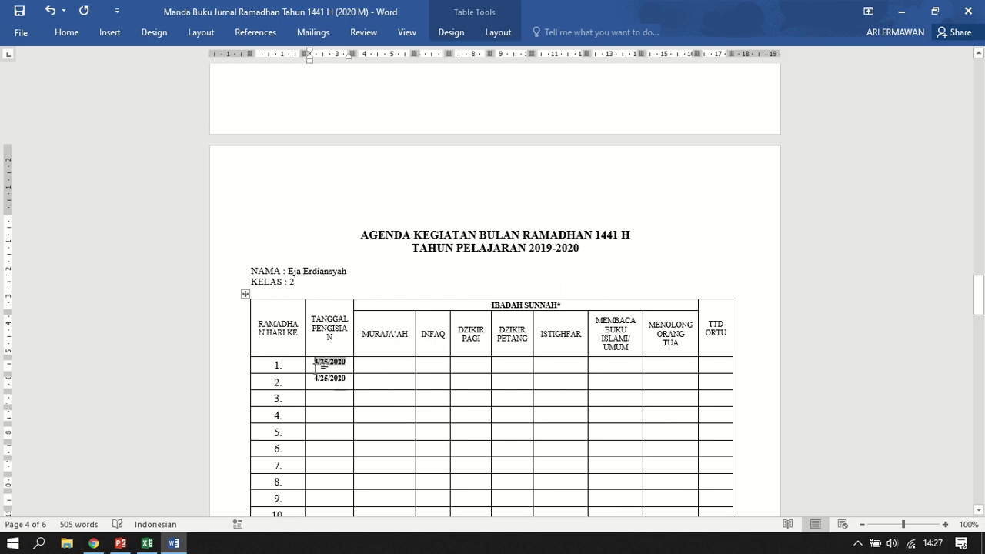
Remove bold formatting from the TANGGAL PENGISIAN cells for days 1 to 30 in the IBADAH SUNNAH table.
drag(315, 361, 343, 374)
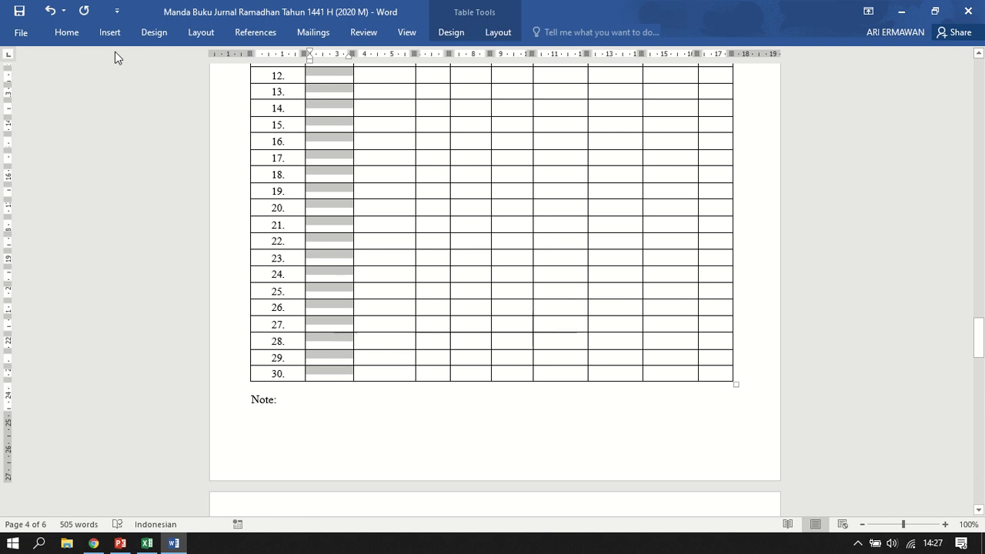
click(73, 37)
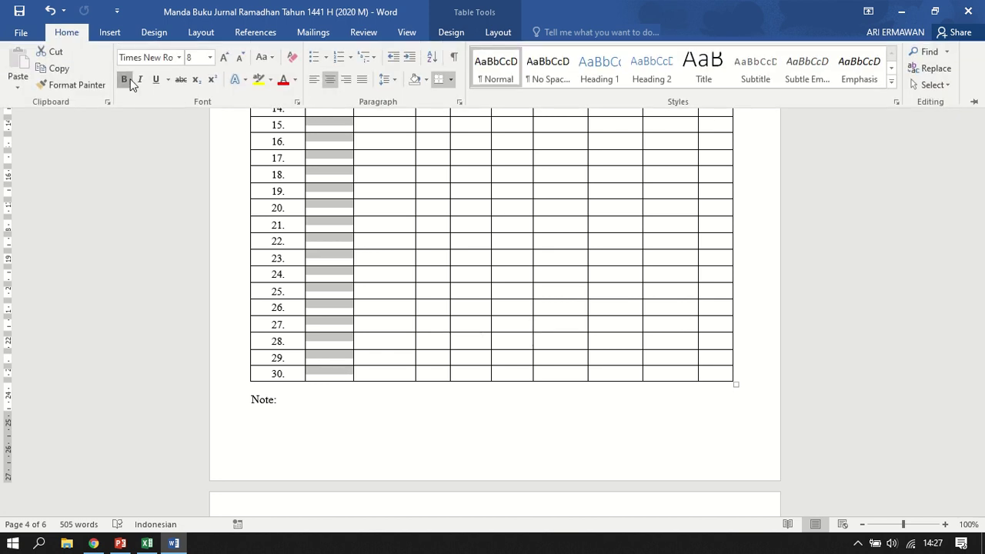
click(399, 196)
scroll(475, 254, up, 7)
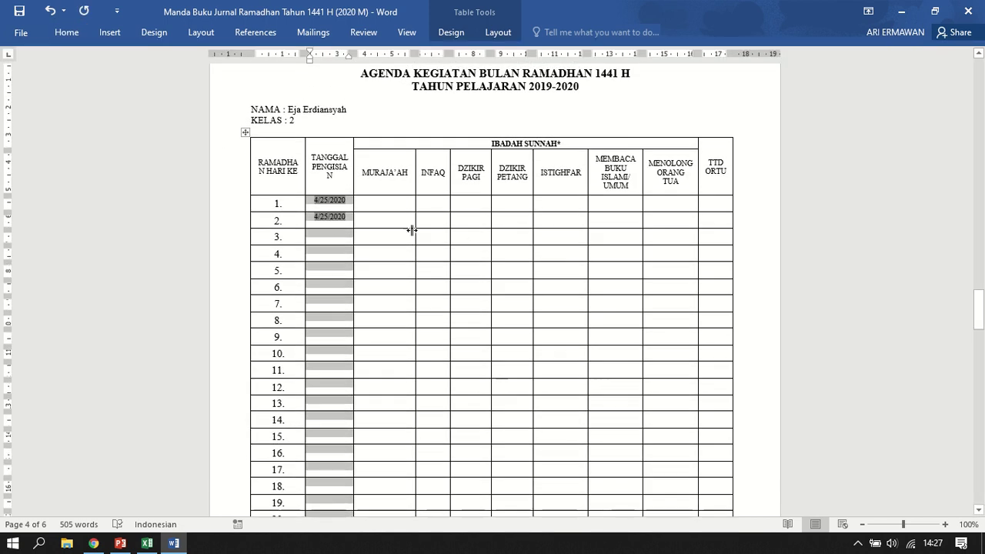
click(389, 209)
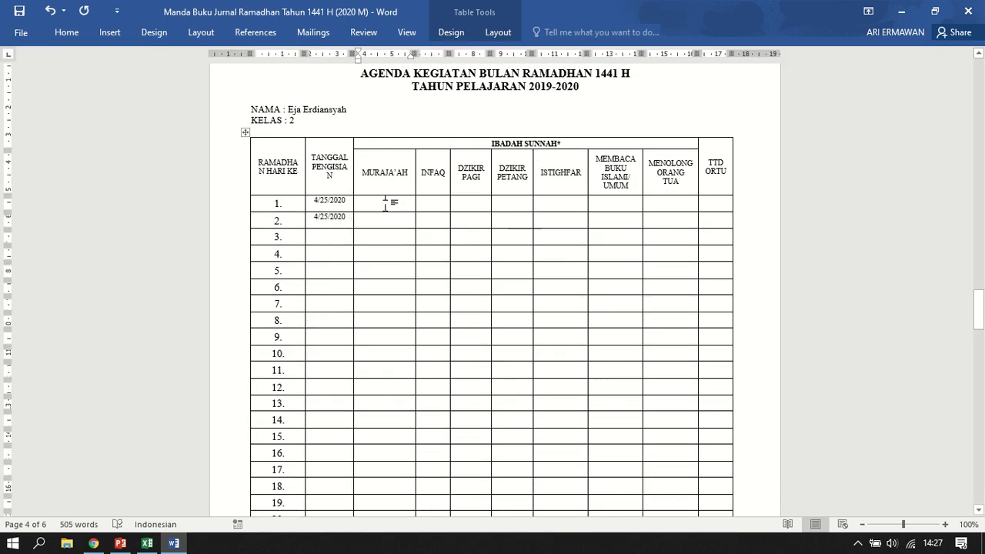
Remove bold formatting from the MURAJA'AH through MENOLONG ORANG TUA cells for days 1 to 30.
click(83, 34)
drag(384, 214, 660, 386)
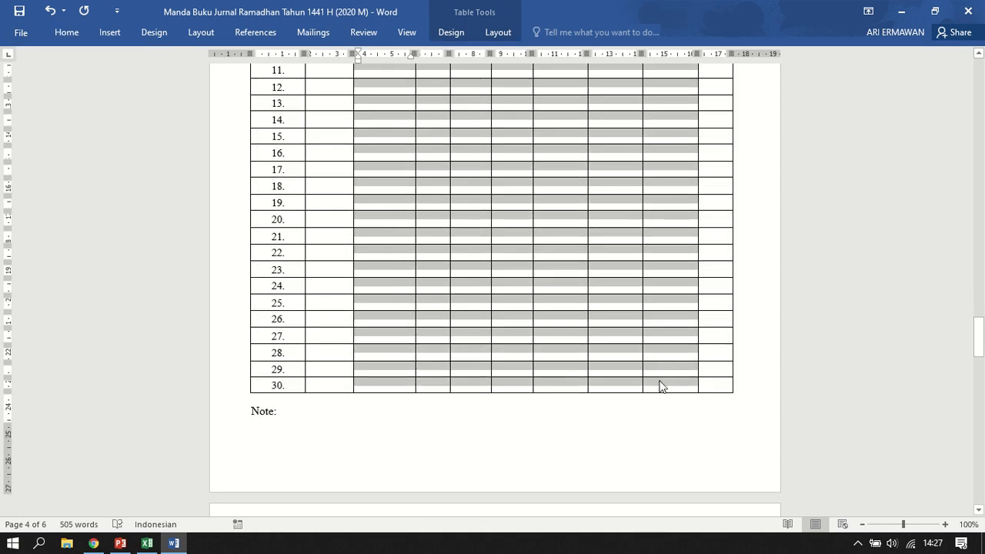
click(73, 34)
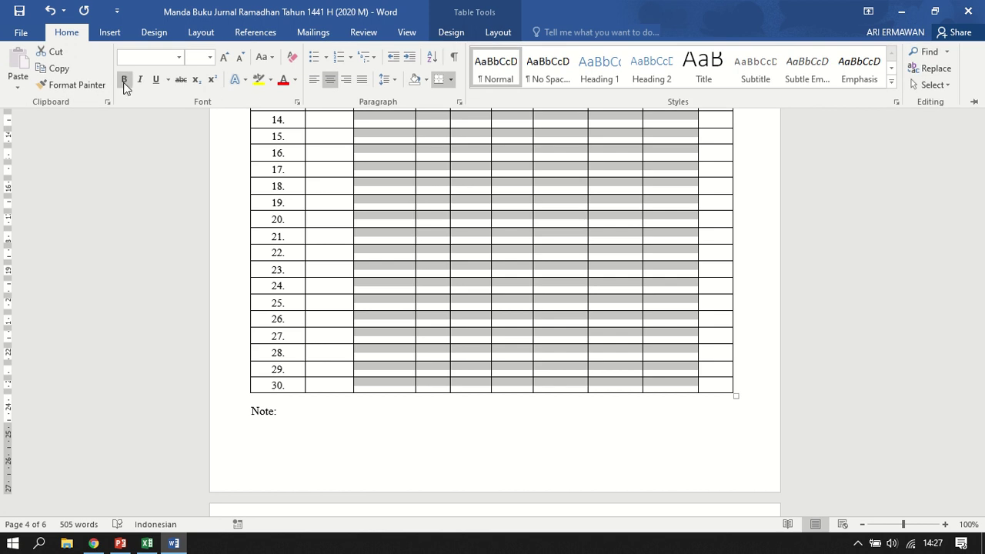
click(124, 80)
scroll(438, 204, up, 10)
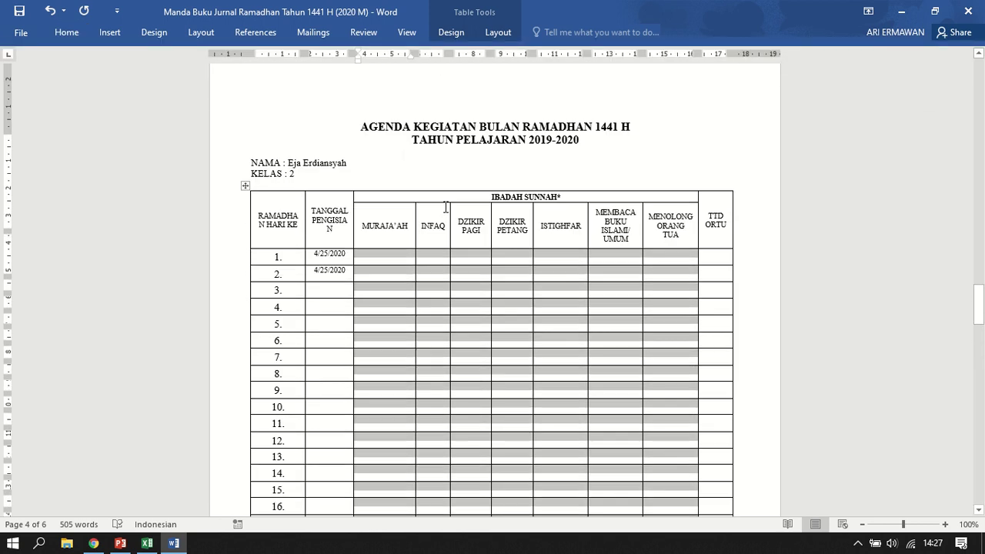
Check the available merge fields for matches to the day 1 MURAJA'AH and INFAQ cells in the IBADAH SUNNAH table.
click(426, 317)
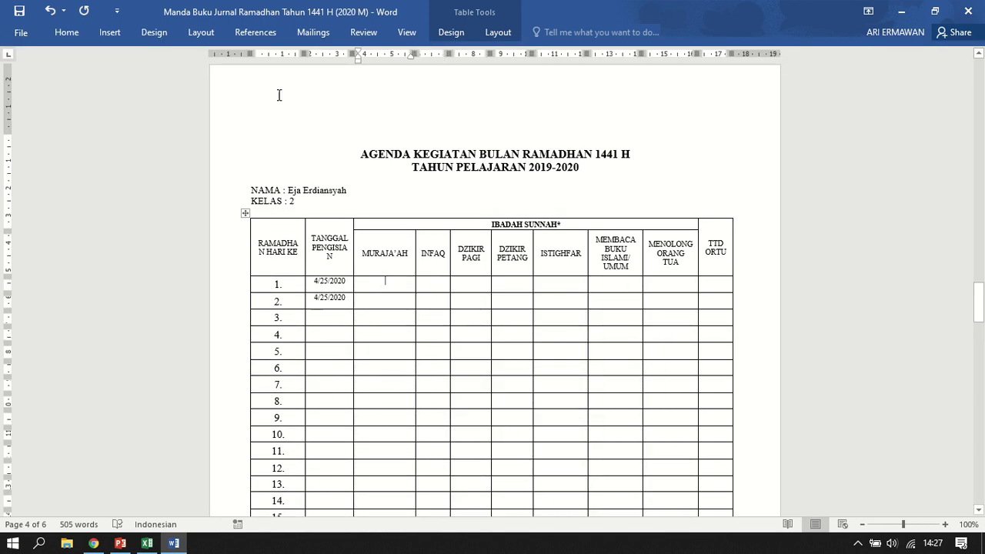
click(314, 33)
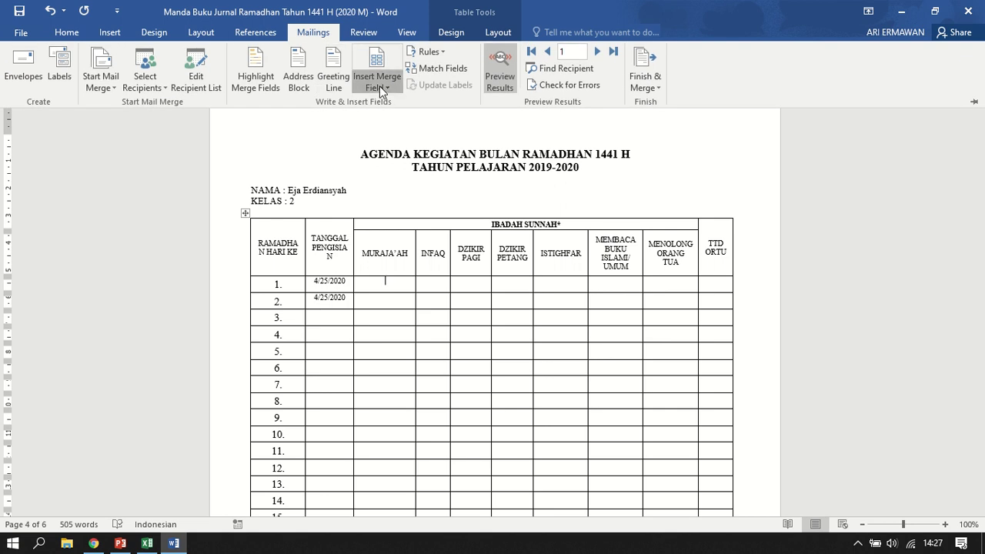
click(377, 77)
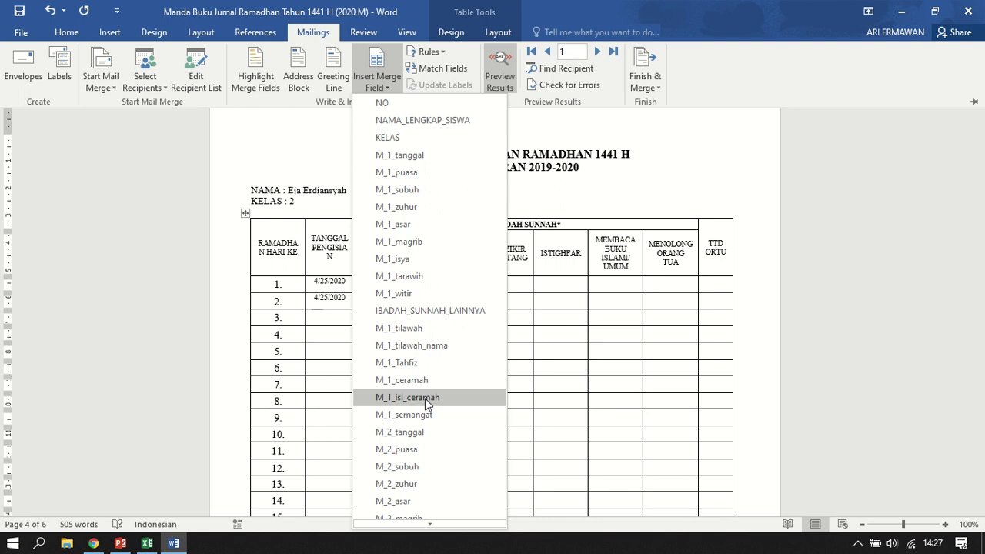
click(575, 357)
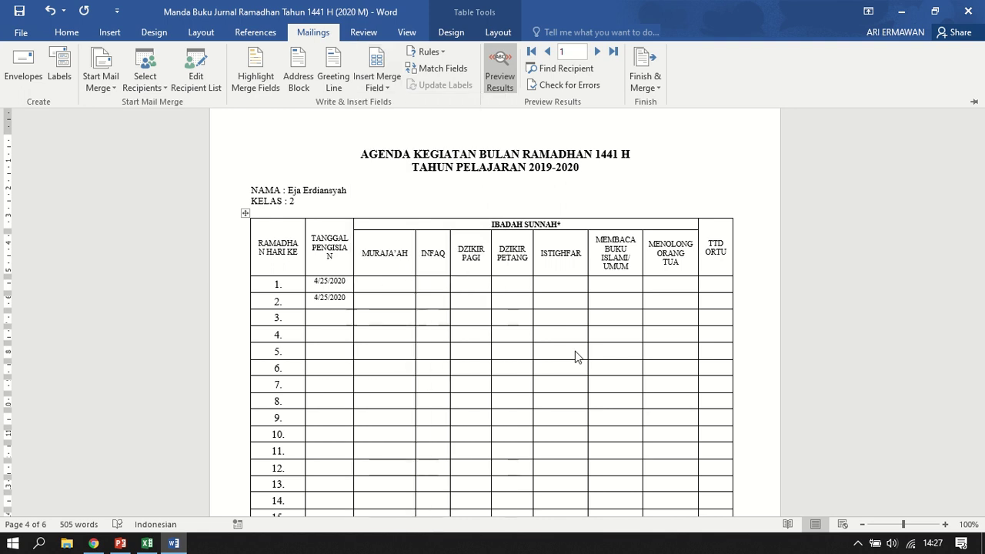
click(436, 287)
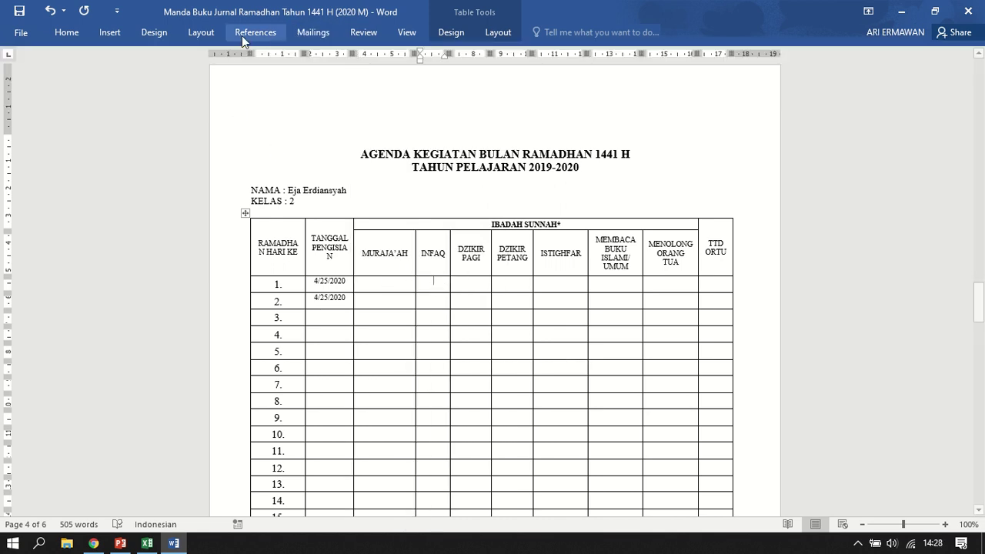
click(312, 36)
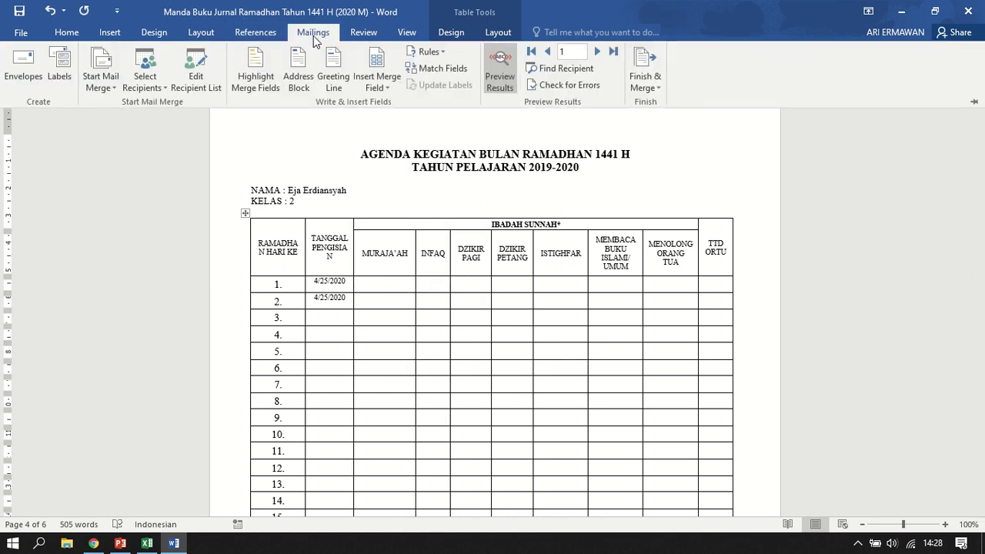
click(385, 90)
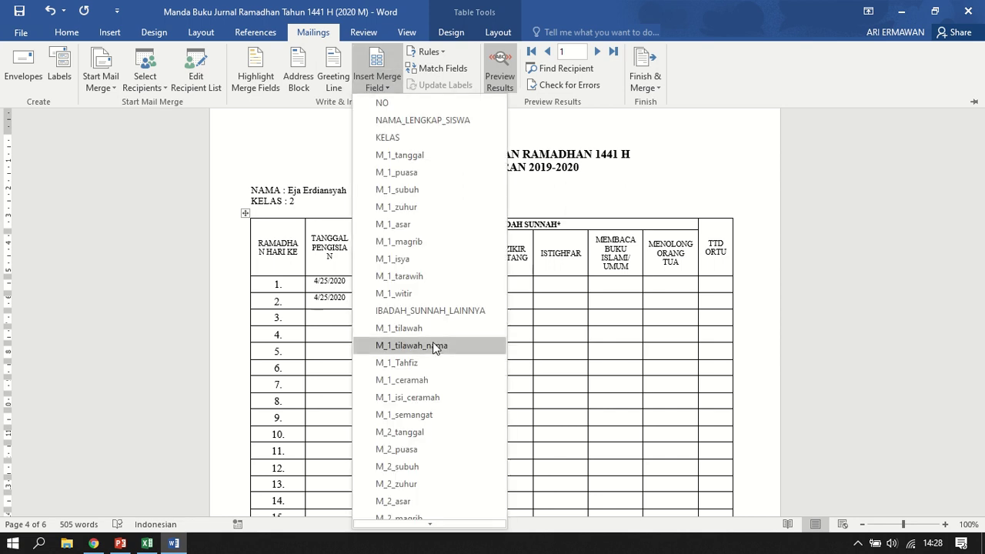
click(592, 394)
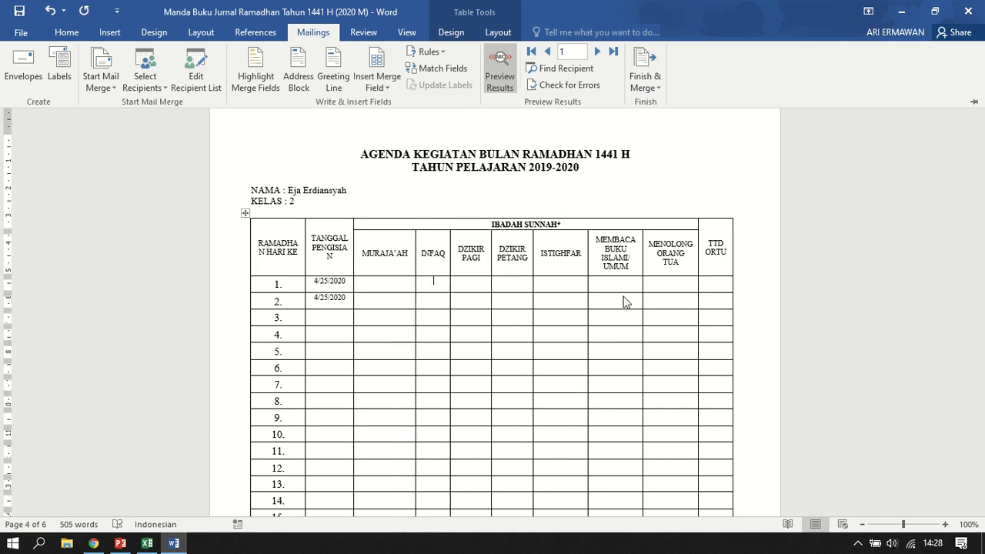
Delete the "Note: *isi dengan cek list." text below the IBADAH SUNNAH table and insert a page break before the next AGENDA KEGIATAN heading.
scroll(625, 302, down, 15)
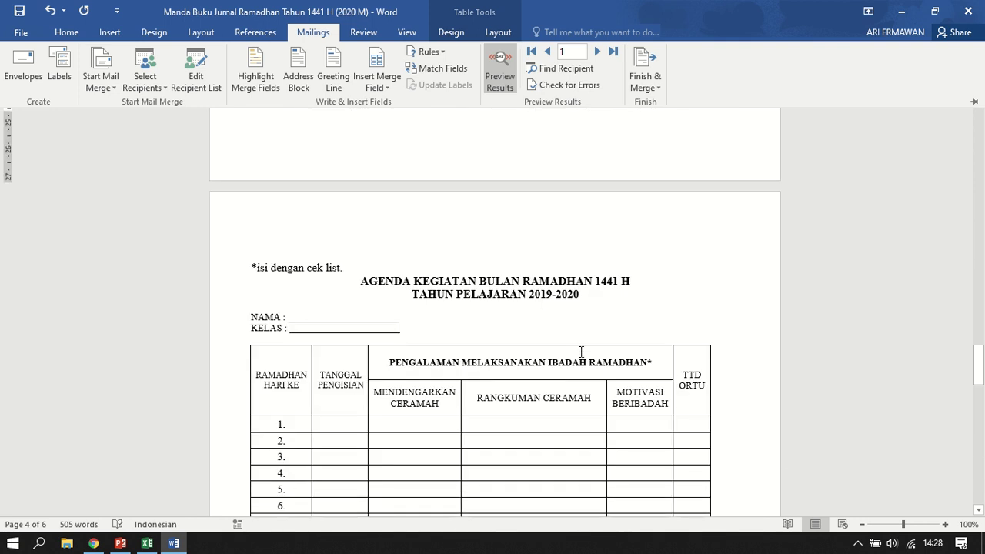
scroll(581, 352, down, 2)
click(378, 371)
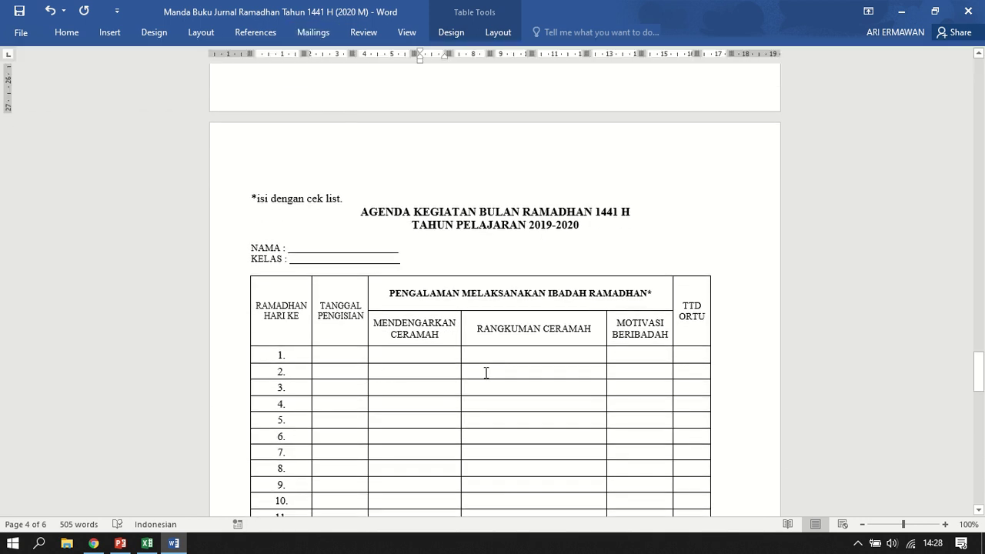
click(552, 375)
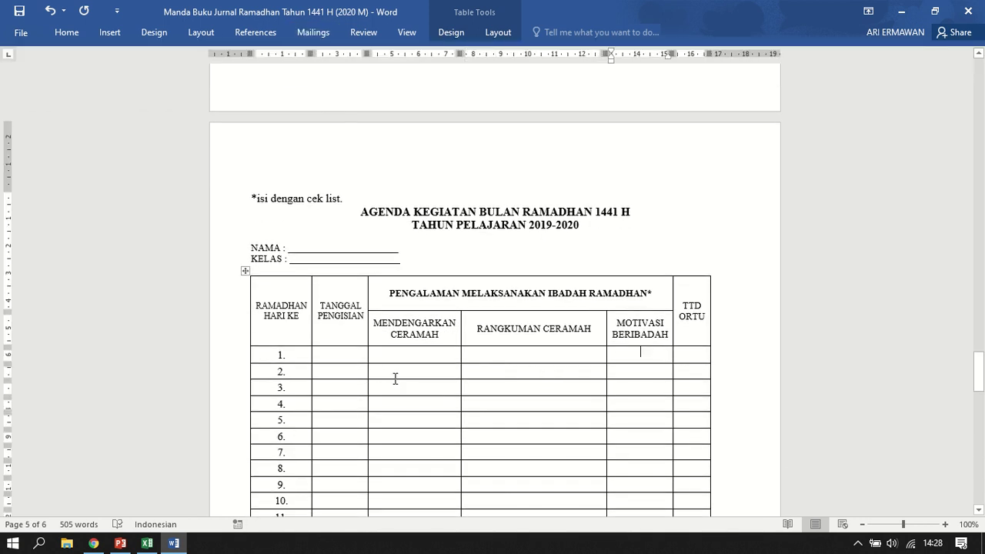
scroll(338, 327, up, 3)
drag(344, 302, 257, 302)
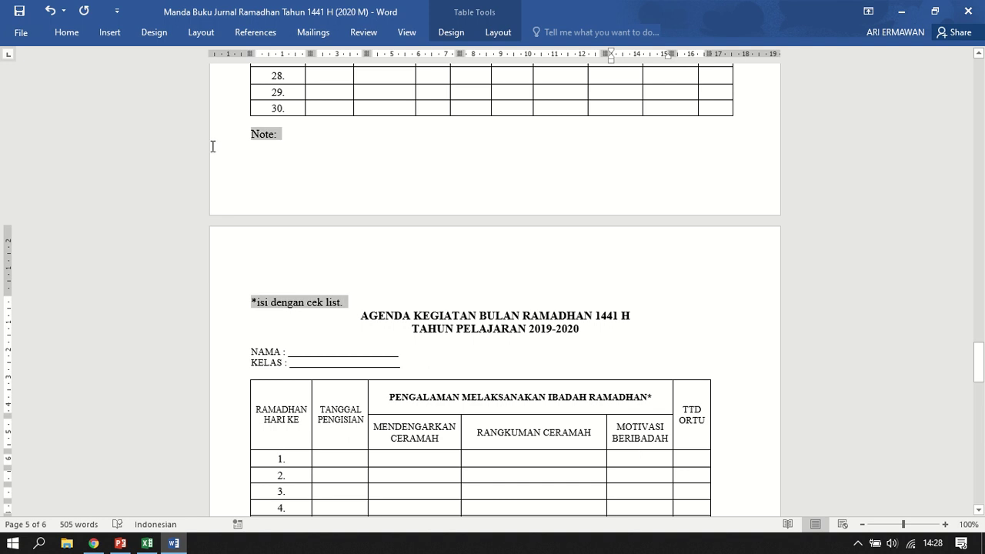
key(Delete)
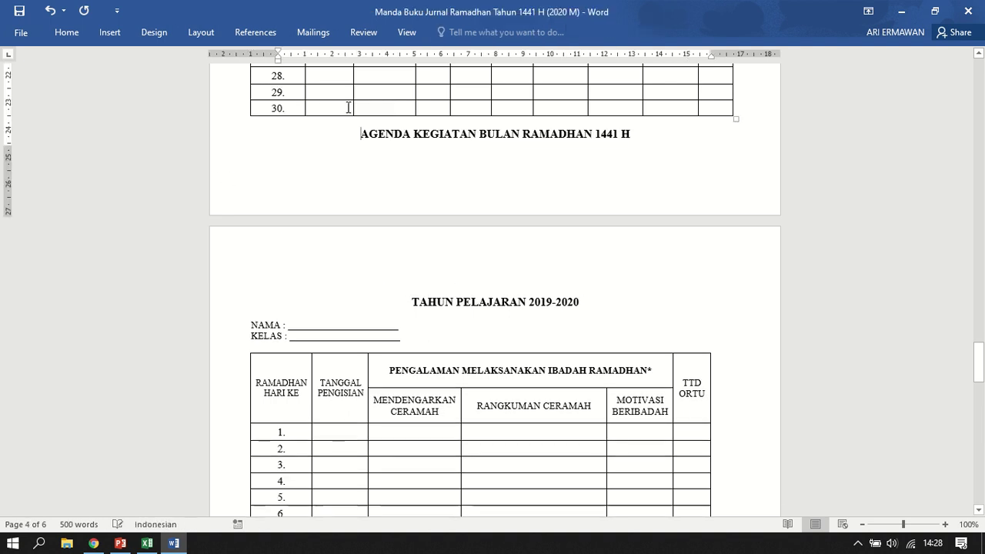
key(ctrl+Return)
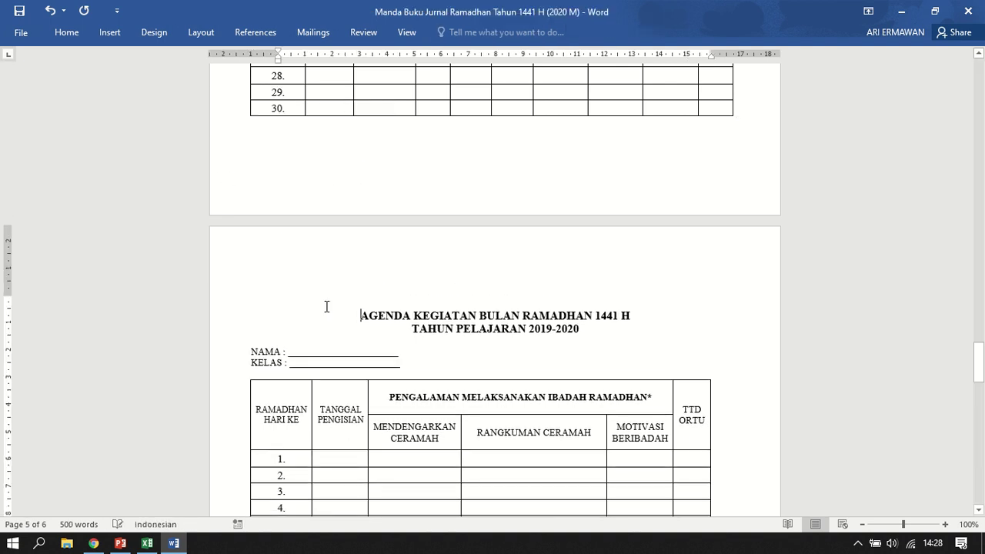
Replace the NAMA and KELAS blanks above the PENGALAMAN MELAKSANAKAN IBADAH RAMADHAN table with the NAMA_LENGKAP_SISWA and KELAS merge fields.
double_click(365, 317)
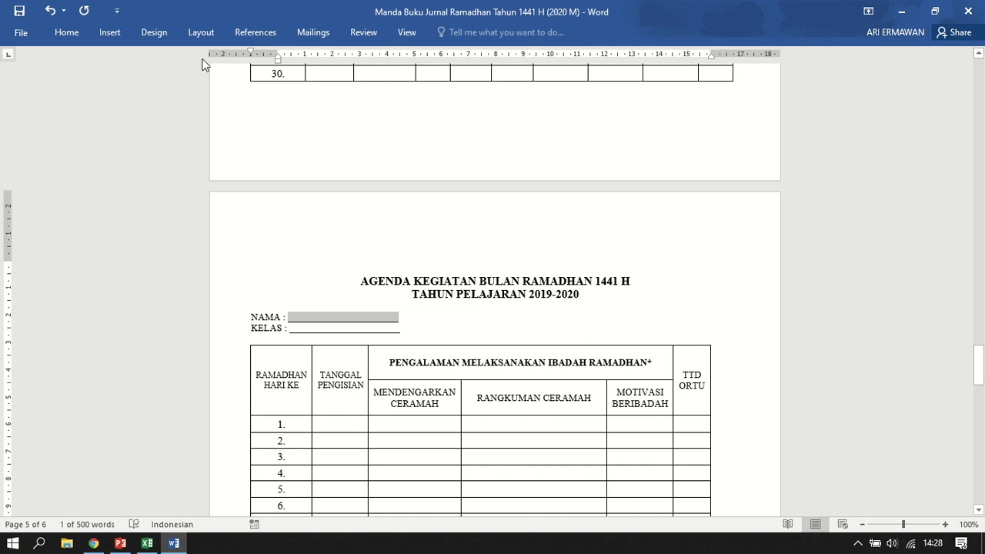
click(308, 35)
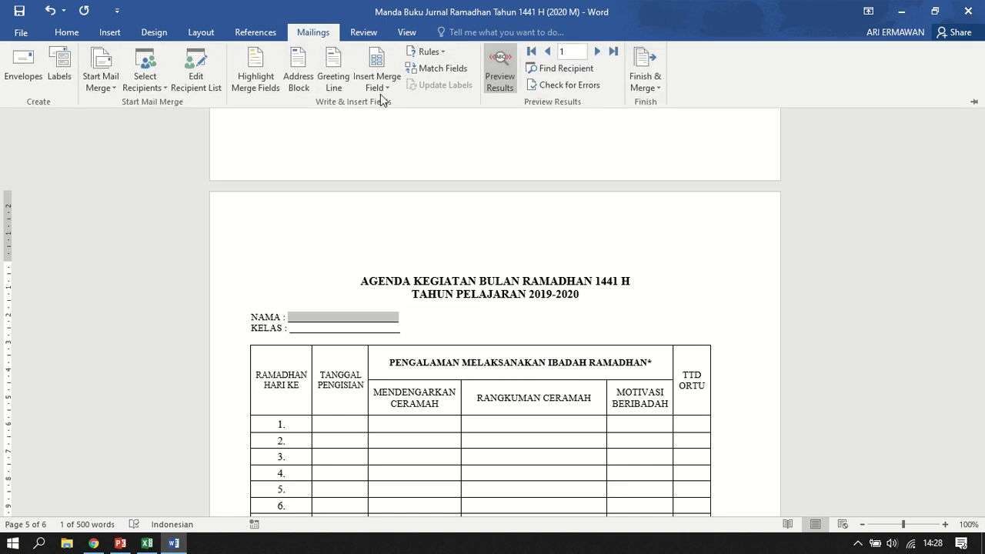
click(377, 85)
click(410, 120)
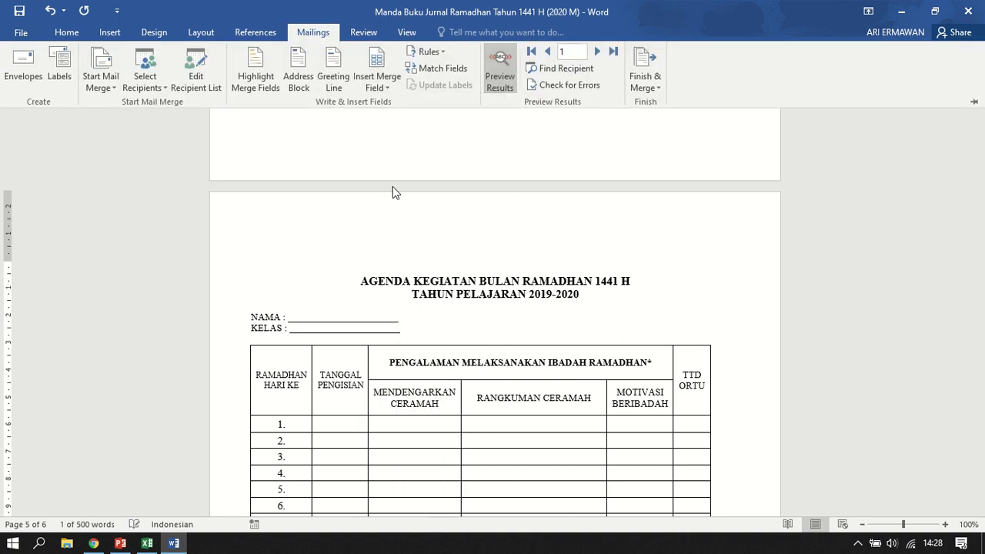
click(350, 333)
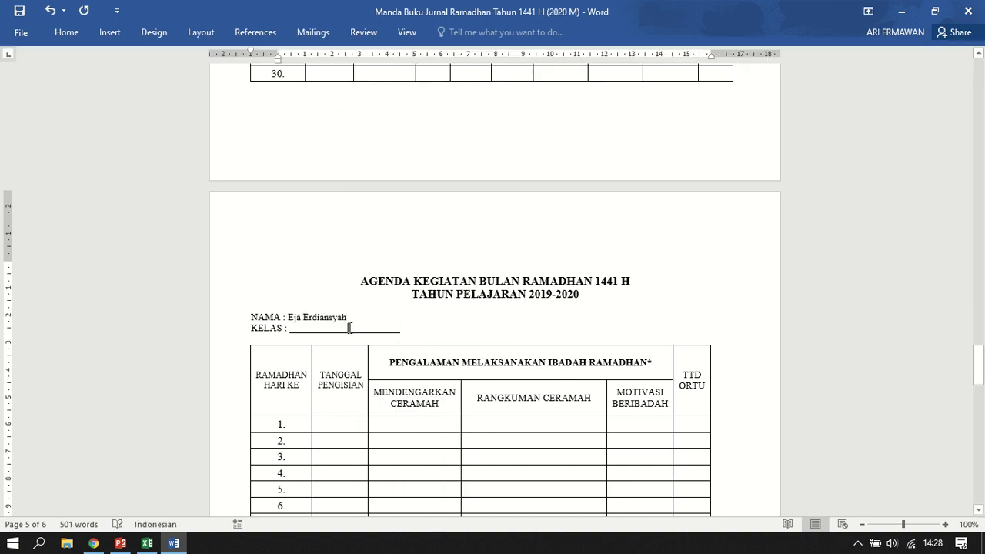
double_click(351, 328)
click(313, 33)
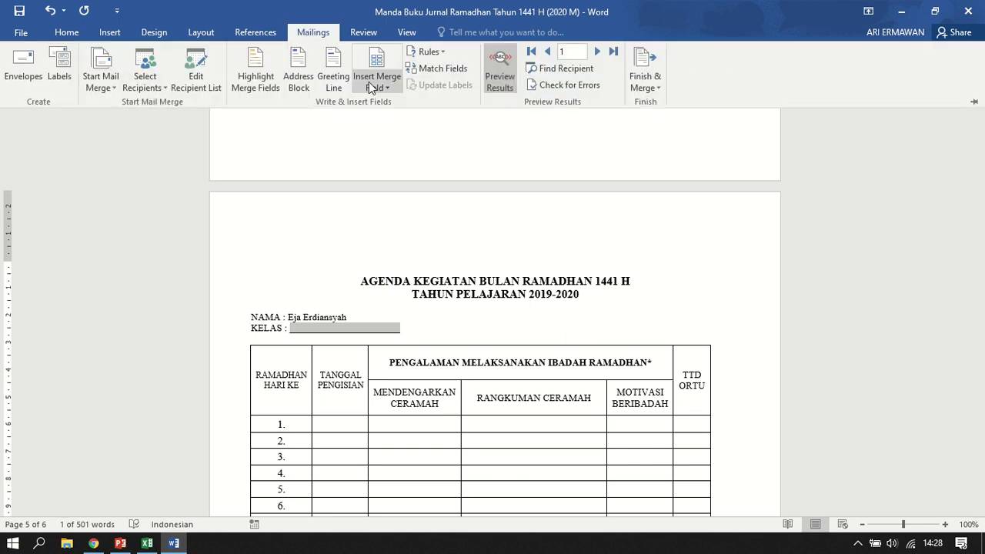
click(371, 87)
click(409, 143)
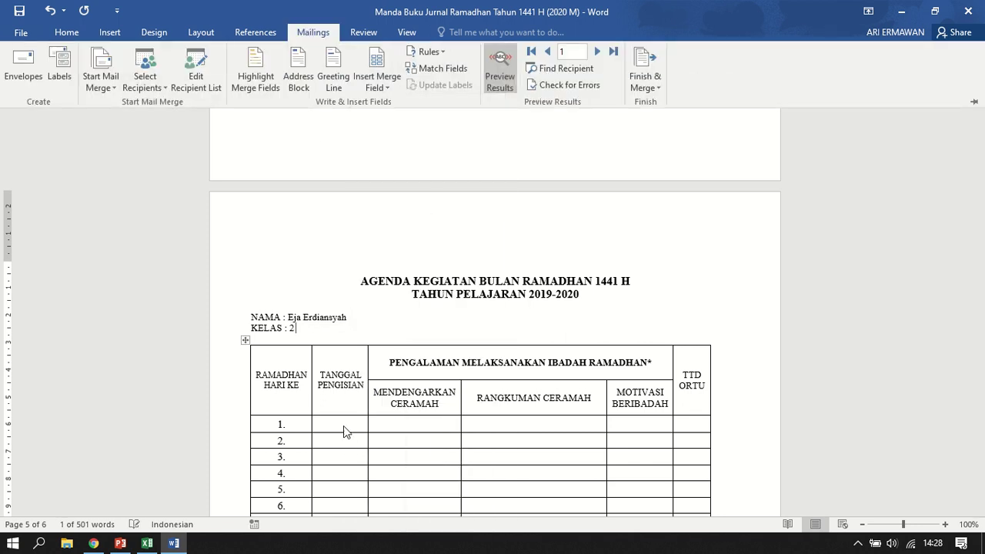
Insert the M_1_tanggal and M_2_tanggal merge fields into the PENGALAMAN table's TANGGAL PENGISIAN cells for days 1 and 2.
click(341, 423)
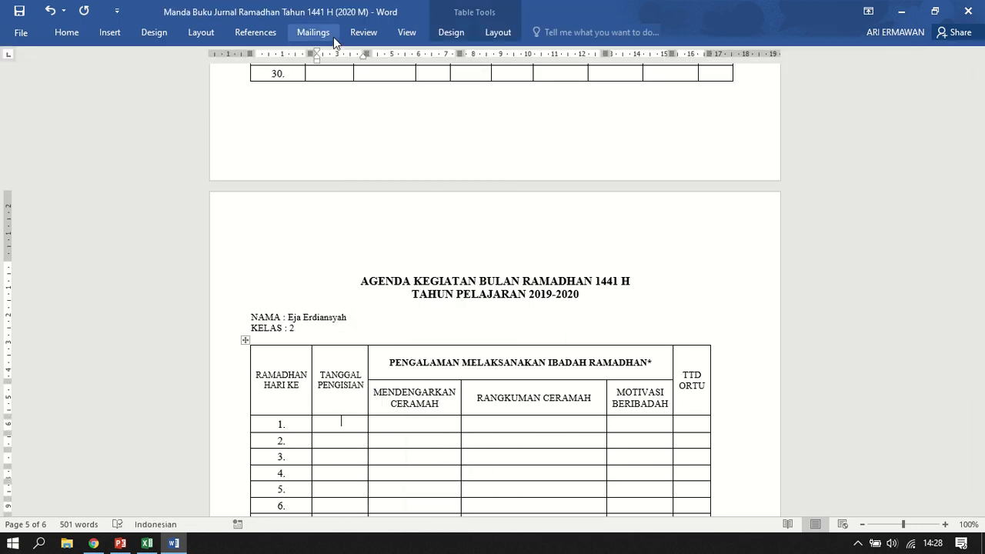
click(331, 35)
click(377, 77)
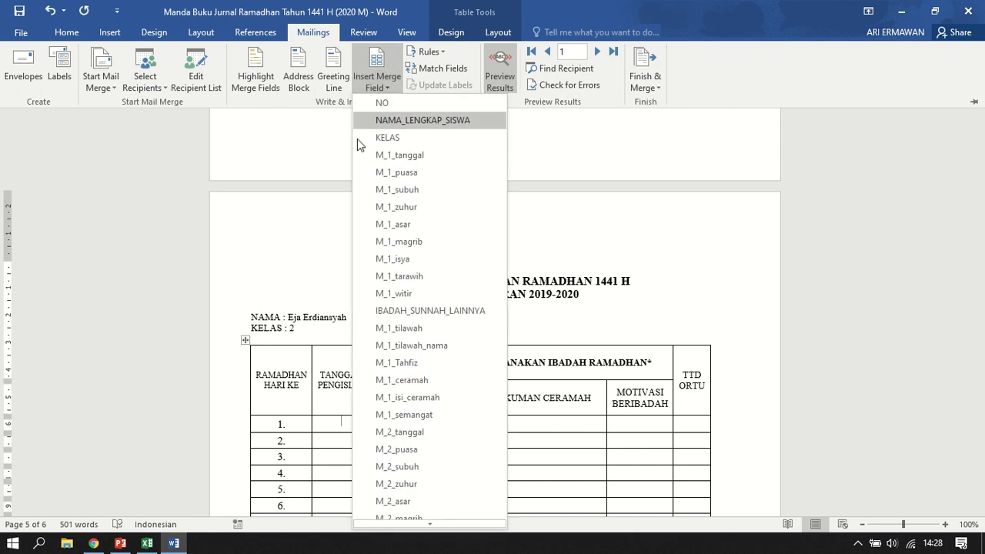
click(397, 154)
click(347, 439)
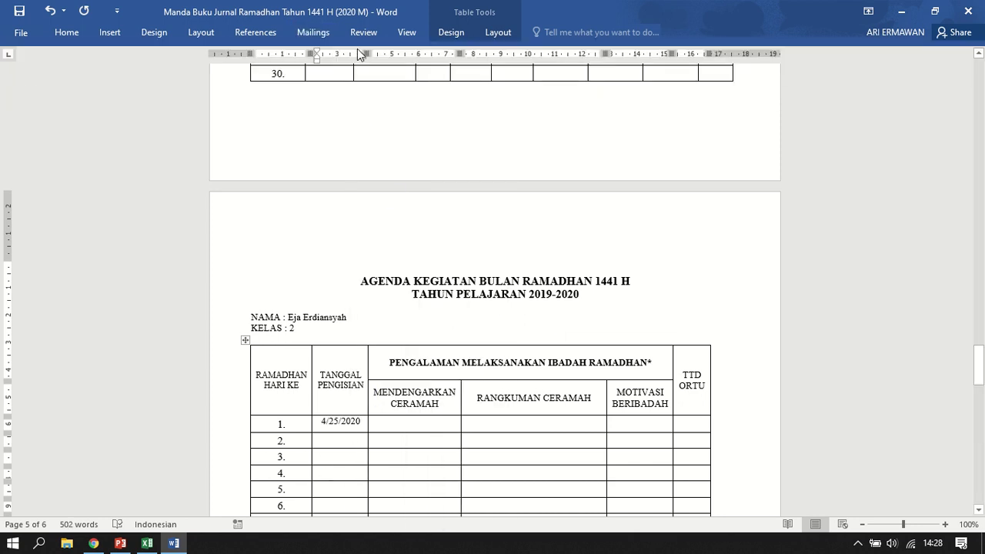
click(311, 32)
click(389, 87)
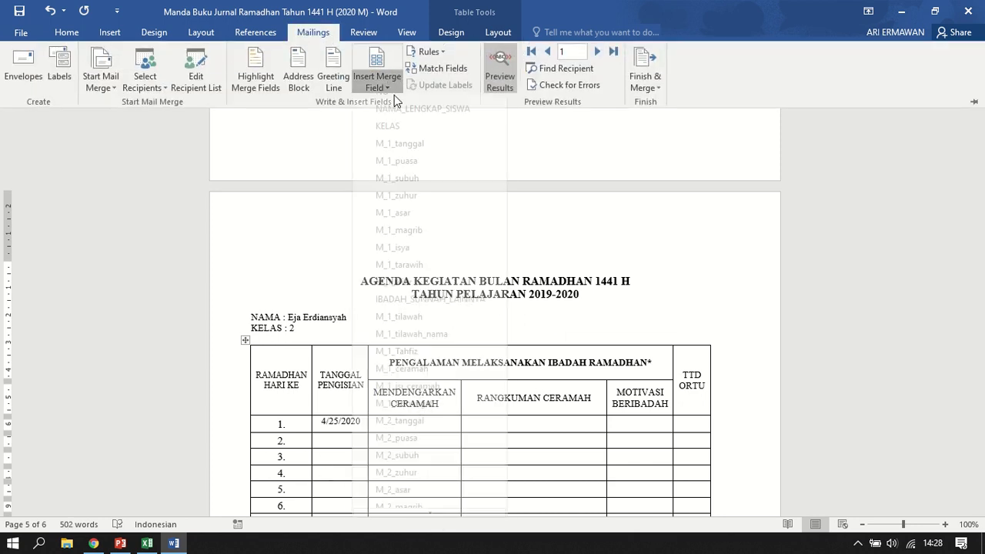
scroll(427, 409, down, 4)
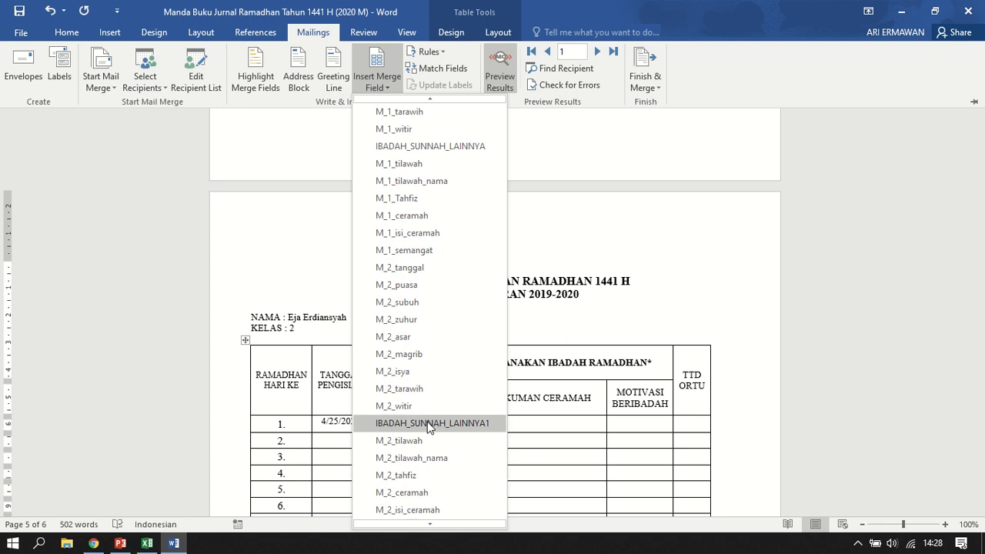
click(431, 269)
Insert the M_1_ceramah and M_2_ceramah merge fields into the MENDENGARKAN CERAMAH cells for days 1 and 2.
key(ctrl+F1)
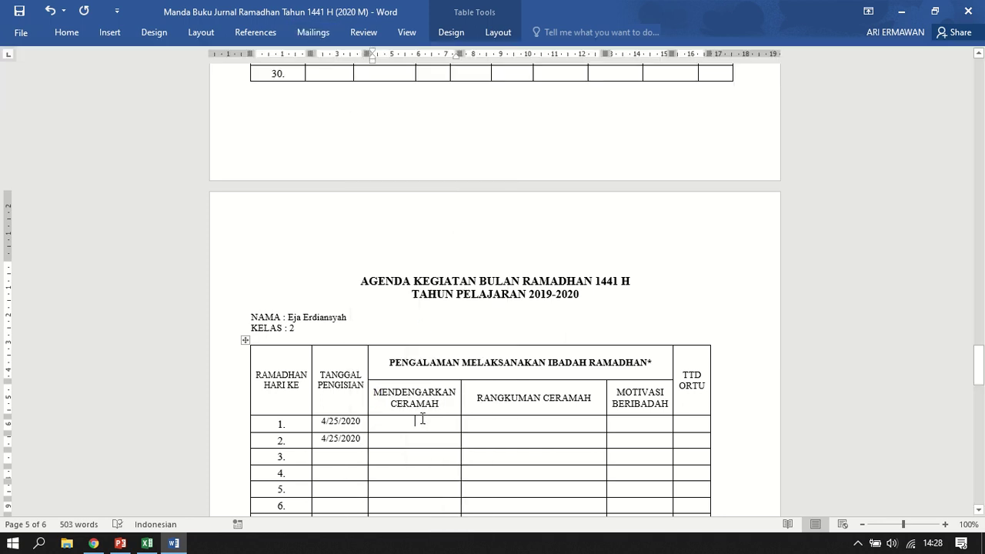
click(313, 31)
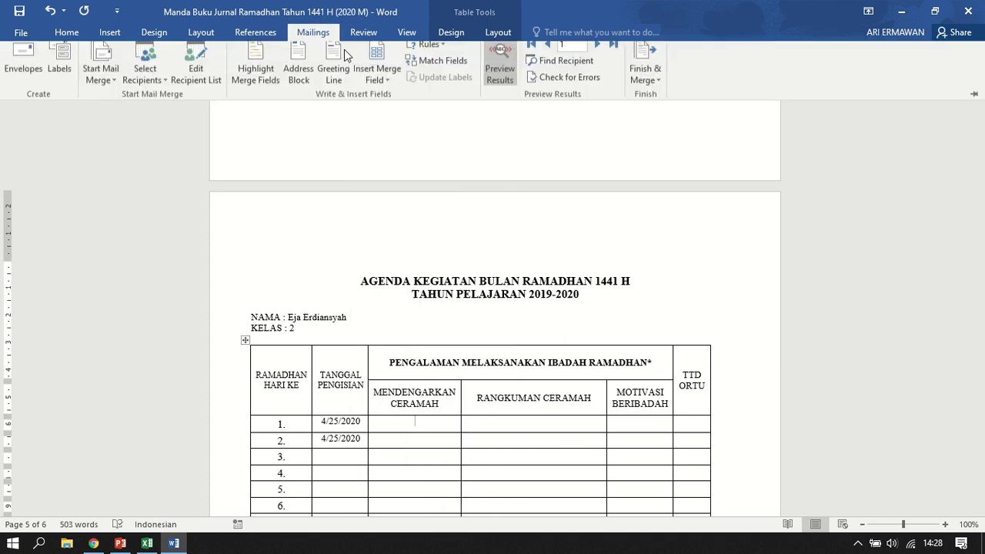
click(398, 81)
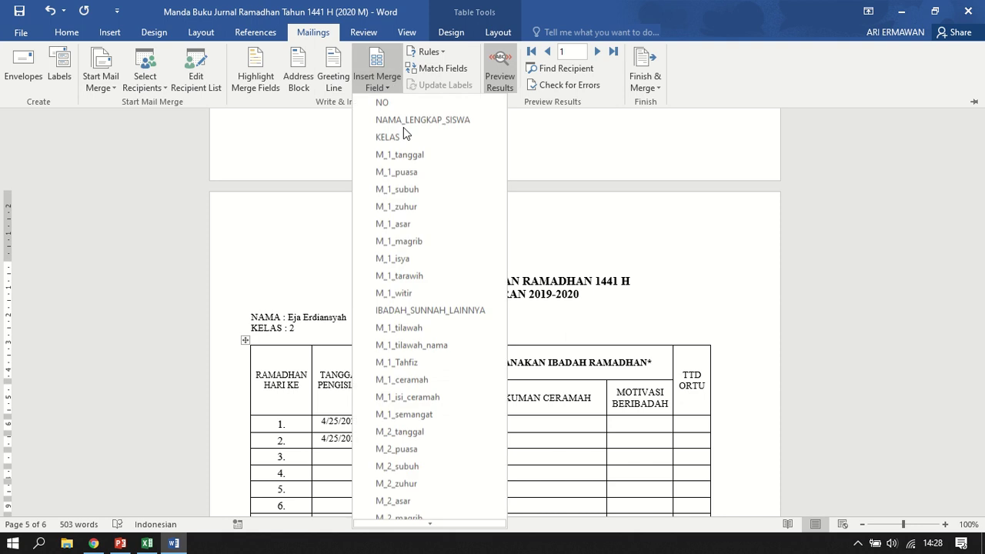
click(416, 381)
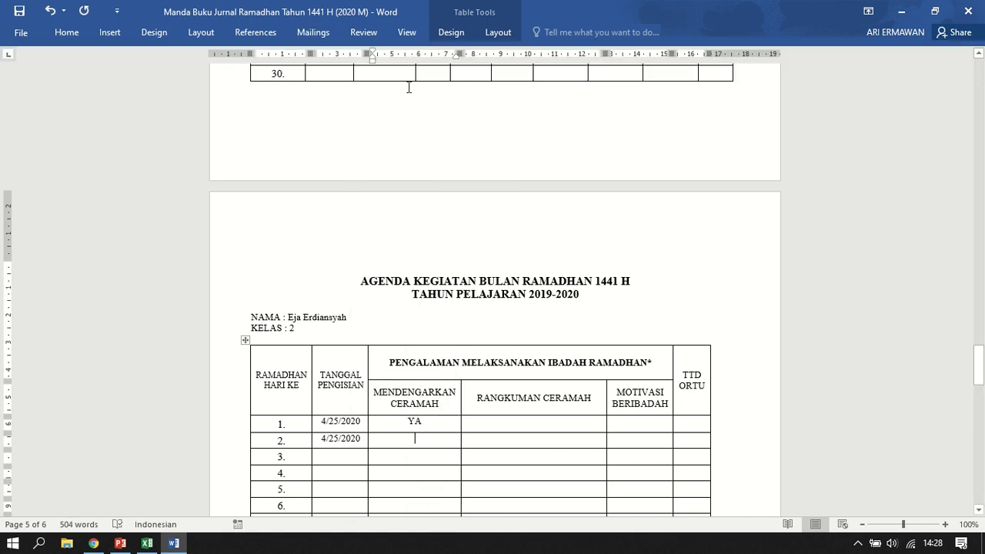
click(313, 32)
click(378, 83)
scroll(425, 391, down, 5)
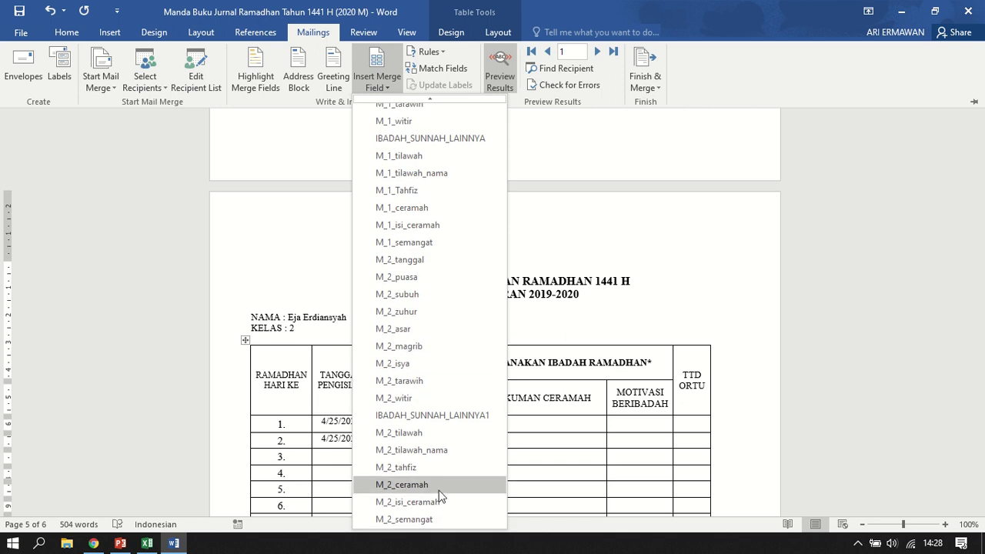
click(439, 486)
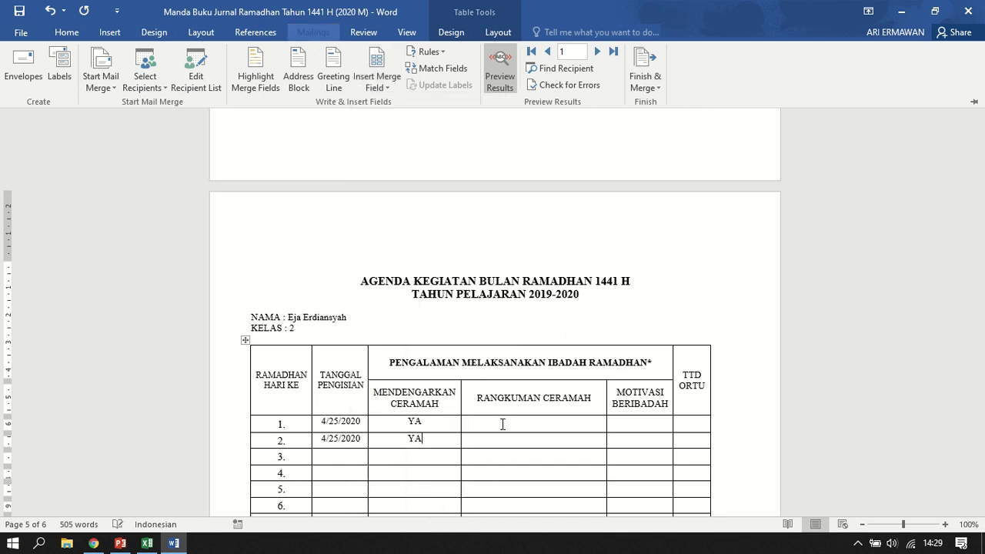
Insert the M_1_isi_ceramah merge field into the RANGKUMAN CERAMAH cell for day 1.
click(327, 37)
click(387, 89)
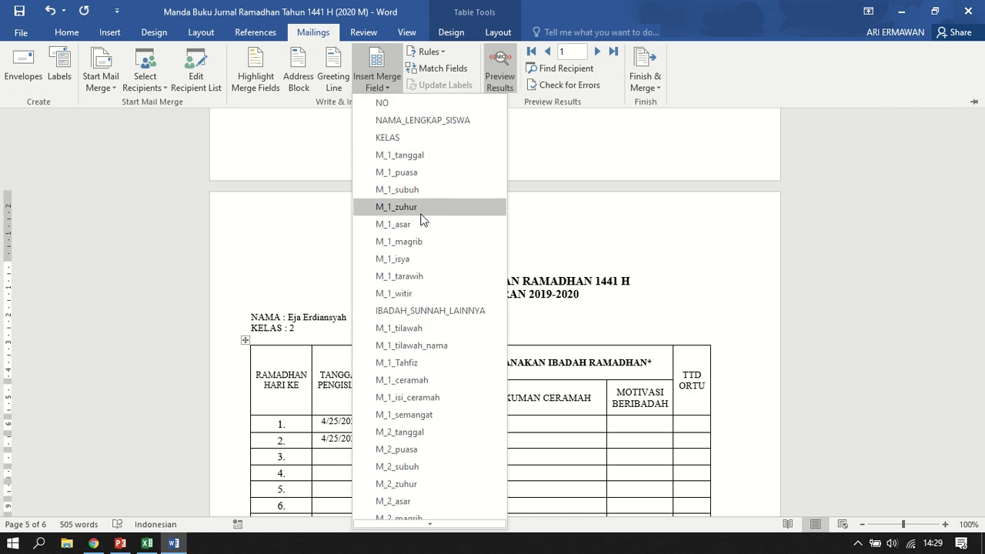
click(432, 404)
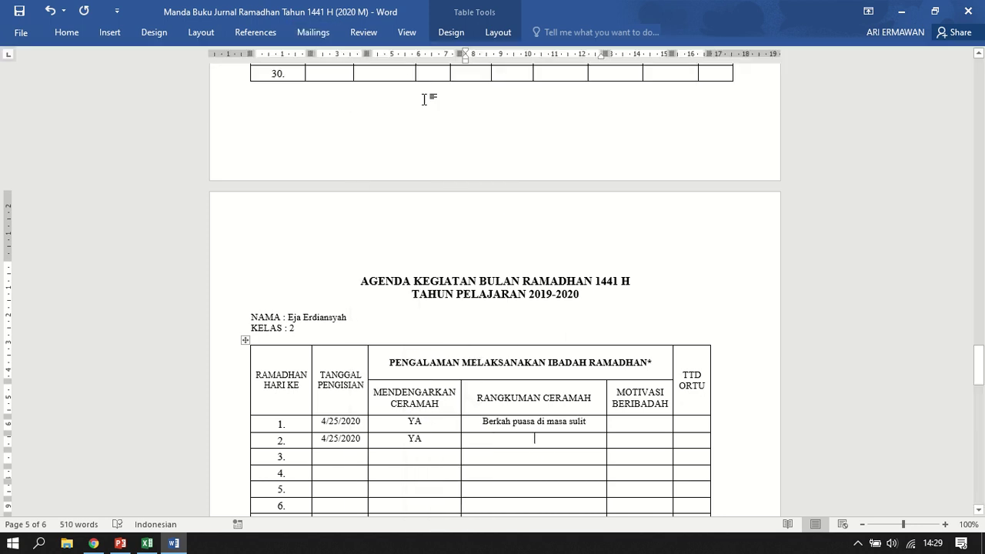
Insert the M_2_isi_ceramah merge field into the RANGKUMAN CERAMAH cell for day 2.
click(328, 31)
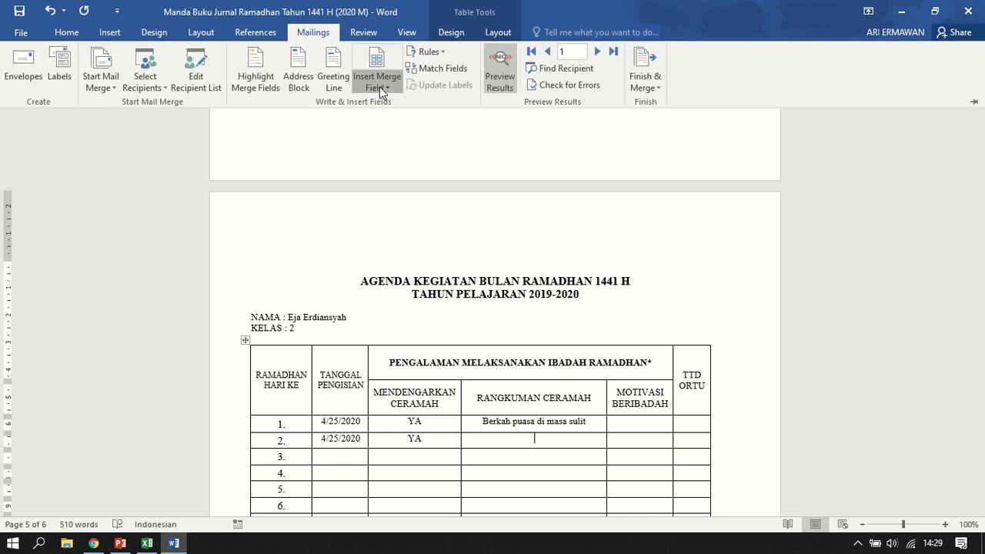
click(378, 87)
scroll(435, 504, down, 3)
scroll(435, 504, down, 1)
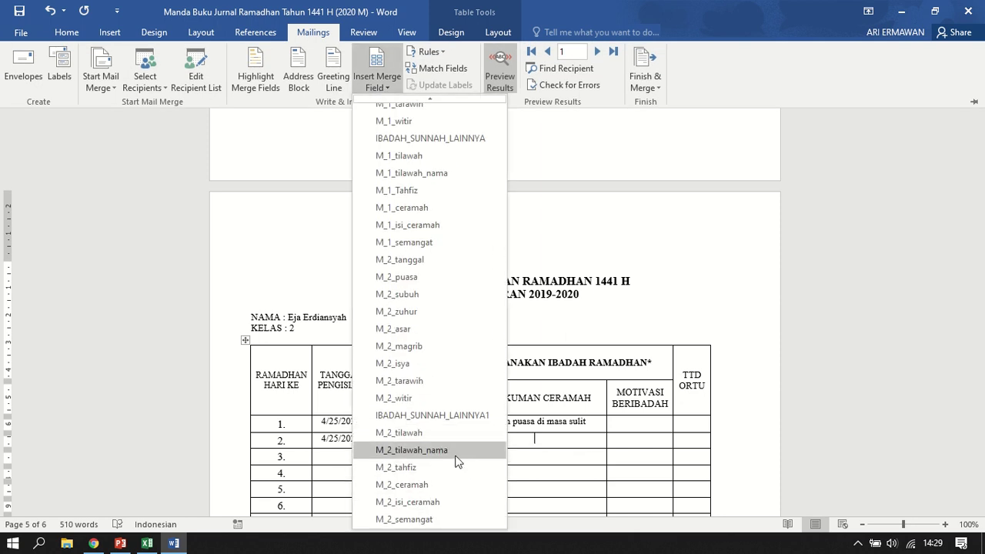
click(437, 501)
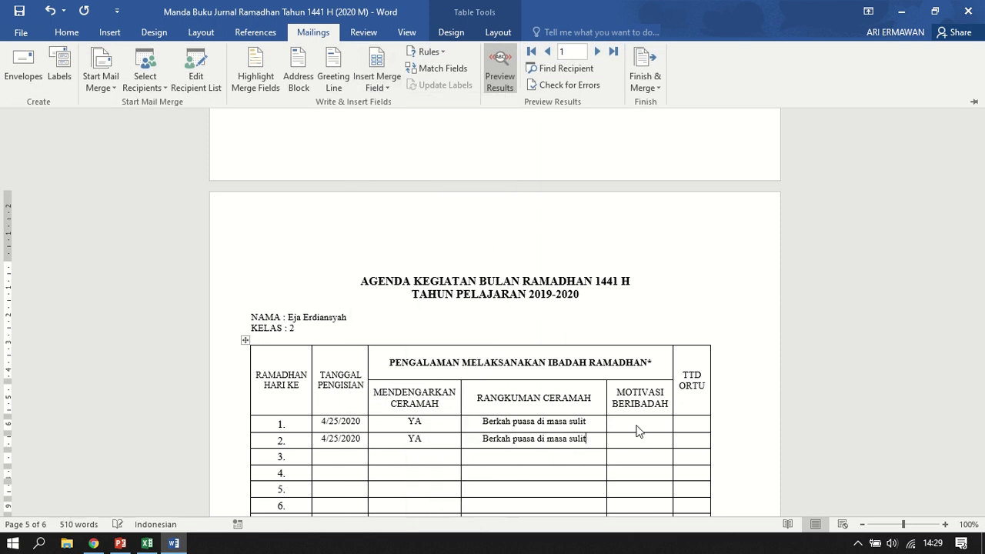
Insert the M_1_semangat and M_2_semangat merge fields into the MOTIVASI BERIBADAH cells for days 1 and 2.
click(322, 34)
click(377, 86)
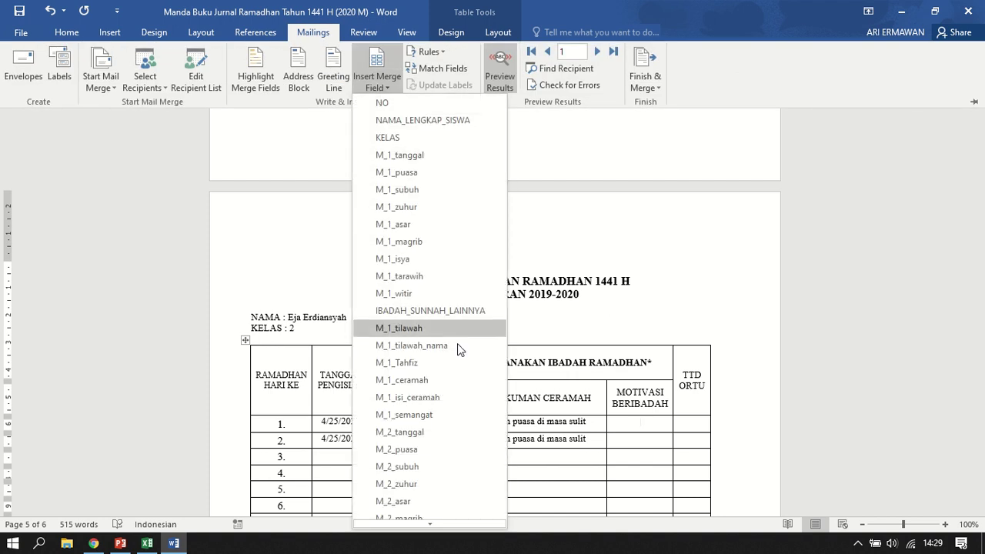
scroll(443, 331, down, 1)
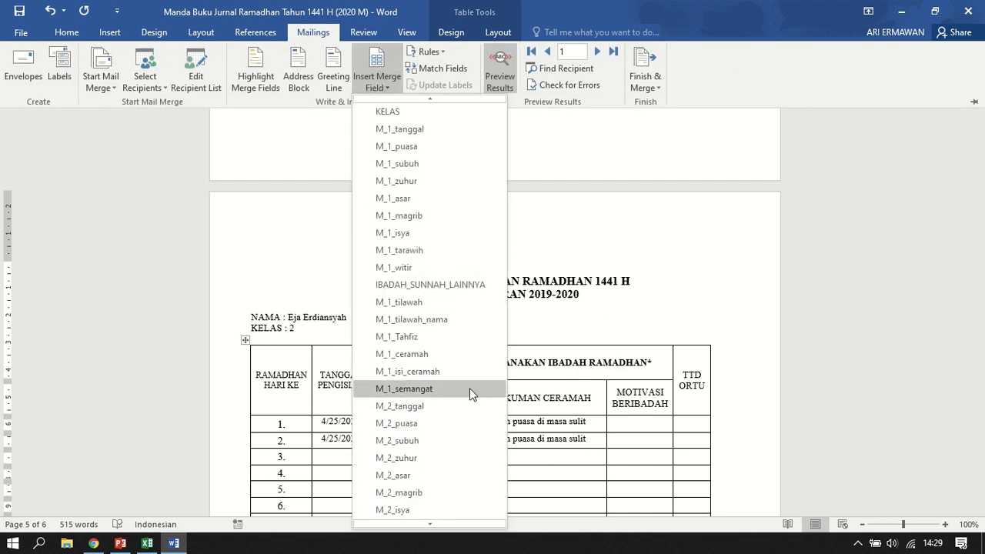
scroll(465, 389, down, 1)
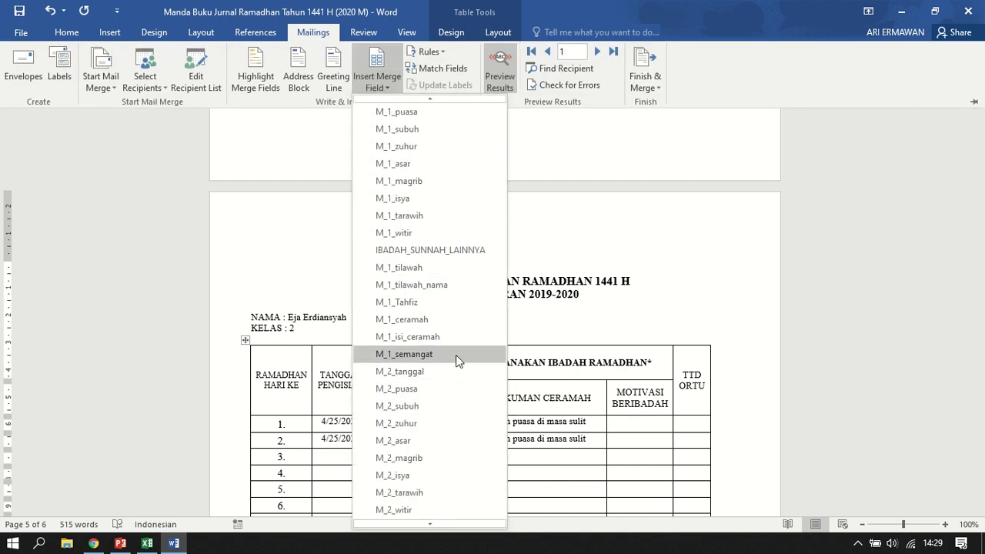
click(456, 355)
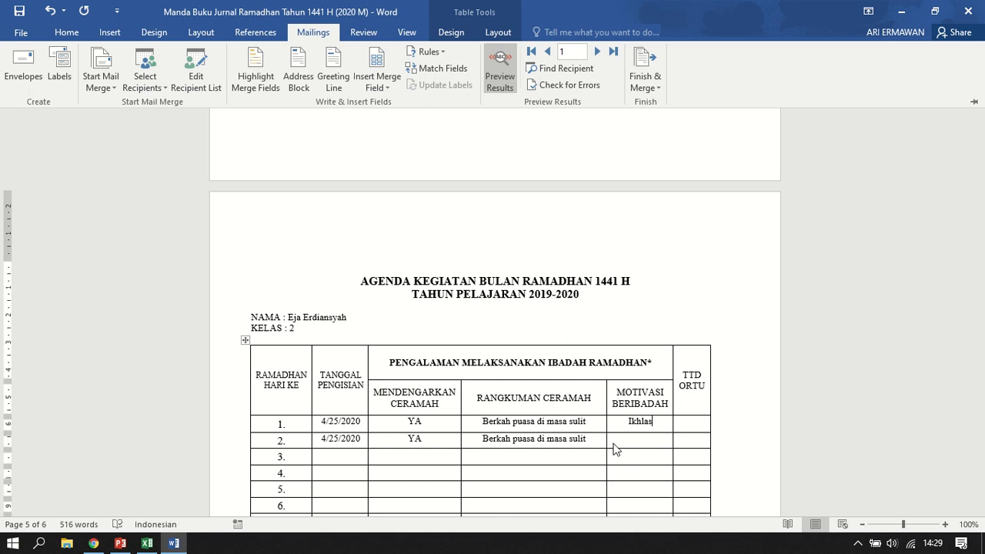
click(639, 440)
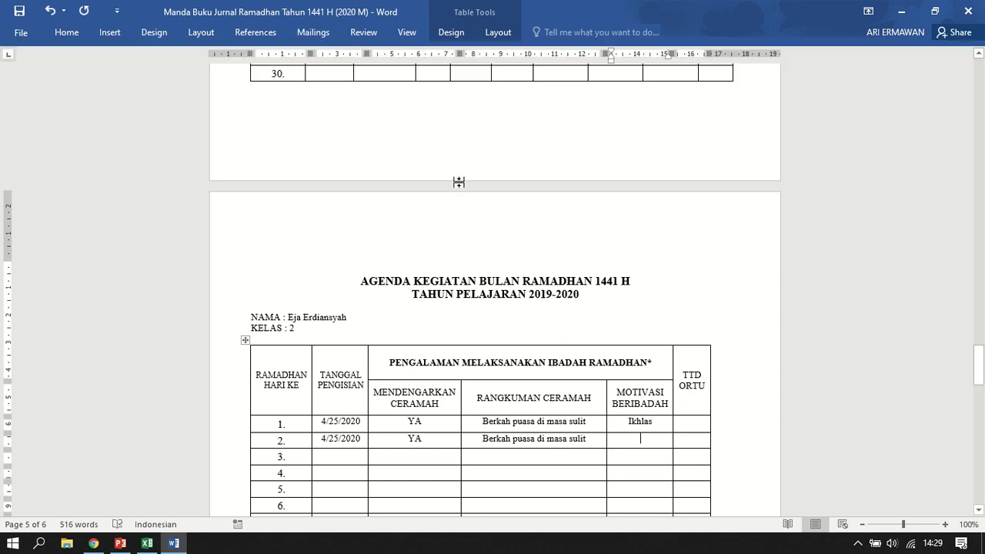
click(314, 32)
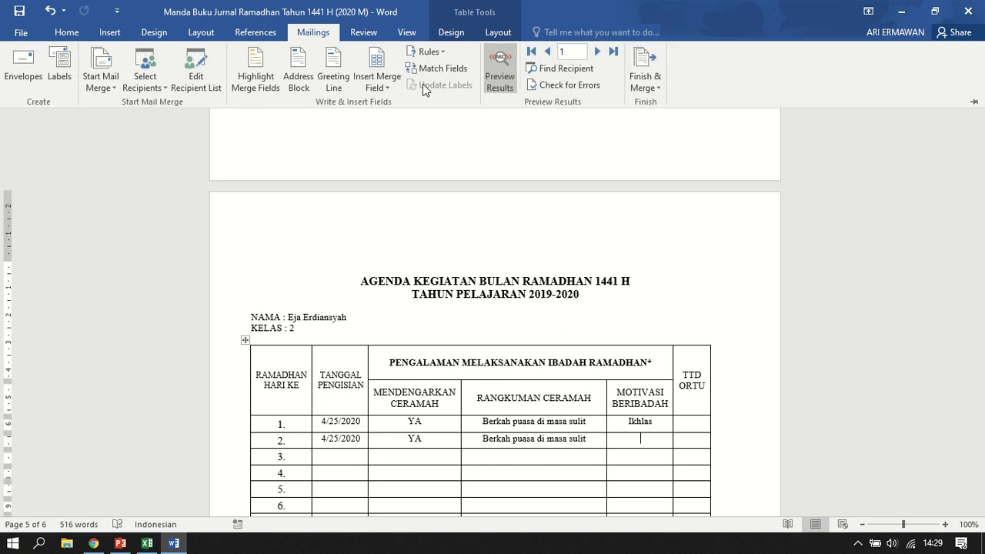
click(381, 89)
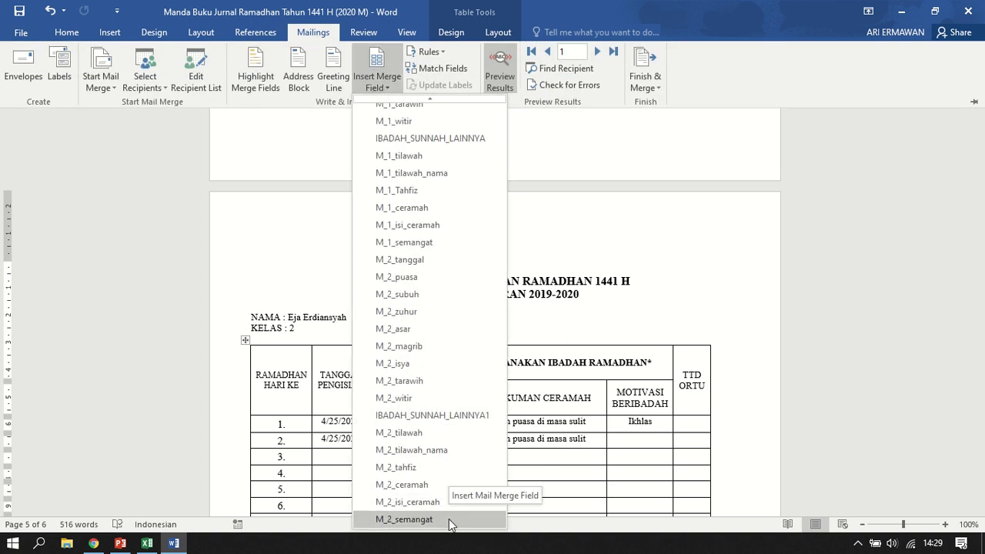
click(450, 521)
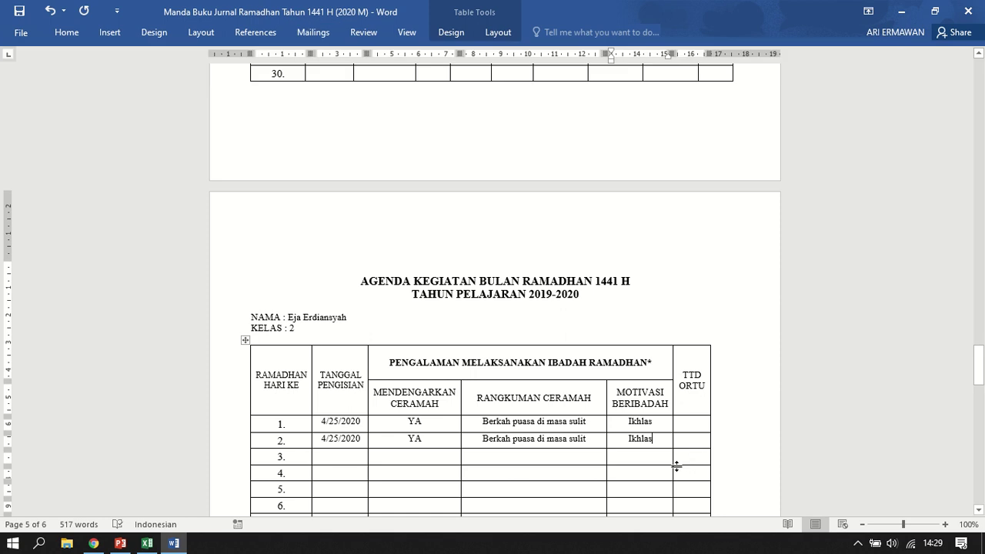
Look back through the journal to its first page and check the last student row in the Excel recap sheet.
scroll(492, 409, down, 2)
scroll(496, 402, up, 10)
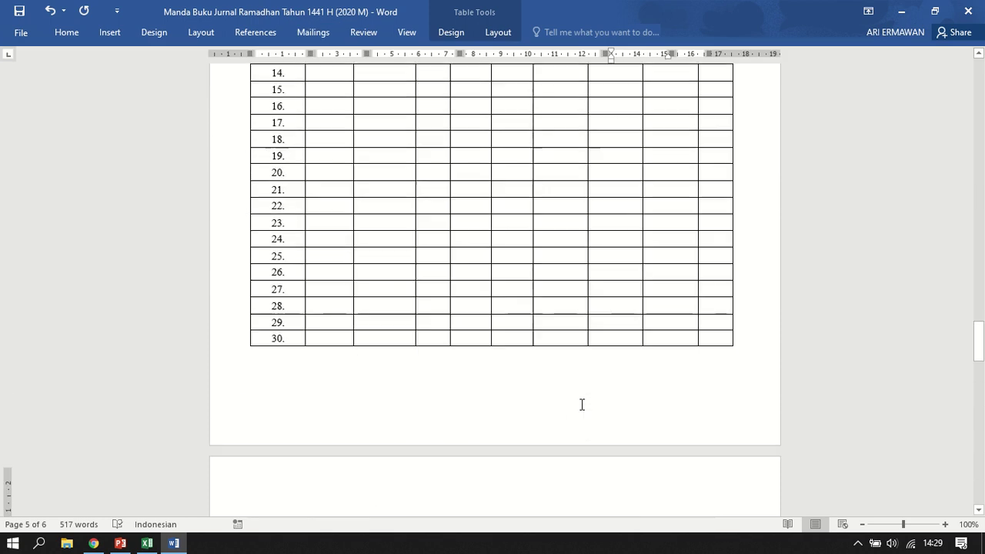
scroll(578, 405, up, 20)
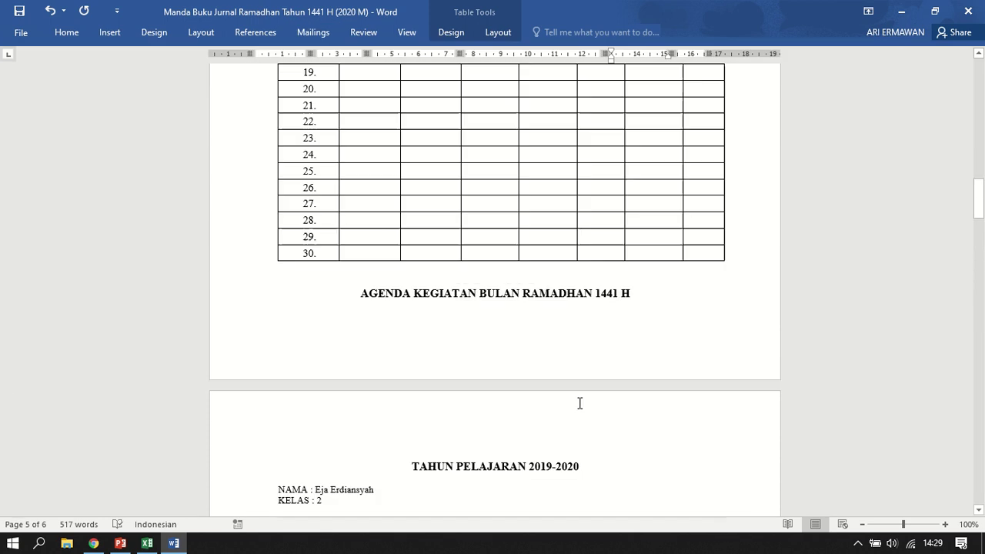
scroll(576, 405, up, 15)
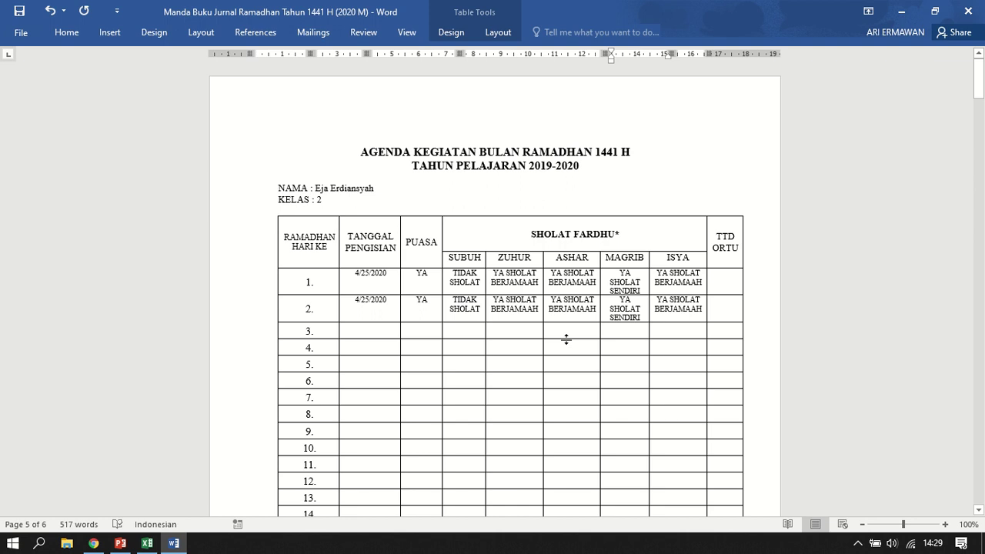
click(147, 543)
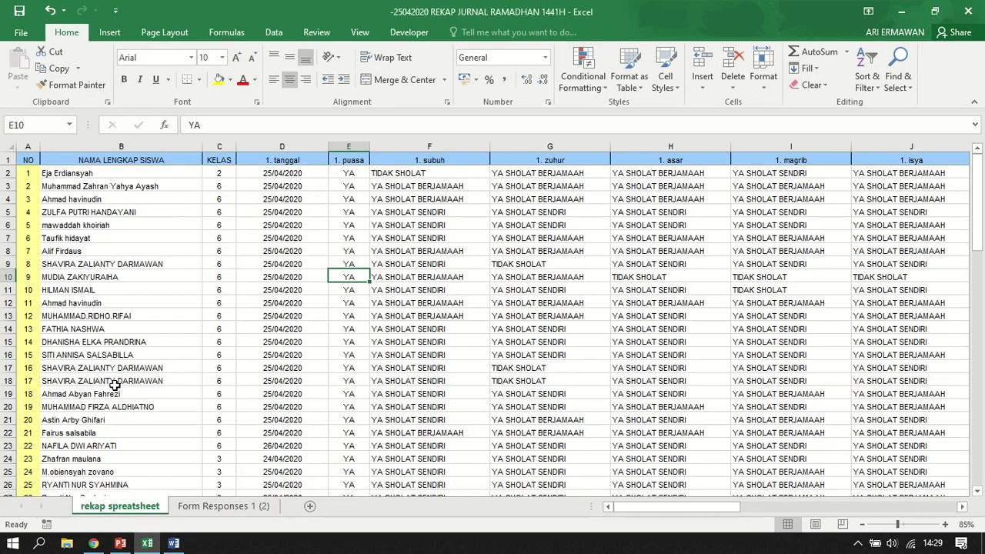
scroll(92, 418, down, 8)
scroll(92, 418, down, 15)
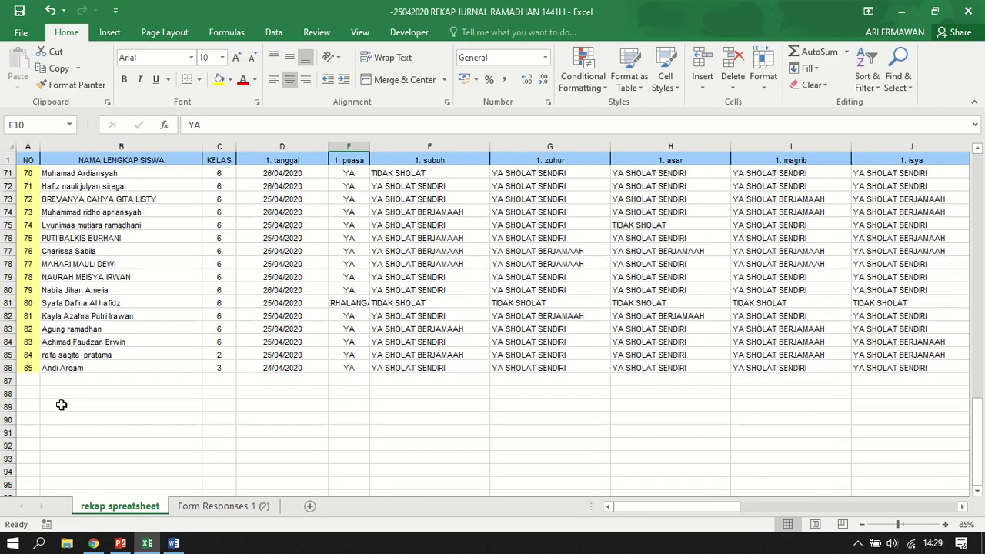
click(29, 381)
click(89, 370)
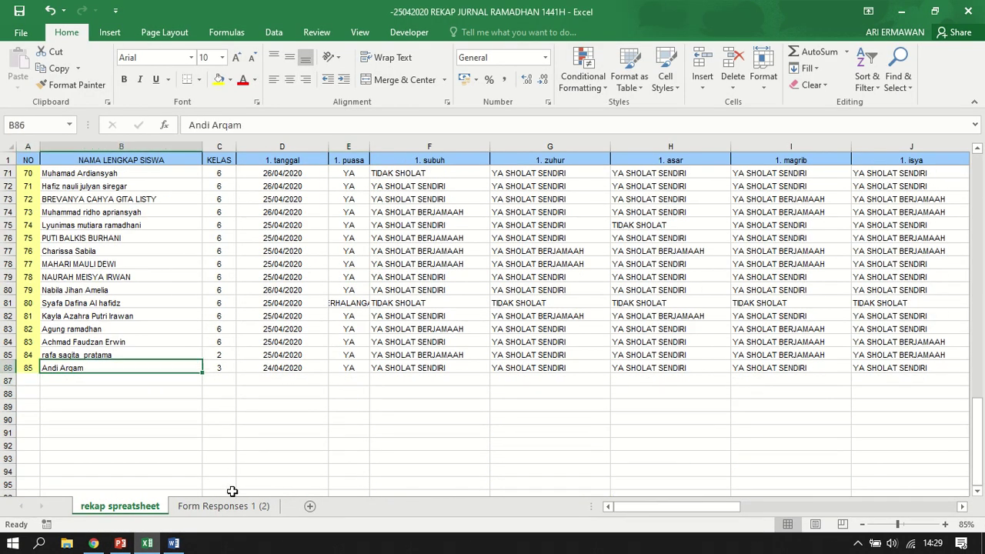
click(174, 543)
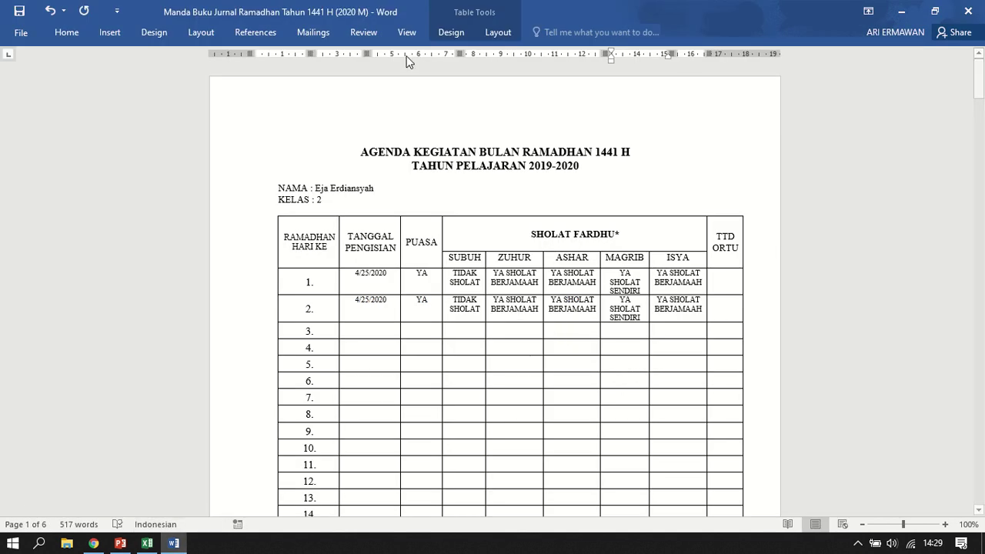
double_click(313, 32)
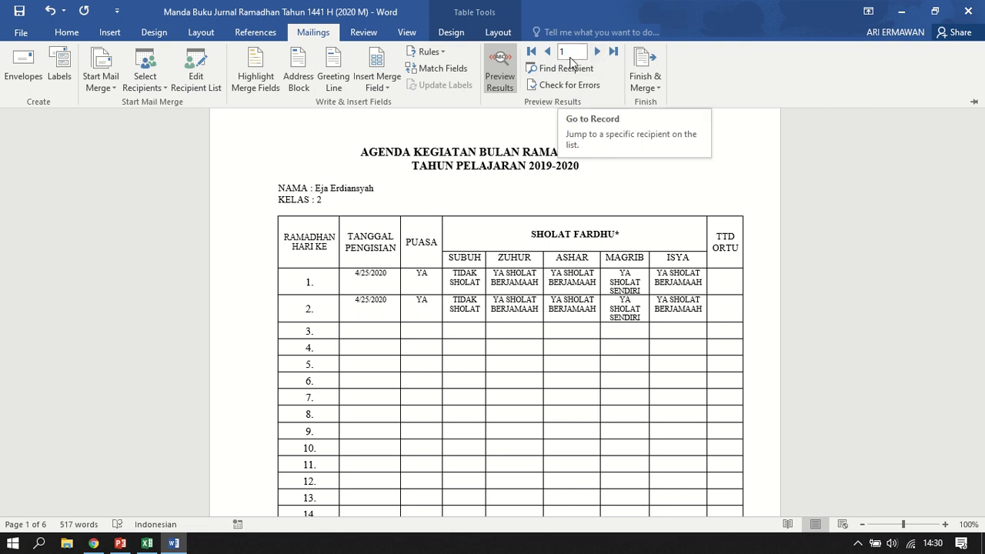
Look up student NO 40 in the Excel recap sheet and preview merge record 40 in the Word journal.
click(147, 544)
scroll(115, 321, up, 7)
click(33, 177)
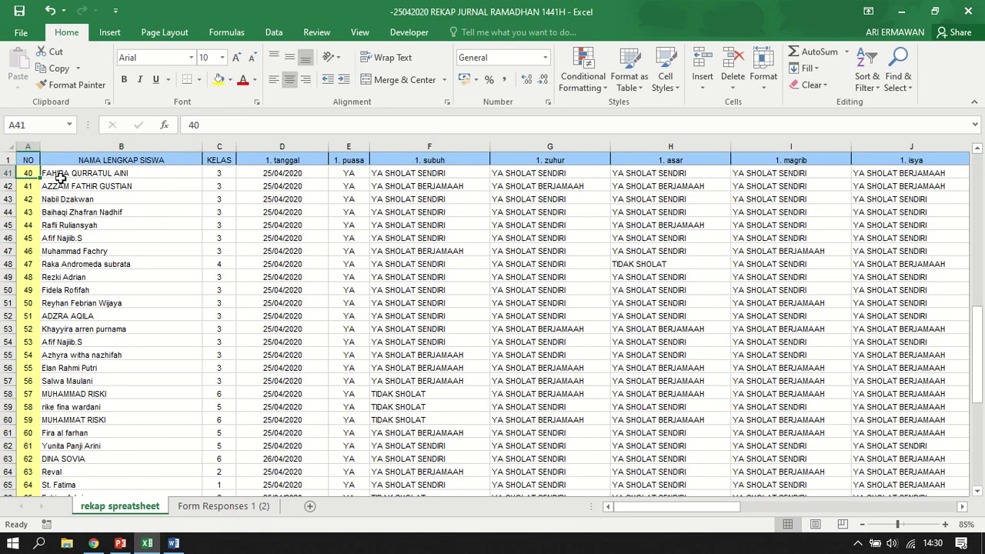
click(62, 177)
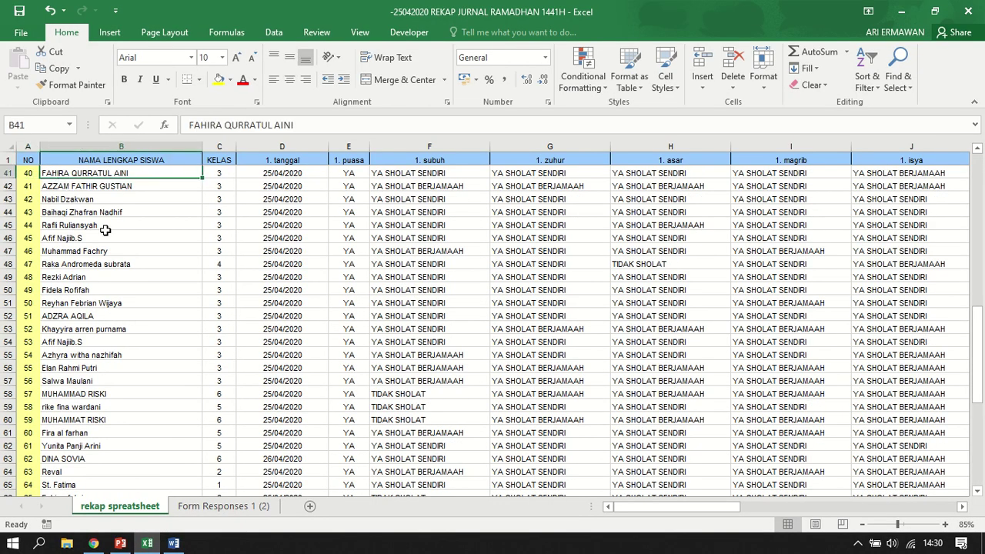
click(173, 543)
click(313, 31)
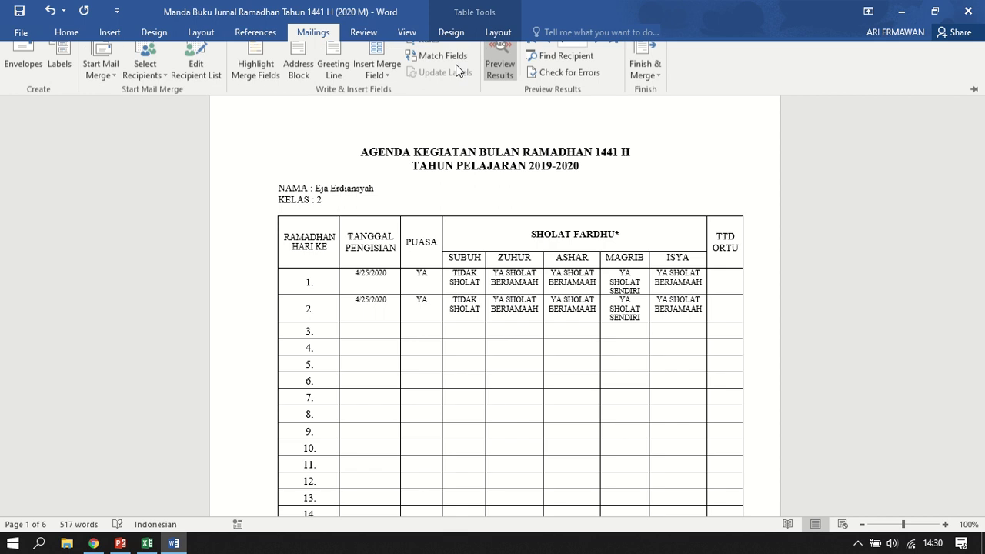
text(40)
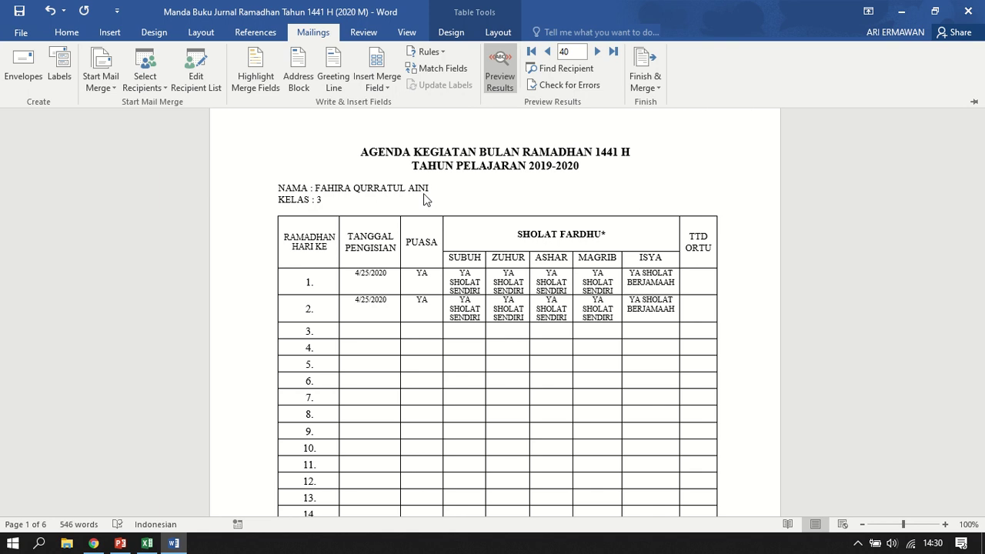
Look up student NO 60 in the Excel recap sheet, preview merge record 60 in Word and examine its SHOLAT FARDHU table.
click(146, 545)
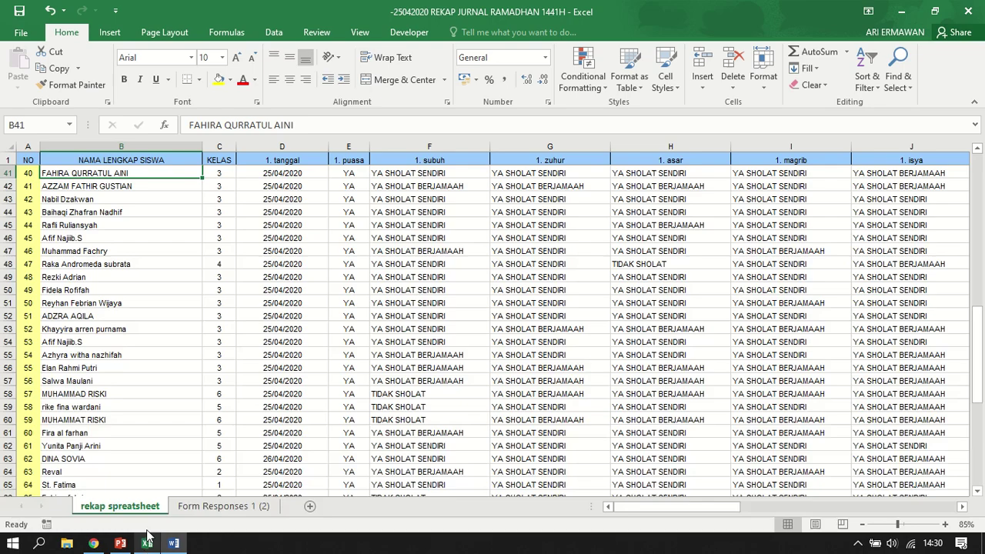
scroll(73, 411, down, 1)
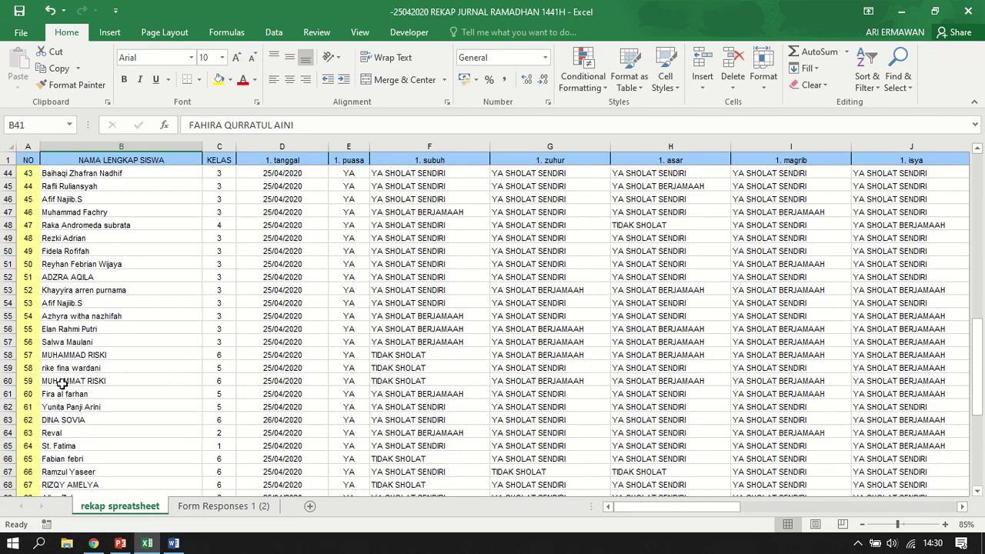
click(57, 408)
click(100, 394)
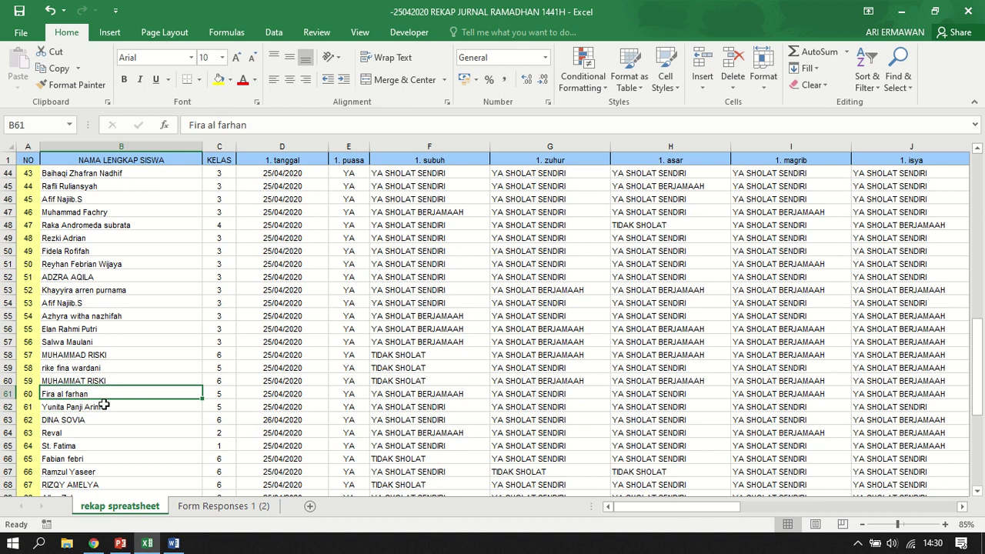
click(173, 543)
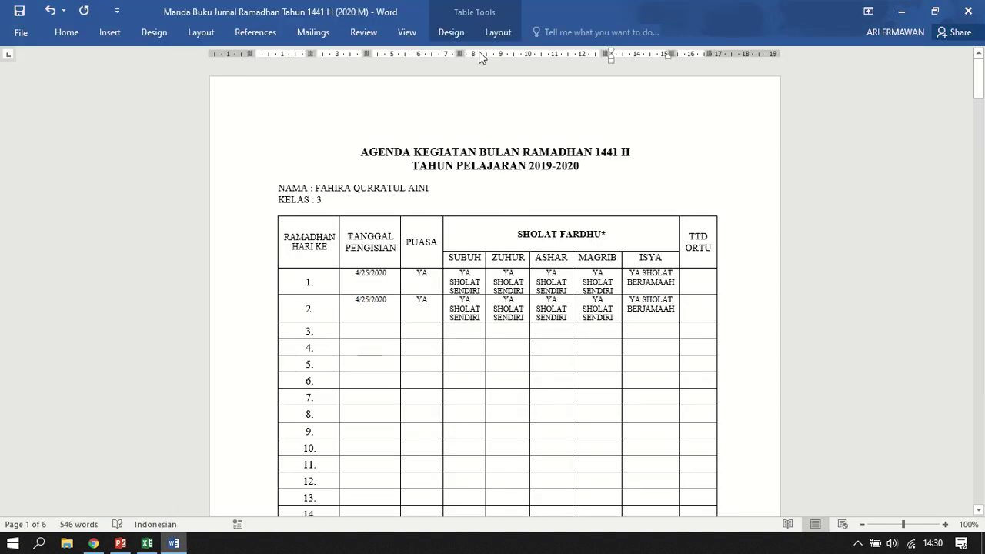
click(313, 32)
text(60)
key(Return)
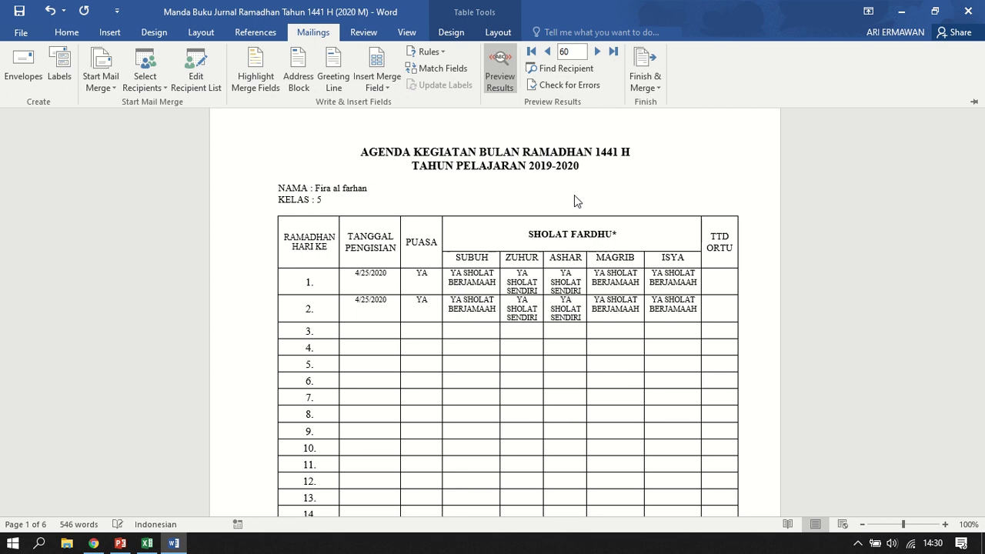
scroll(646, 381, down, 3)
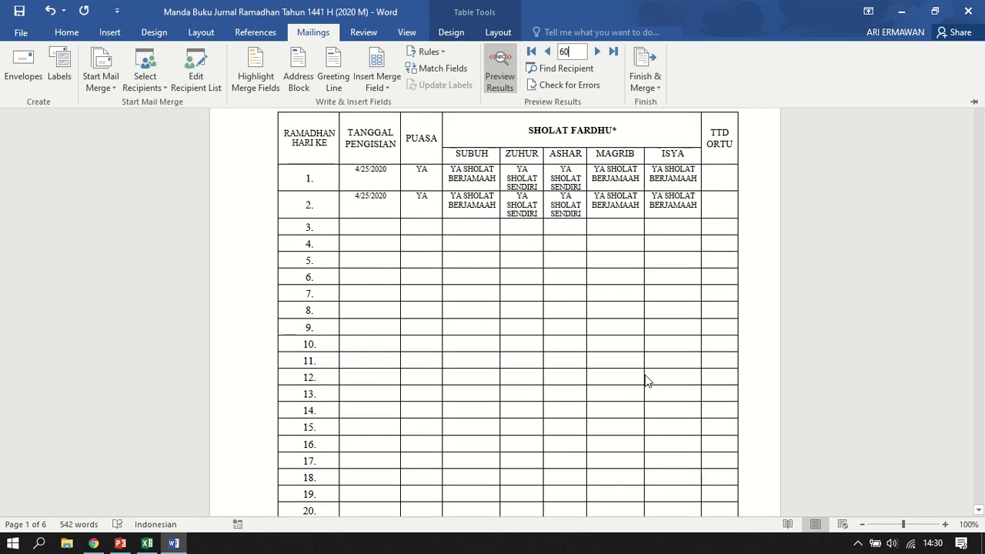
scroll(638, 358, up, 3)
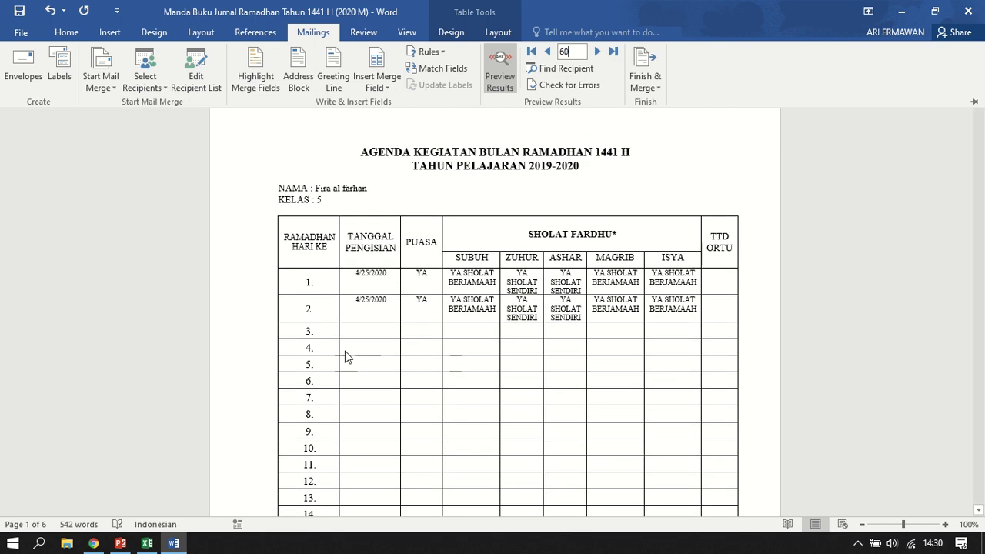
Look up student NO 85 in the Excel recap sheet and preview merge record 85 in the Word journal.
click(140, 542)
scroll(115, 447, down, 10)
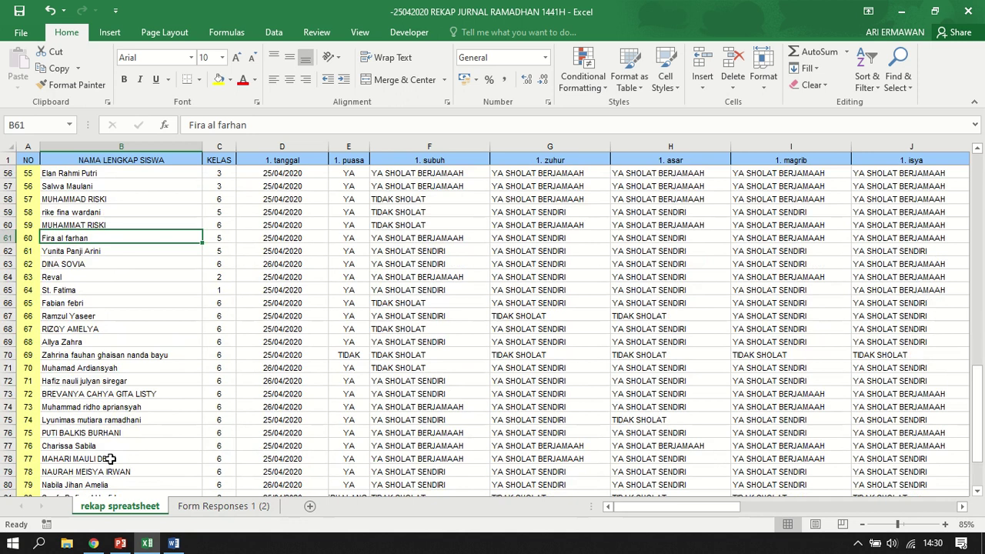
click(68, 370)
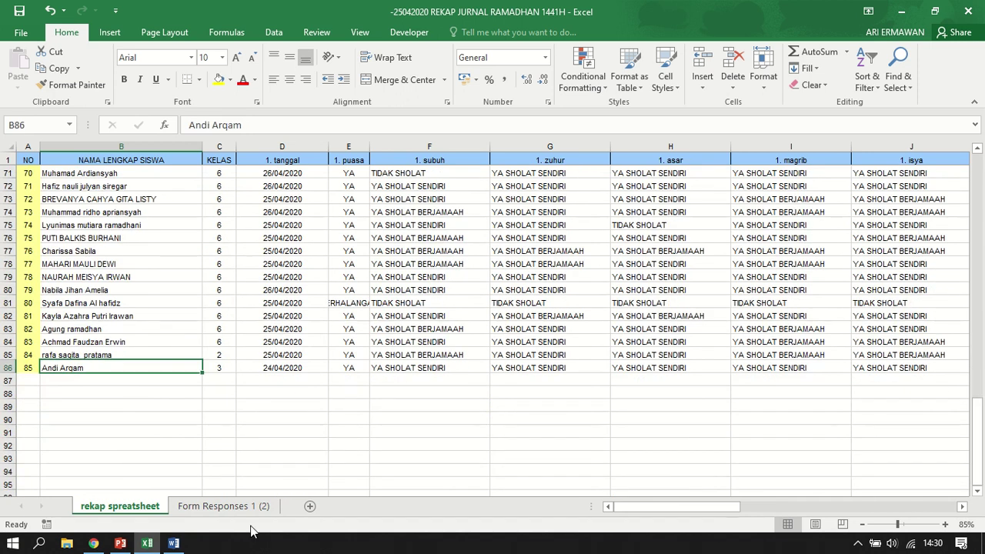
click(174, 543)
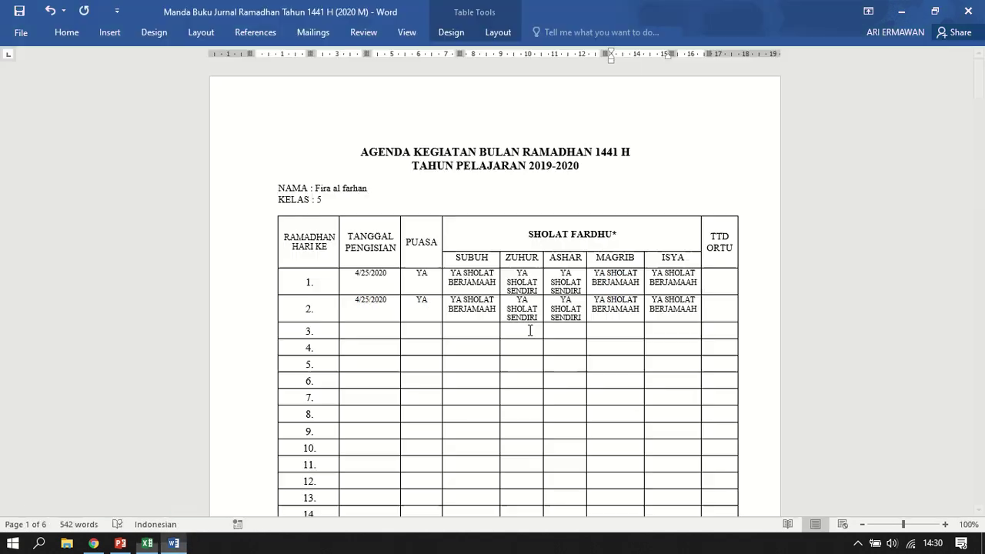
click(313, 31)
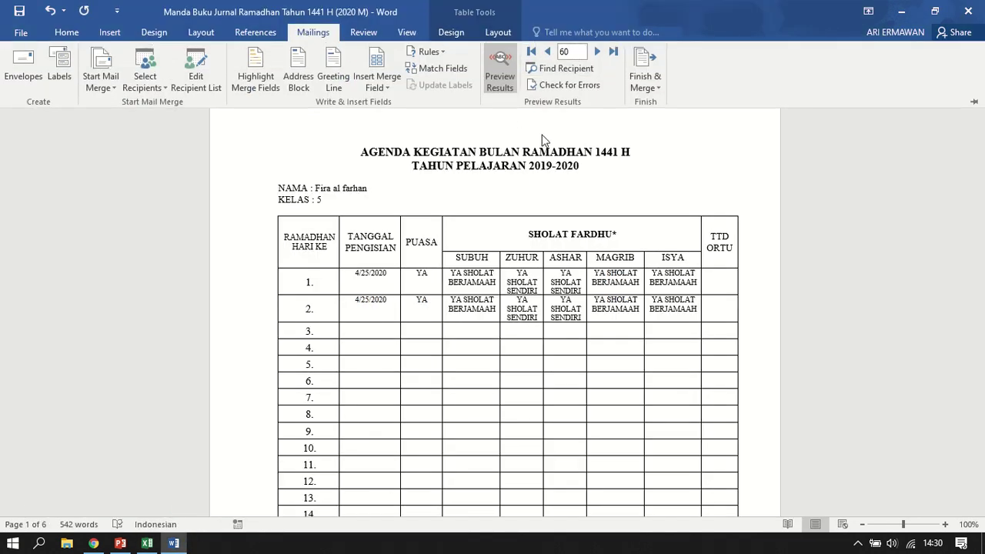
click(147, 544)
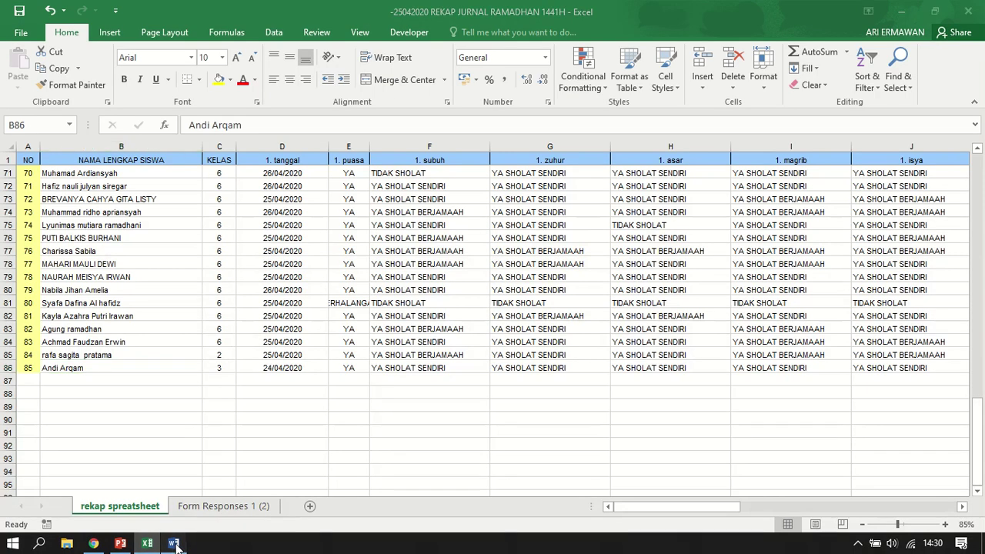
click(174, 544)
click(329, 36)
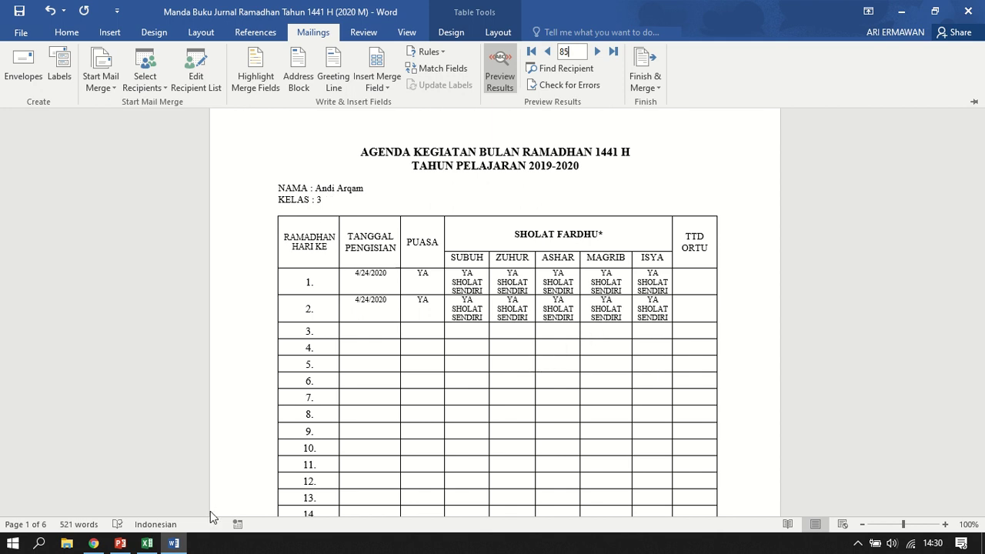
Compare the previewed record 85 on the Word journal's first page with the NO 85 row in the Excel recap sheet.
click(147, 543)
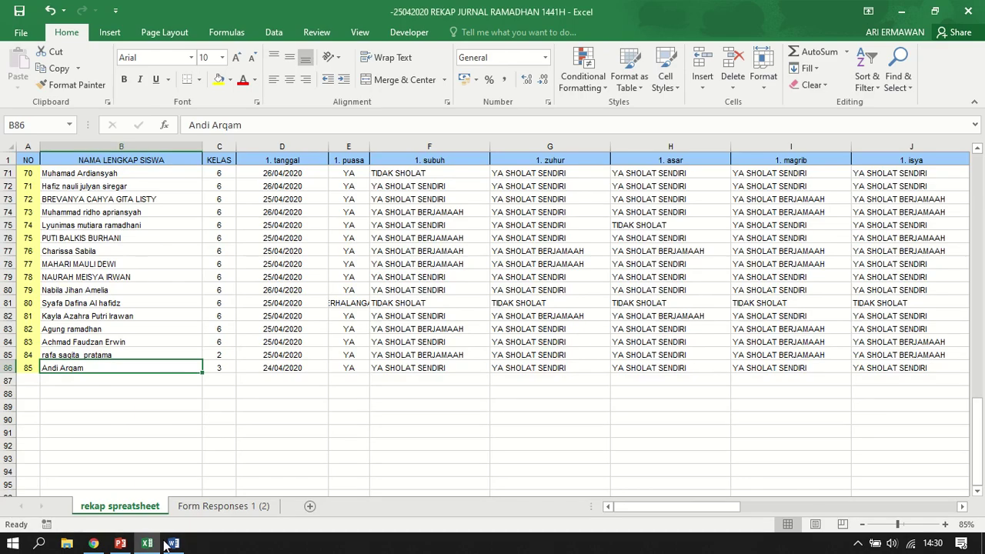
click(167, 544)
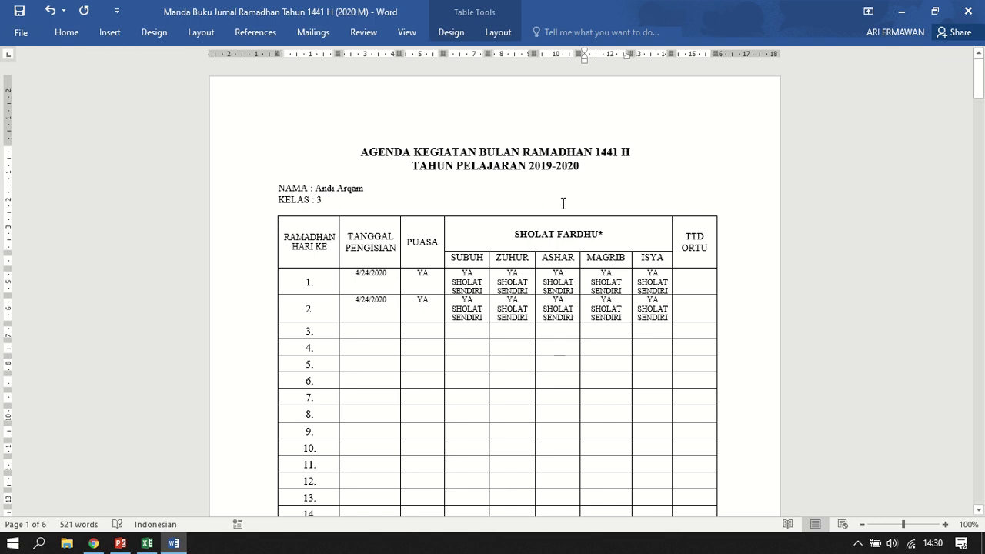
right_click(318, 33)
click(685, 274)
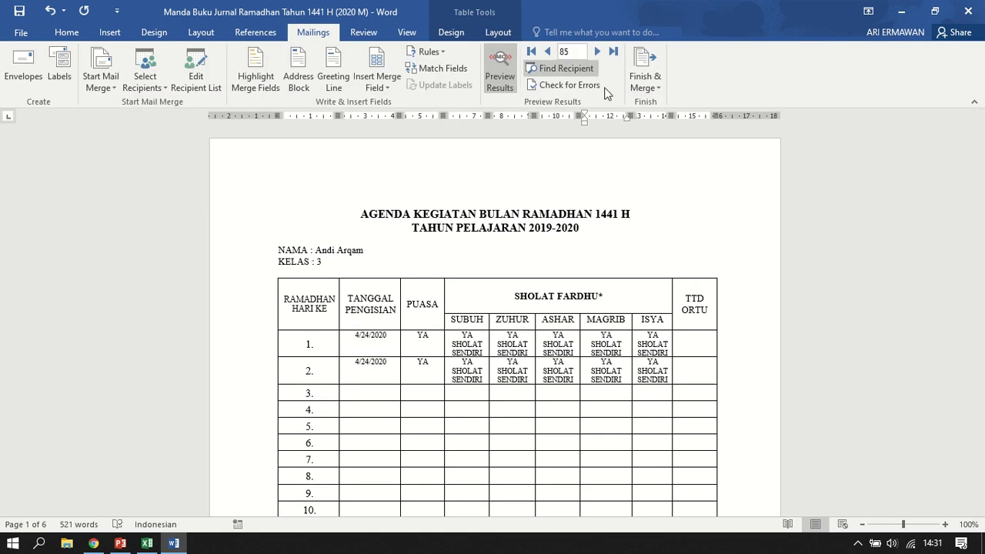
scroll(534, 293, down, 3)
scroll(530, 305, up, 3)
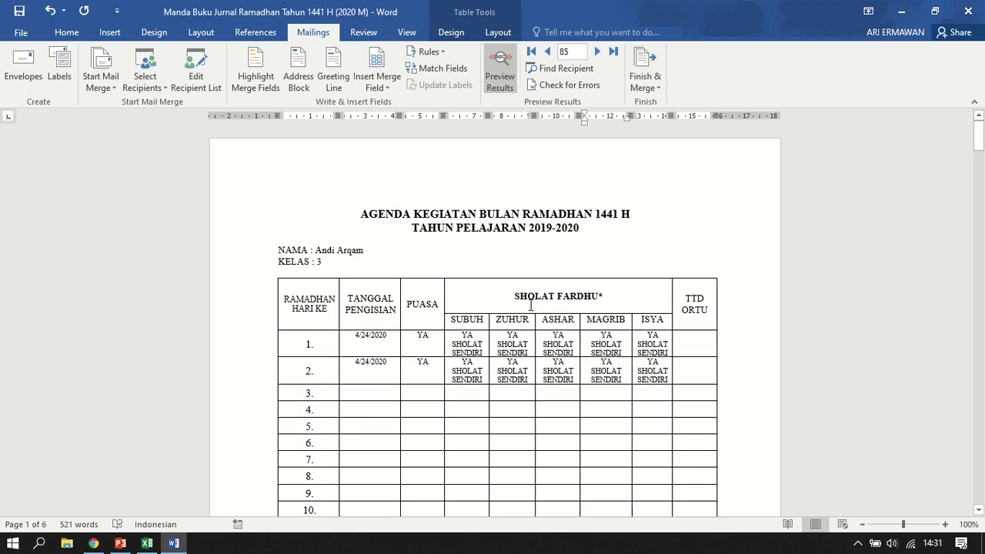
Check all journal pages in the print preview and review the PENGALAMAN MELAKSANAKAN IBADAH RAMADHAN table for record 85.
click(31, 35)
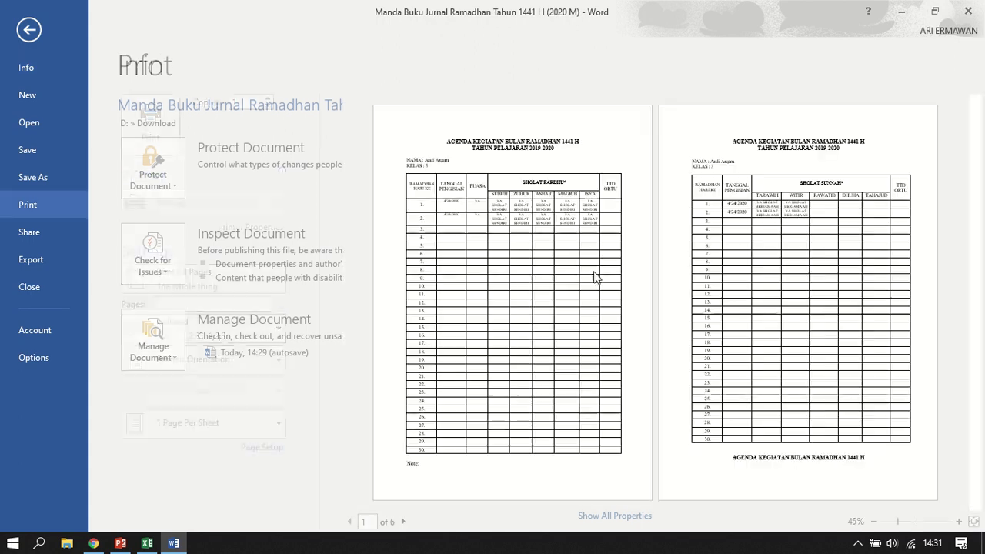
scroll(680, 303, down, 5)
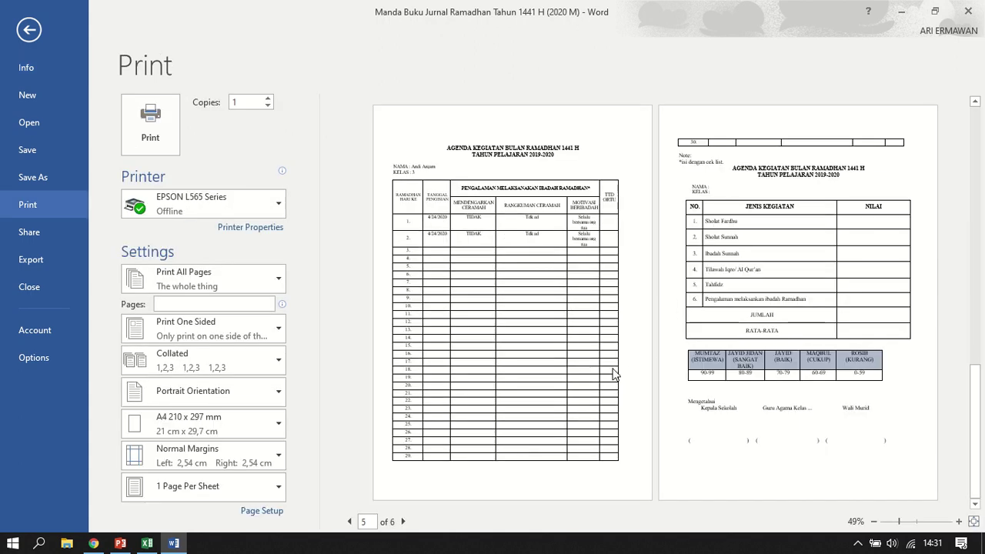
scroll(593, 358, up, 5)
click(29, 30)
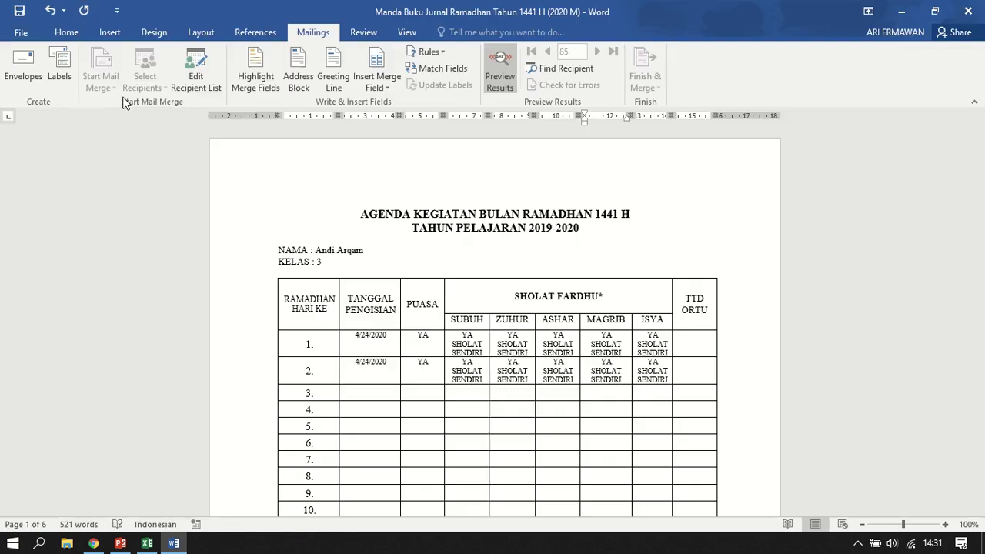
scroll(508, 333, up, 4)
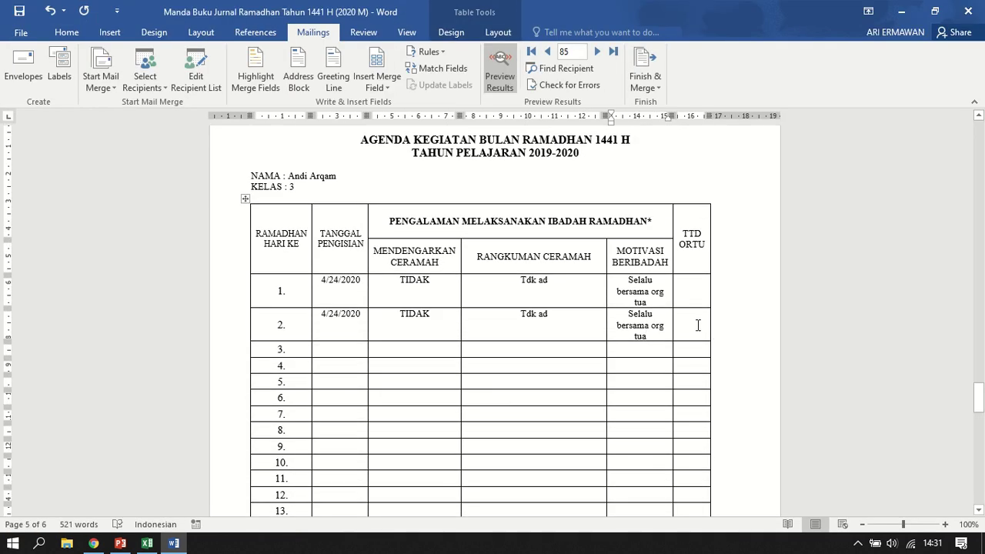
scroll(682, 357, up, 1)
scroll(604, 396, up, 5)
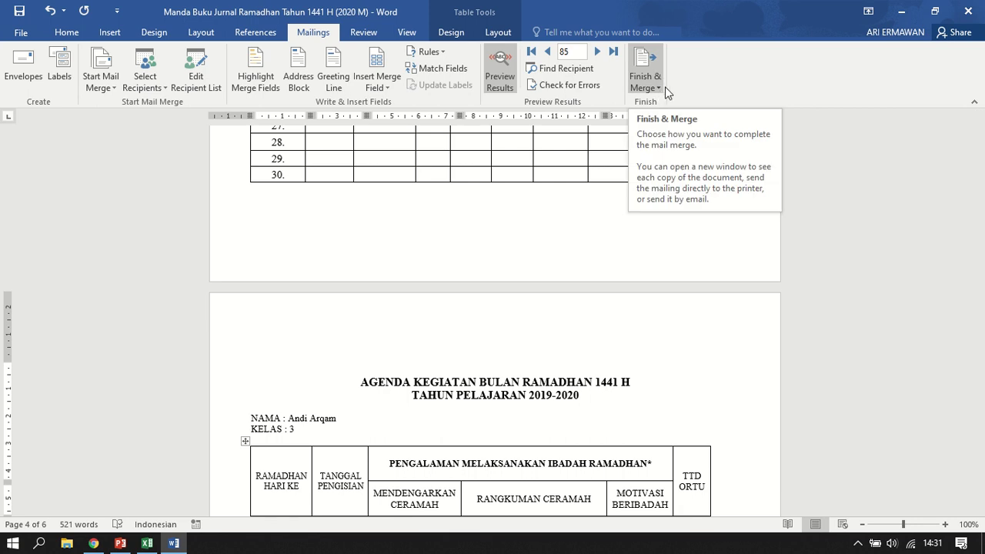
click(656, 81)
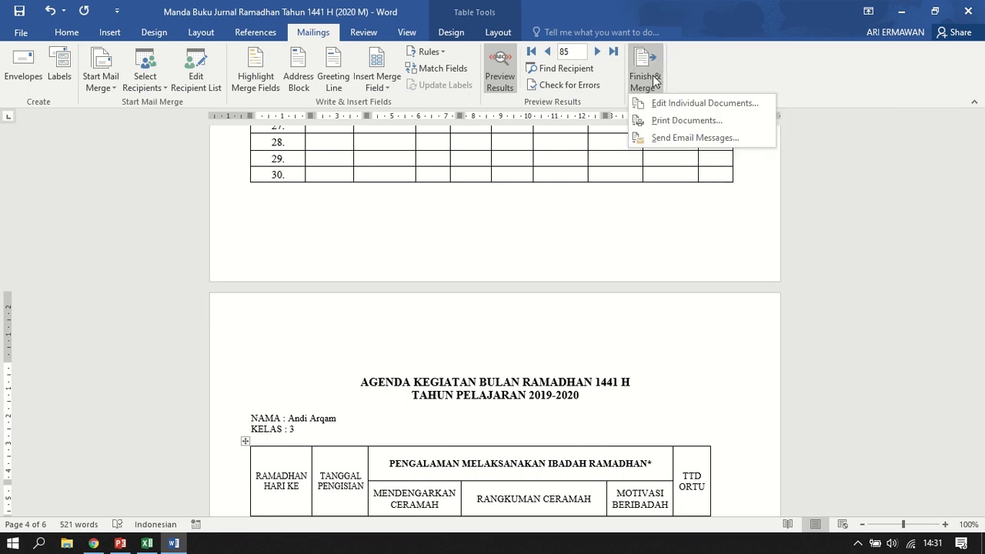
click(725, 120)
click(491, 272)
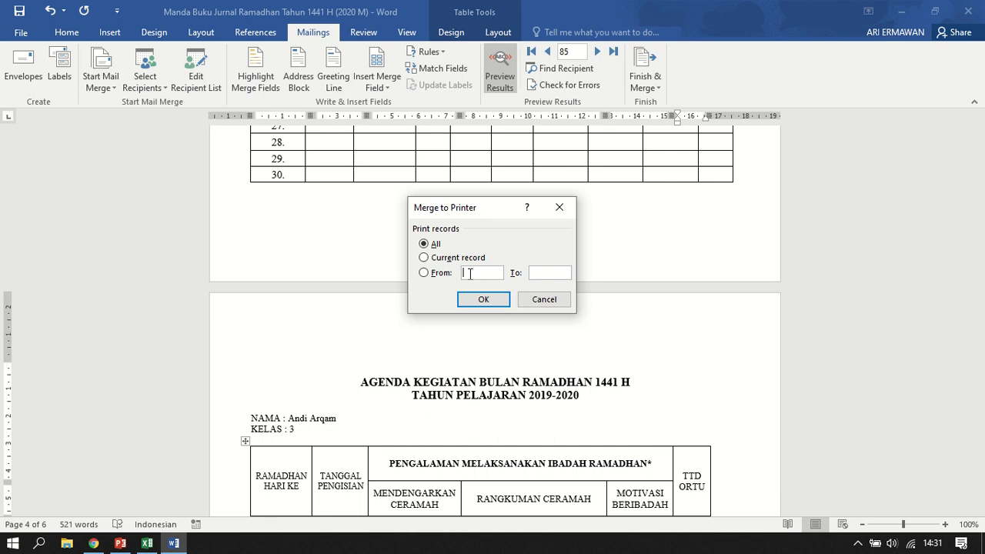
text(1)
click(548, 303)
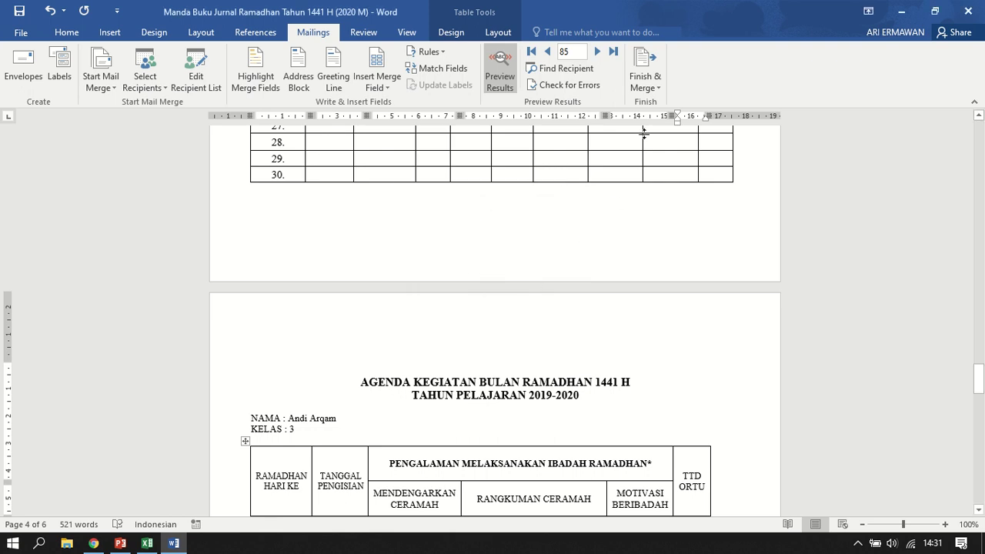
Finish the mail merge by merging all records into a new document of individual journals.
click(659, 89)
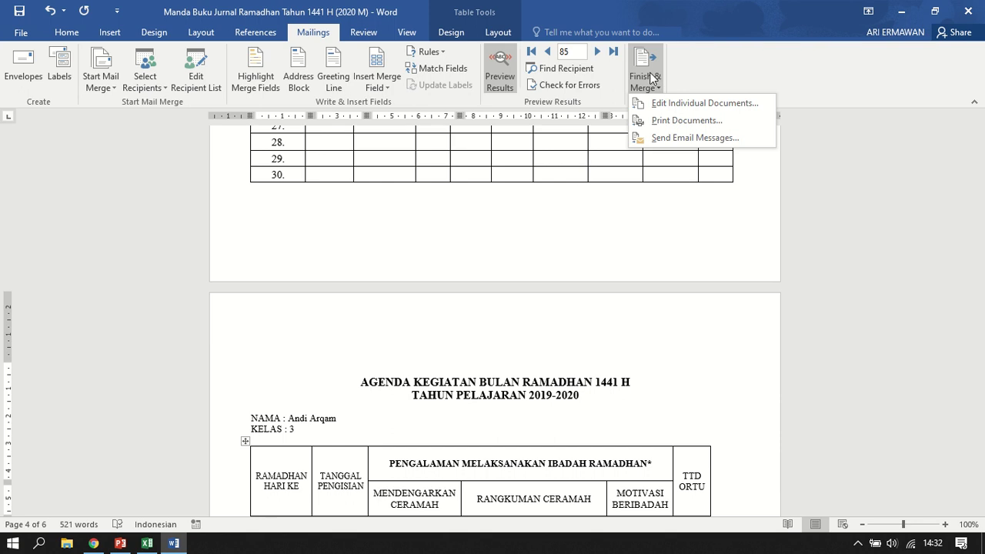
click(651, 78)
click(651, 78)
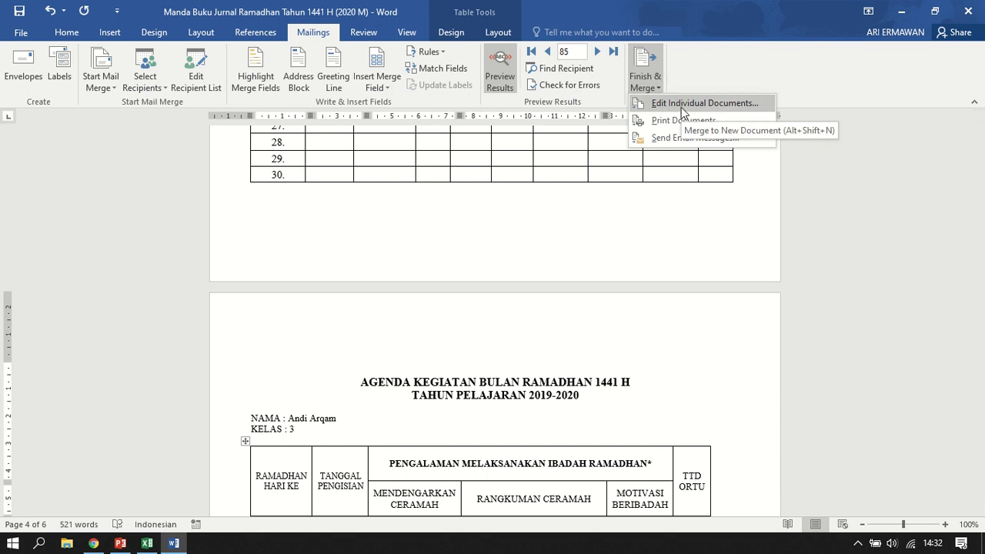
click(682, 107)
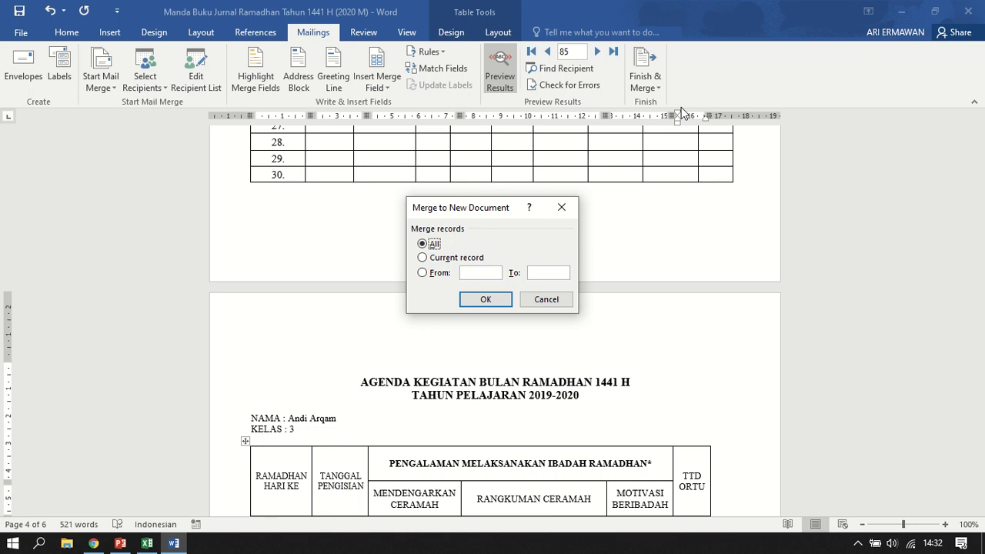
click(486, 299)
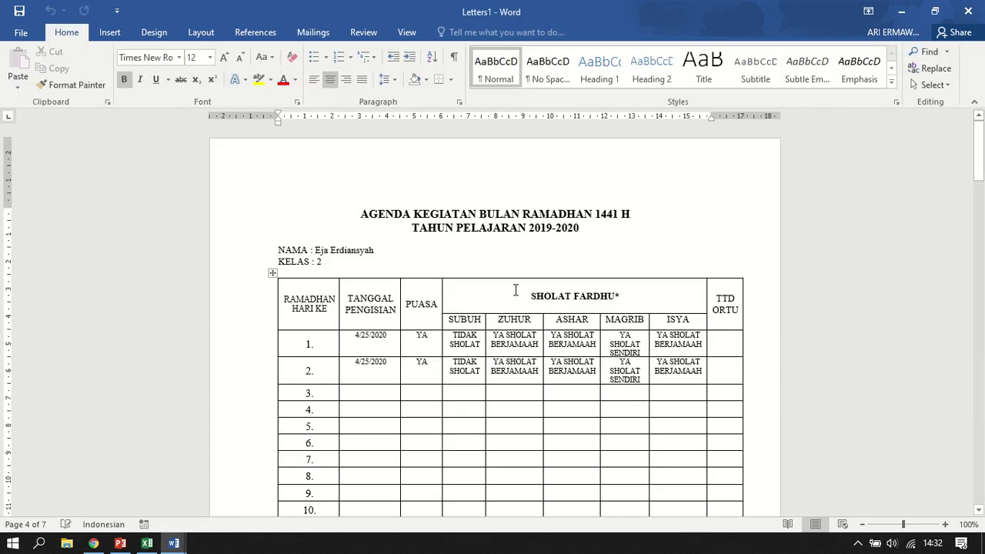
Examine the first student's merged pages from the SHOLAT FARDHU table to the AGENDA KEGIATAN heading below the SHOLAT SUNNAH table.
scroll(324, 313, down, 8)
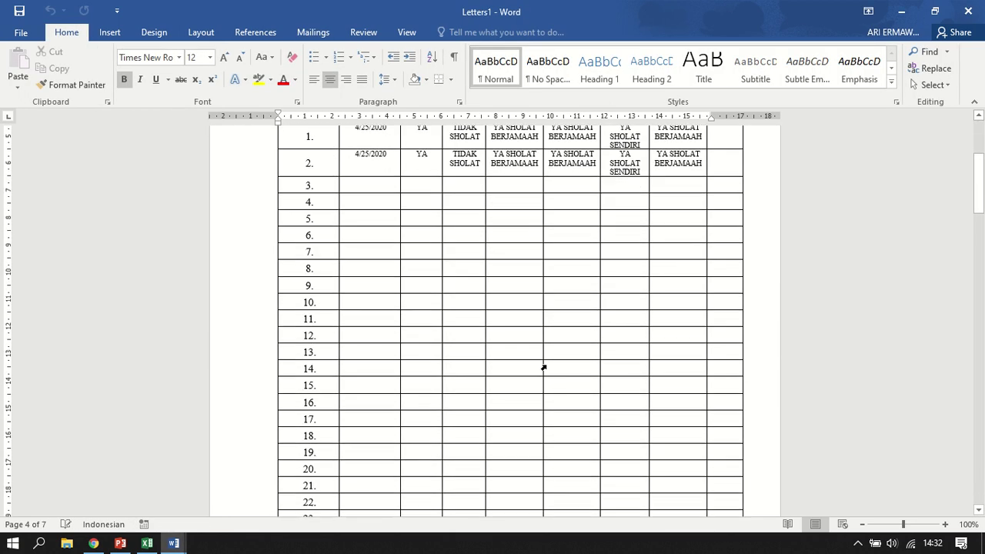
scroll(542, 381, down, 5)
scroll(362, 379, down, 20)
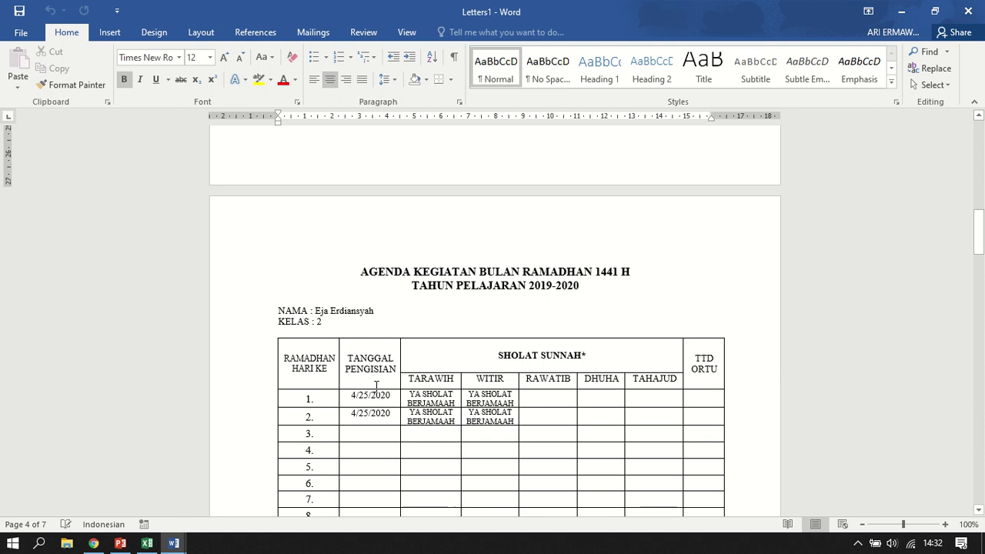
scroll(925, 318, down, 3)
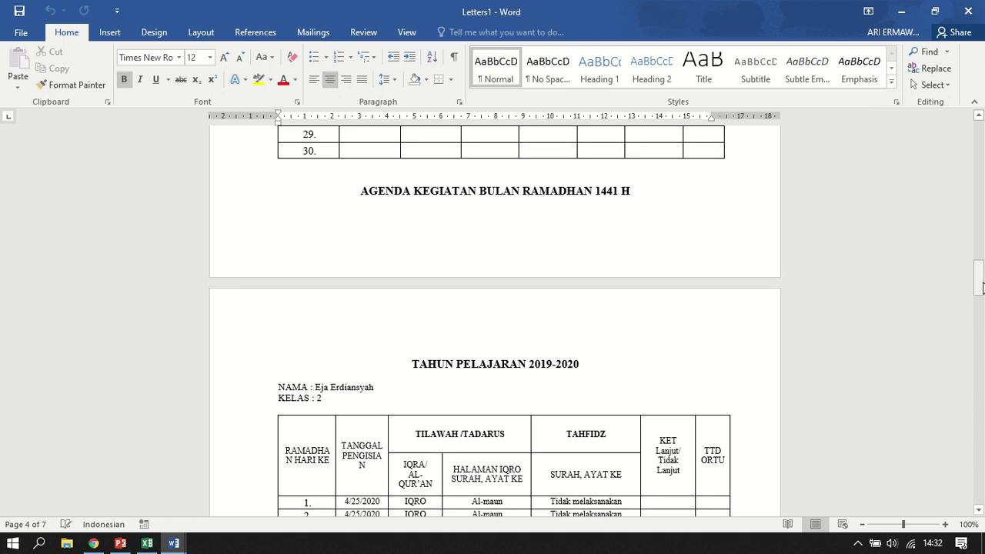
scroll(462, 321, up, 2)
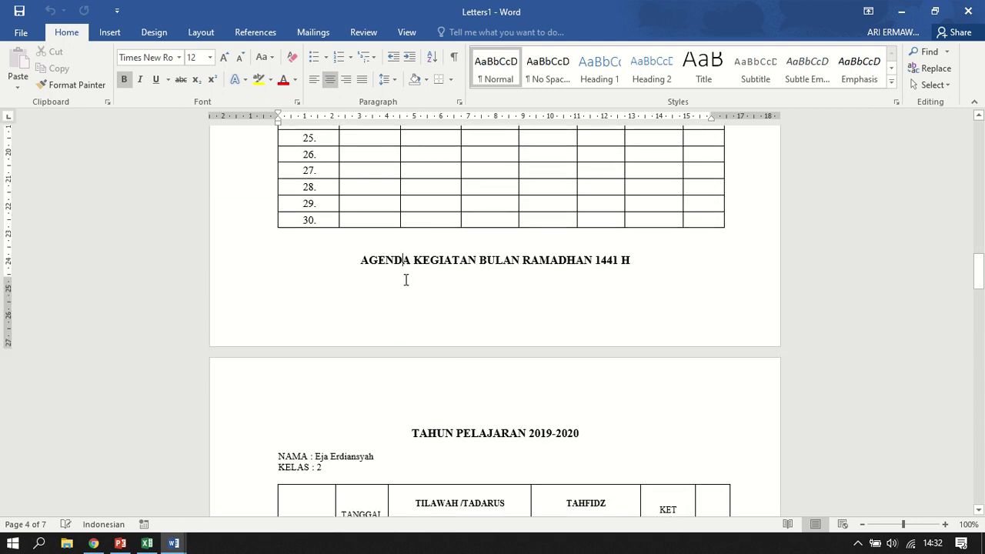
scroll(361, 323, up, 2)
click(357, 337)
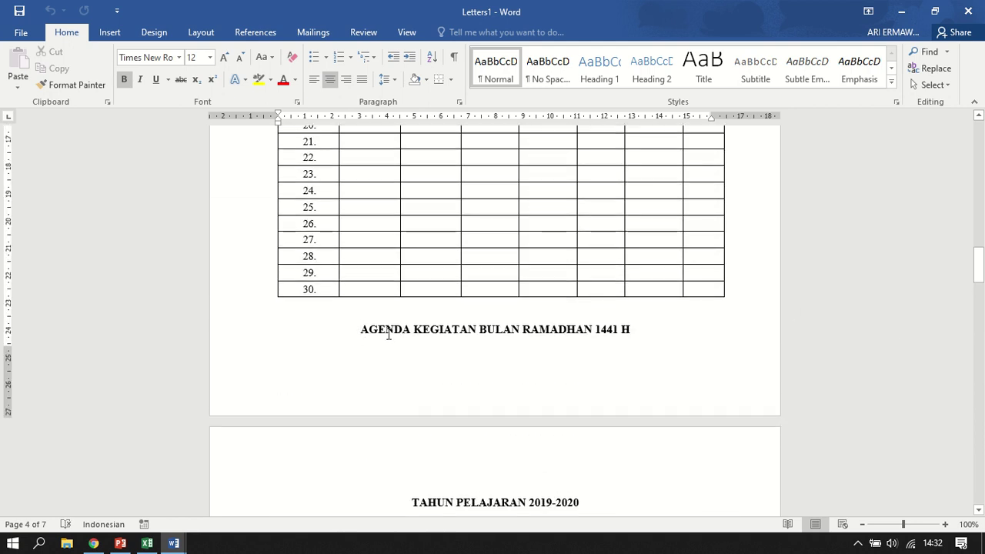
scroll(359, 388, up, 2)
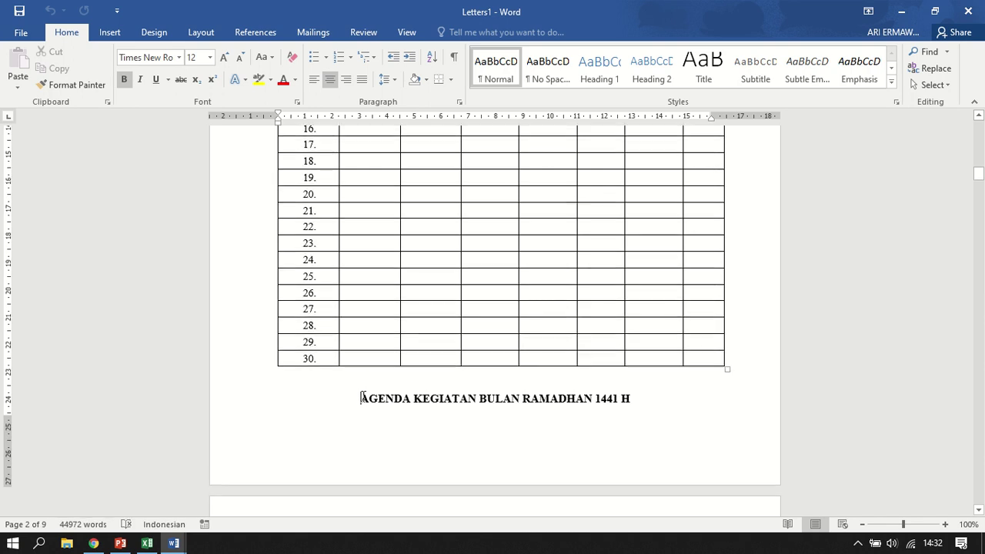
Review the merged document's first page again and recheck the page break before the TILAWAH /TADARUS table.
scroll(409, 423, up, 9)
scroll(415, 408, up, 15)
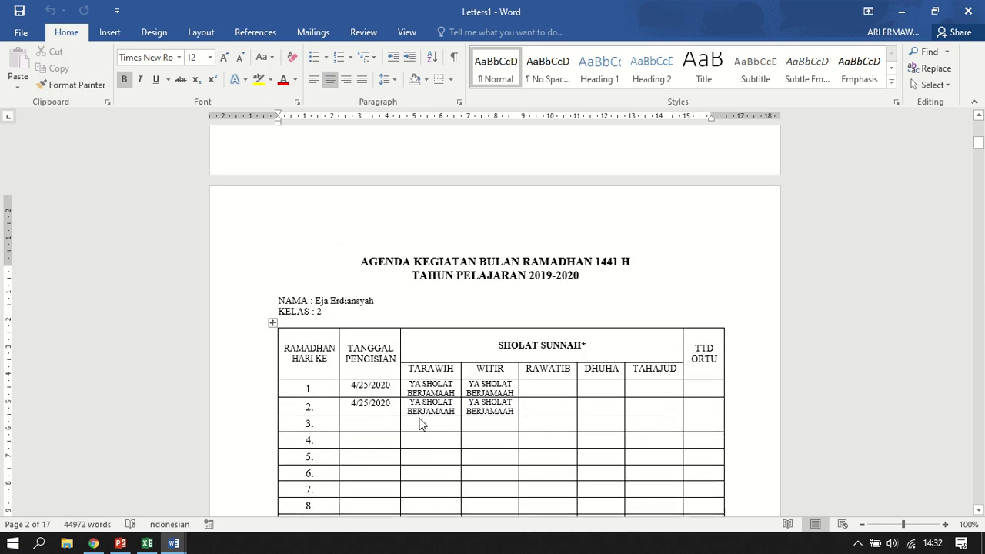
scroll(439, 392, up, 20)
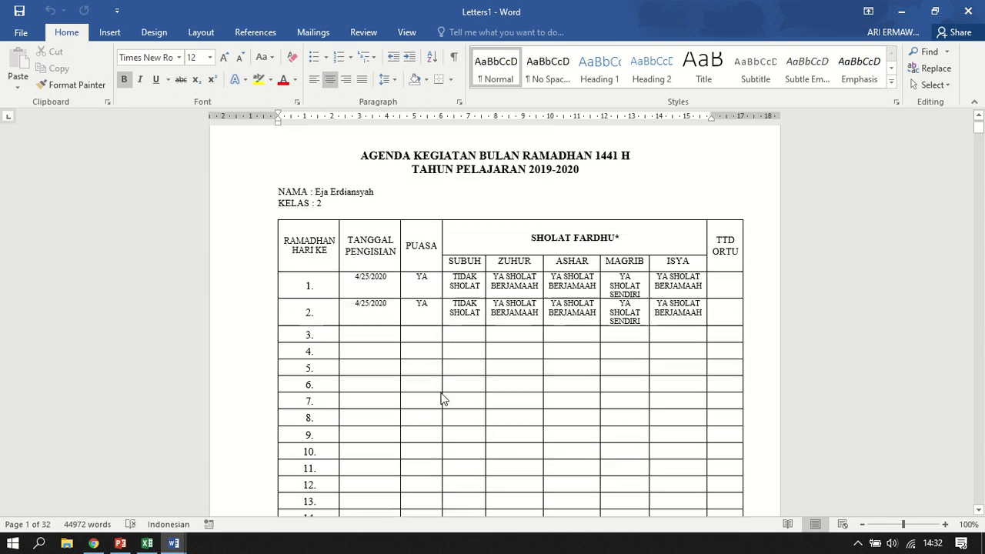
scroll(433, 445, down, 15)
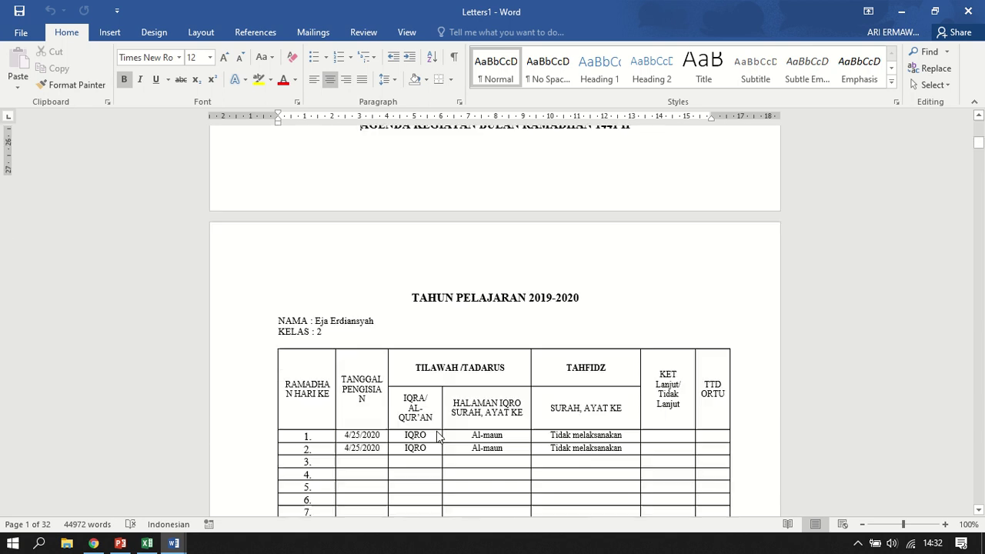
scroll(392, 222, up, 3)
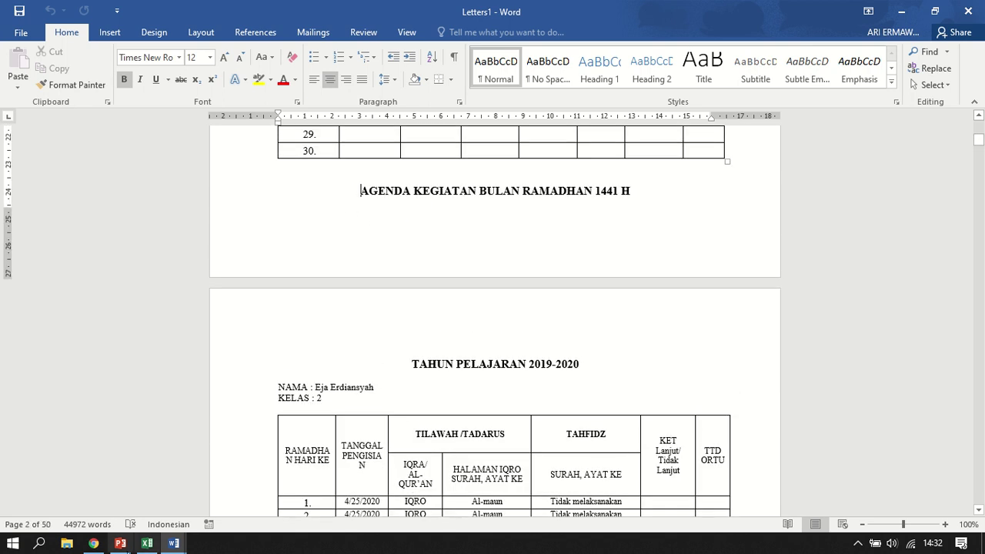
Compare the AGENDA KEGIATAN heading below the SHOLAT SUNNAH table in the original journal document with its position in Letters1.
click(174, 543)
click(148, 482)
scroll(488, 398, up, 10)
scroll(535, 424, down, 10)
scroll(537, 427, up, 10)
scroll(537, 424, down, 8)
scroll(345, 435, up, 1)
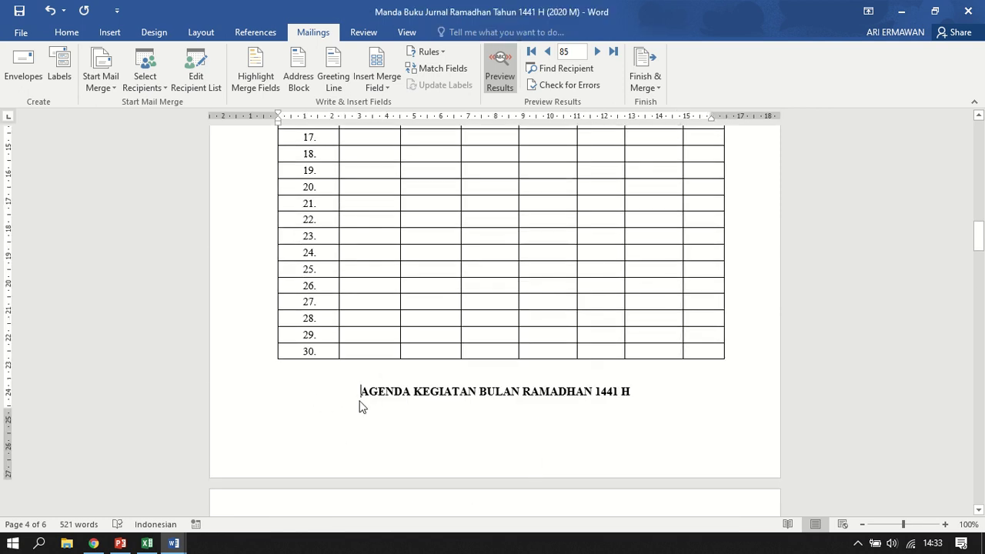
scroll(537, 467, up, 10)
scroll(539, 465, down, 5)
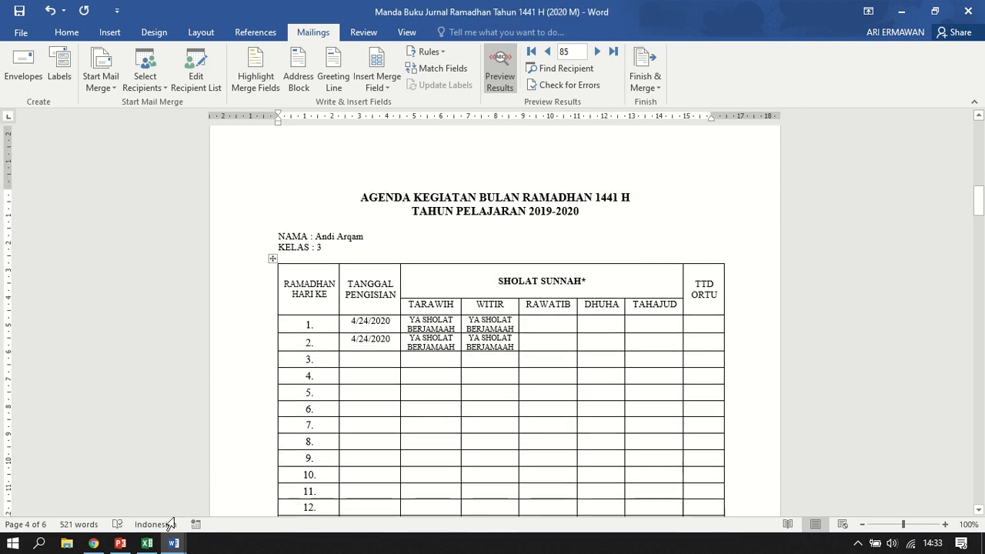
mouse_move(174, 543)
click(288, 488)
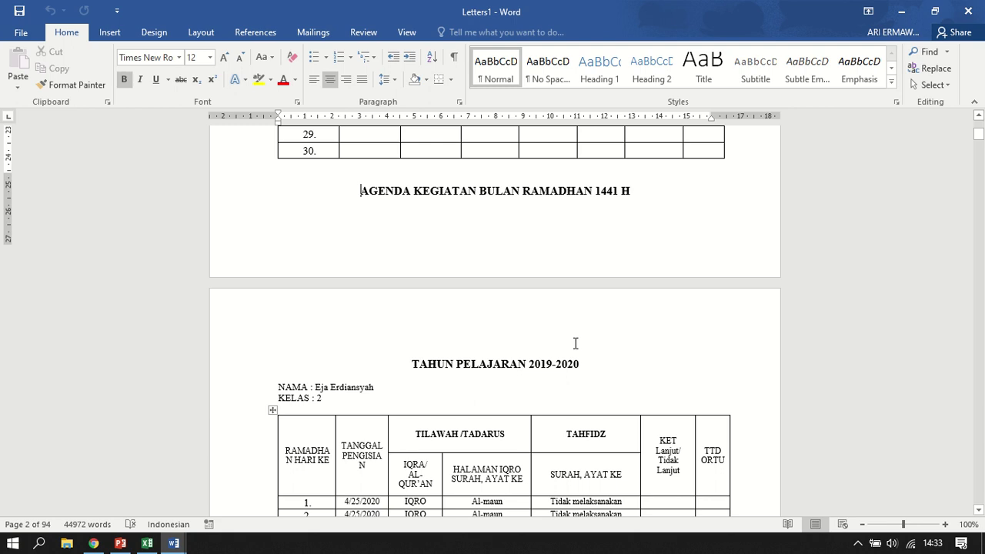
Browse the merged journals in Letters1 to the PENGALAMAN MELAKSANAKAN IBADAH RAMADHAN table on page 23.
scroll(259, 479, down, 6)
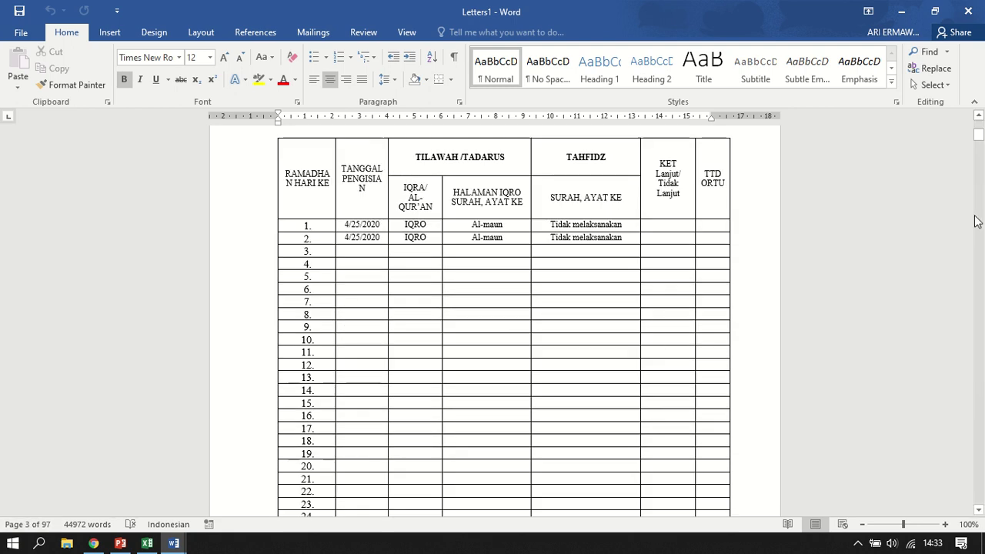
drag(982, 136, 980, 194)
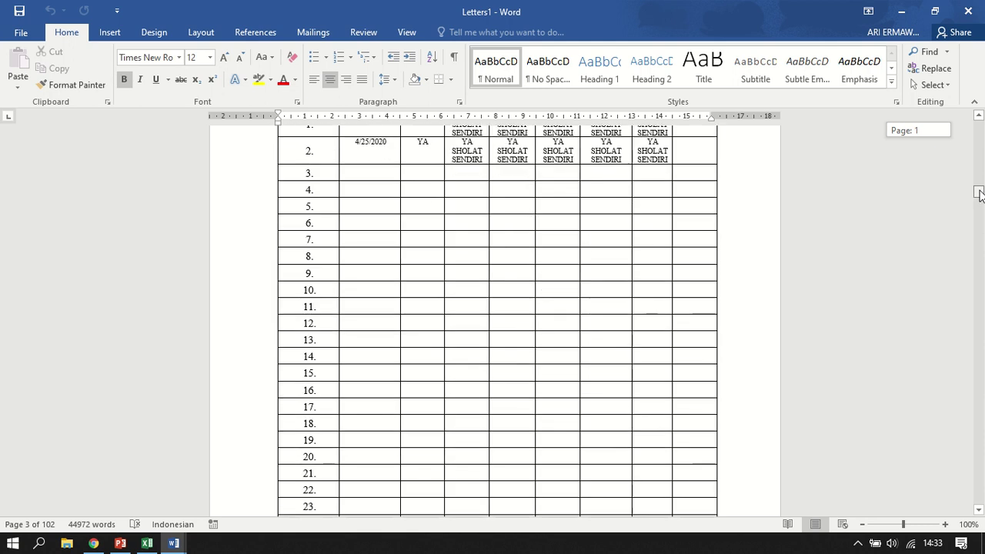
drag(980, 193, 980, 201)
scroll(538, 312, down, 8)
scroll(590, 346, down, 3)
scroll(596, 334, up, 7)
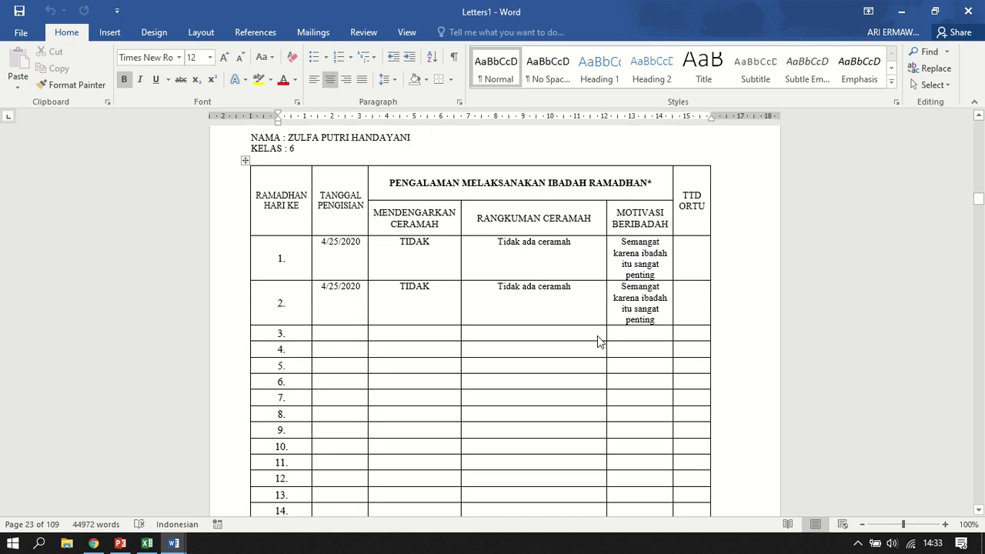
Examine how the PENGALAMAN MELAKSANAKAN IBADAH RAMADHAN table breaks across pages after row 28, comparing it with the long MOTIVASI BERIBADAH entries.
click(643, 327)
scroll(583, 346, up, 3)
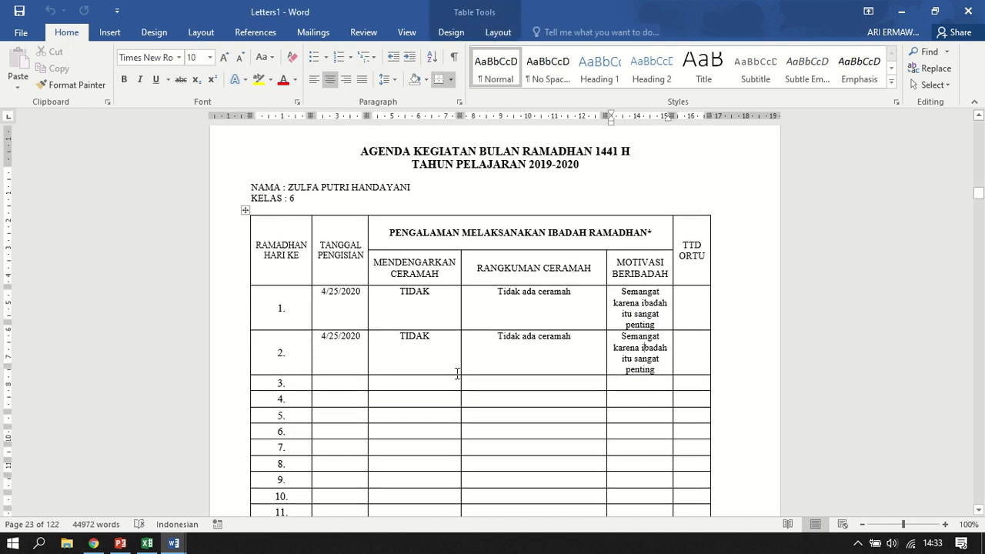
scroll(513, 358, down, 4)
scroll(647, 369, down, 12)
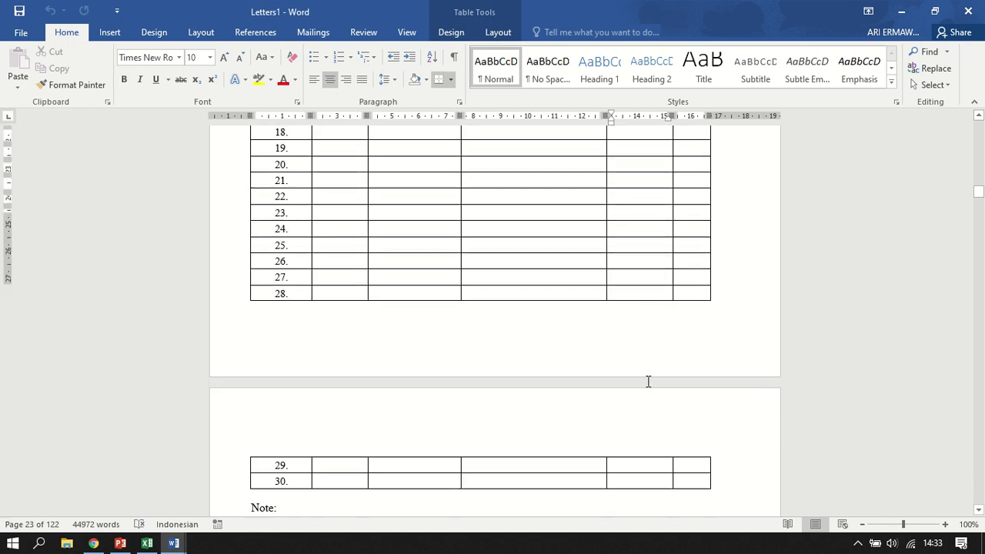
scroll(654, 378, down, 4)
scroll(680, 397, up, 7)
scroll(724, 366, up, 15)
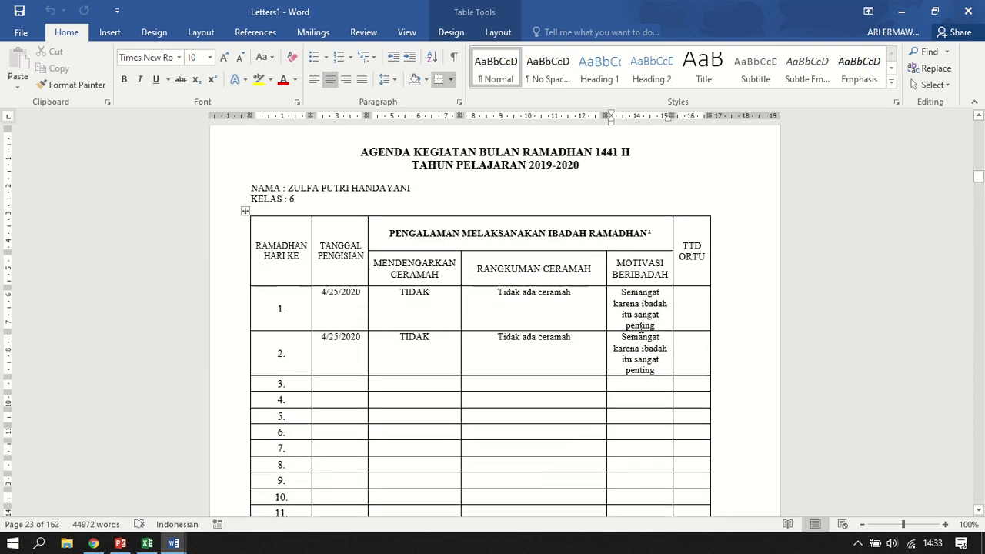
Widen the MOTIVASI BERIBADAH column on page 23 by about 1.5 cm at the expense of the RANGKUMAN CERAMAH column.
drag(659, 322, 614, 303)
click(605, 300)
click(607, 295)
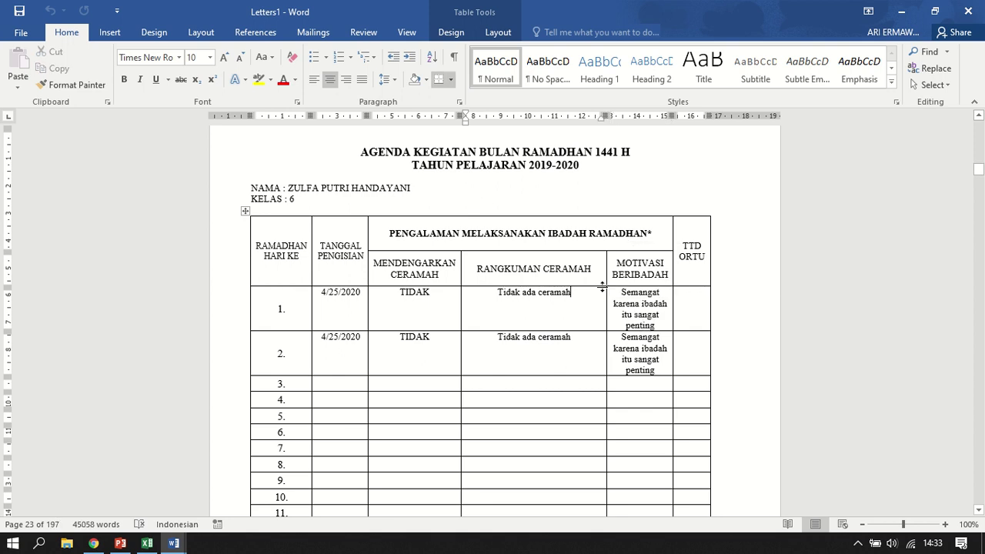
drag(582, 267, 564, 269)
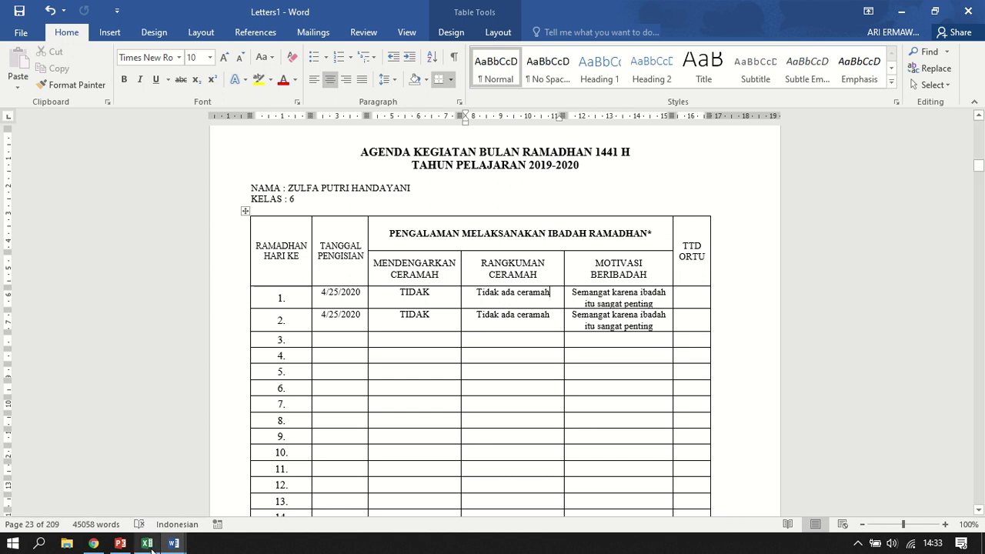
Switch to the original journal document and review it from the SHOLAT SUNNAH table back to the first page.
mouse_move(174, 544)
click(147, 508)
scroll(550, 235, down, 3)
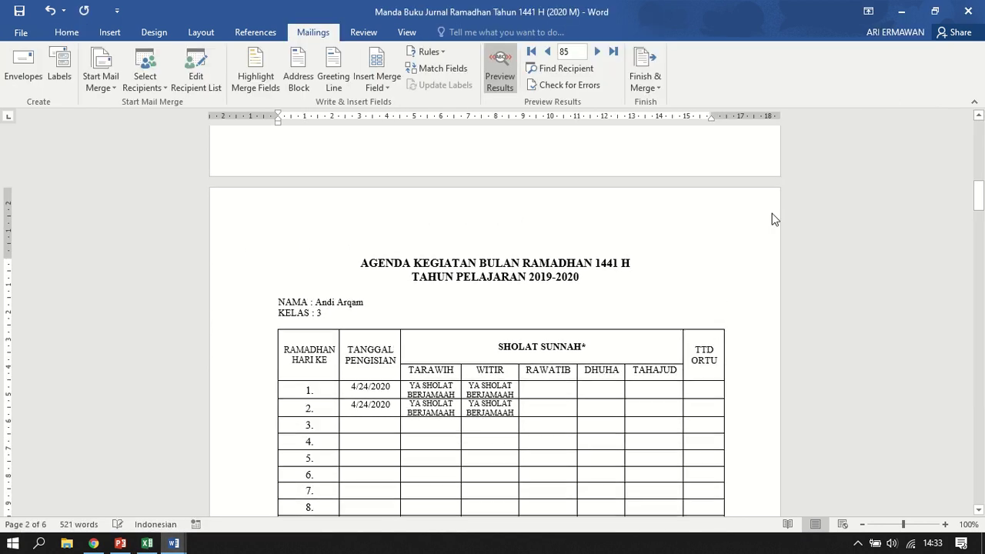
click(566, 341)
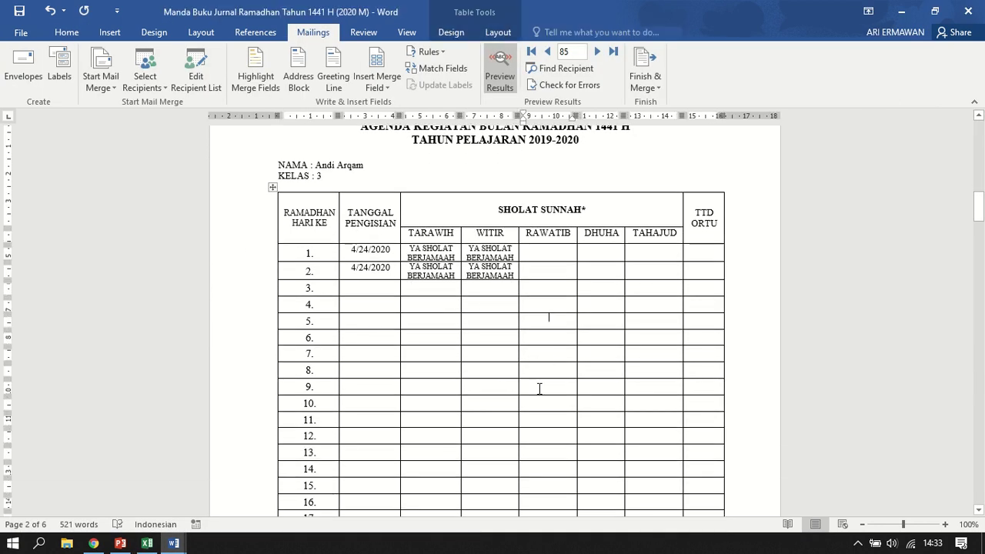
scroll(556, 385, up, 20)
scroll(616, 369, up, 4)
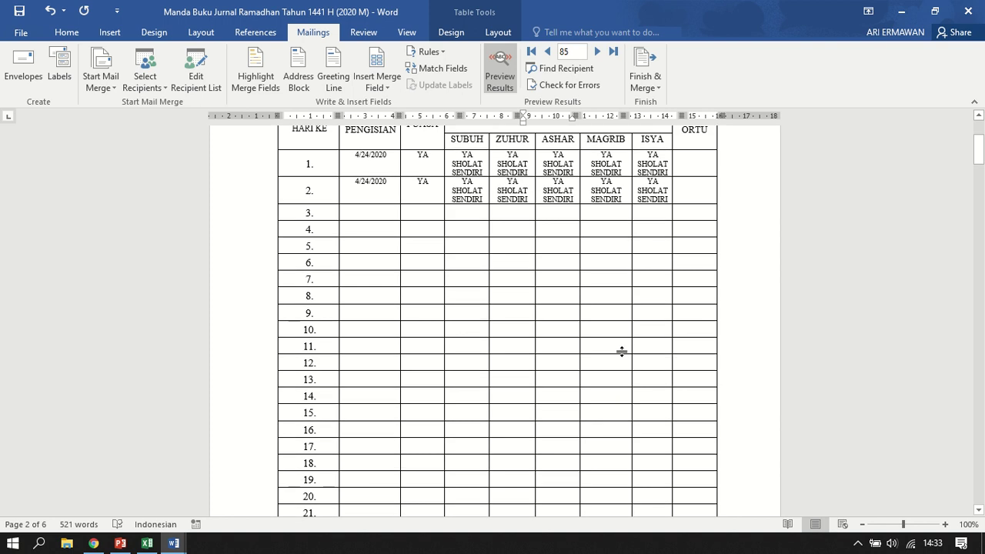
scroll(621, 212, up, 5)
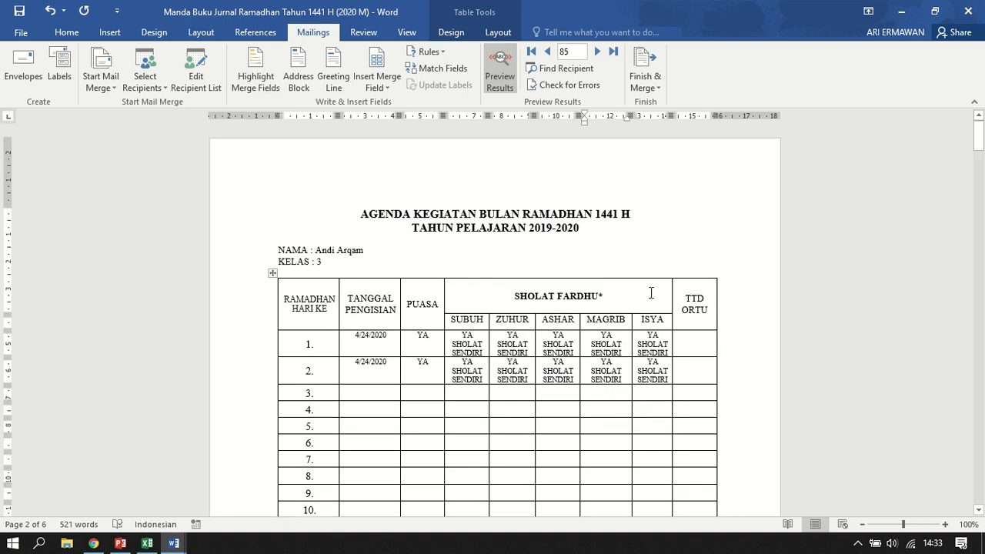
Examine the SHOLAT FARDHU table in the original journal from its two merged rows down to the Note line.
scroll(651, 293, down, 6)
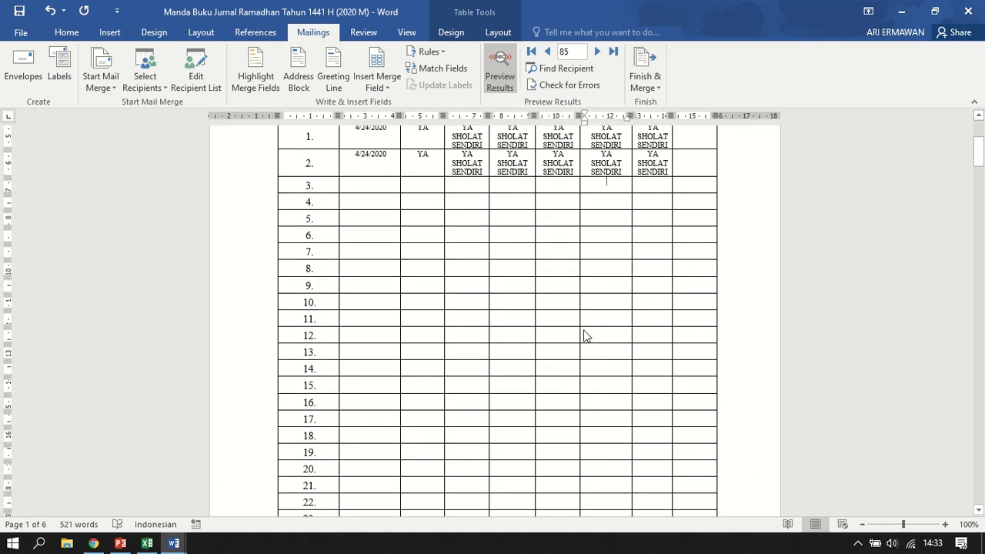
scroll(569, 334, down, 2)
scroll(578, 339, up, 7)
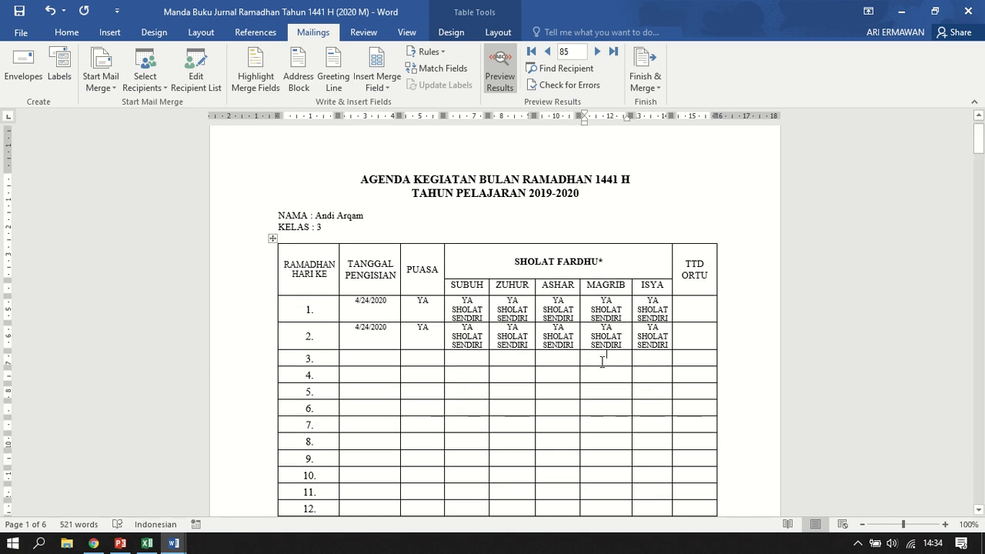
scroll(659, 393, up, 1)
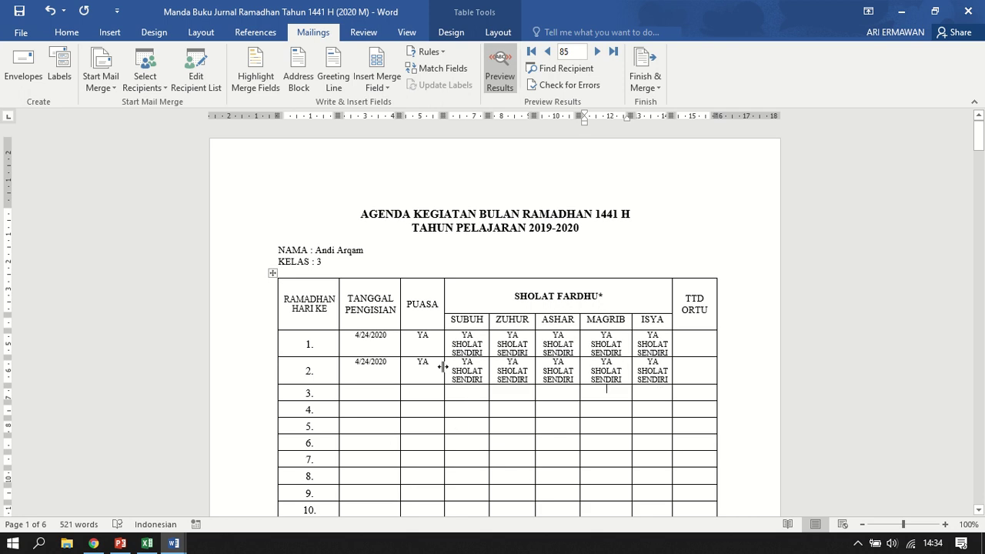
click(428, 398)
scroll(526, 413, down, 10)
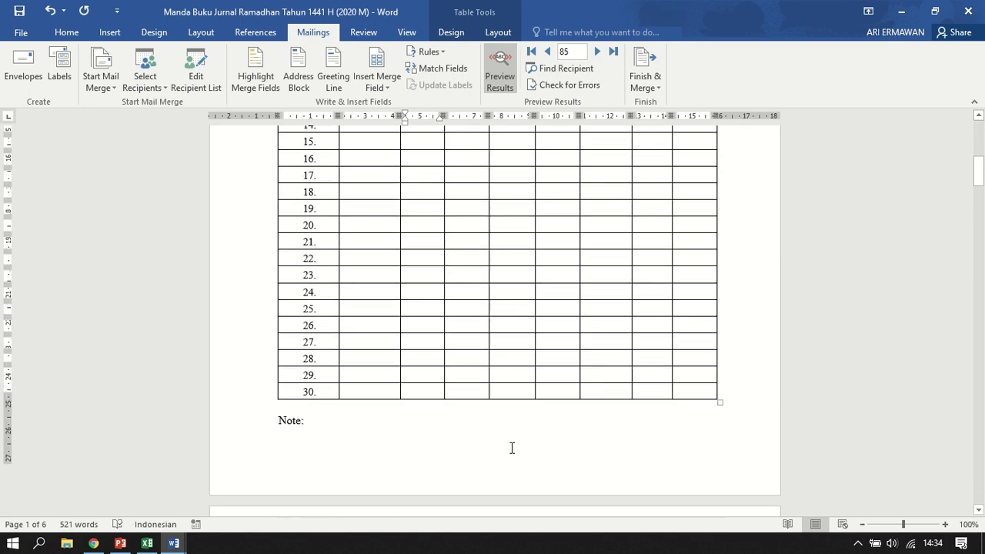
scroll(519, 449, up, 3)
scroll(535, 435, up, 7)
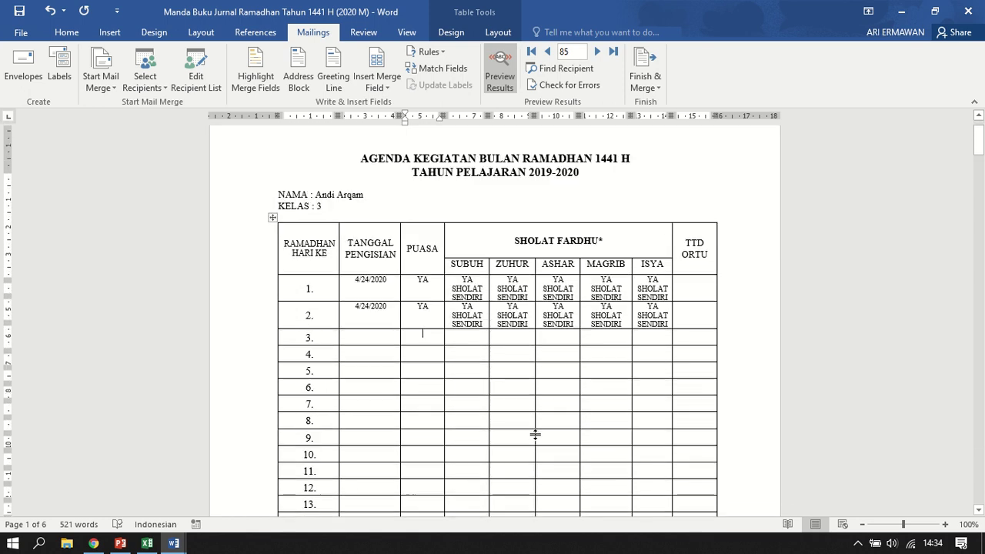
Switch to the Excel recap and review the day-one column headings from 1. tanggal through 1. magrib.
click(147, 543)
click(241, 394)
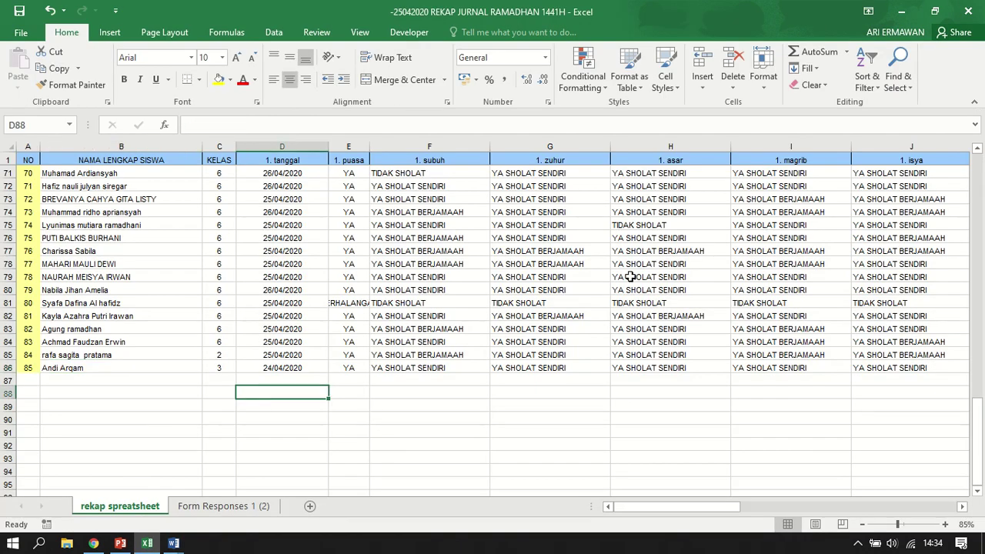
scroll(658, 355, up, 20)
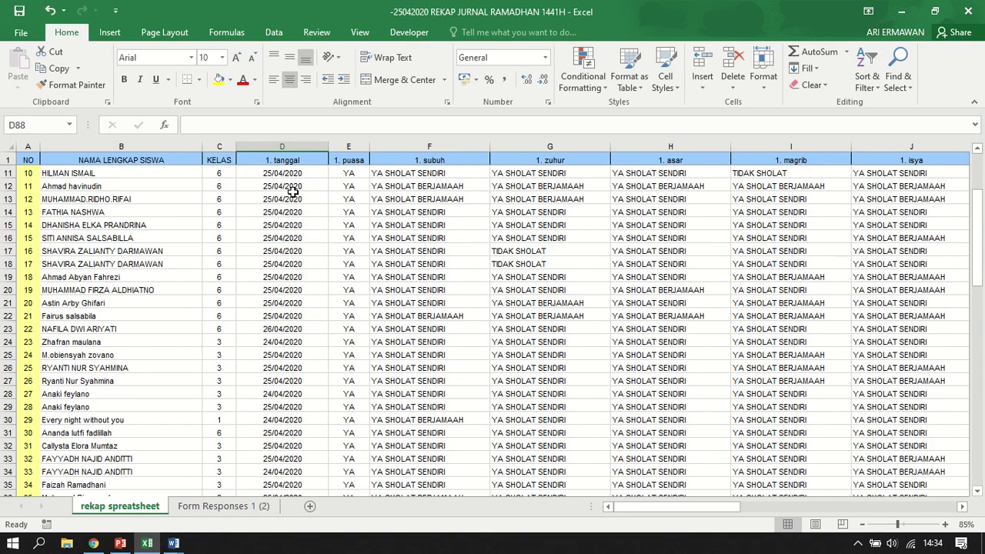
click(299, 159)
click(351, 160)
click(429, 160)
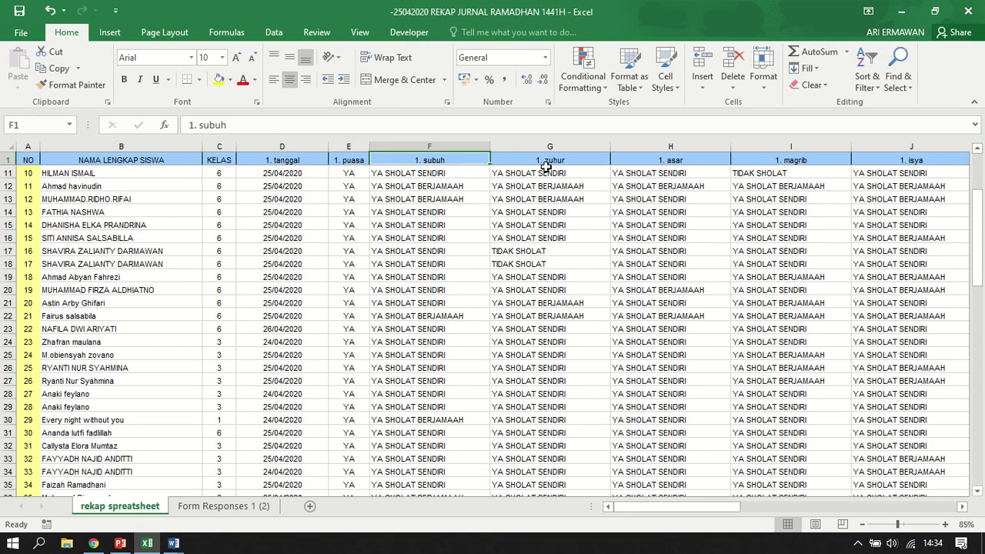
click(573, 164)
click(708, 159)
click(798, 161)
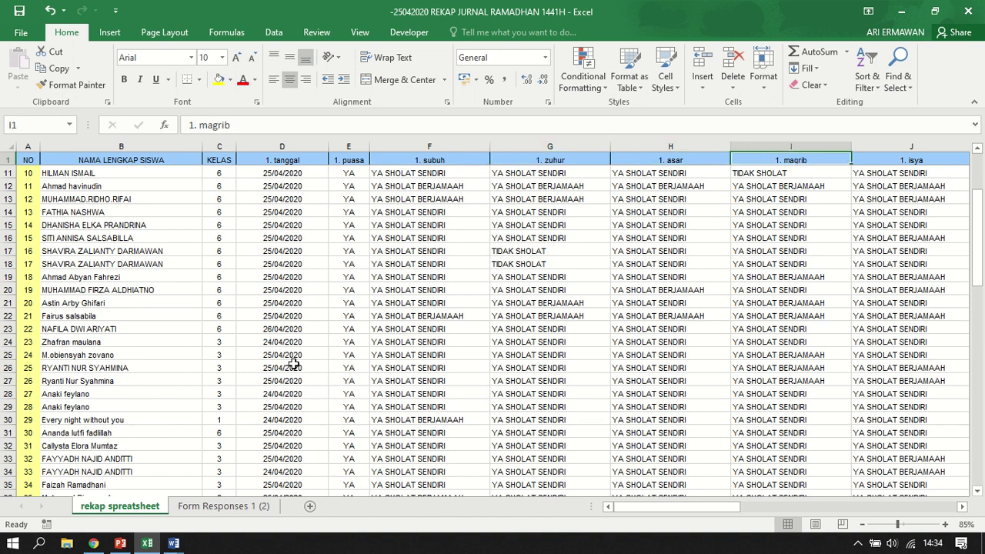
Switch to Letters1 in Word and check which mail merge commands are available on its first page.
click(171, 545)
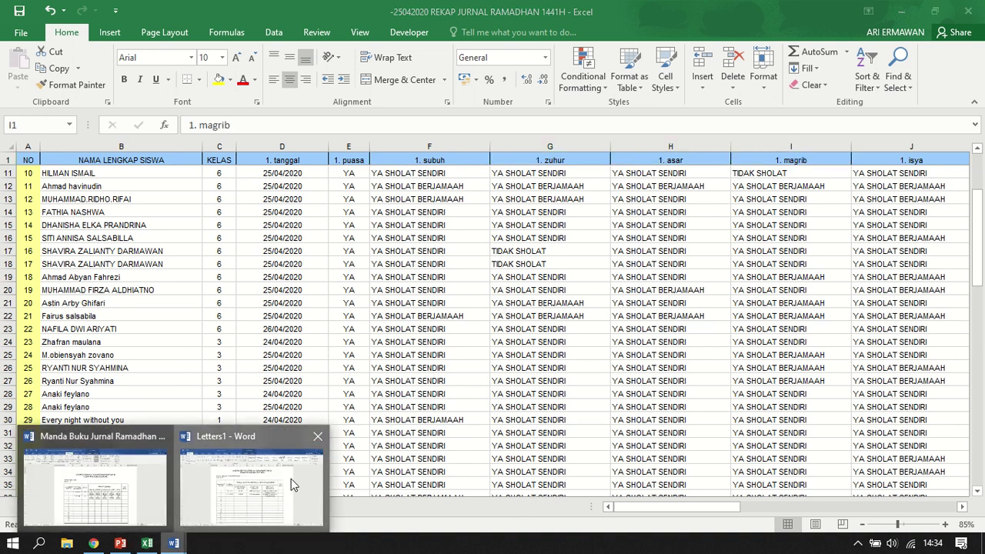
click(291, 479)
click(444, 375)
scroll(444, 375, up, 10)
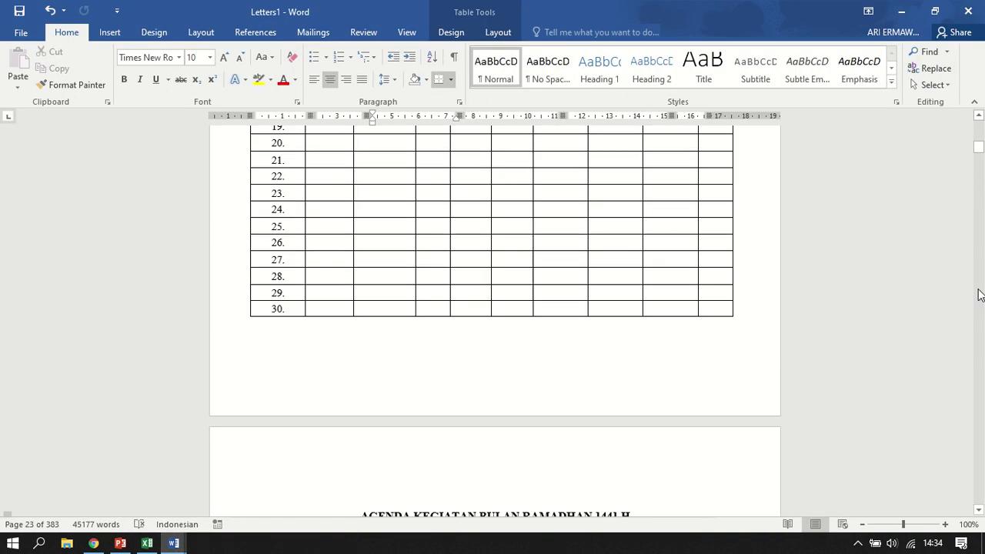
drag(980, 149, 978, 123)
click(479, 344)
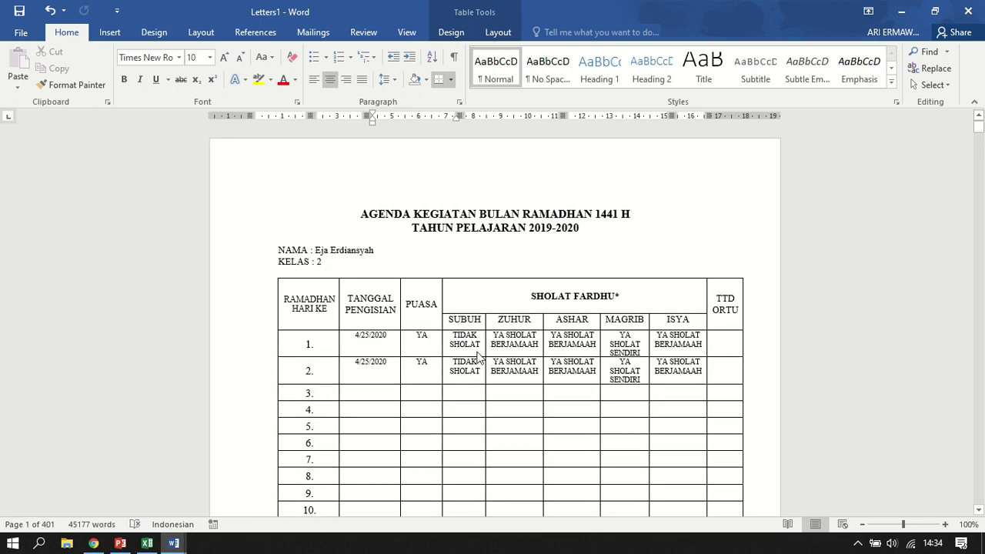
click(316, 35)
click(429, 315)
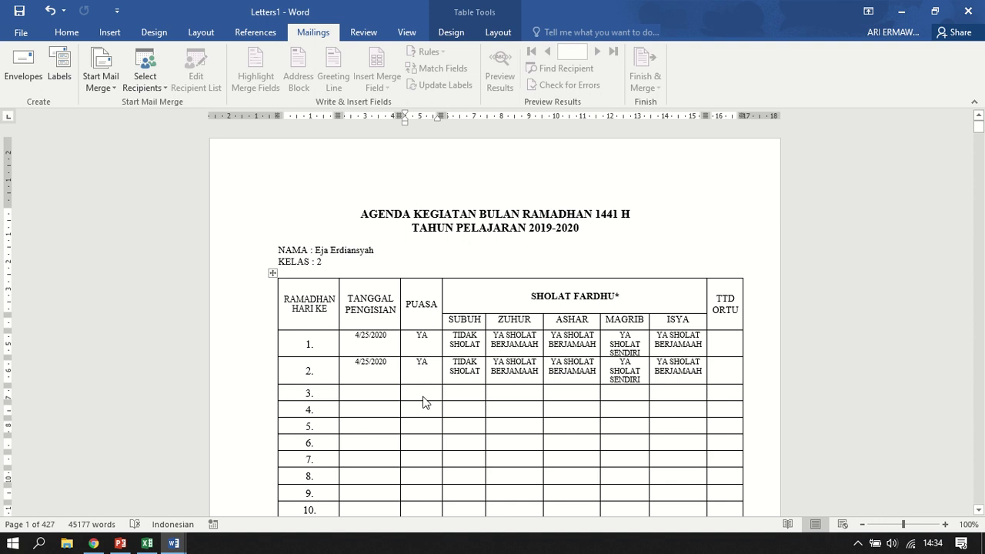
Switch to the original journal document and review the list of merge fields for days one and two.
mouse_move(174, 543)
click(94, 484)
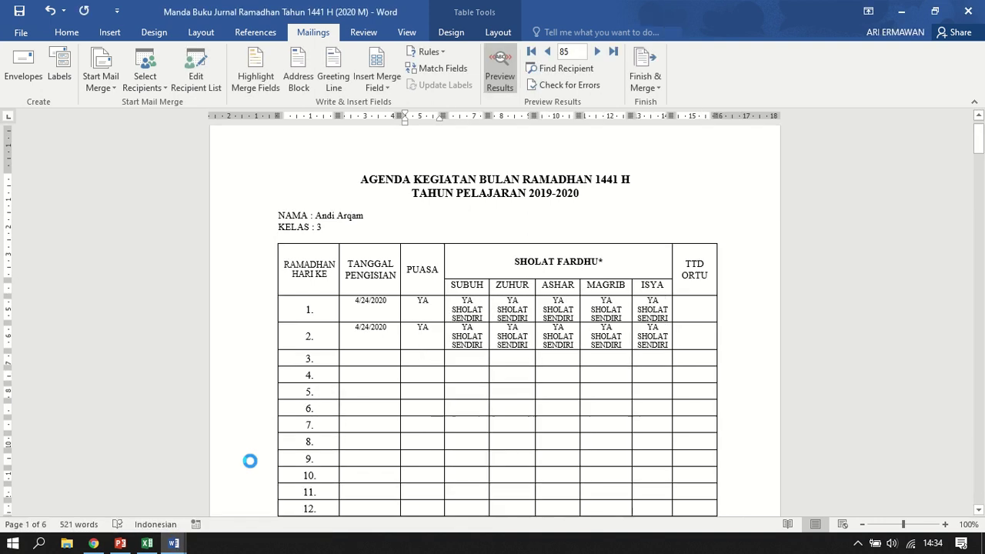
click(378, 83)
scroll(425, 322, down, 4)
scroll(429, 423, up, 4)
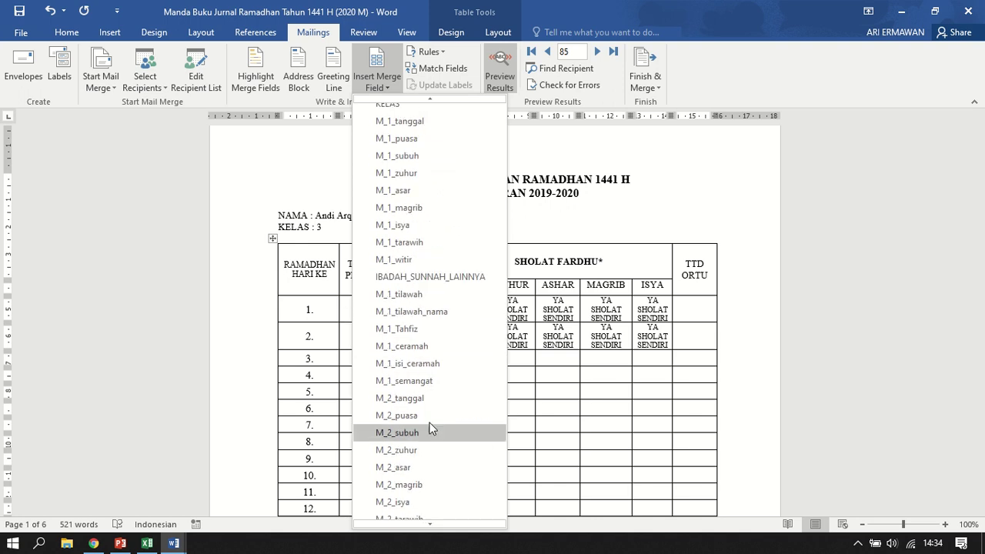
scroll(429, 381, down, 4)
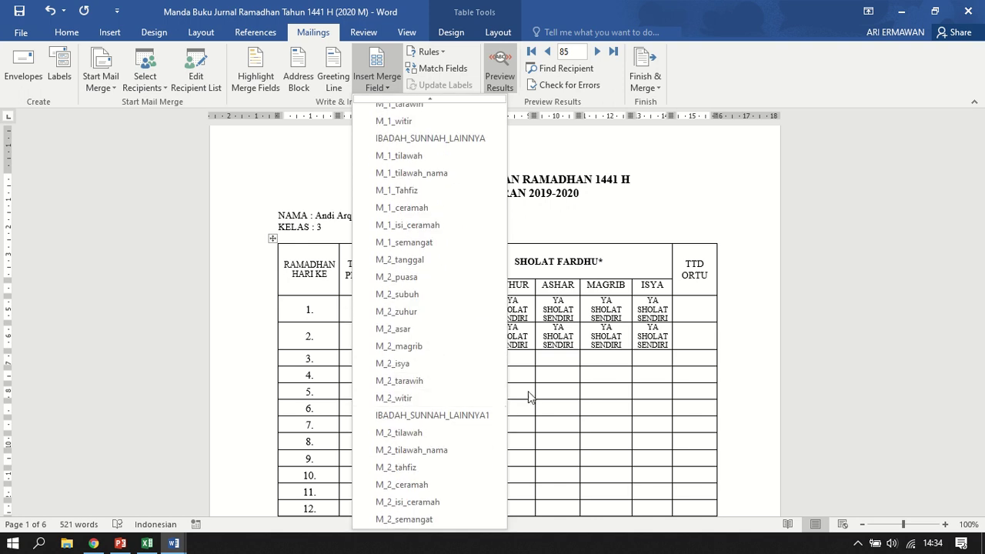
click(563, 381)
scroll(477, 434, down, 3)
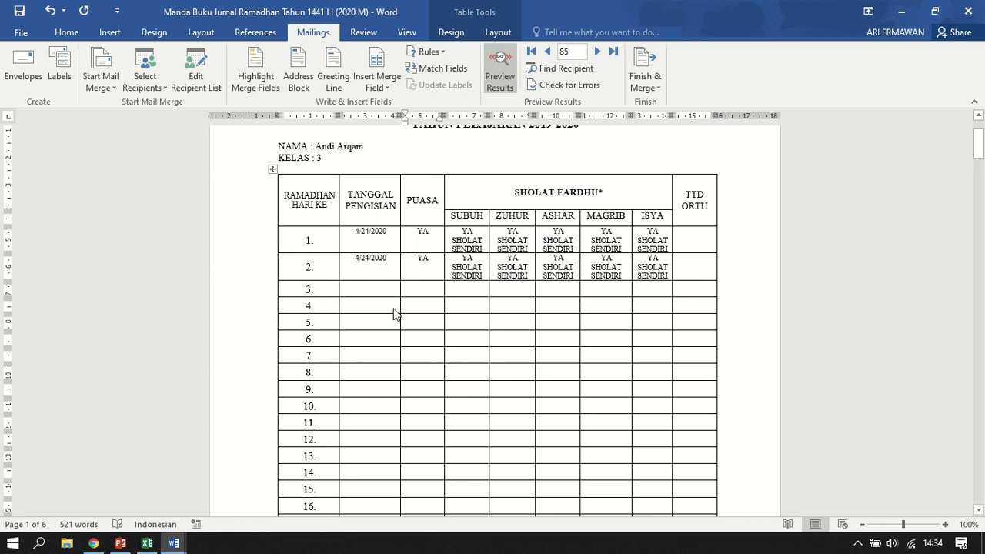
scroll(571, 352, up, 3)
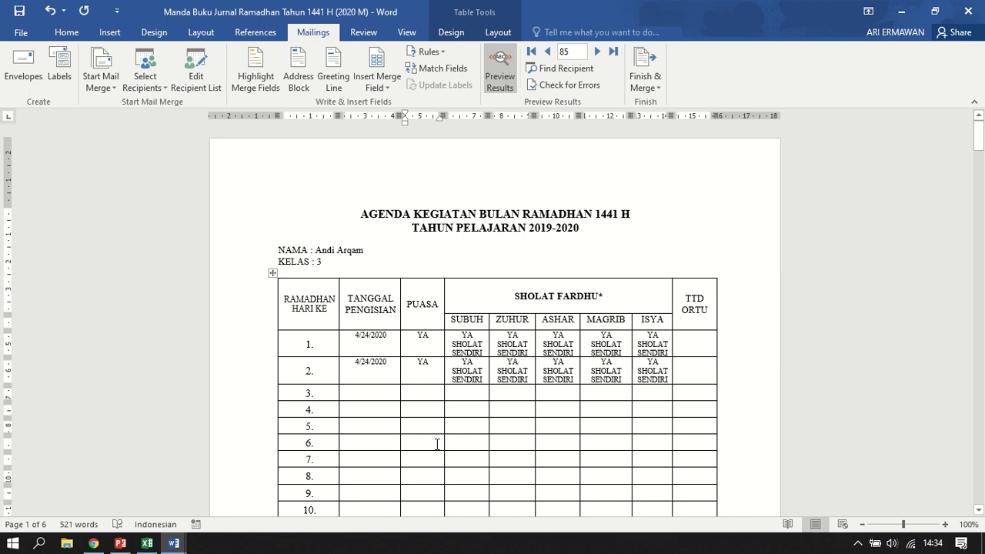
mouse_move(450, 48)
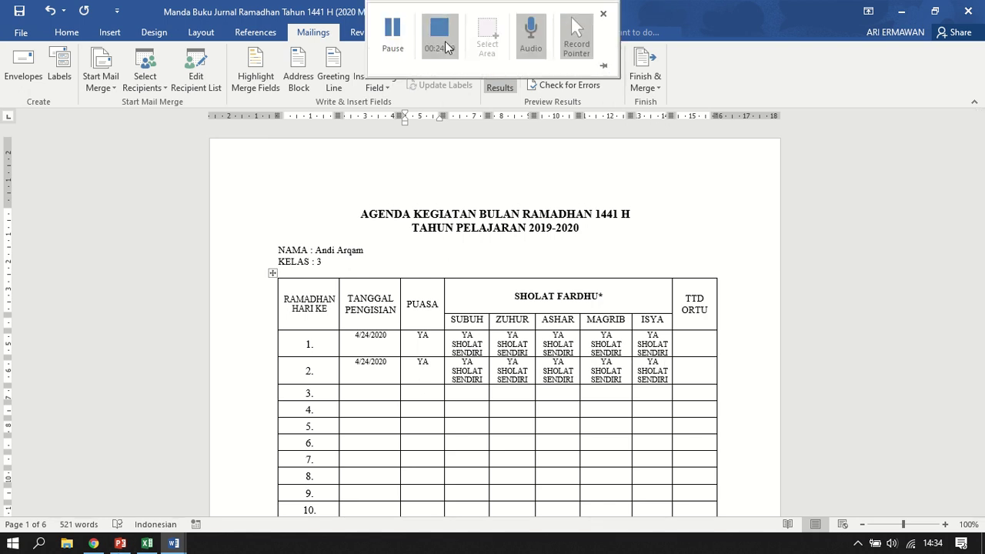